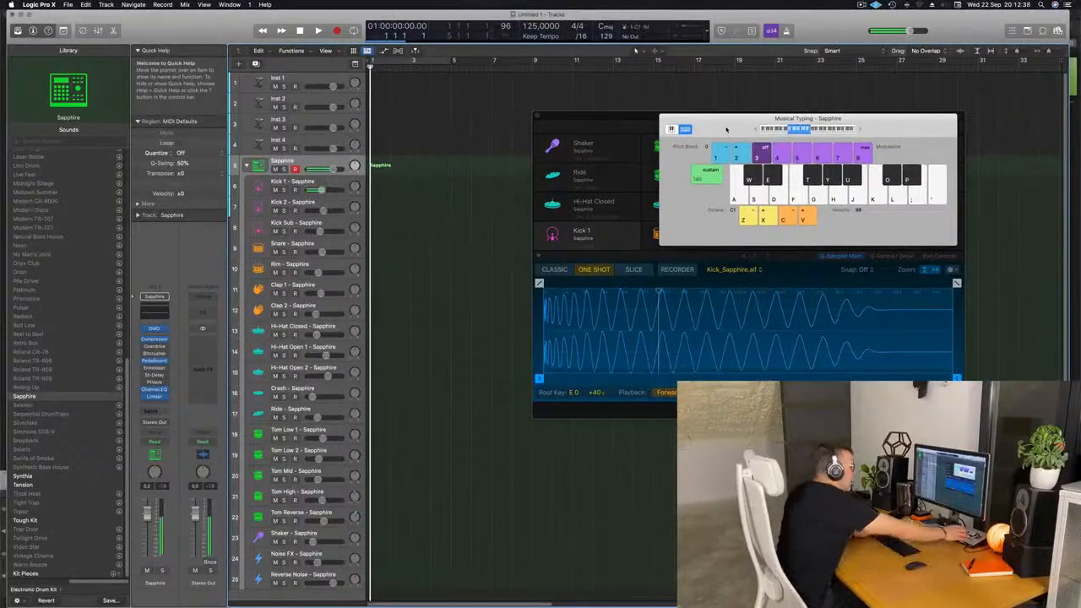
# Audition the kick sound repeatedly while raising the Sapphire track's volume to 6.0 dB
pyautogui.press('a')
pyautogui.press('a')
pyautogui.press('a')
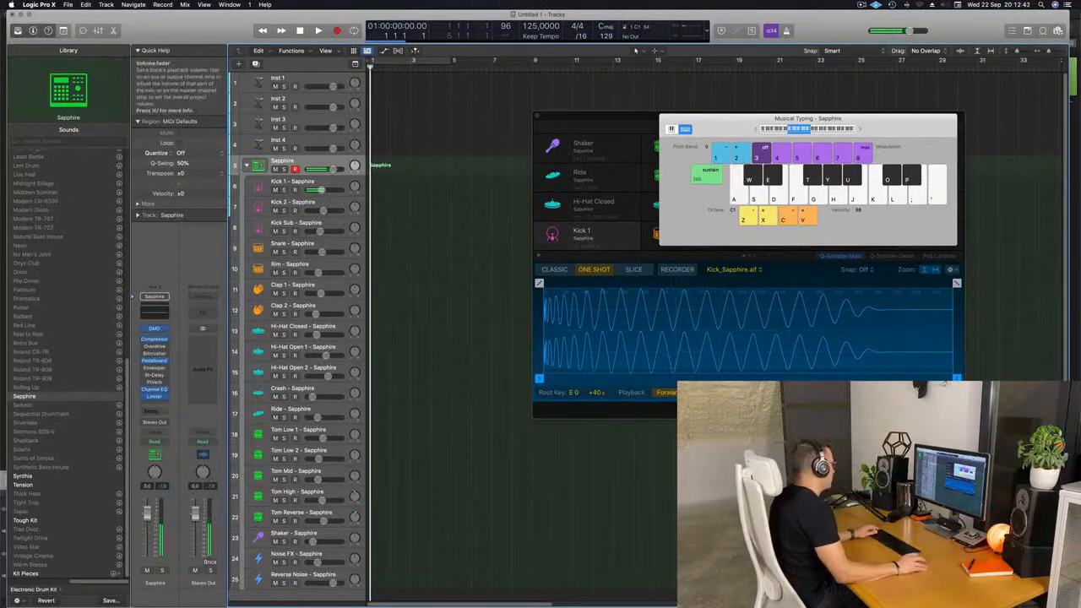
pyautogui.press('a')
pyautogui.press('a')
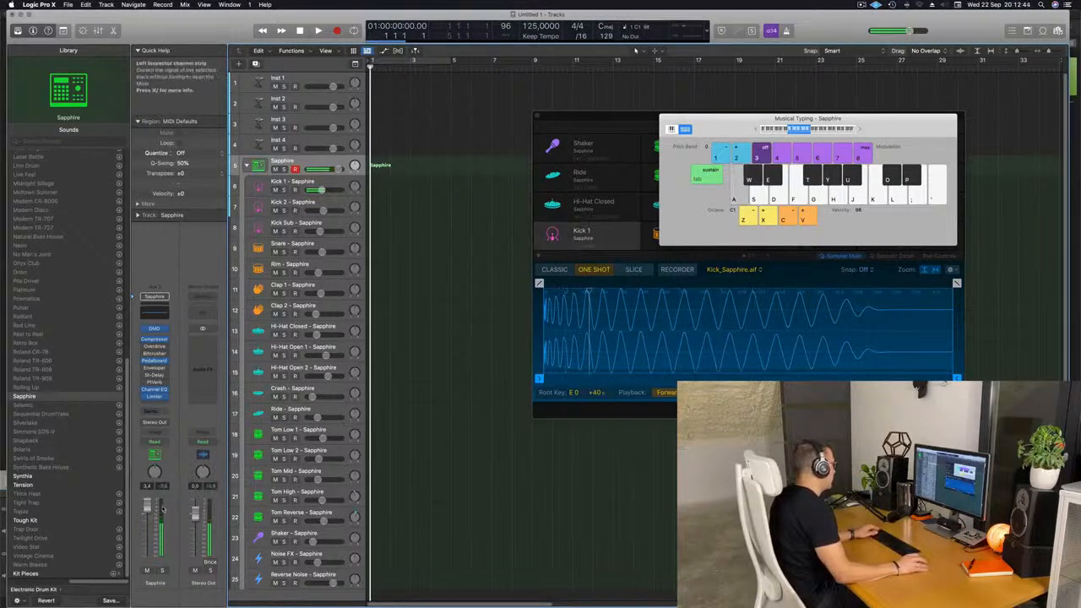
pyautogui.press('a')
pyautogui.press('a')
pyautogui.press('a')
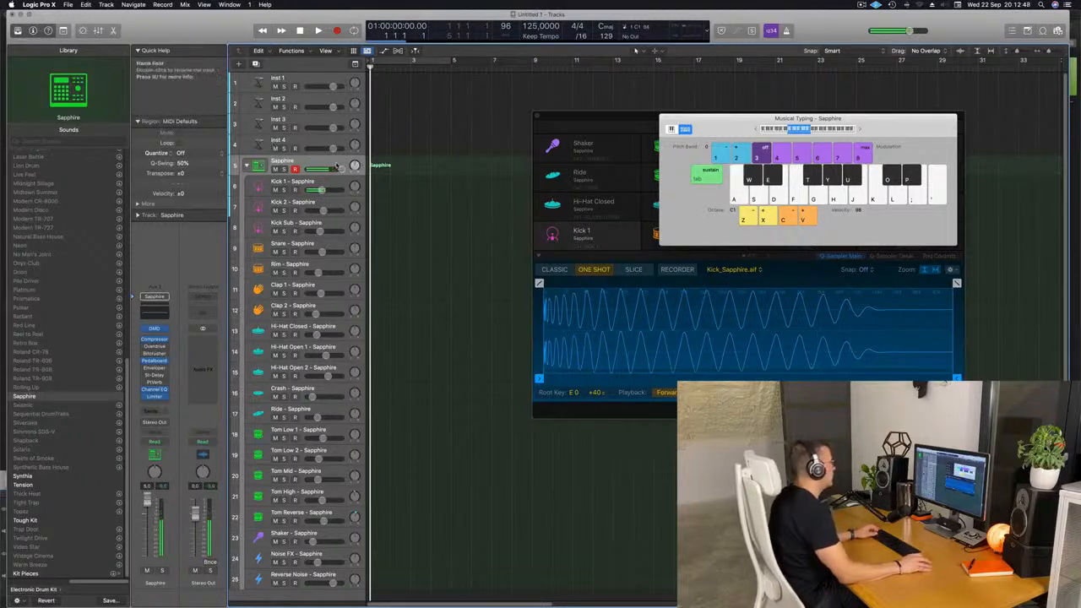
# Record a one-bar pattern of four kick hits on the Sapphire track, starting at bar 1
pyautogui.press('r')
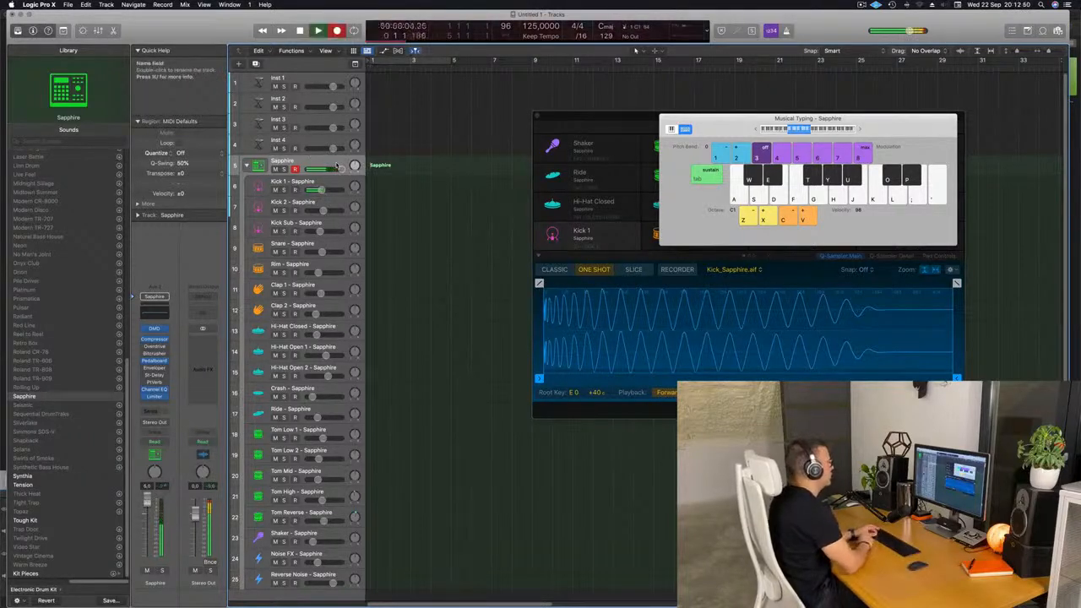
pyautogui.press('a')
pyautogui.press('a')
pyautogui.press('a')
pyautogui.press('a')
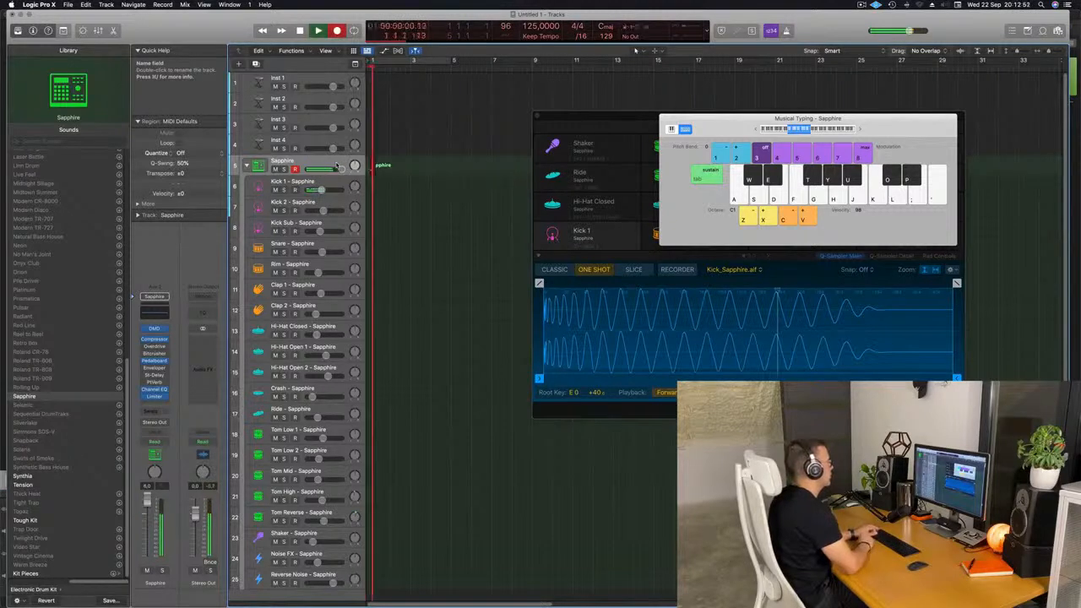
pyautogui.press('space')
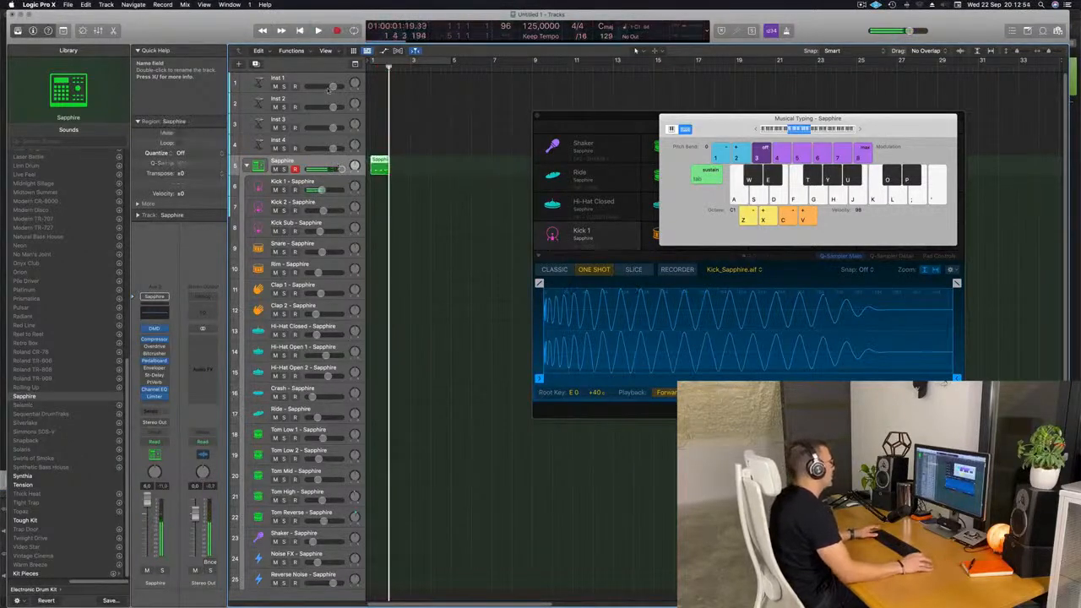
# Move the recorded region to the Kick 1 subtrack and show its notes in the Piano Roll
pyautogui.moveTo(379, 167); pyautogui.dragTo(377, 184)
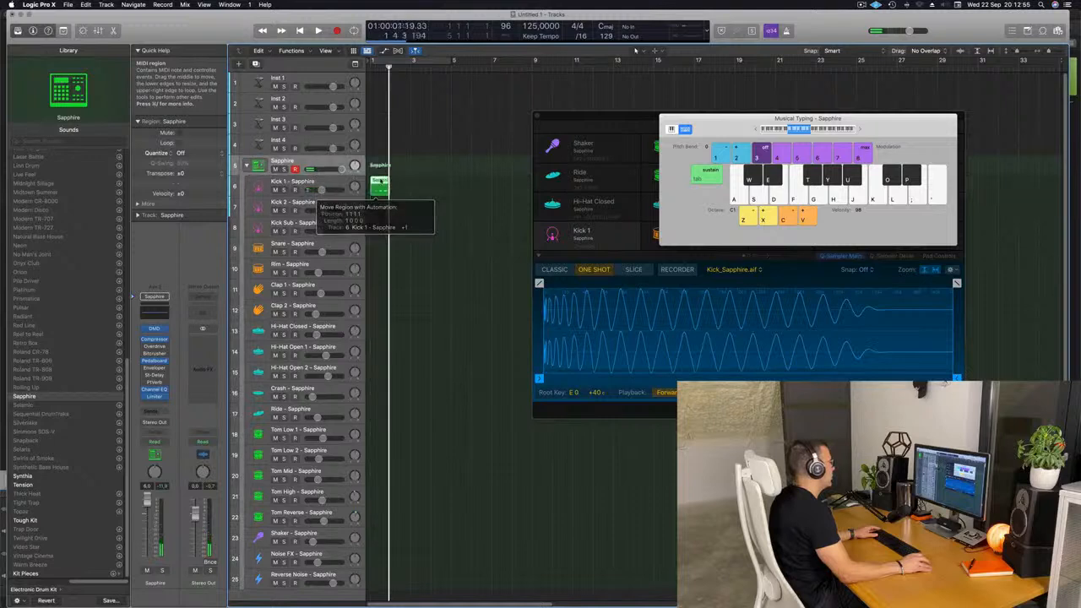
pyautogui.doubleClick(378, 183)
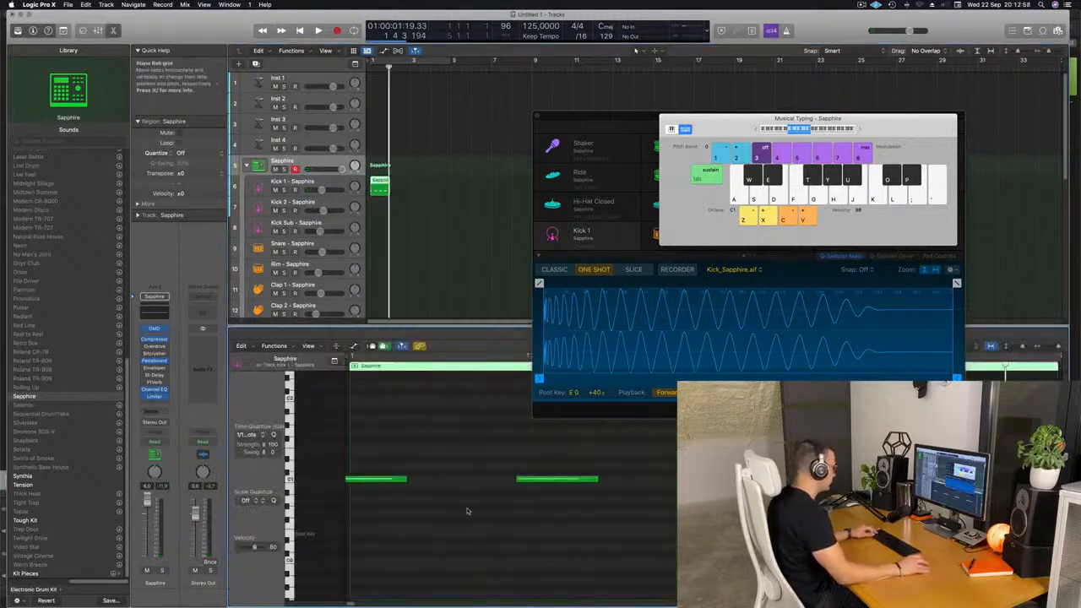
pyautogui.hscroll(-2, 527, 460)
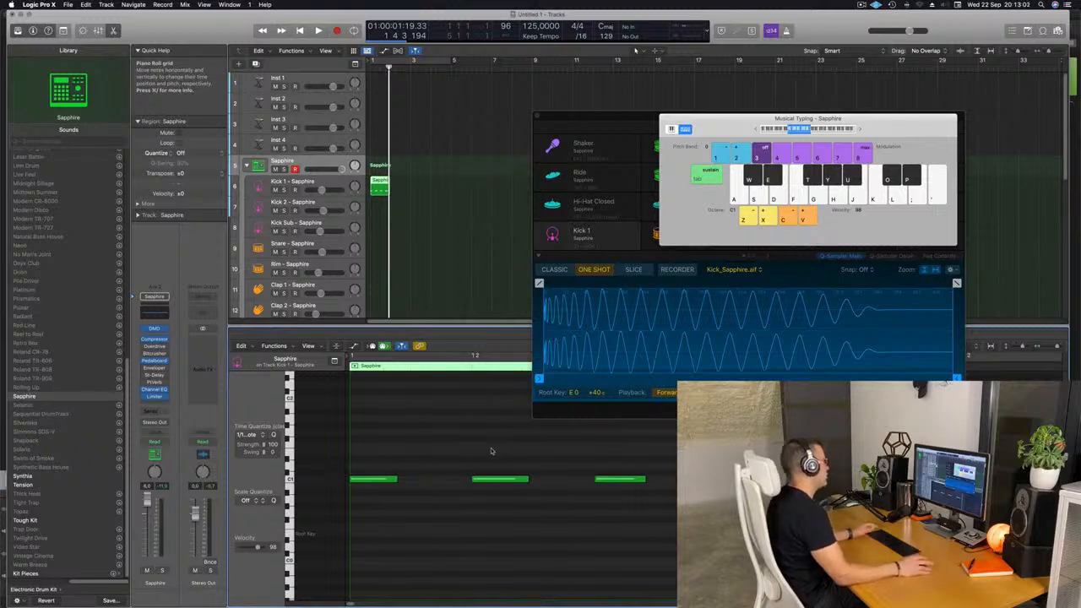
# Repeat the Kick 1 region three times to fill four bars
pyautogui.click(380, 192)
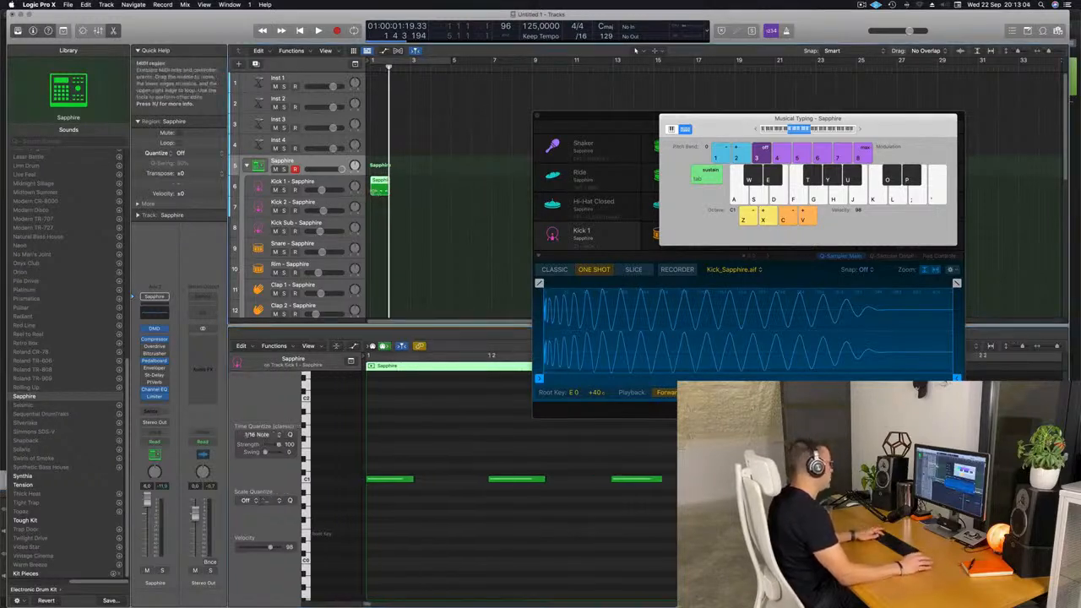
pyautogui.press('super+r')
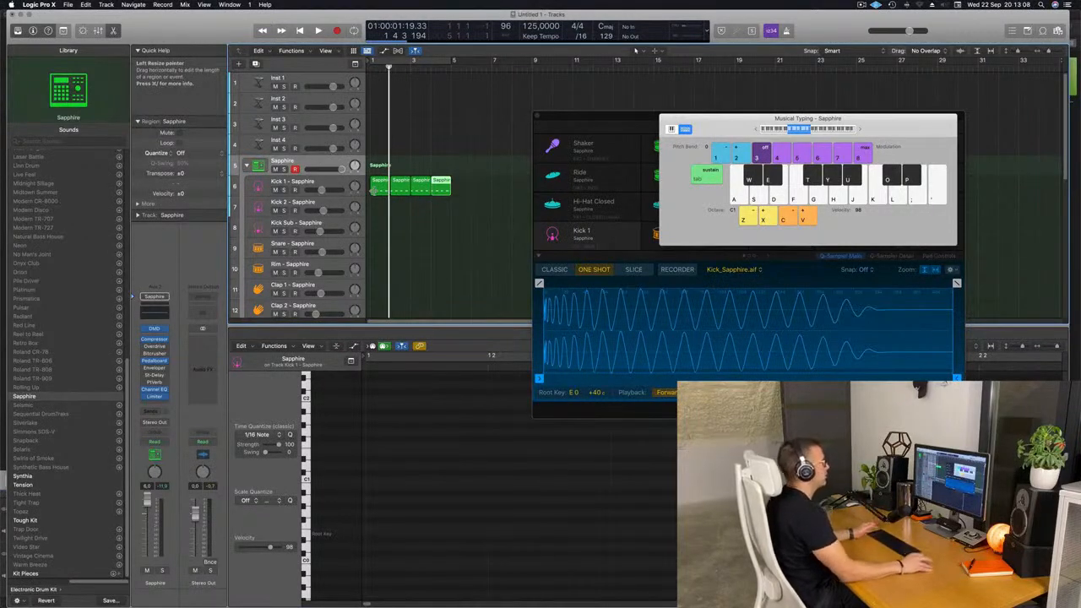
pyautogui.moveTo(725, 120); pyautogui.dragTo(705, 120)
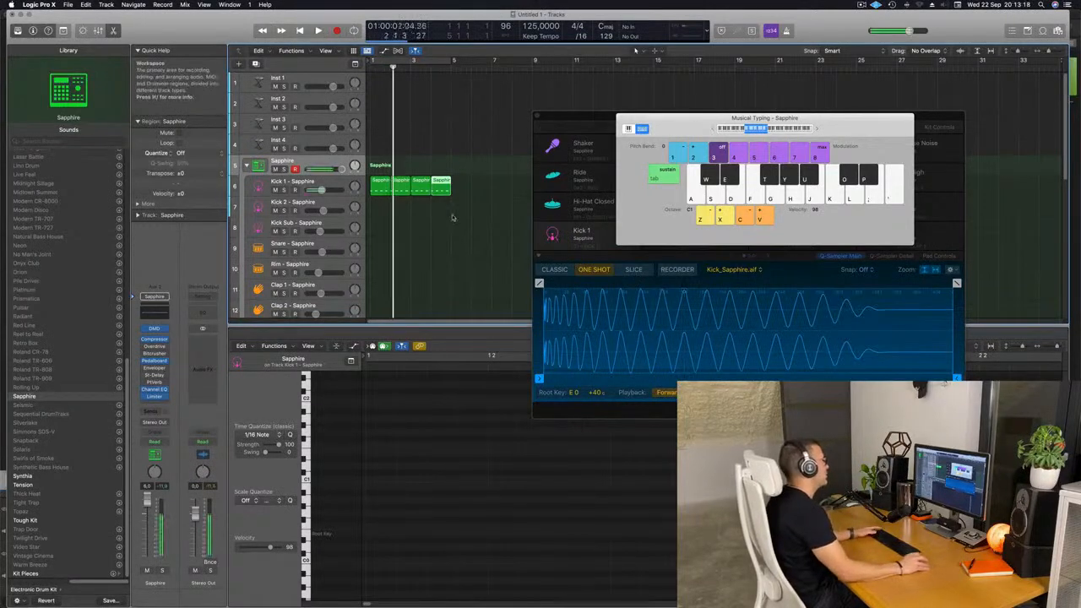
# Transpose all notes in the four Kick 1 regions down one octave and play them back
pyautogui.click(478, 199)
pyautogui.moveTo(378, 194); pyautogui.dragTo(371, 191)
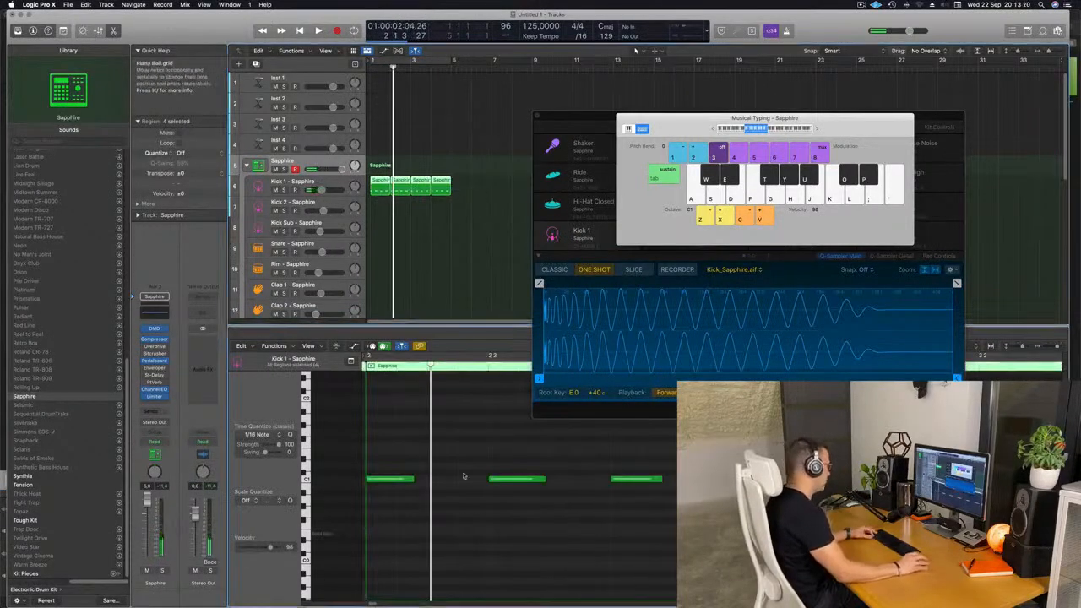
pyautogui.press('super+a')
pyautogui.hotkey('alt', 'shift', 'Down')
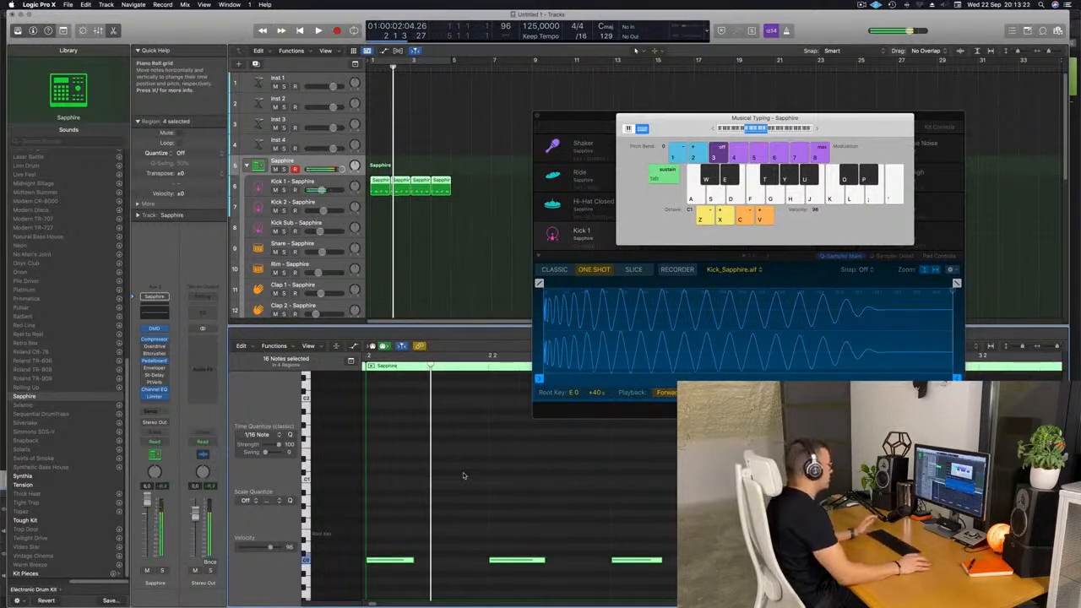
pyautogui.press('space')
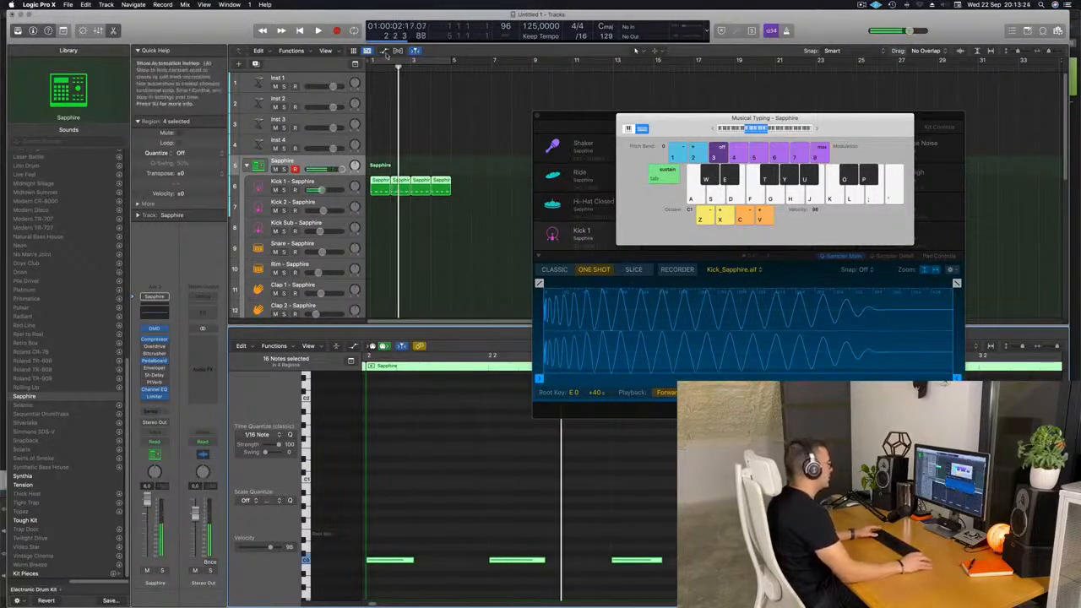
pyautogui.scroll(-3, 447, 480)
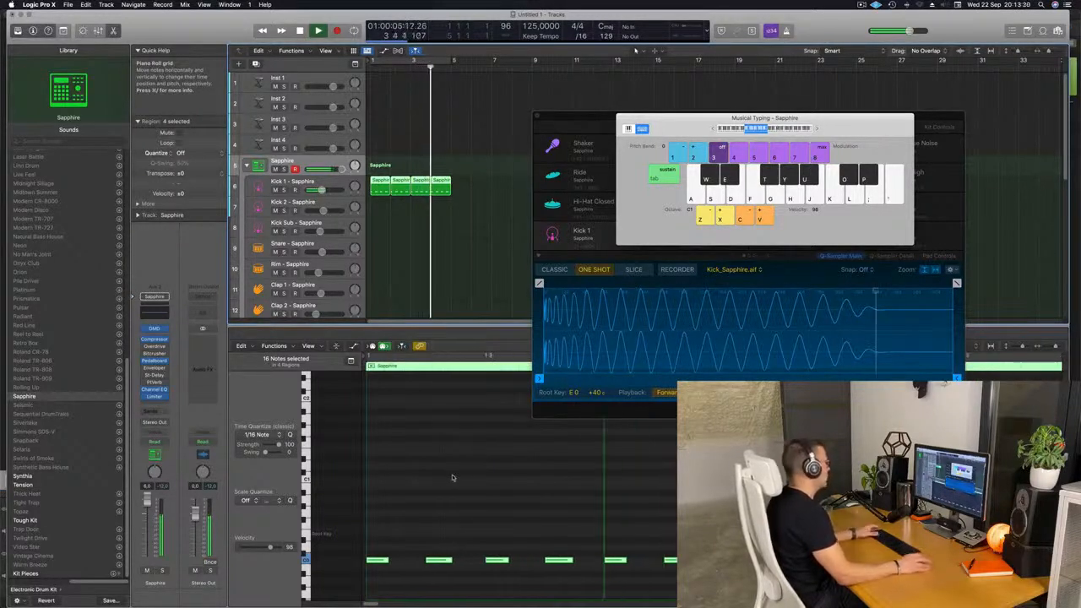
# Stop playback and turn on cycling over the first four bars
pyautogui.click(401, 251)
pyautogui.press('space')
pyautogui.press('c')
pyautogui.press('Return')
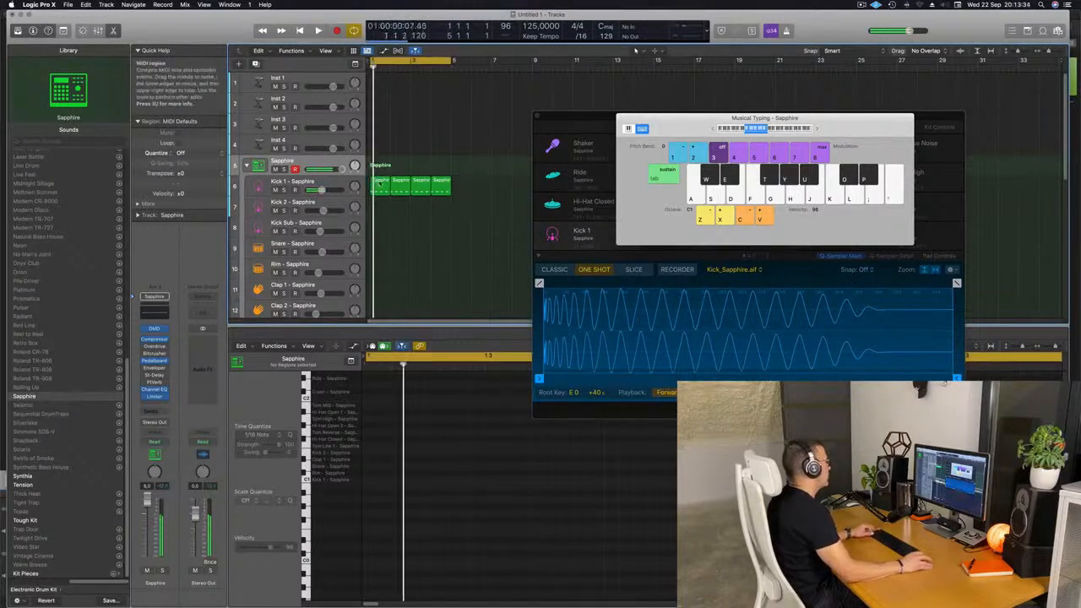
# Copy the first Kick 1 region to the Snare track, keeping only beats 2 and 4 and raising those notes to the root key
pyautogui.click(382, 184)
pyautogui.moveTo(382, 184); pyautogui.dragTo(380, 247)
pyautogui.click(373, 576)
pyautogui.moveTo(444, 534); pyautogui.dragTo(572, 603)
pyautogui.hotkey('shift', 'alt', 'Up')
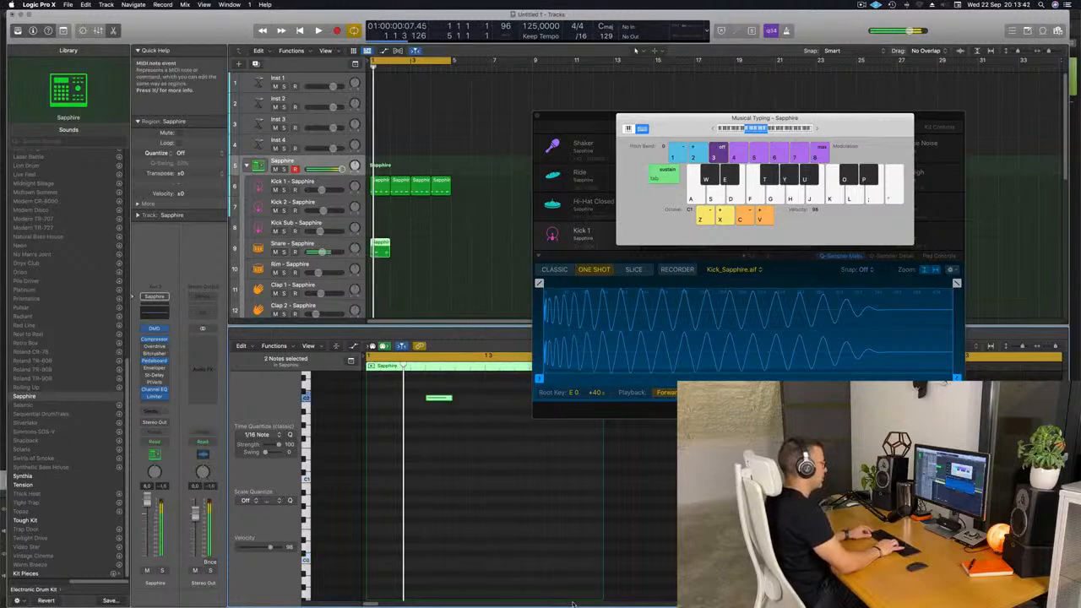
pyautogui.press('space')
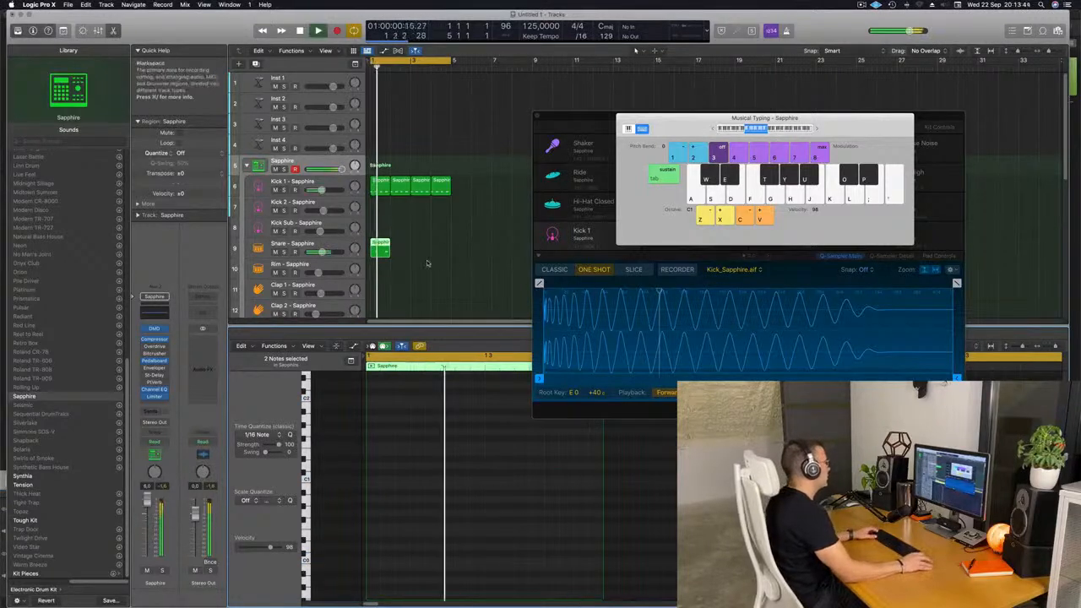
# Repeat the Snare region three times to fill four bars
pyautogui.click(380, 247)
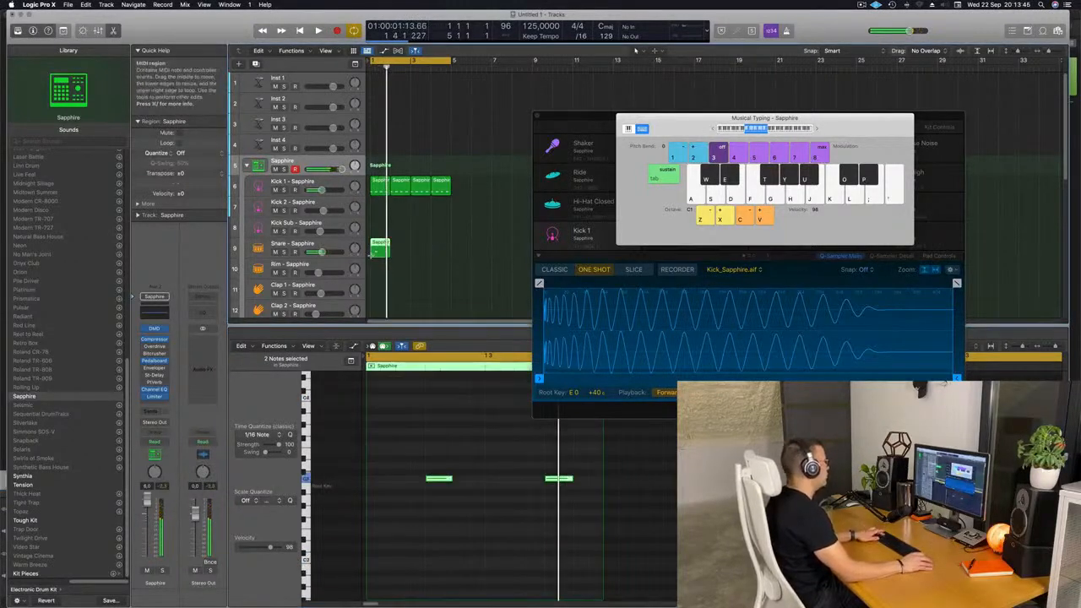
pyautogui.press('super+r')
pyautogui.press('super+r')
pyautogui.press('super+r')
pyautogui.click(473, 201)
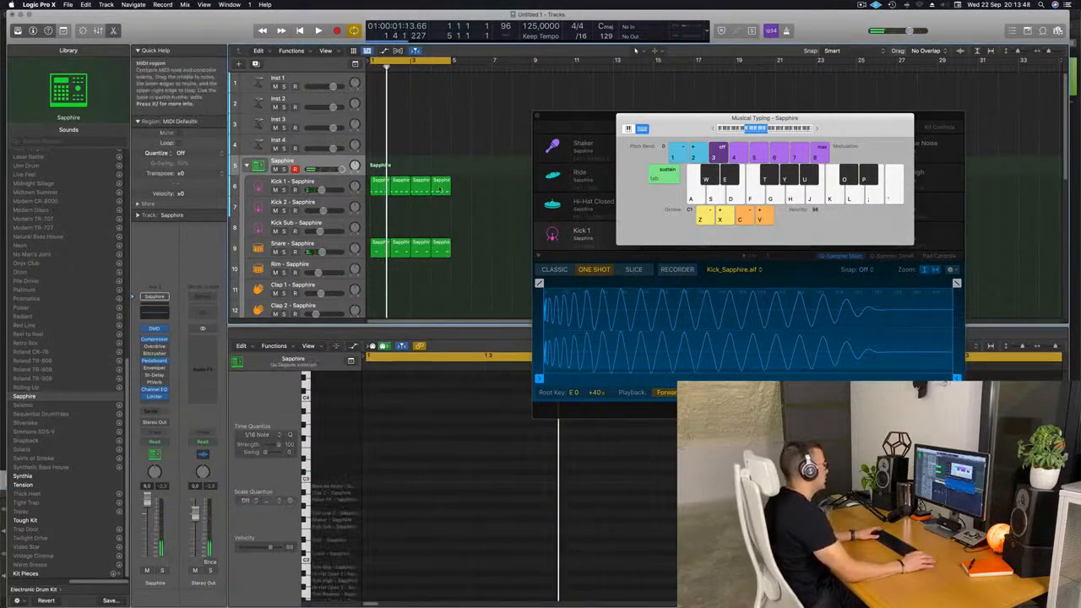
# Copy the first Kick 1 region to the start of the Hi-Hat Closed track
pyautogui.click(439, 189)
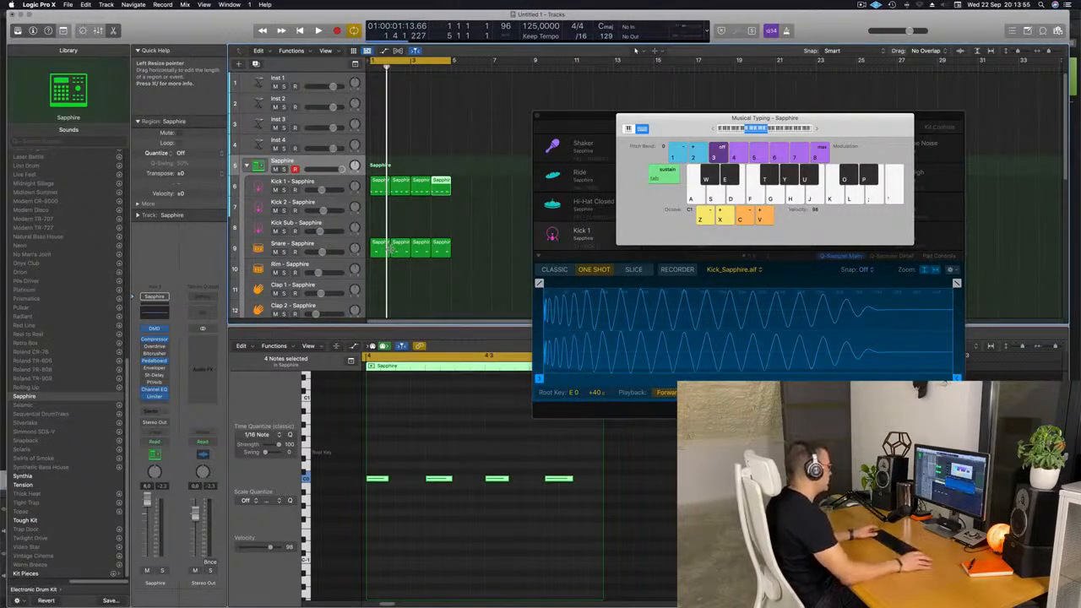
pyautogui.scroll(-1, 478, 261)
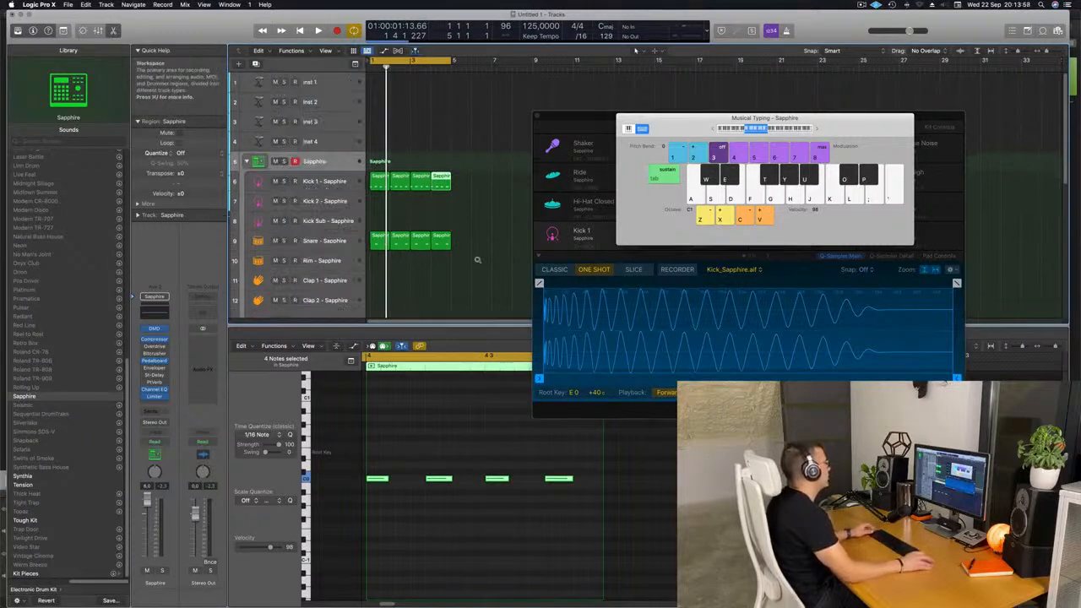
pyautogui.click(473, 269)
pyautogui.scroll(-3, 414, 160)
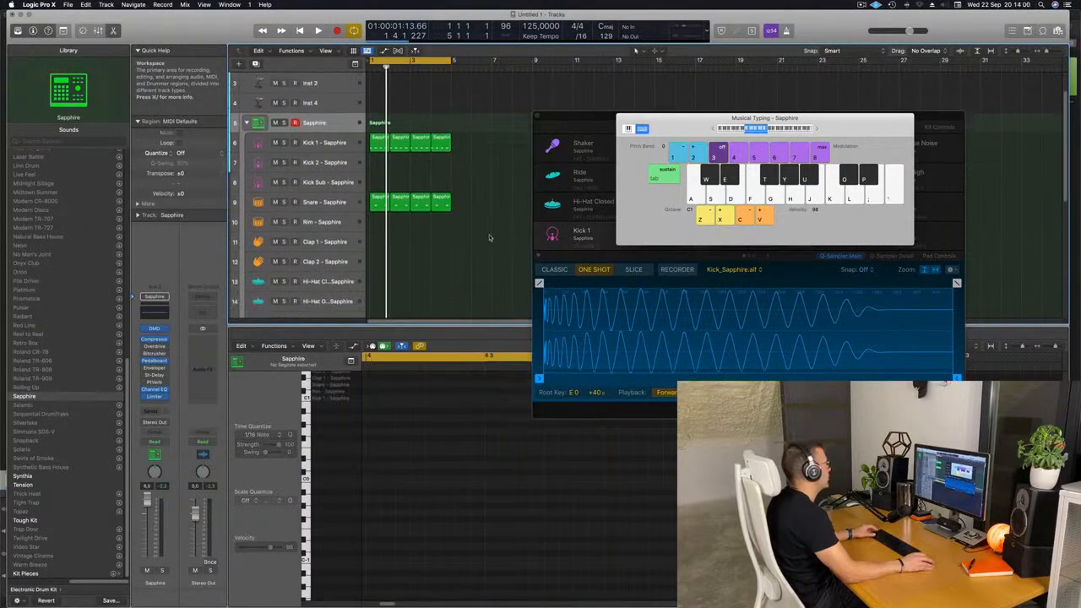
pyautogui.click(410, 137)
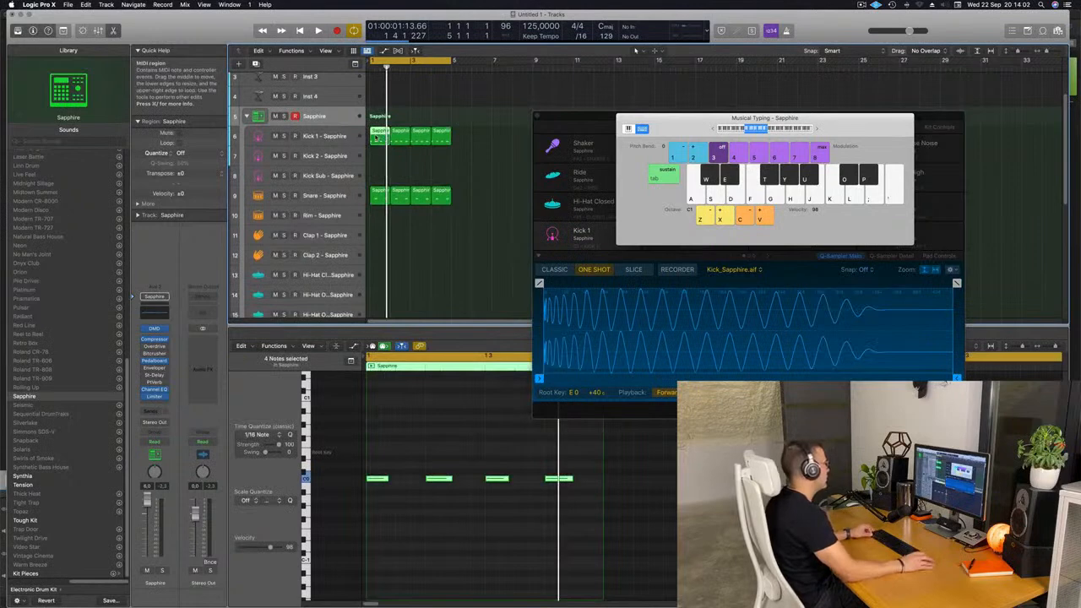
pyautogui.moveTo(380, 135); pyautogui.dragTo(382, 275)
# Raise the Hi-Hat Closed notes to the root key and shift them an eighth note onto the offbeats
pyautogui.moveTo(384, 457); pyautogui.dragTo(618, 532)
pyautogui.press('space')
pyautogui.press('space')
pyautogui.click(384, 276)
pyautogui.moveTo(395, 445); pyautogui.dragTo(606, 564)
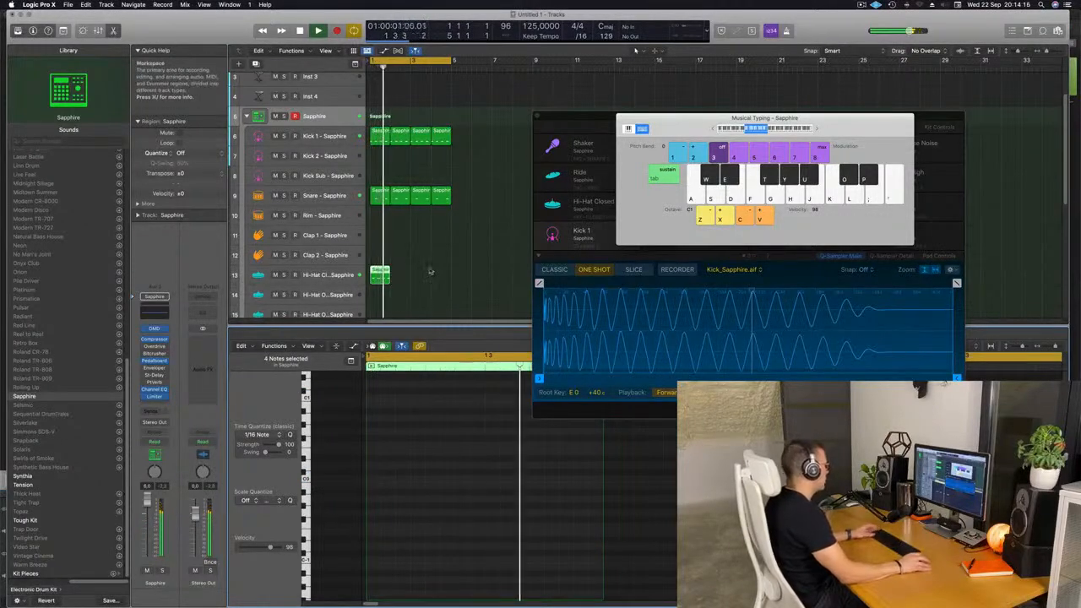
# Repeat the Hi-Hat Closed region three times to fill four bars
pyautogui.click(382, 277)
pyautogui.press('super+r')
pyautogui.press('super+r')
pyautogui.press('super+r')
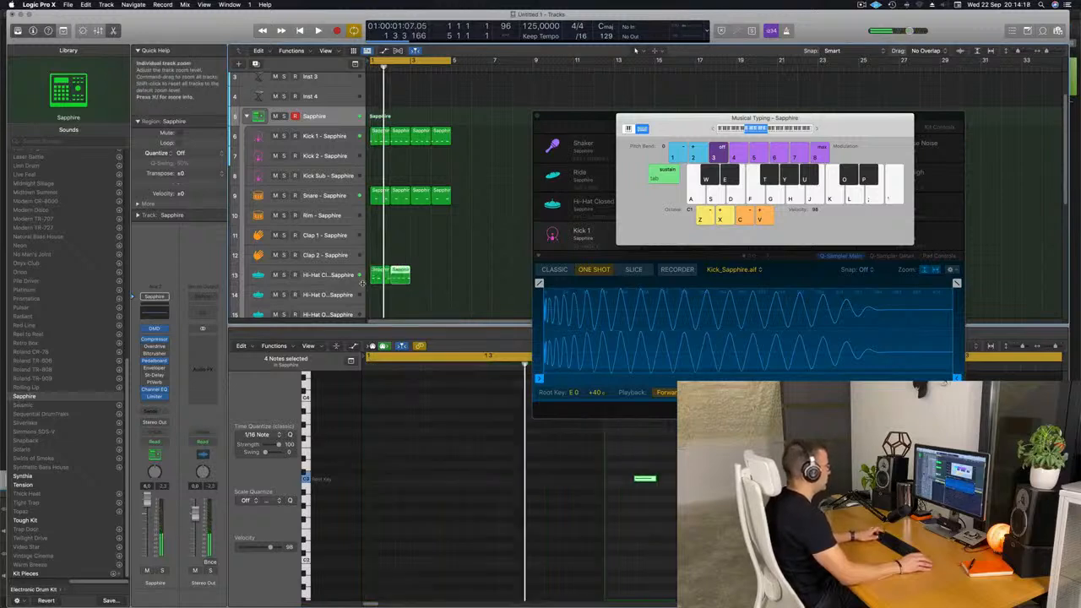
# Play the looped beat and move the Musical Typing and drum kit windows away from the arranged regions
pyautogui.click(490, 267)
pyautogui.press('space')
pyautogui.moveTo(682, 125); pyautogui.dragTo(813, 205)
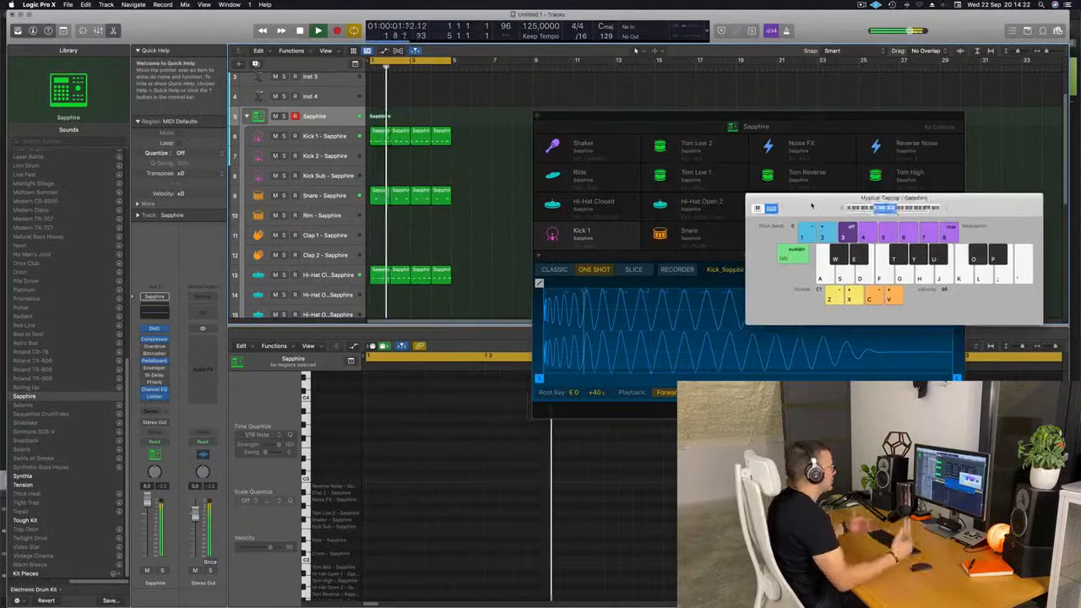
pyautogui.moveTo(663, 119); pyautogui.dragTo(743, 110)
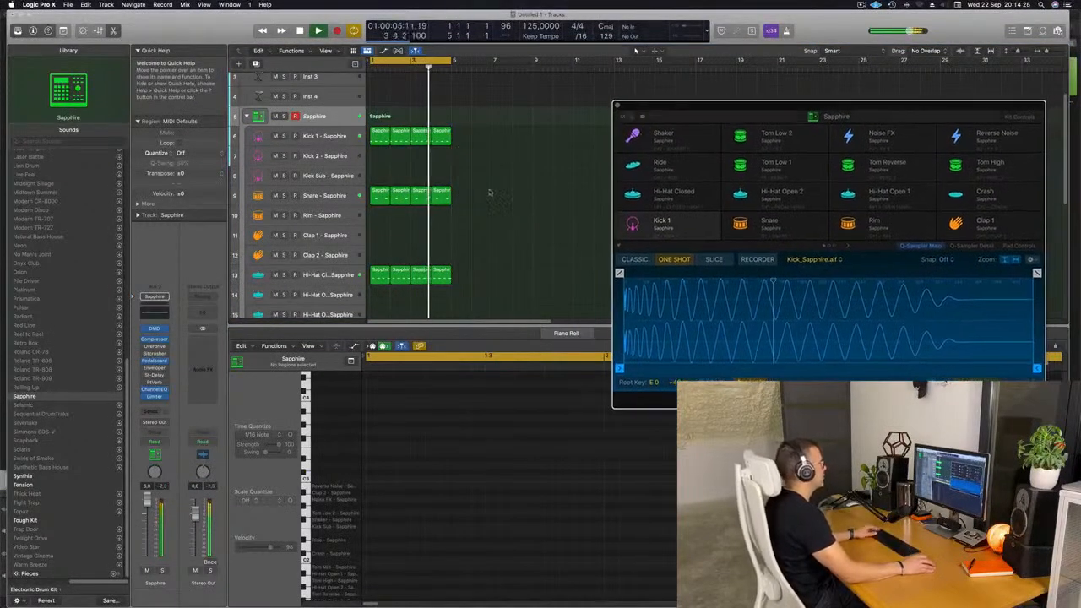
# Copy the first Hi-Hat Closed region to the Ride track and nudge its notes back two sixteenths onto the beats
pyautogui.scroll(-2, 499, 198)
pyautogui.scroll(-6, 492, 217)
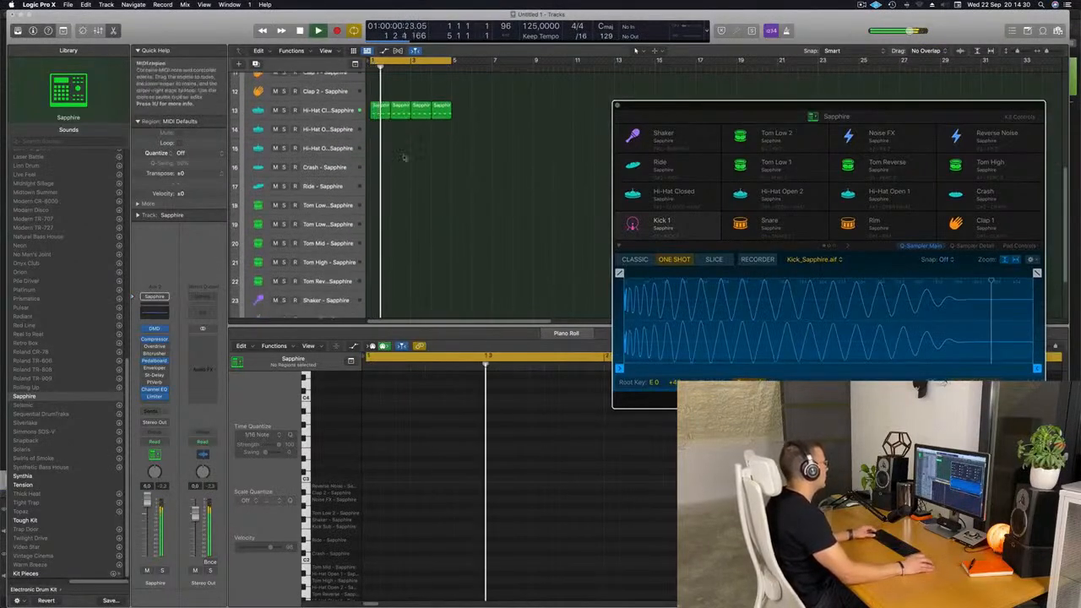
pyautogui.moveTo(382, 110); pyautogui.dragTo(381, 186)
pyautogui.moveTo(392, 456); pyautogui.dragTo(619, 511)
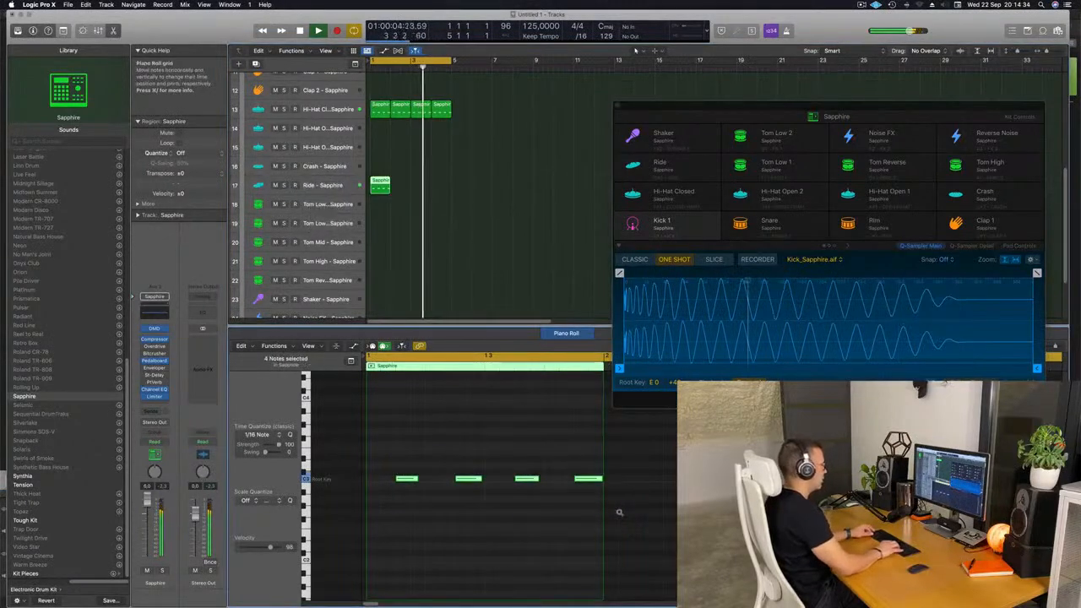
pyautogui.hotkey('alt', 'Left')
pyautogui.hotkey('alt', 'Left')
# Repeat the Ride region three times to fill four bars
pyautogui.press('space')
pyautogui.press('super+r')
pyautogui.press('super+r')
pyautogui.press('super+r')
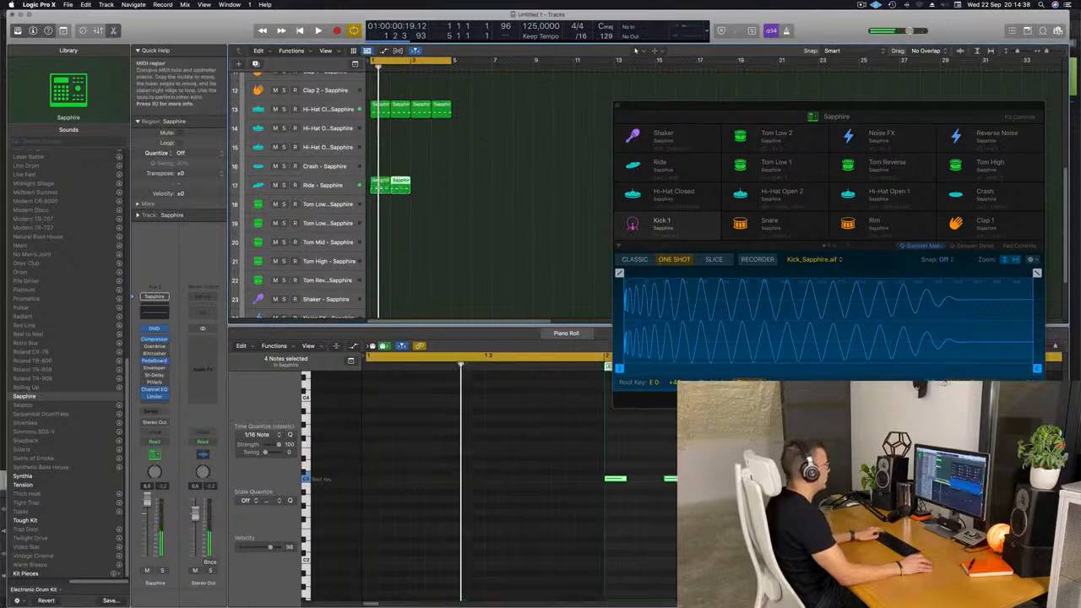
# On the Ride sample, add a long fade-out from near its start and set the sample end to 1.831 s
pyautogui.click(333, 189)
pyautogui.press('space')
pyautogui.moveTo(708, 123); pyautogui.dragTo(596, 129)
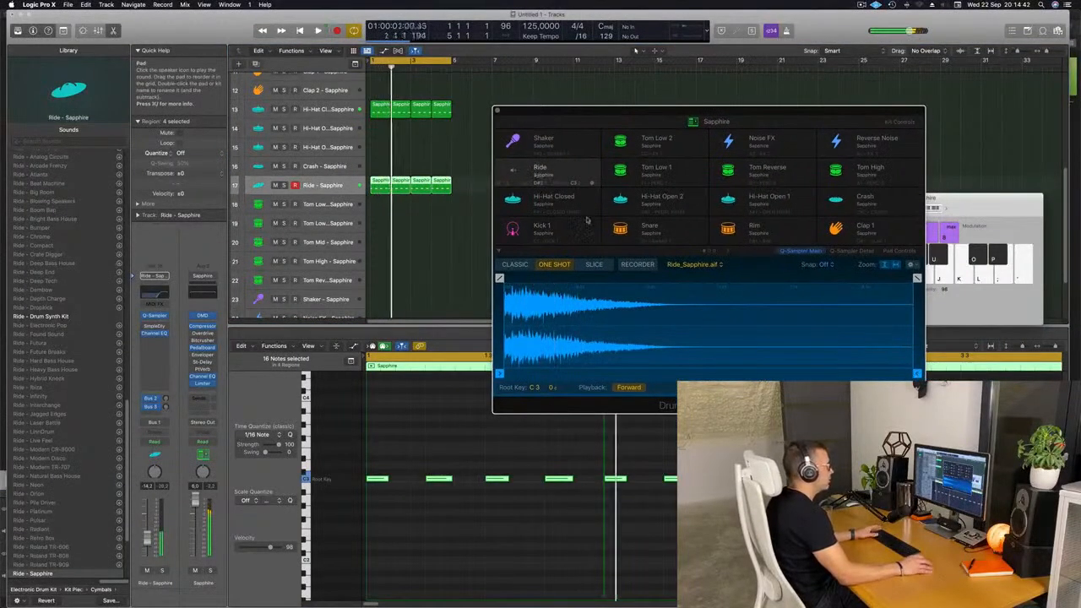
pyautogui.moveTo(917, 279); pyautogui.dragTo(531, 279)
pyautogui.moveTo(917, 374)
pyautogui.mouseDown()
pyautogui.moveTo(869, 373)
pyautogui.moveTo(885, 376)
pyautogui.mouseUp()
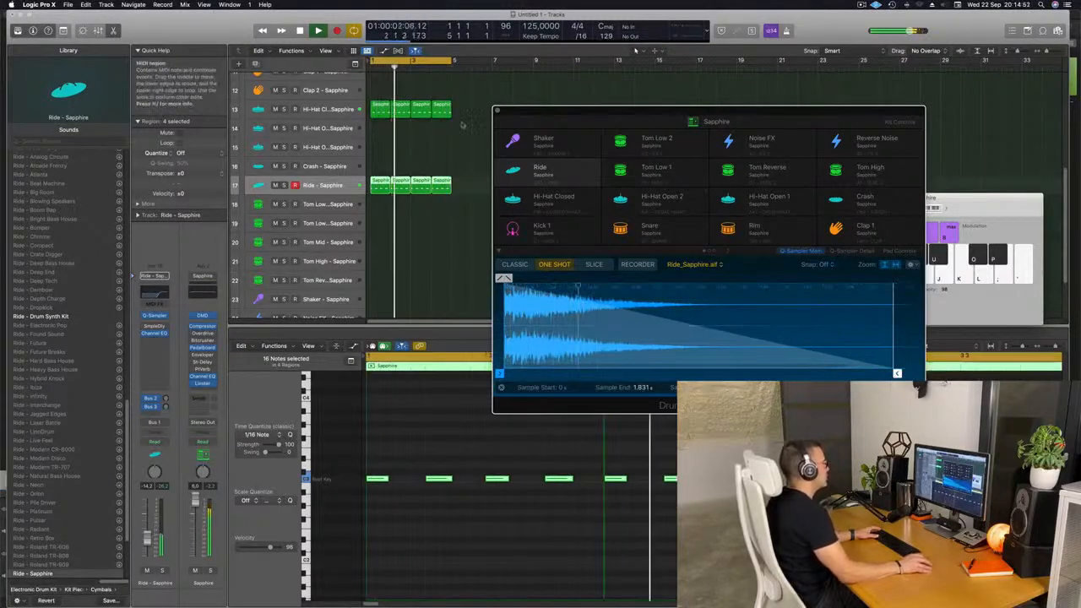
# Close the drum kit window and reduce the track heights to show more of the arrangement
pyautogui.click(498, 110)
pyautogui.press('super+Up')
pyautogui.press('super+Up')
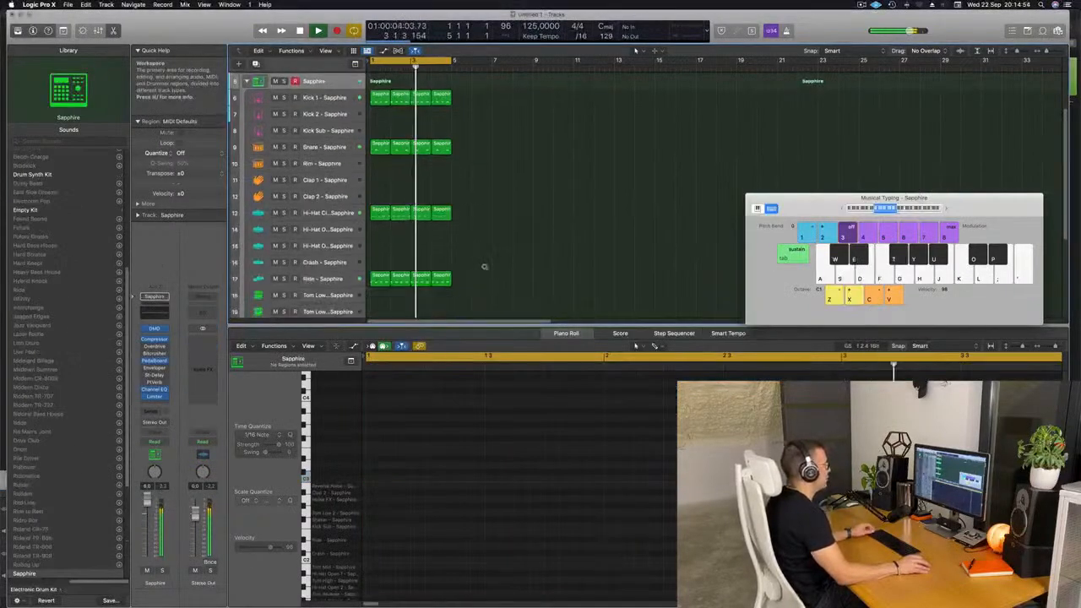
# Copy the first Snare region to the Clap 1 track and move its notes one beat earlier, onto beats 1 and 3
pyautogui.scroll(-3, 487, 268)
pyautogui.scroll(2, 488, 268)
pyautogui.scroll(-3, 488, 267)
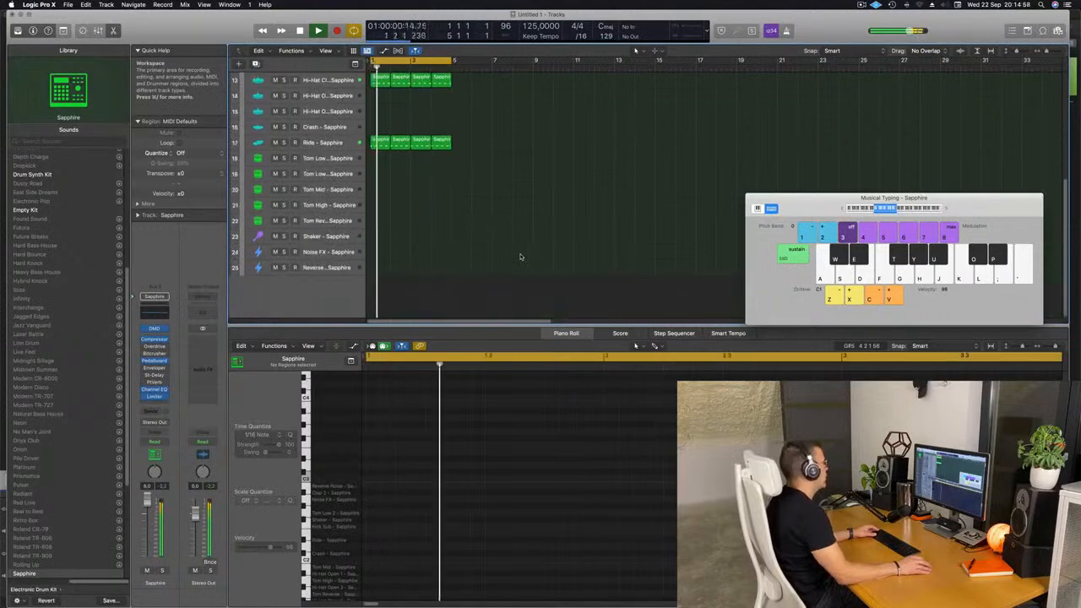
pyautogui.scroll(4, 524, 257)
pyautogui.scroll(1, 485, 236)
pyautogui.press('space')
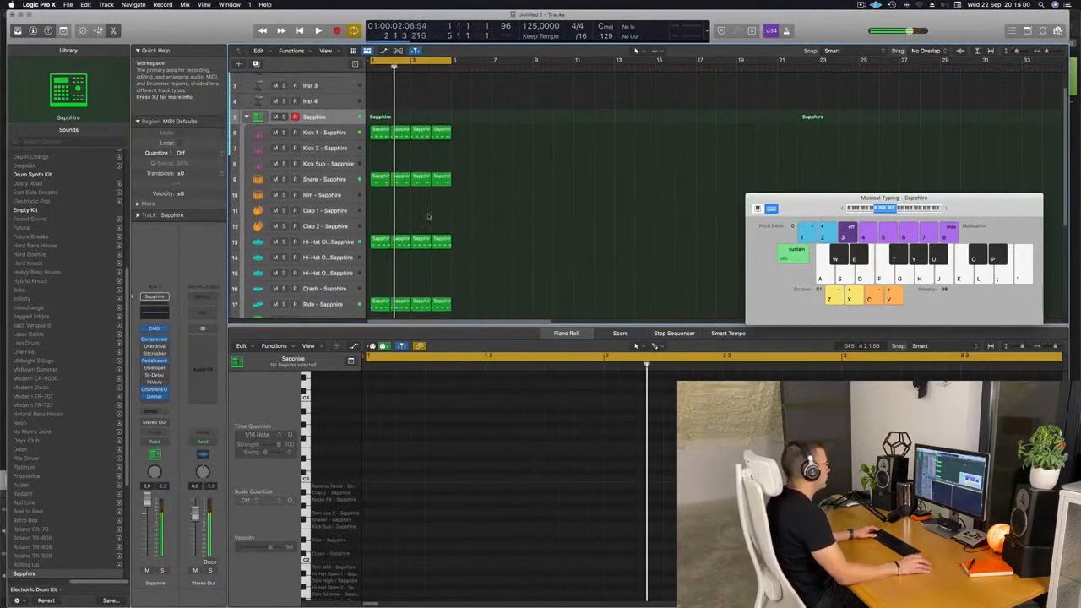
pyautogui.click(380, 241)
pyautogui.click(377, 178)
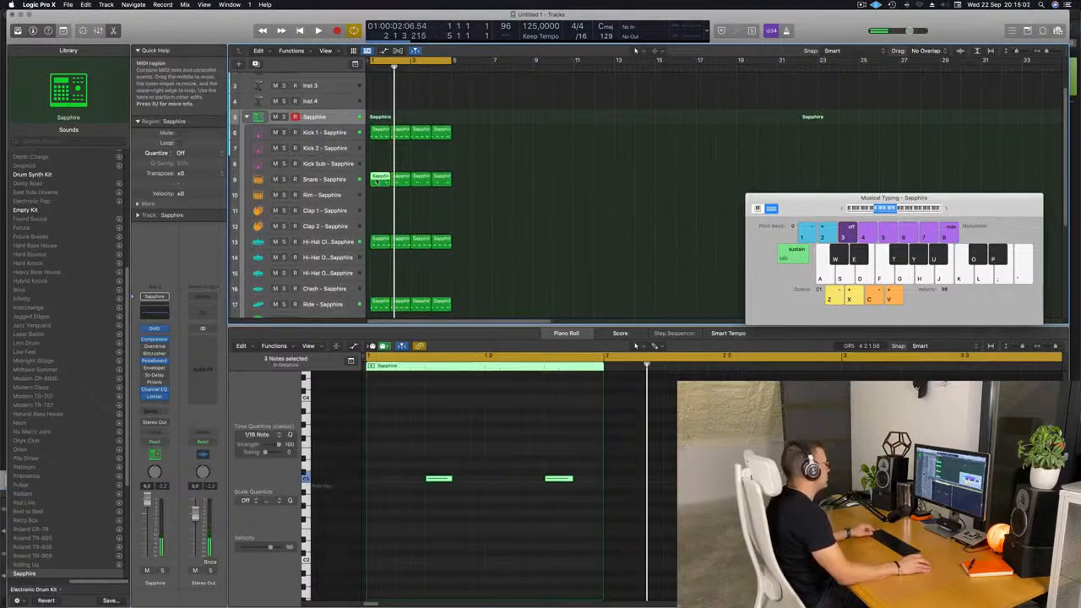
pyautogui.moveTo(380, 180); pyautogui.dragTo(381, 211)
pyautogui.moveTo(414, 434); pyautogui.dragTo(685, 535)
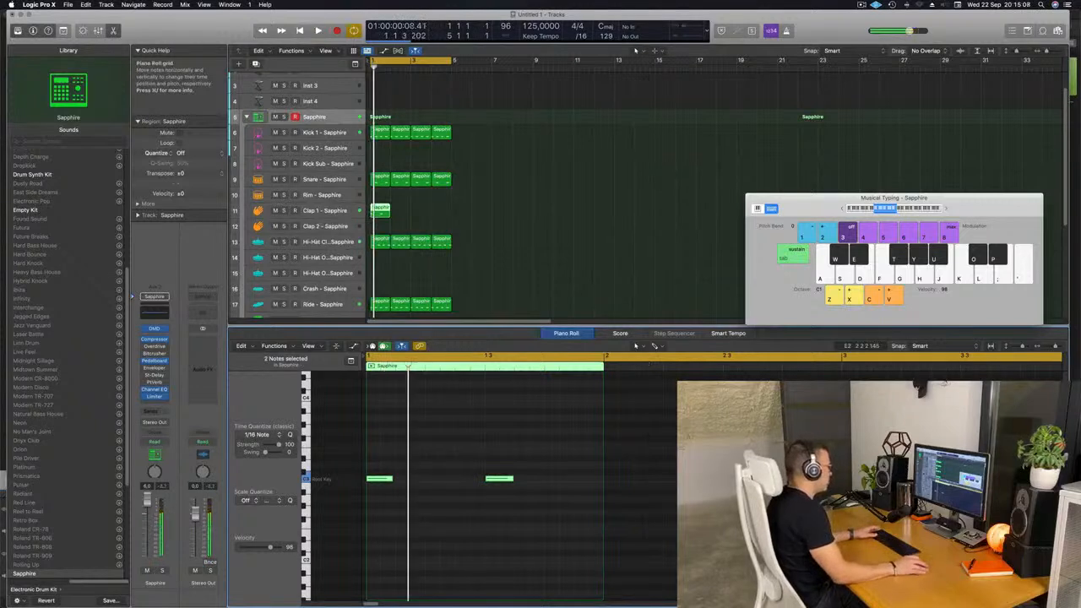
pyautogui.moveTo(542, 460); pyautogui.dragTo(376, 505)
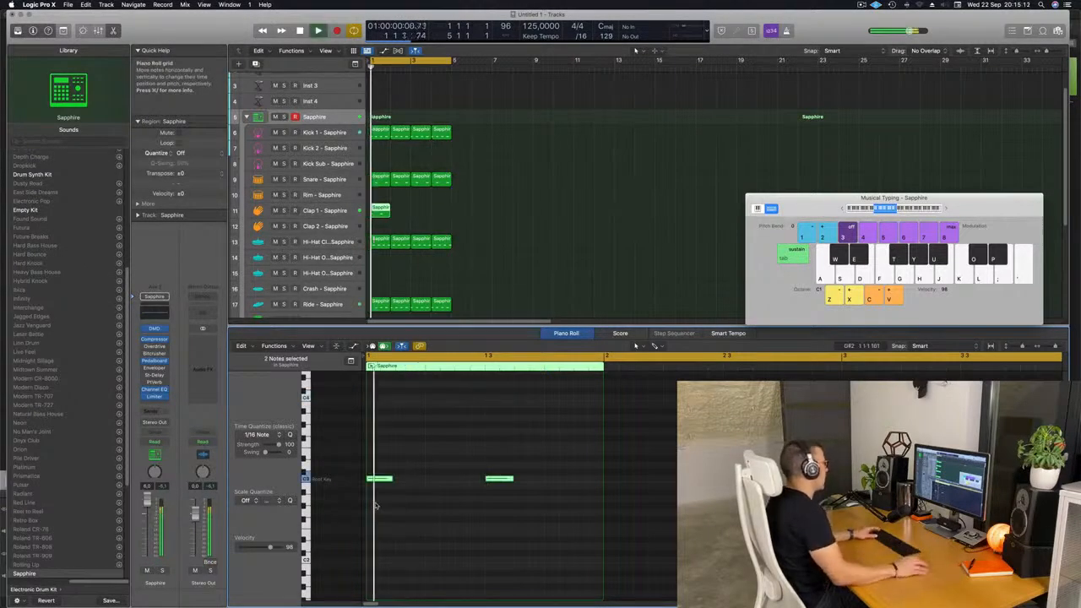
# Delete the beat 3 note from the Clap 1 region and move the region to the Clap 2 track
pyautogui.click(496, 479)
pyautogui.press('Delete')
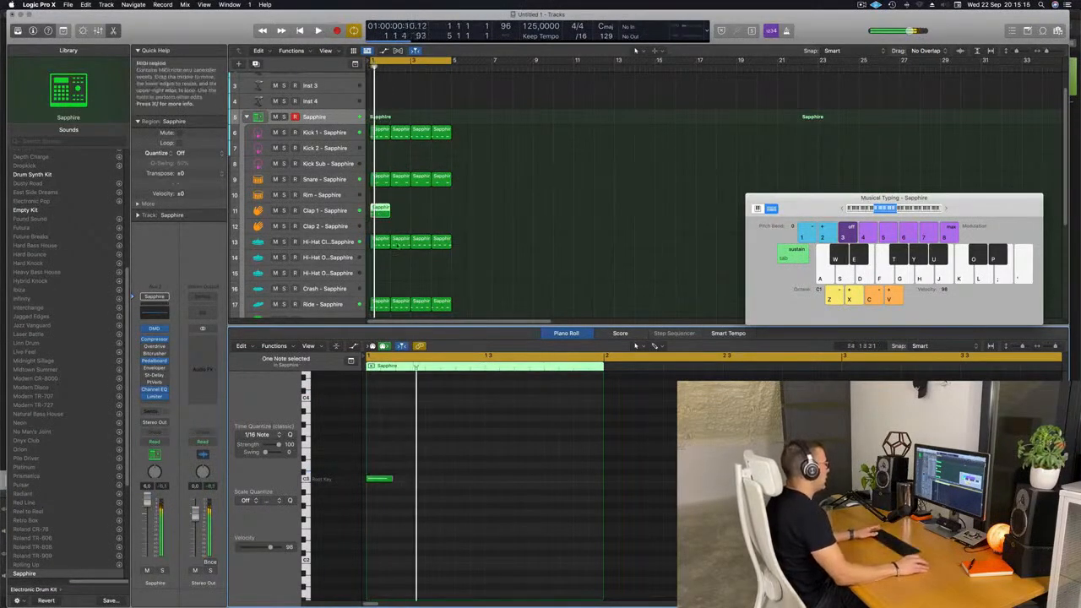
pyautogui.moveTo(384, 211); pyautogui.dragTo(382, 226)
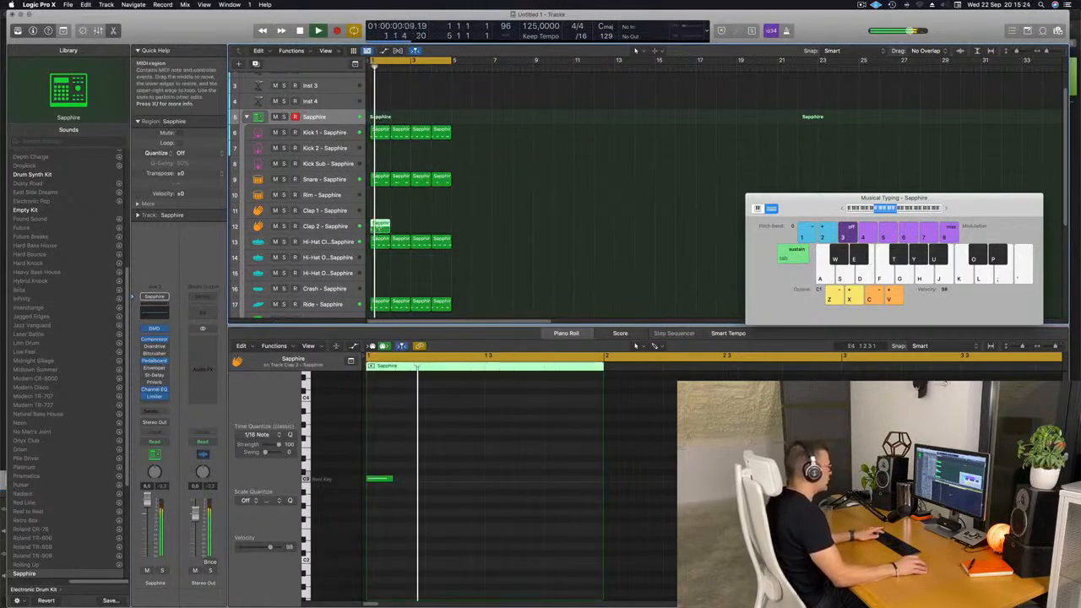
# Repeat the Clap 2 region three times to fill four bars
pyautogui.press('super+r')
pyautogui.press('super+r')
pyautogui.press('super+r')
# On the Clap 2 channel, raise the Bus 2 and Bus 3 sends and bypass the SilverVerb effect
pyautogui.click(339, 226)
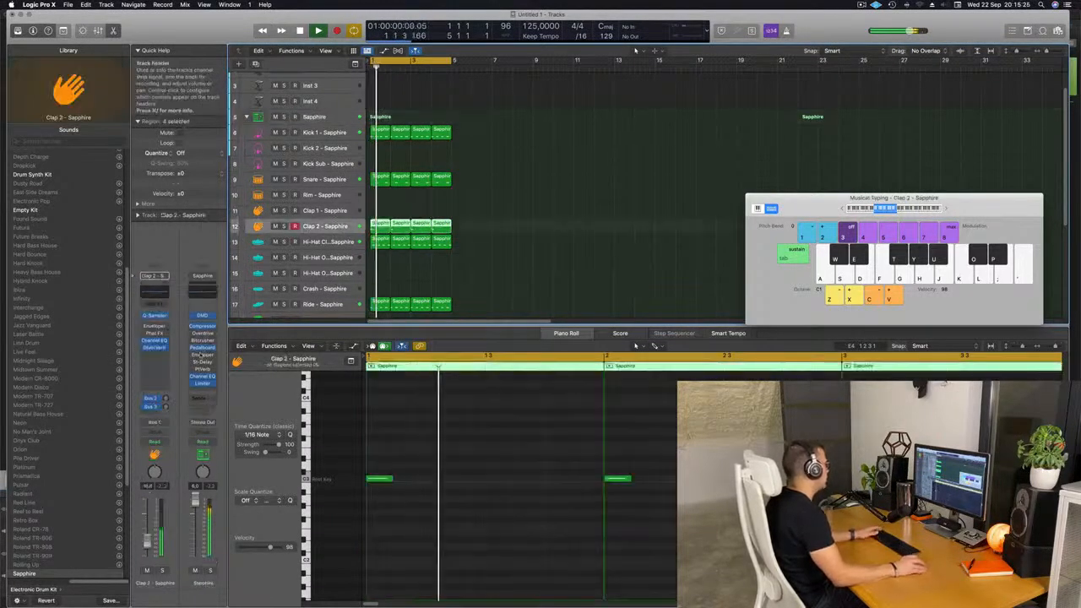
pyautogui.moveTo(168, 399); pyautogui.dragTo(168, 398)
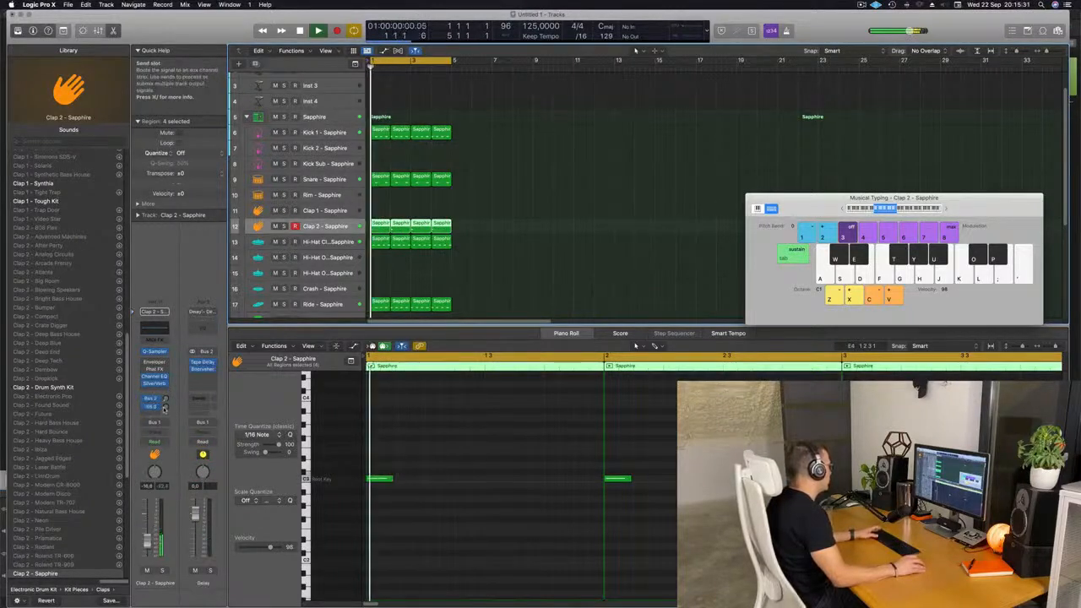
pyautogui.moveTo(166, 407); pyautogui.dragTo(166, 406)
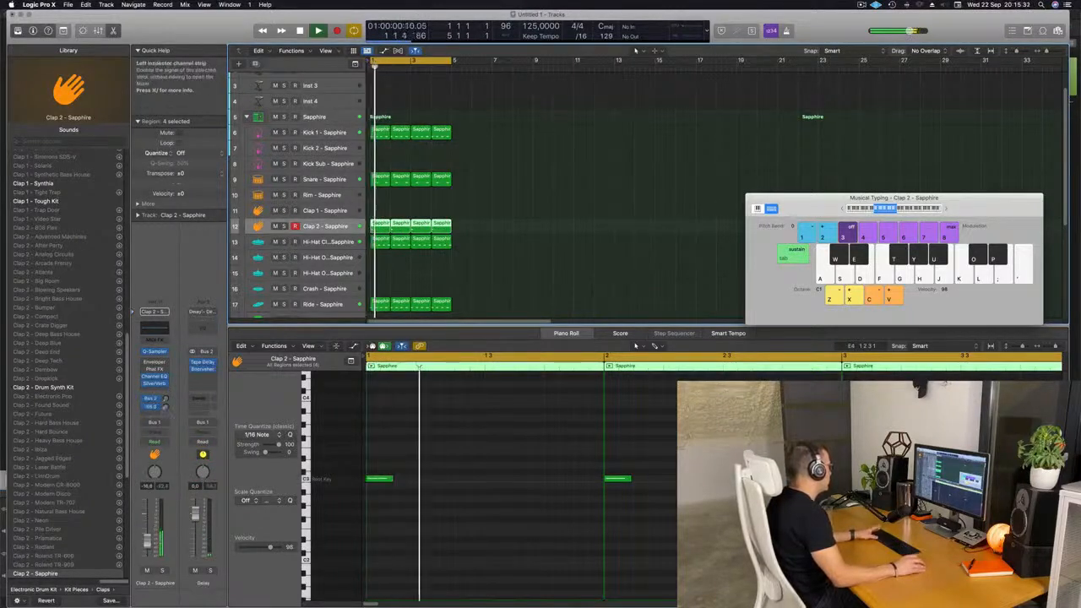
pyautogui.press('space')
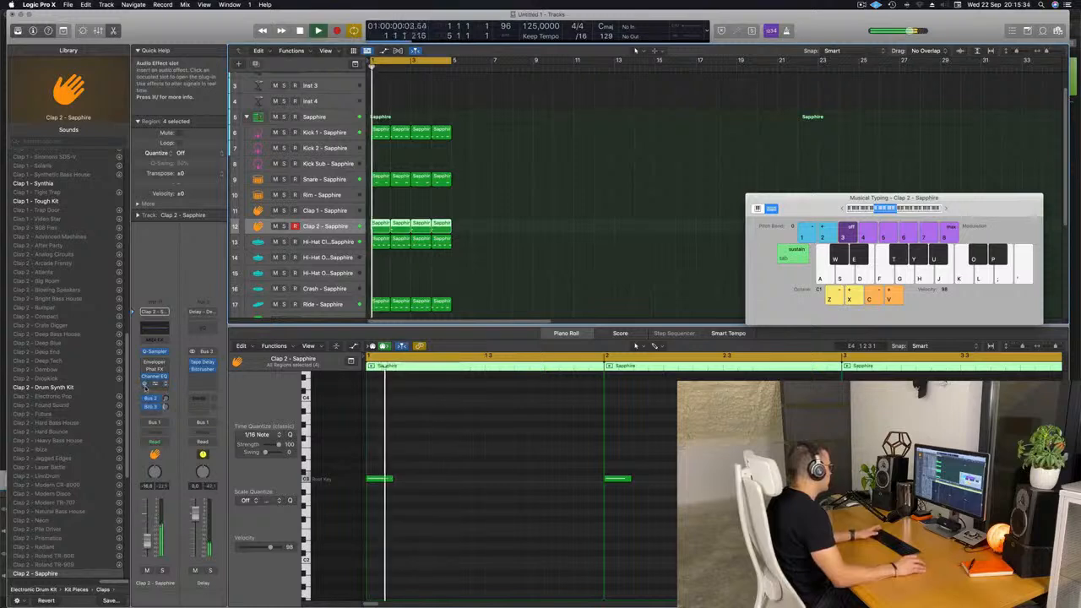
pyautogui.press('space')
pyautogui.press('space')
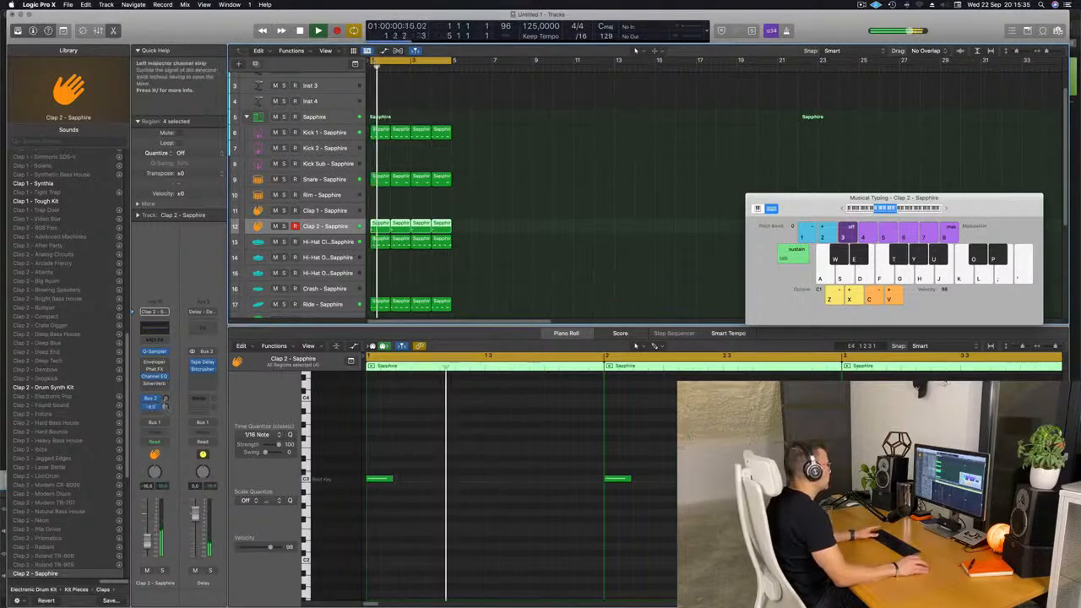
pyautogui.click(442, 271)
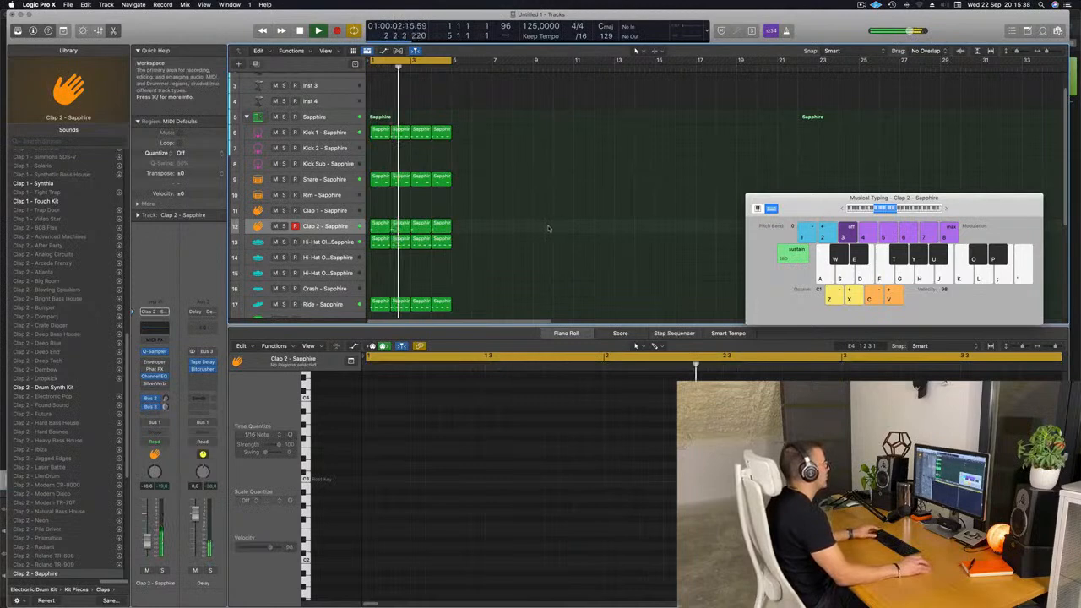
# Delete the second and fourth Clap 2 regions, keeping the claps in bars 1 and 3
pyautogui.press('space')
pyautogui.scroll(-2, 403, 177)
pyautogui.click(400, 193)
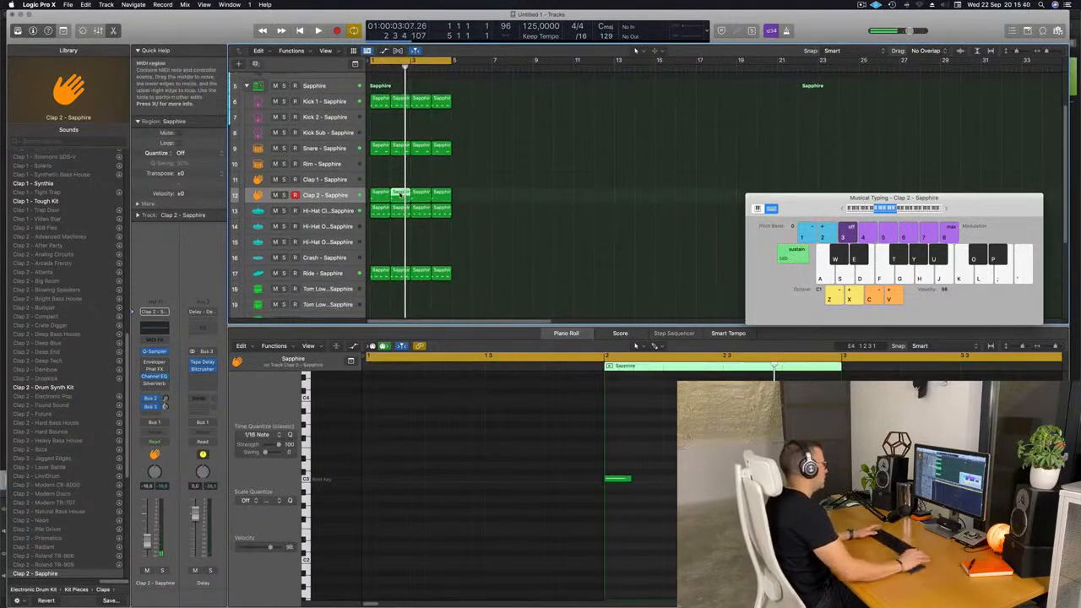
pyautogui.press('space')
pyautogui.moveTo(400, 193); pyautogui.dragTo(442, 196)
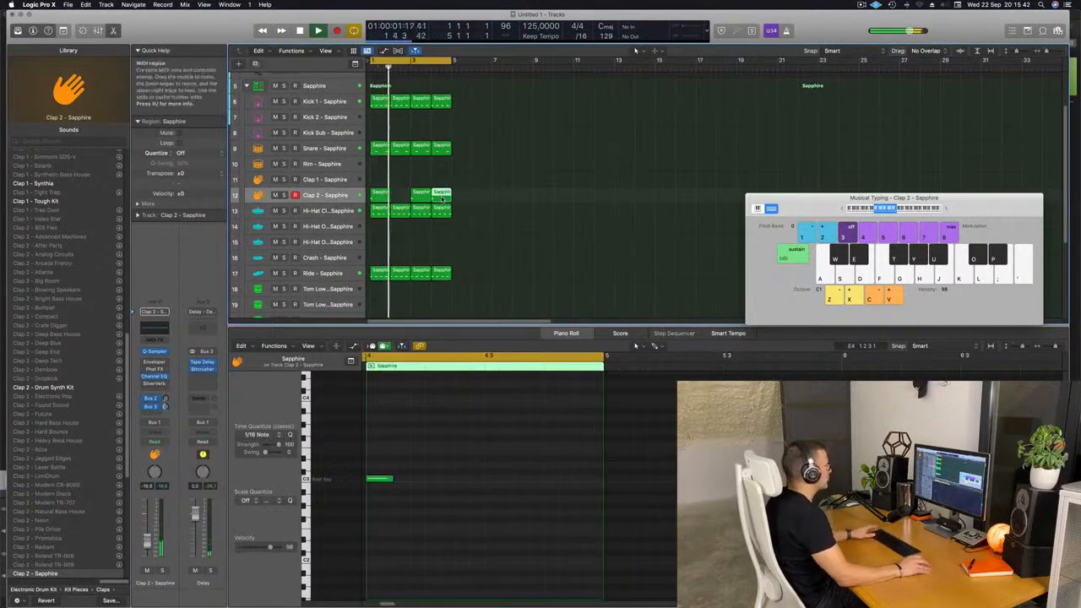
pyautogui.press('Delete')
pyautogui.scroll(-1, 505, 202)
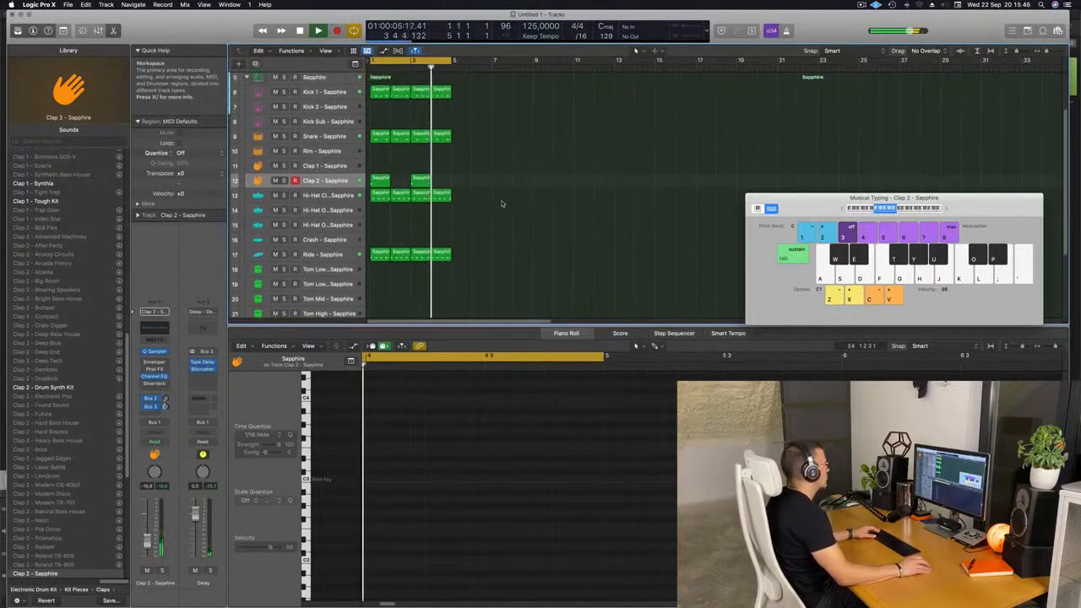
# Copy the first Clap 2 region to bar 1 of the Crash track and audition it with the loop
pyautogui.scroll(-1, 501, 203)
pyautogui.press('space')
pyautogui.click(380, 176)
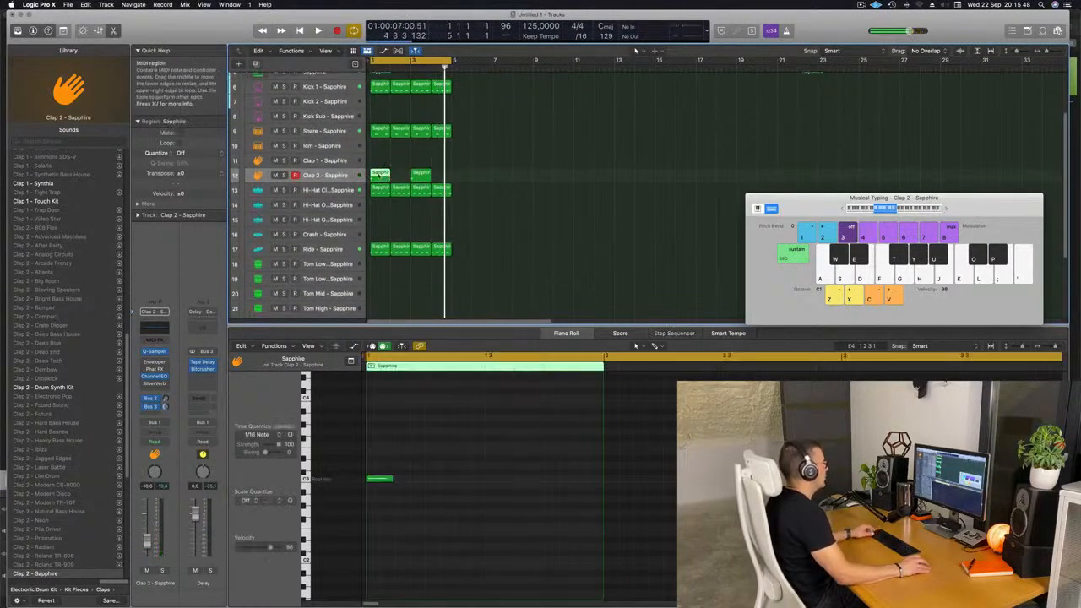
pyautogui.moveTo(379, 176); pyautogui.dragTo(425, 236)
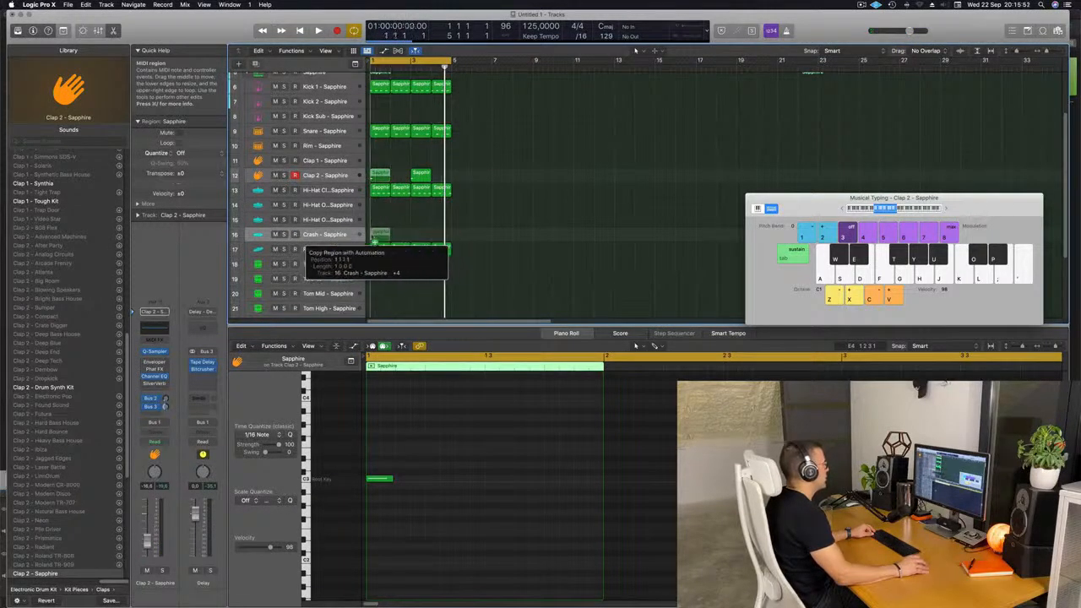
pyautogui.moveTo(375, 241); pyautogui.dragTo(376, 238)
pyautogui.press('space')
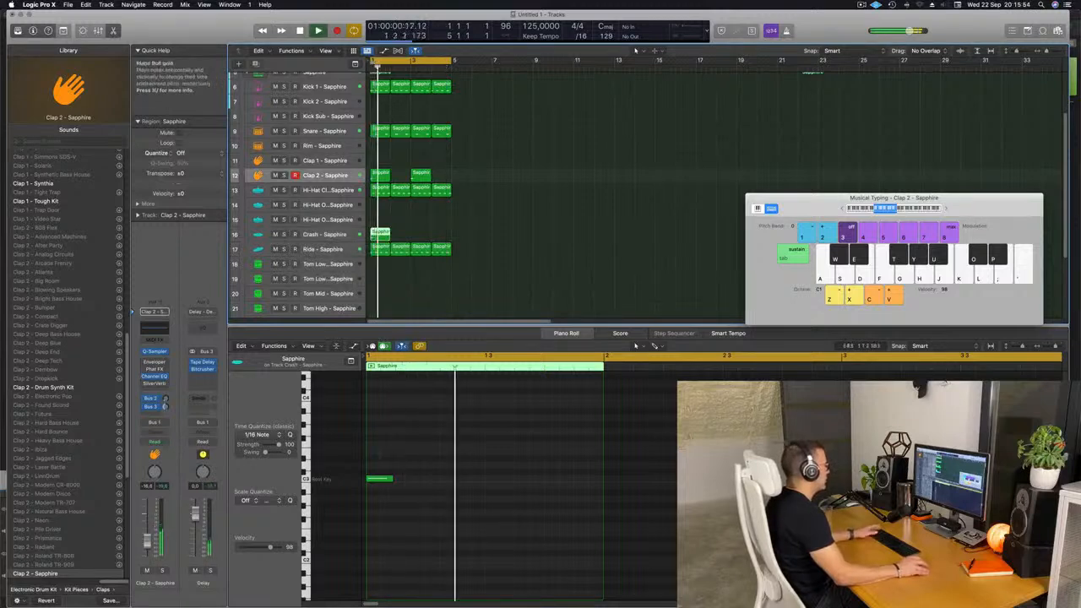
pyautogui.moveTo(405, 504); pyautogui.dragTo(381, 459)
pyautogui.press('space')
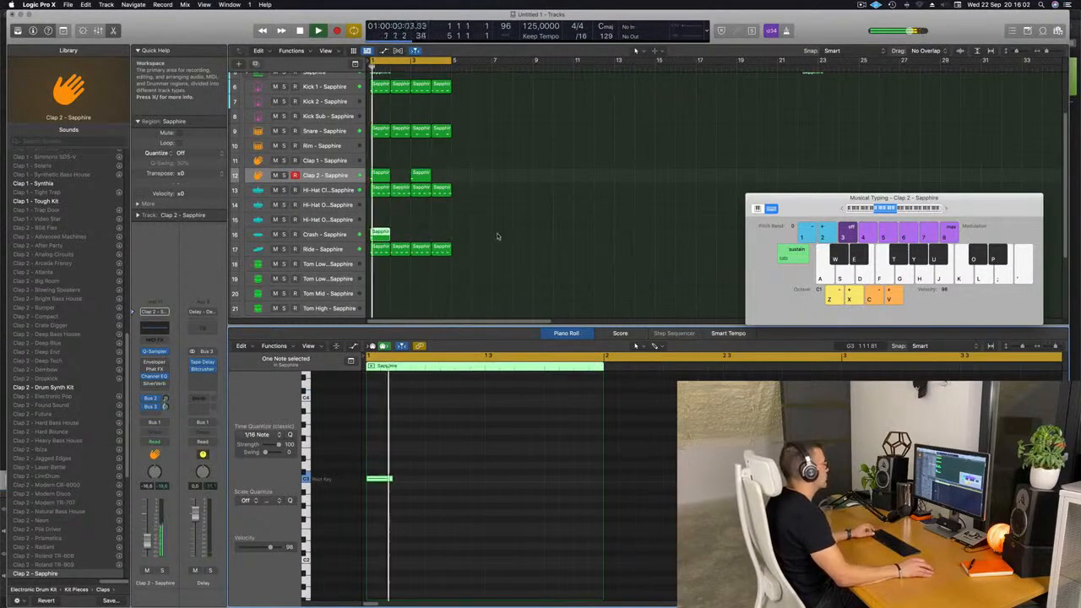
# Copy the first Ride region to bar 1 of the Tom Low 1 track
pyautogui.scroll(-2, 470, 256)
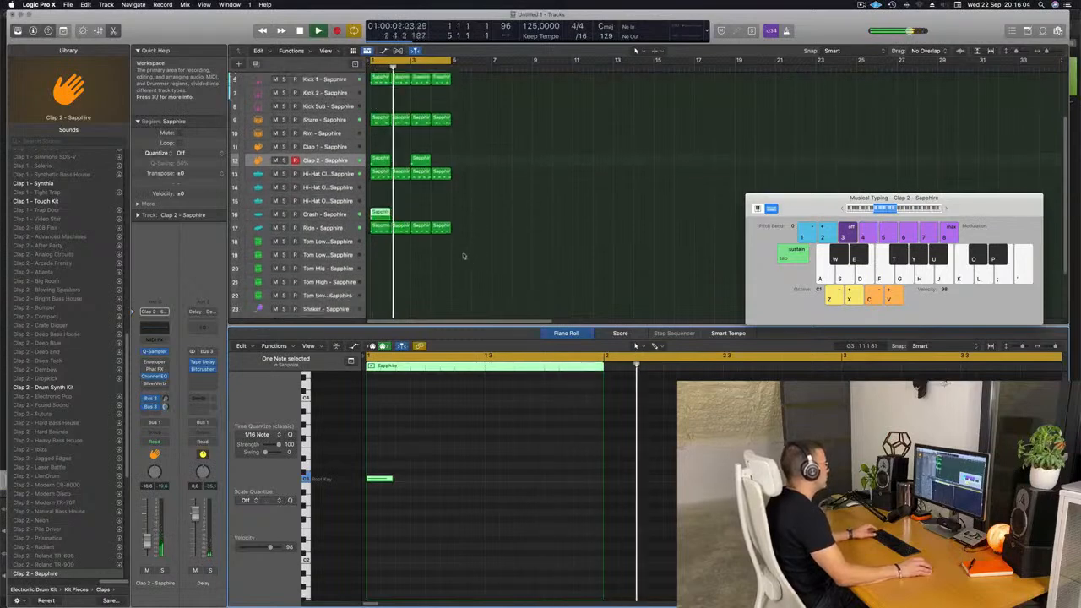
pyautogui.scroll(-1, 467, 259)
pyautogui.click(379, 208)
pyautogui.moveTo(380, 209); pyautogui.dragTo(380, 220)
# Delete the first three notes of the Tom Low 1 region and move the remaining note half a beat later
pyautogui.moveTo(369, 455); pyautogui.dragTo(523, 510)
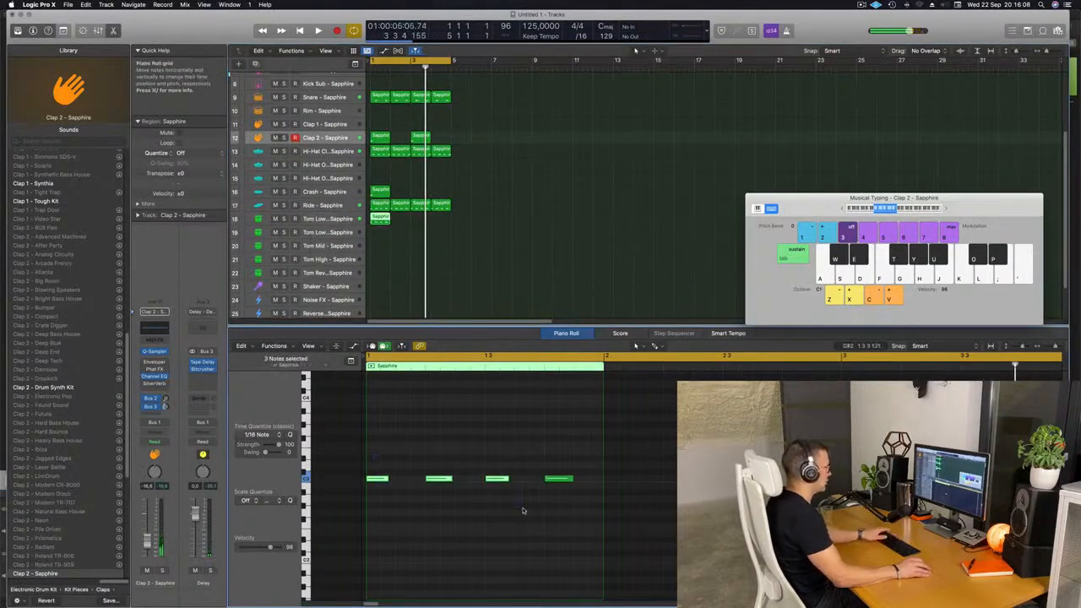
pyautogui.scroll(1, 490, 475)
pyautogui.scroll(-3, 495, 473)
pyautogui.press('space')
pyautogui.press('space')
pyautogui.moveTo(541, 487); pyautogui.dragTo(510, 461)
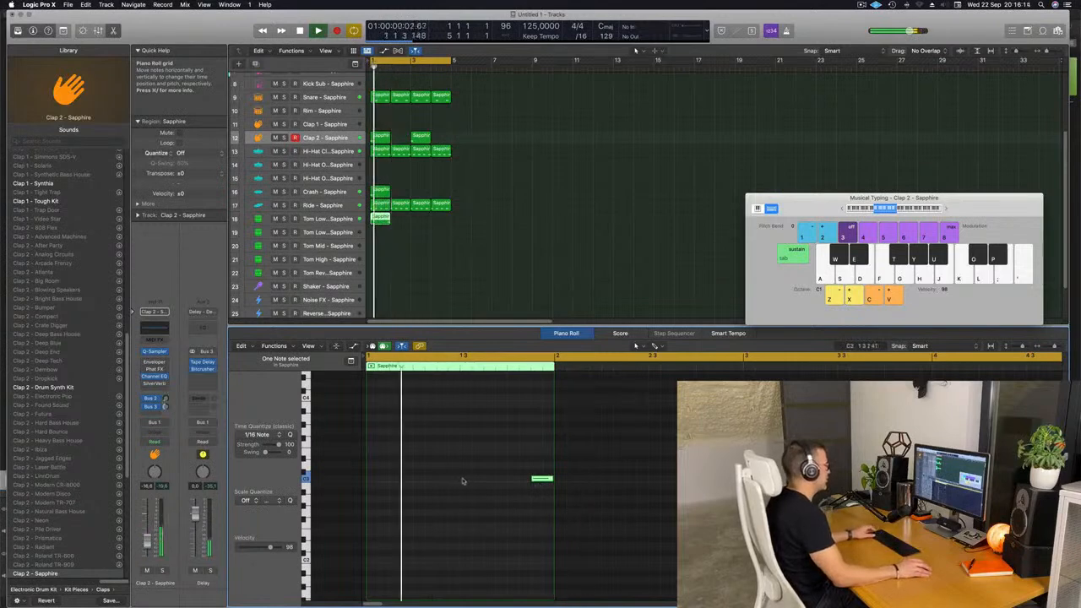
# Transpose the remaining Tom Low 1 note down one octave and audition it with the loop
pyautogui.scroll(-2, 469, 468)
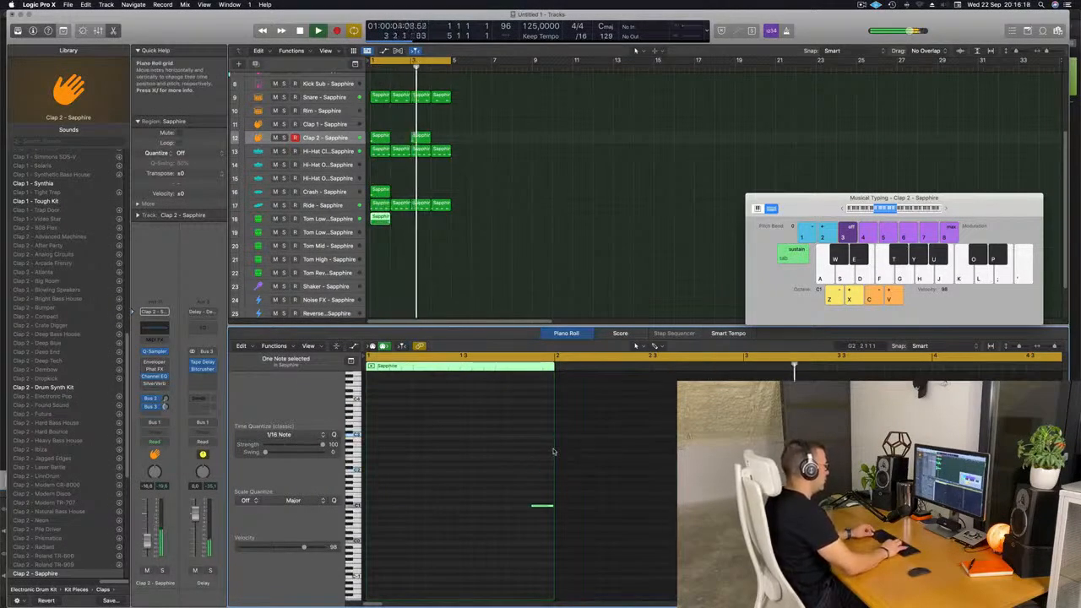
pyautogui.press('space')
pyautogui.press('space')
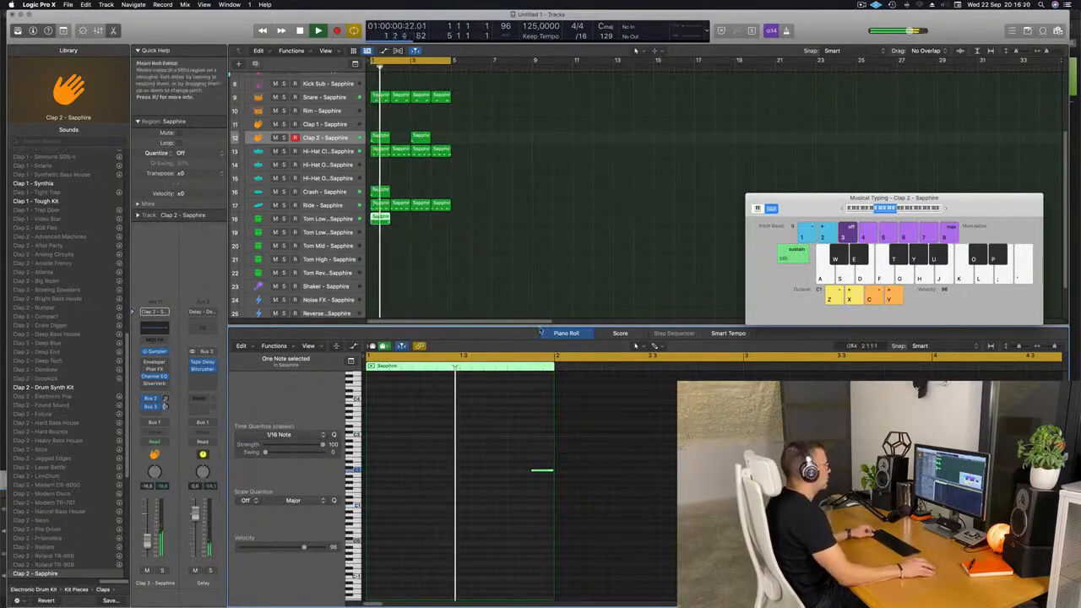
pyautogui.scroll(2, 510, 276)
pyautogui.press('space')
# Repeat the Tom Low 1 region to fill four bars, removing the extra copy in bar 5
pyautogui.click(379, 221)
pyautogui.press('super+r')
pyautogui.press('super+r')
pyautogui.press('super+r')
pyautogui.press('super+r')
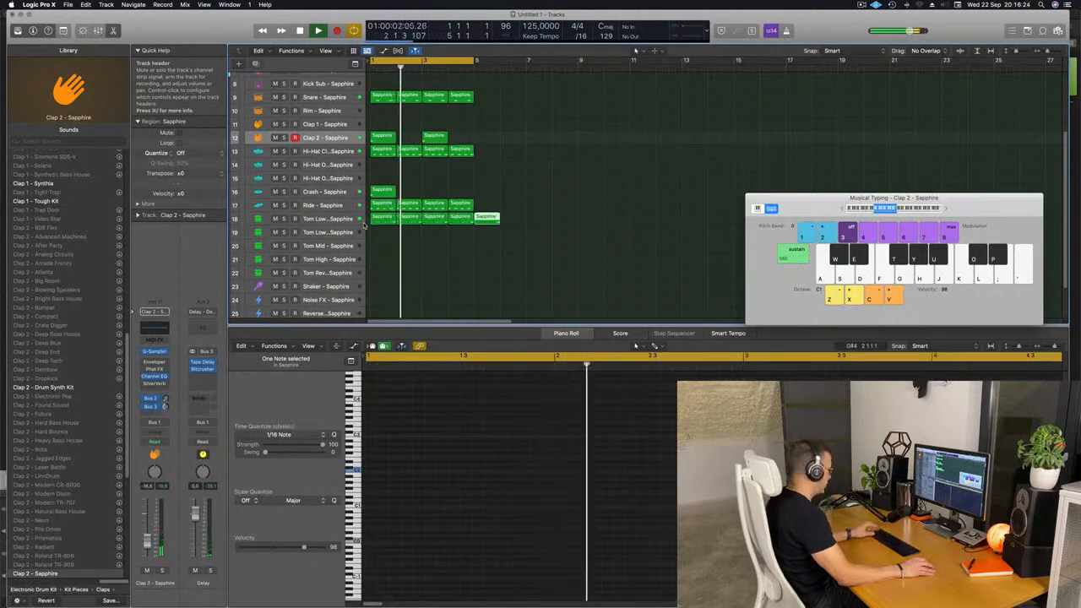
pyautogui.press('Delete')
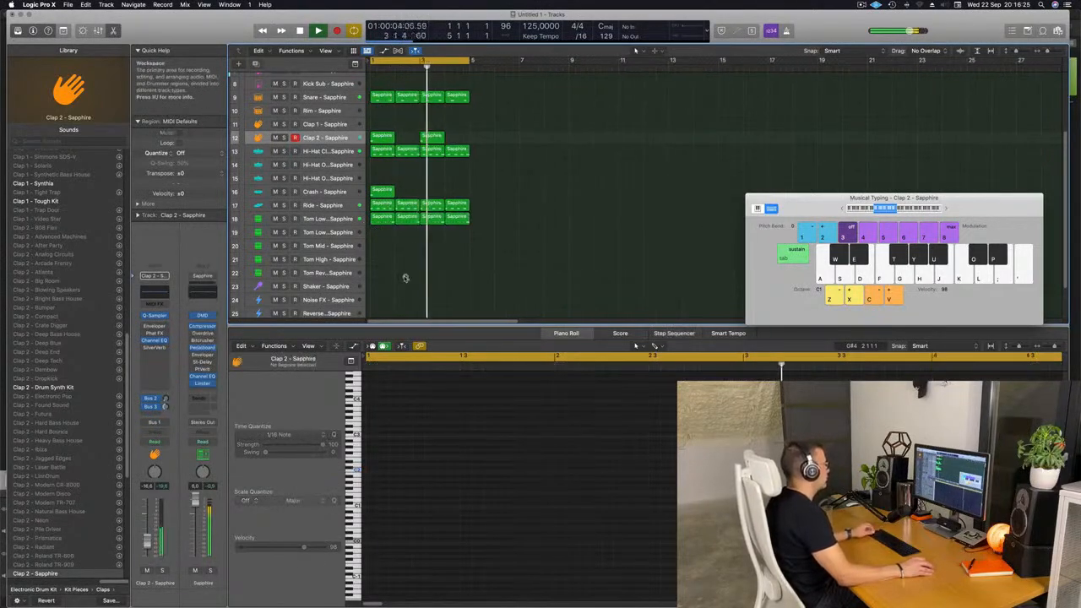
# Lower the Tom Low 1 track volume to -11.0 dB
pyautogui.scroll(-3, 405, 278)
pyautogui.click(326, 219)
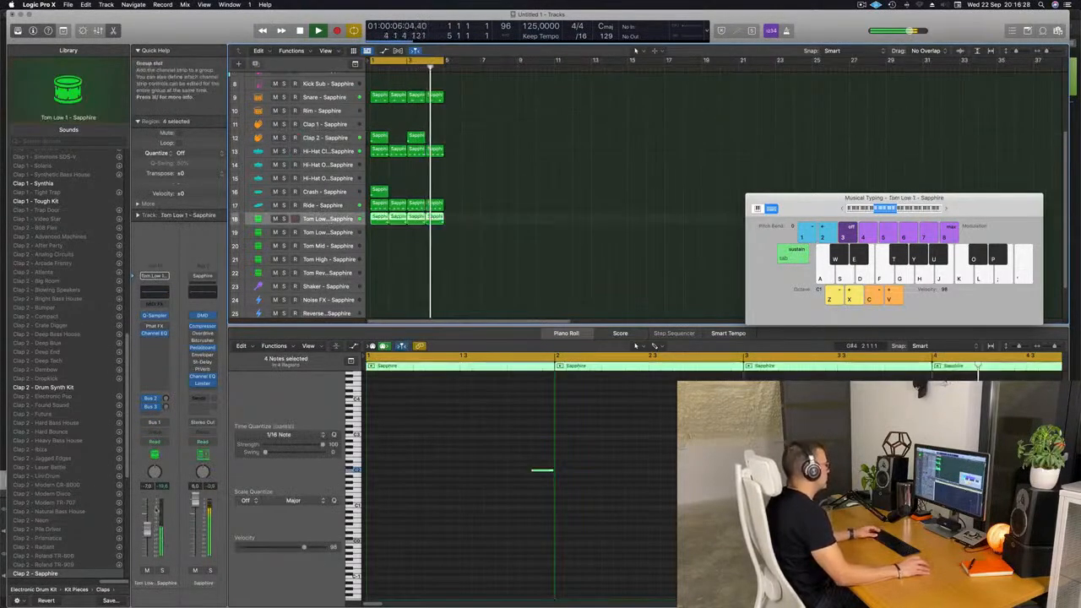
pyautogui.moveTo(148, 529); pyautogui.dragTo(148, 534)
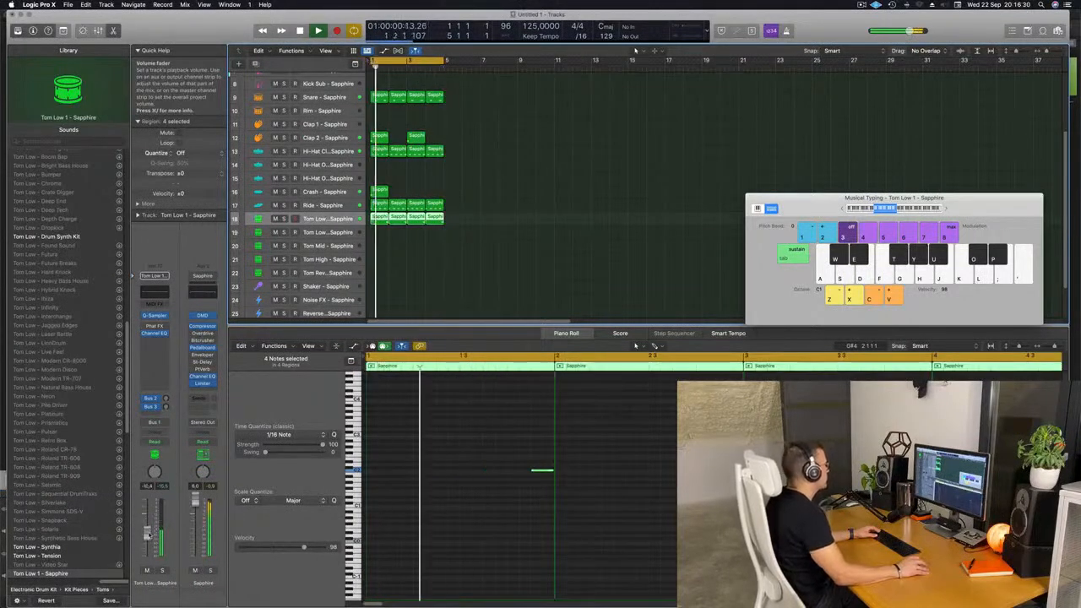
# Hide the sound library and enlarge the height of the Inst 1 track
pyautogui.press('y')
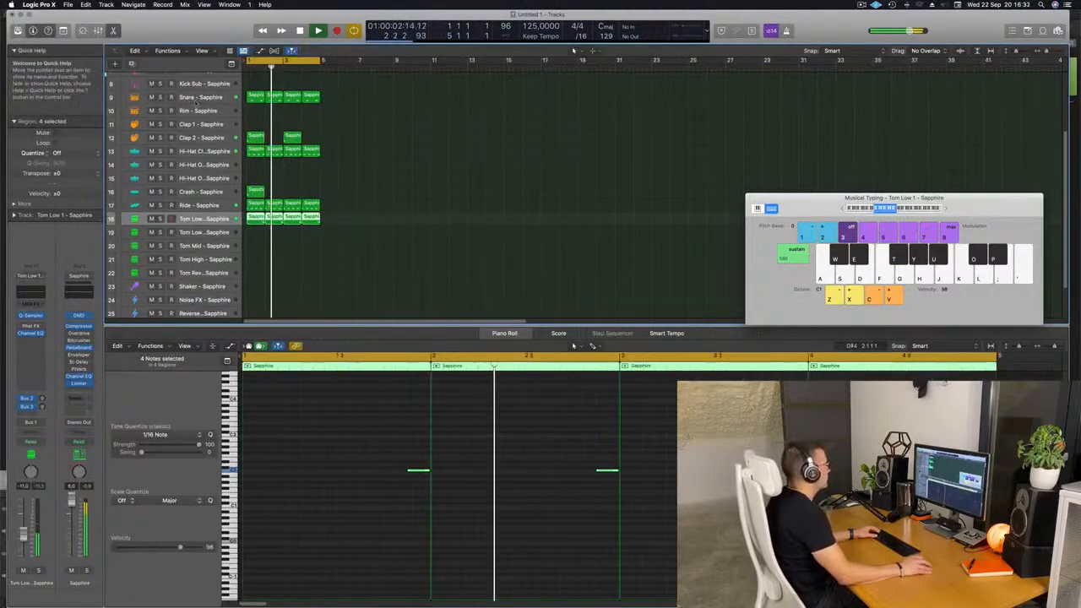
pyautogui.scroll(3, 428, 188)
pyautogui.scroll(3, 386, 150)
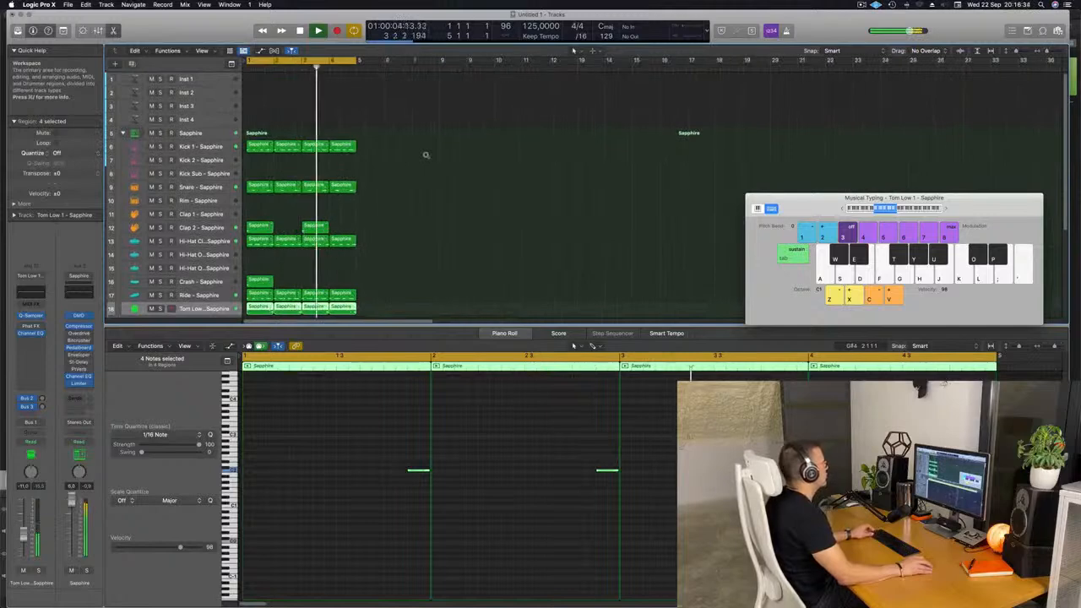
pyautogui.scroll(2, 426, 155)
pyautogui.click(212, 84)
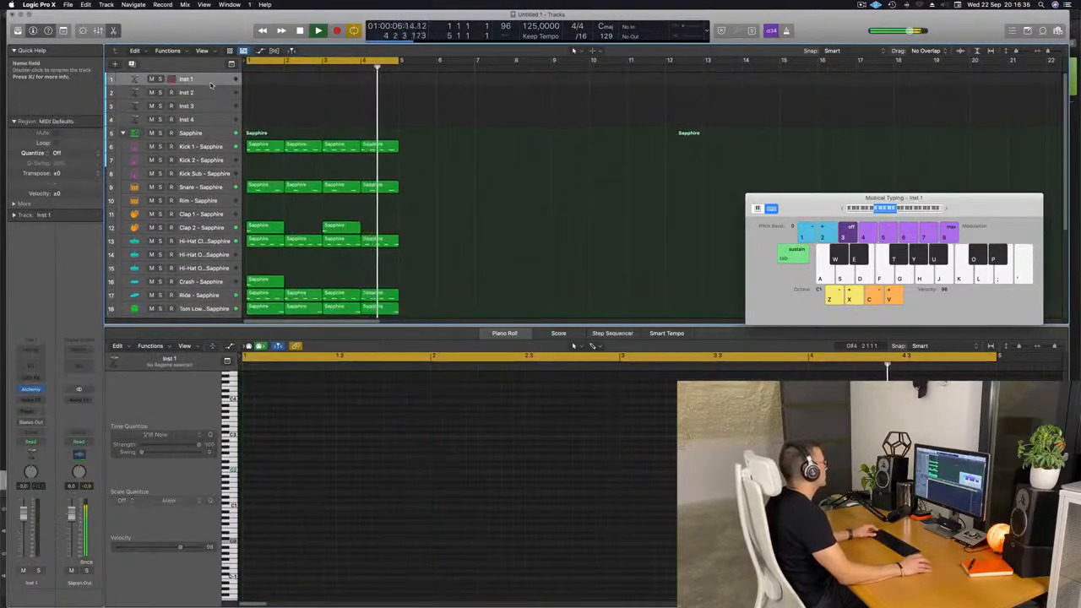
pyautogui.moveTo(212, 85); pyautogui.dragTo(213, 133)
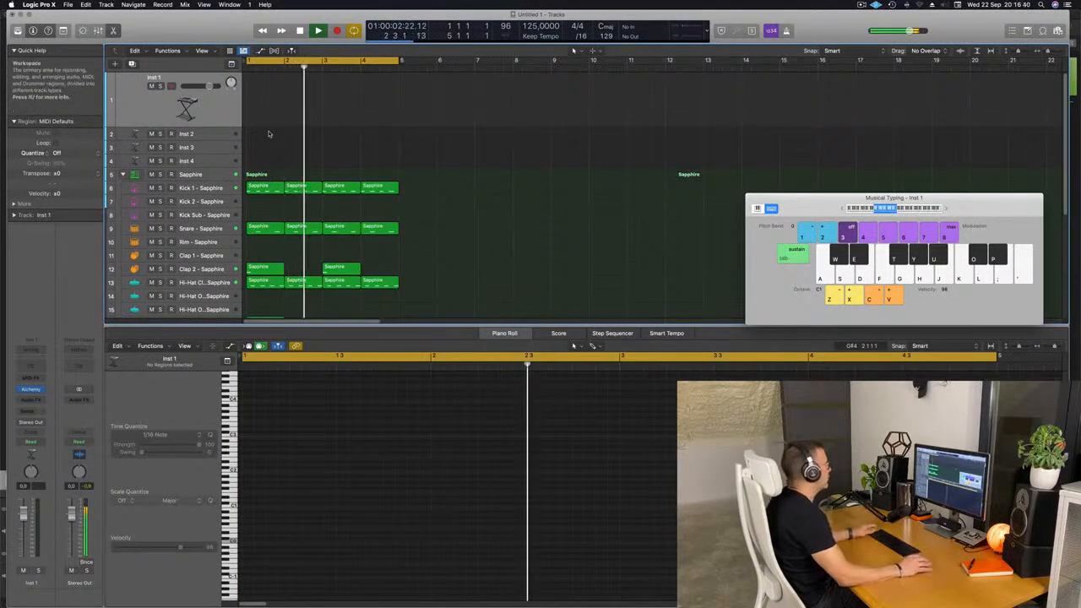
# Open the Alchemy synth on the Inst 1 track and filter its presets to the Bass category
pyautogui.click(32, 390)
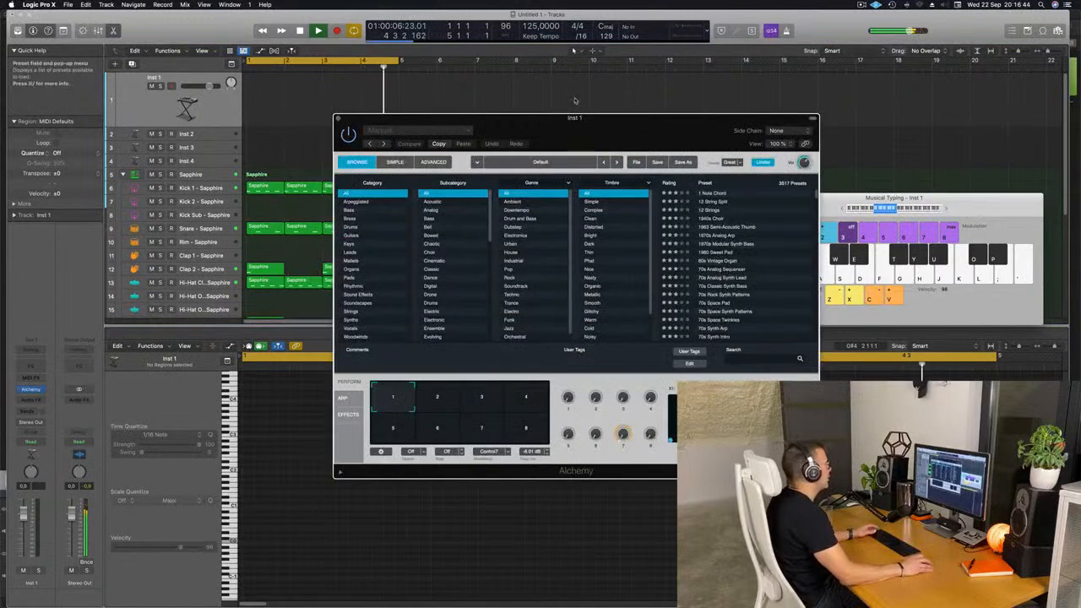
pyautogui.click(298, 177)
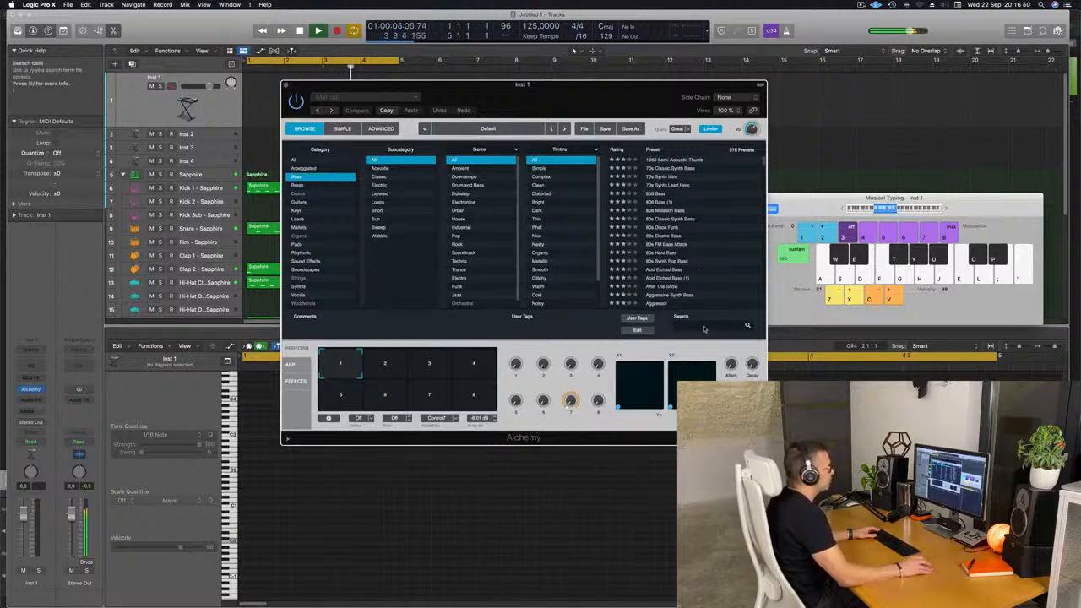
# Search the Bass presets for "acid", rescan the preset library, load Classic Acid Patterns and choose its Driven variation
pyautogui.write('acid')
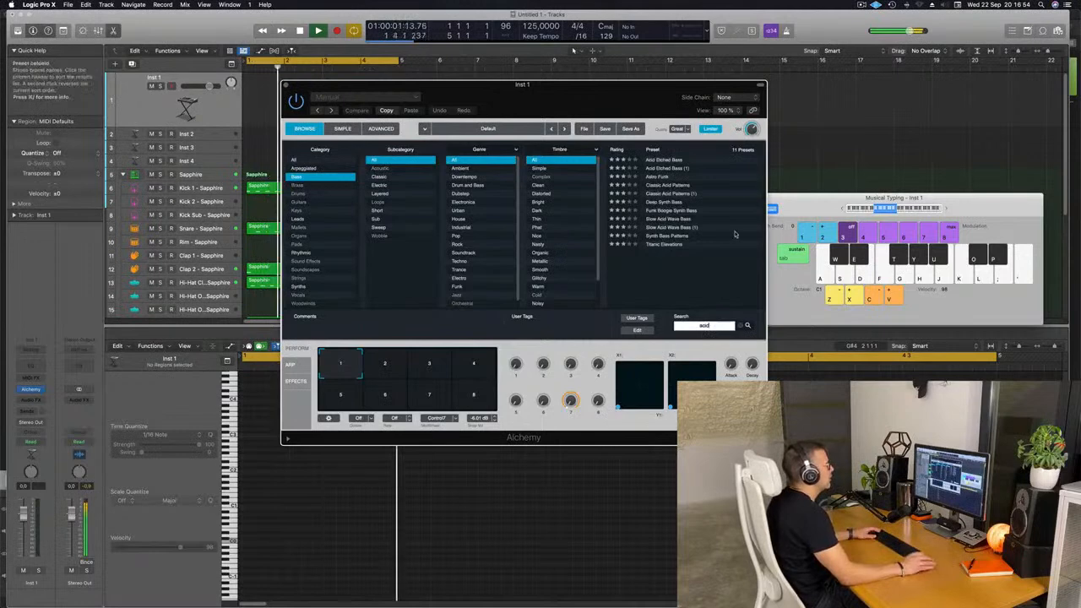
pyautogui.click(676, 186)
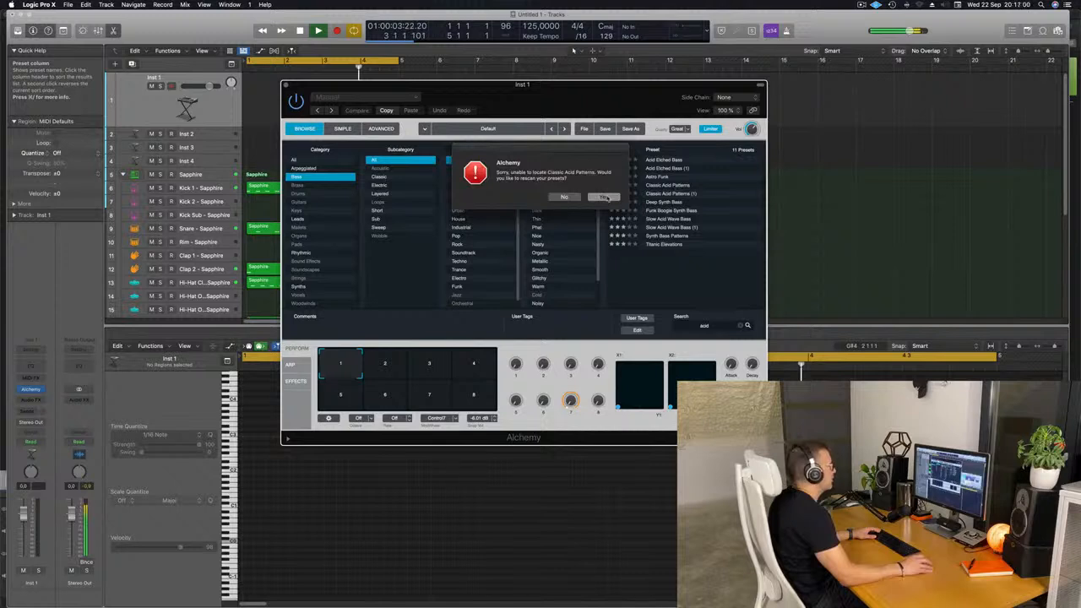
pyautogui.click(605, 197)
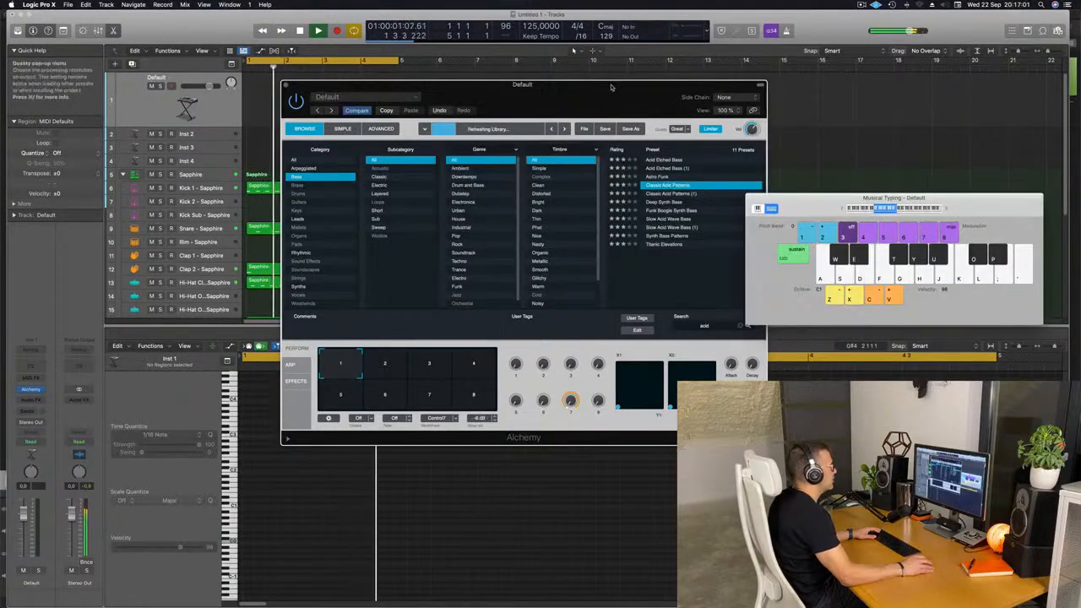
pyautogui.moveTo(616, 92); pyautogui.dragTo(641, 81)
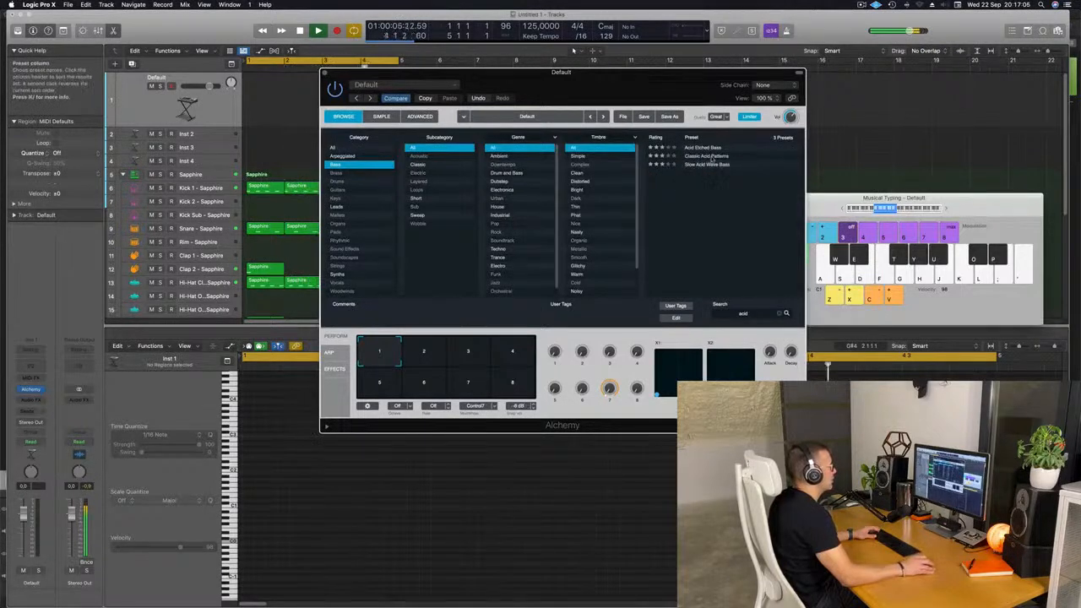
pyautogui.moveTo(621, 91); pyautogui.dragTo(658, 166)
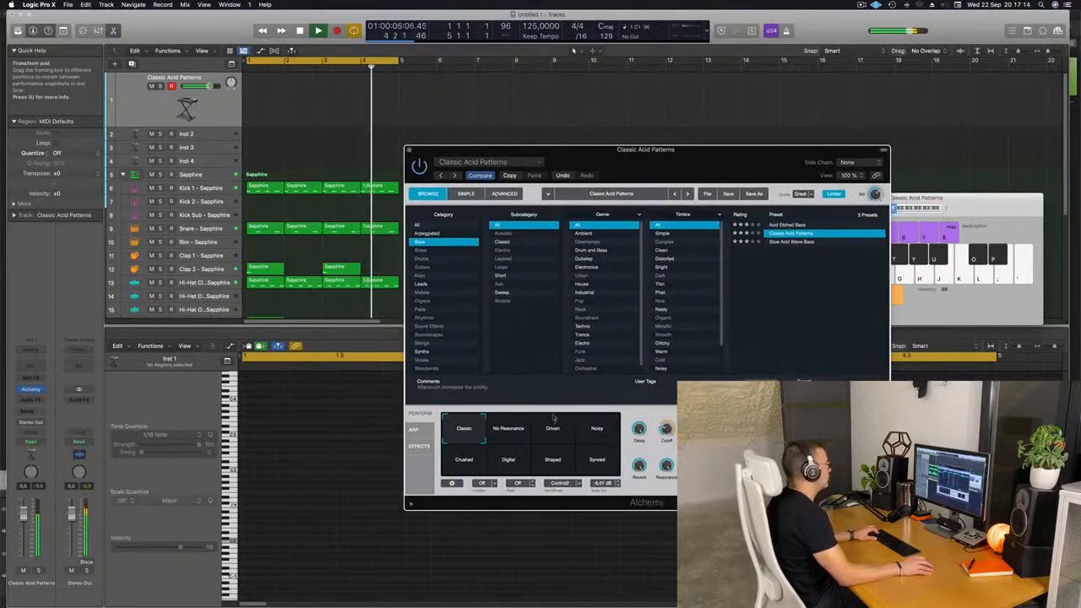
pyautogui.click(553, 431)
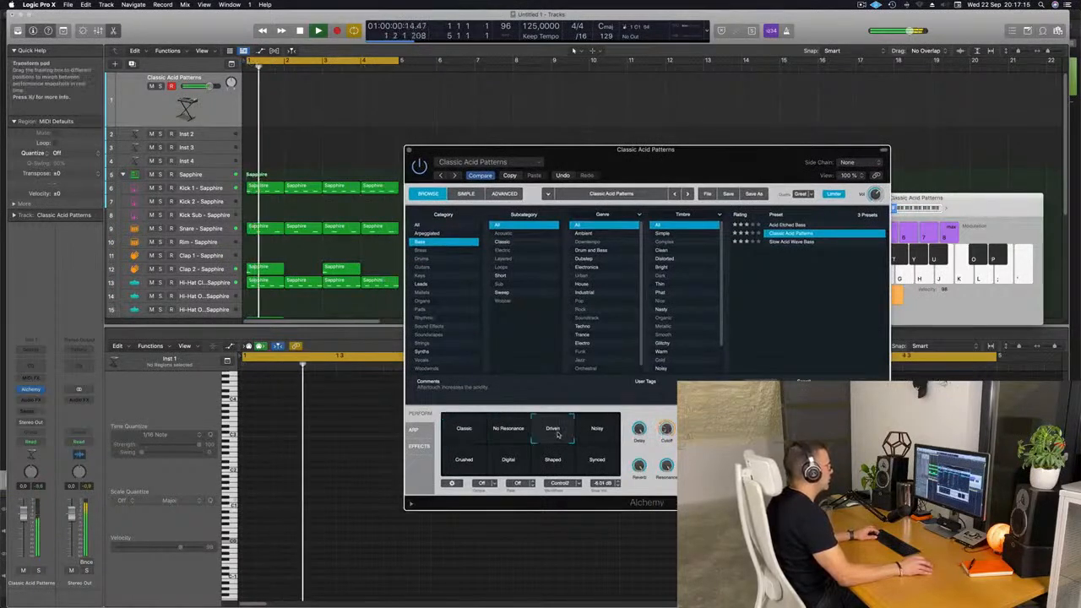
# Record a one-bar bass region on the Classic Acid Patterns track, move it to bar 1 and show its notes
pyautogui.click(210, 112)
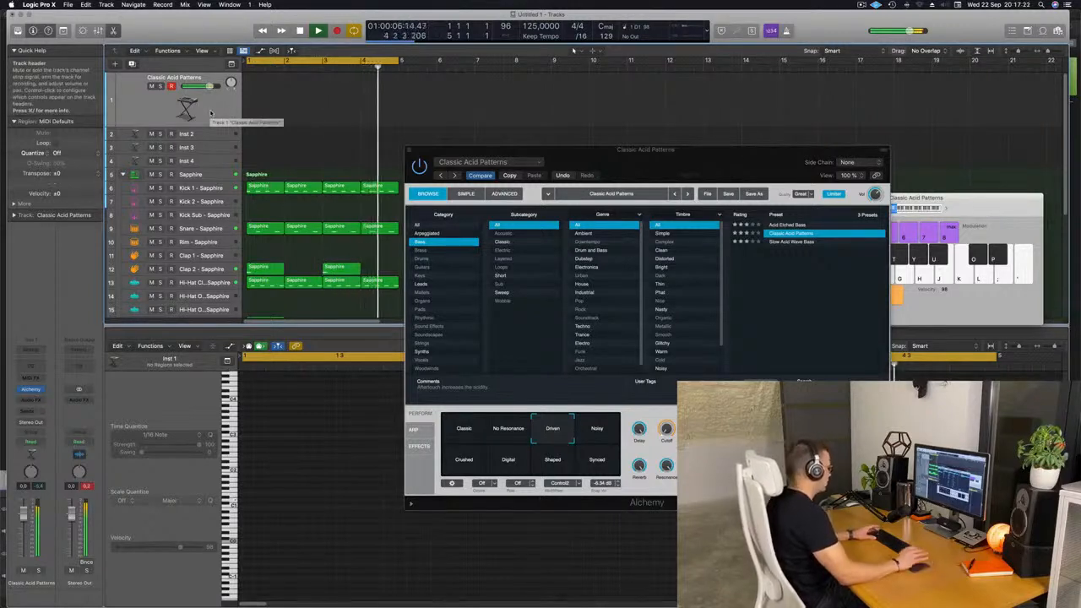
pyautogui.press('r')
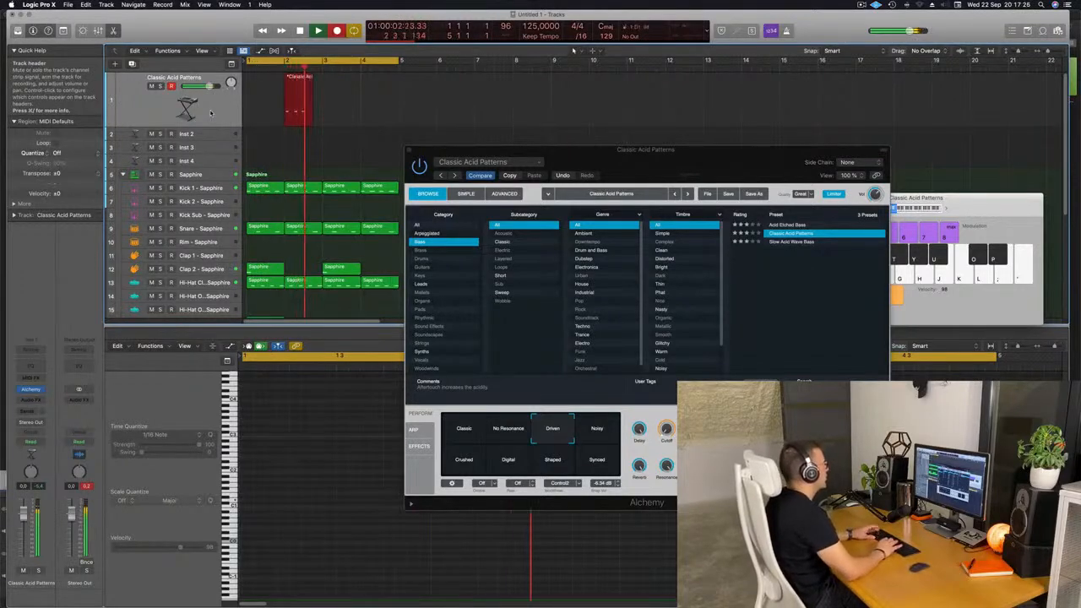
pyautogui.press('space')
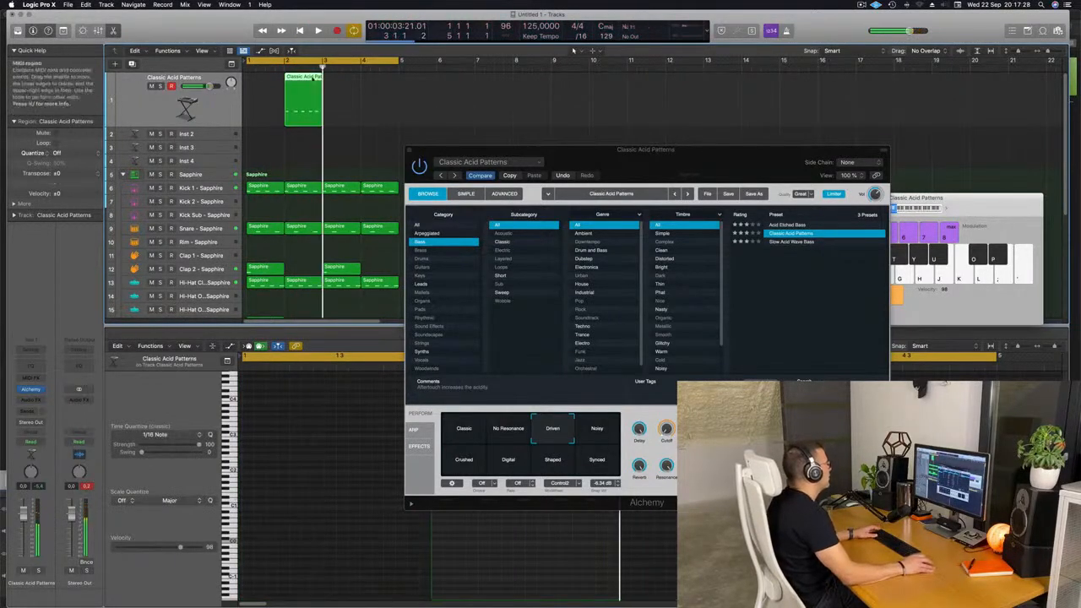
pyautogui.moveTo(314, 78); pyautogui.dragTo(265, 77)
pyautogui.press('e')
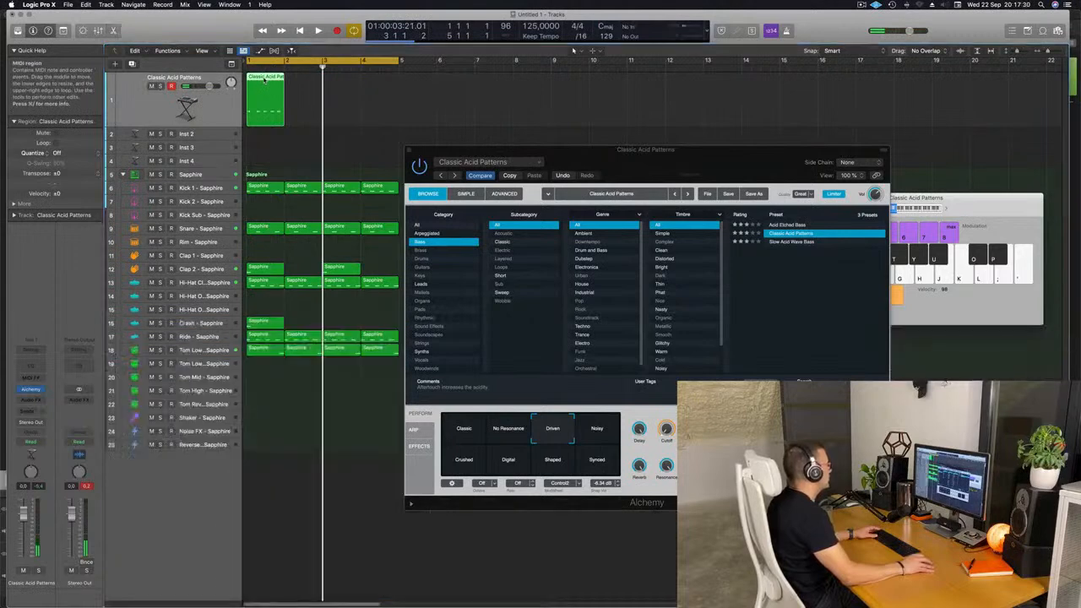
pyautogui.press('e')
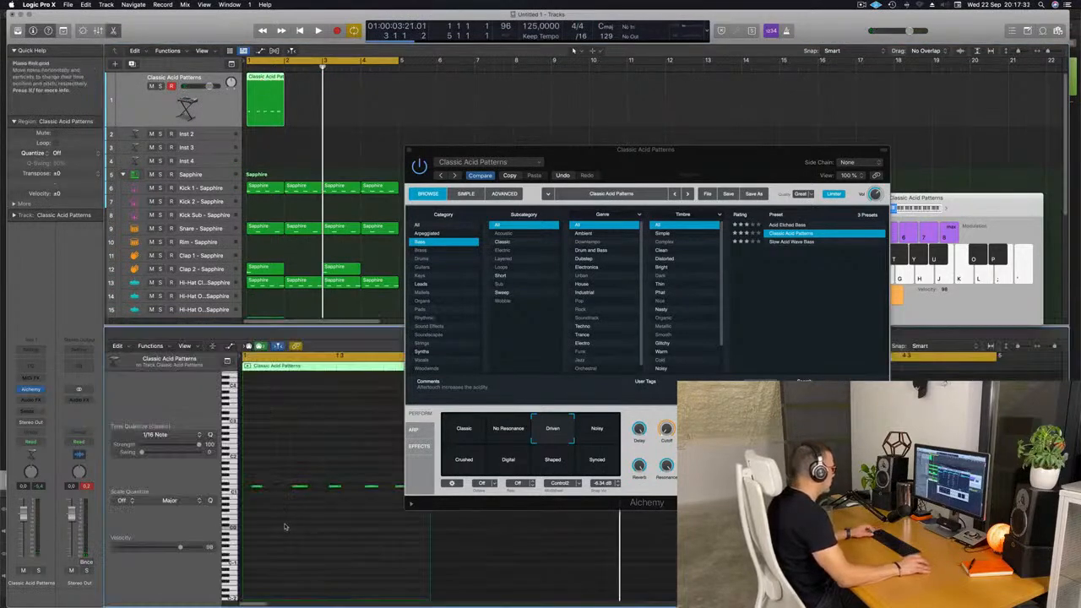
# Audition the bass pattern and extend the last note of the bar 1 region to the end of the bar
pyautogui.scroll(2, 275, 525)
pyautogui.press('space')
pyautogui.press('space')
pyautogui.press('space')
pyautogui.click(263, 487)
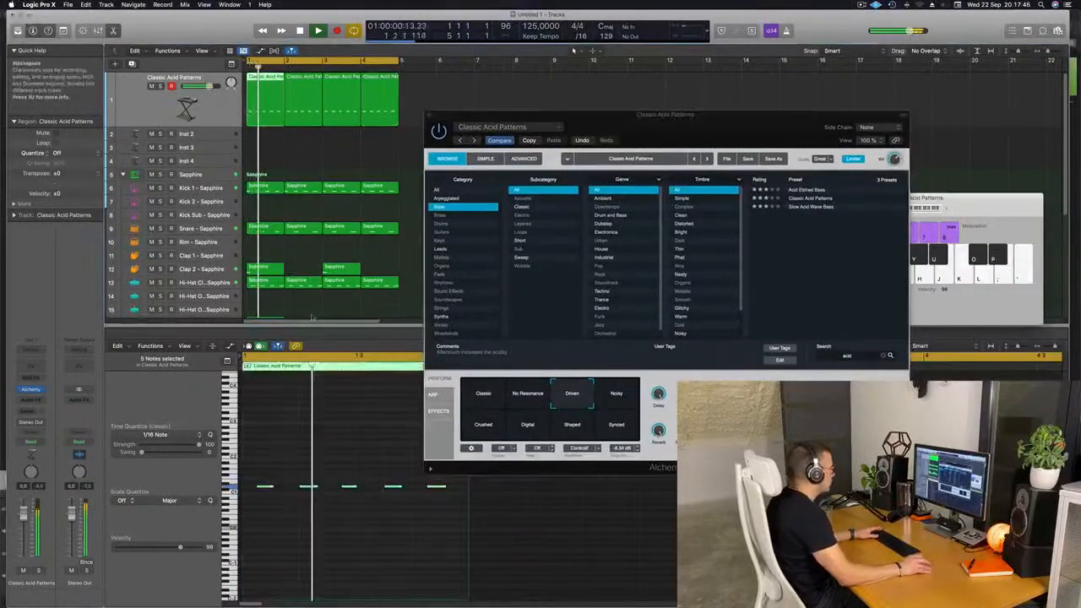
pyautogui.click(450, 496)
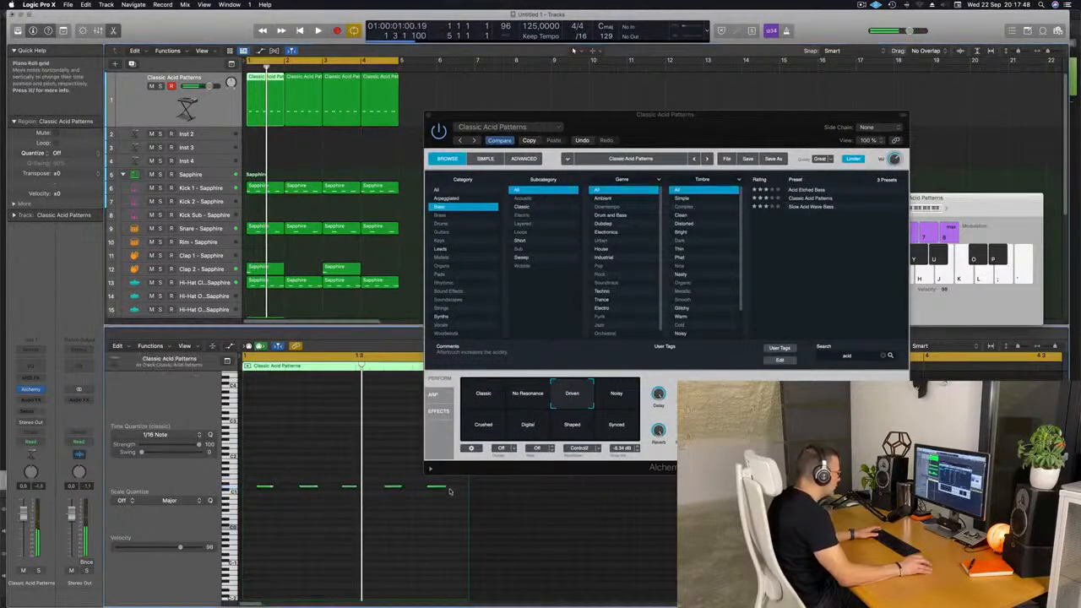
pyautogui.click(445, 487)
pyautogui.moveTo(445, 486); pyautogui.dragTo(454, 487)
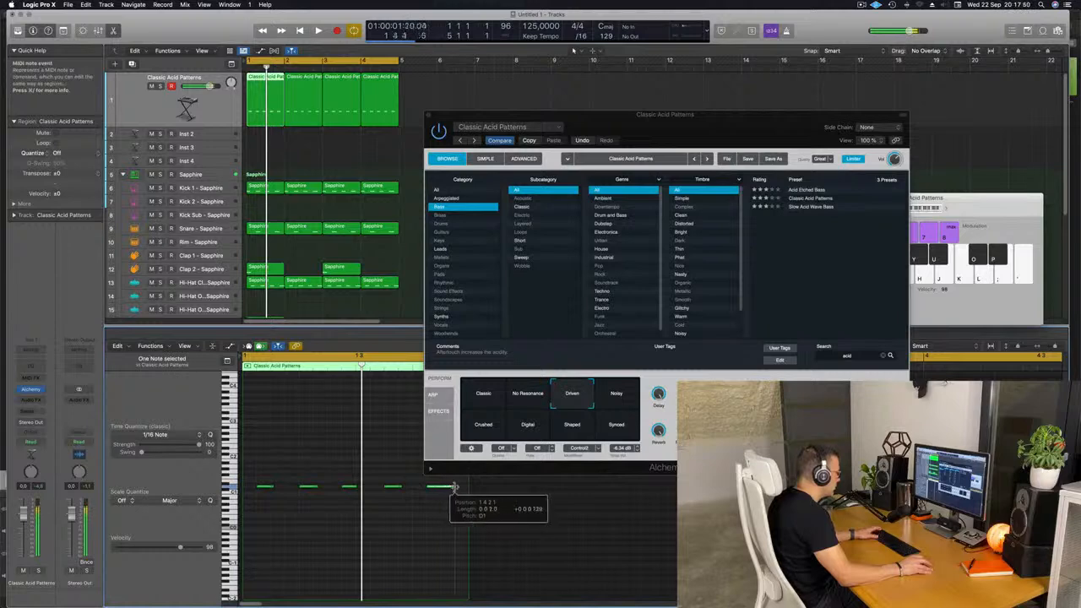
pyautogui.press('space')
pyautogui.scroll(-2, 428, 512)
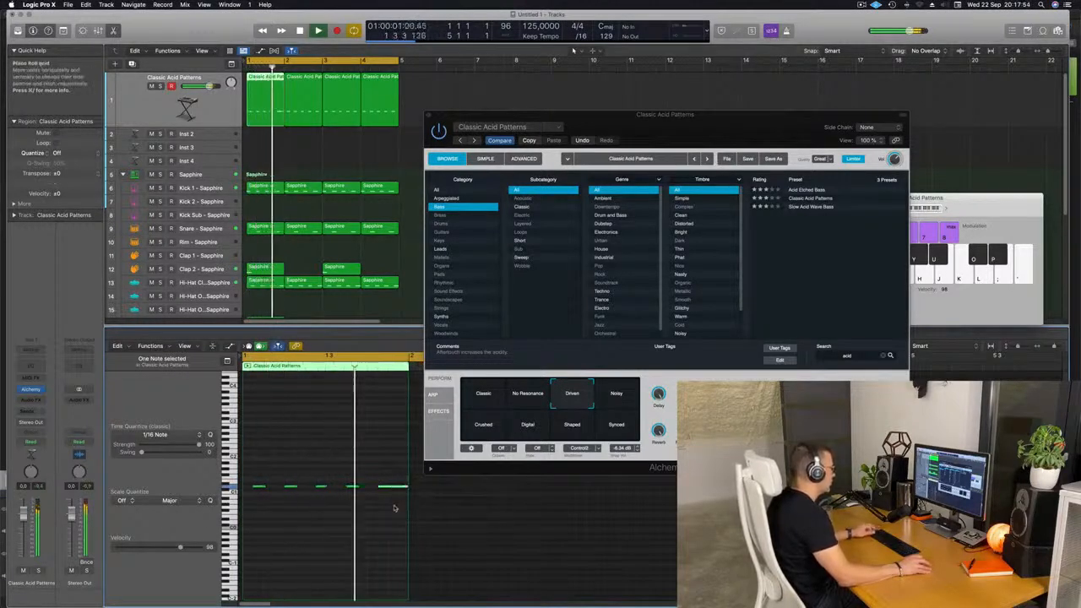
# Delete the bass region copies in bars 2 to 4 and repeat the edited bar 1 region to fill four bars
pyautogui.moveTo(437, 107); pyautogui.dragTo(308, 132)
pyautogui.click(452, 111)
pyautogui.press('Delete')
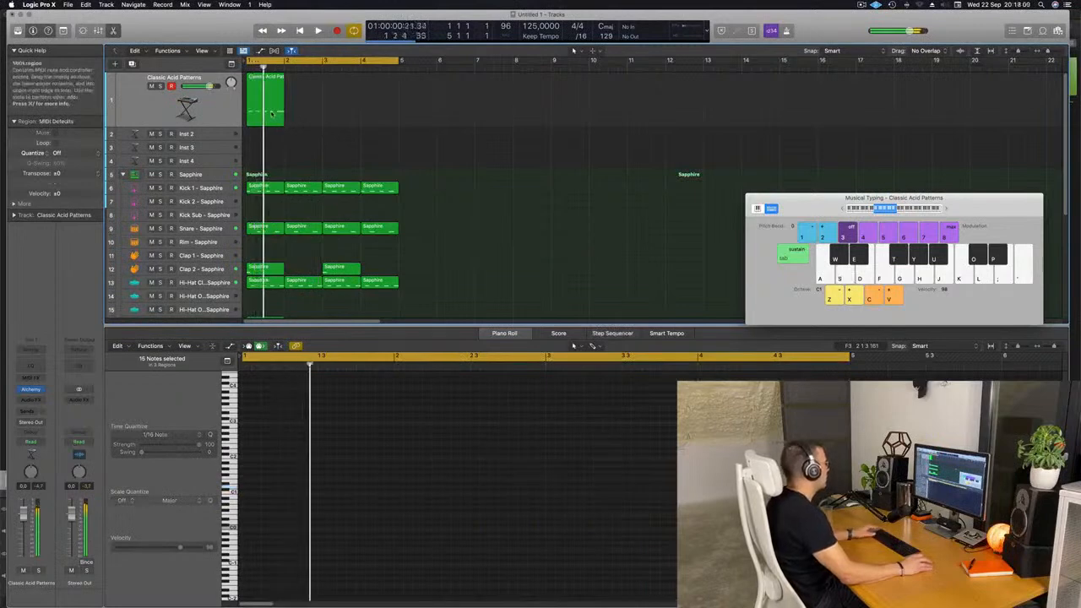
pyautogui.click(272, 111)
pyautogui.press('super+r')
pyautogui.press('super+r')
pyautogui.press('super+r')
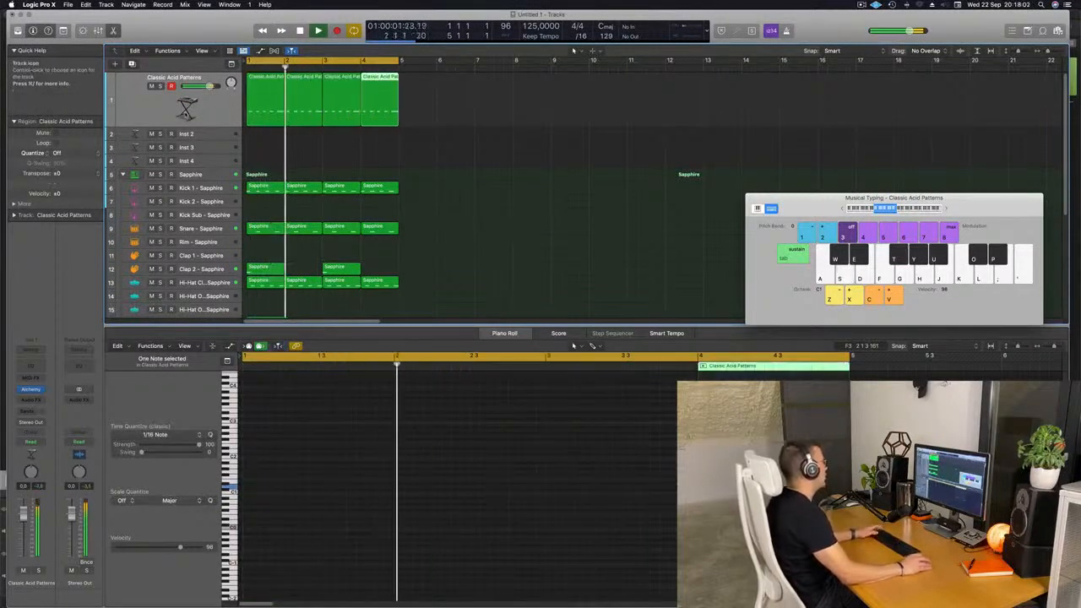
# Rebalance the mix, setting the bass track to -6.2 dB and the Snare to -14.6 dB, and check Clap 2 and the closed hi-hat
pyautogui.click(210, 110)
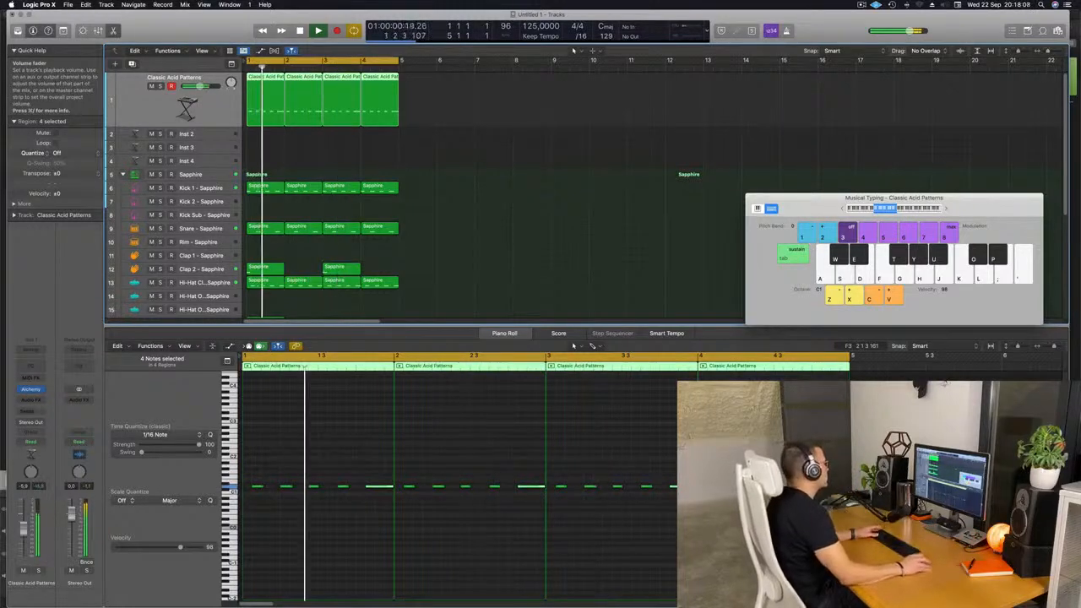
pyautogui.scroll(-3, 220, 183)
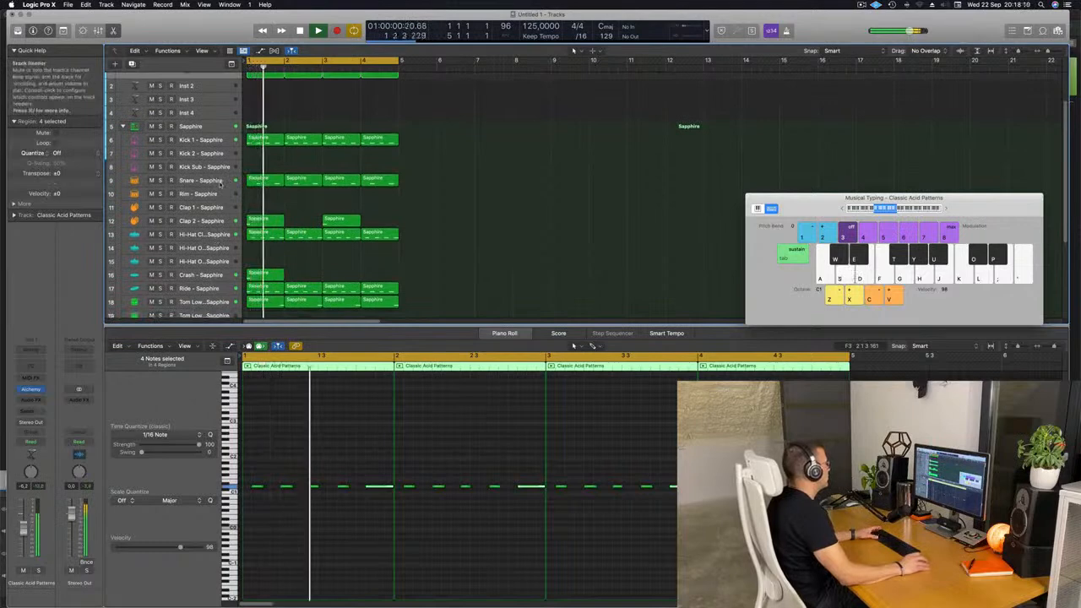
pyautogui.click(221, 184)
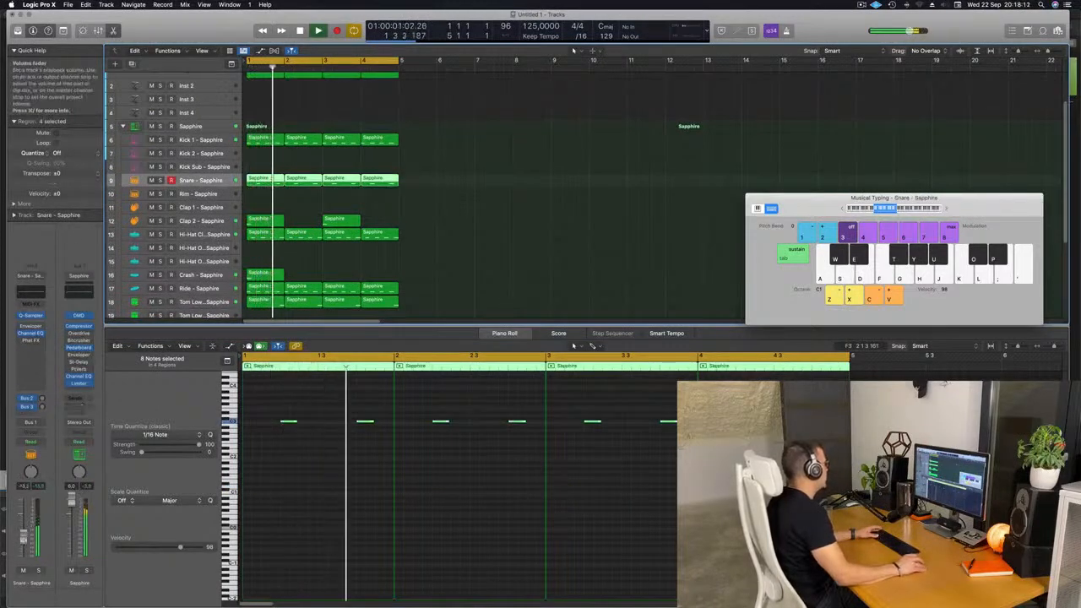
pyautogui.click(203, 222)
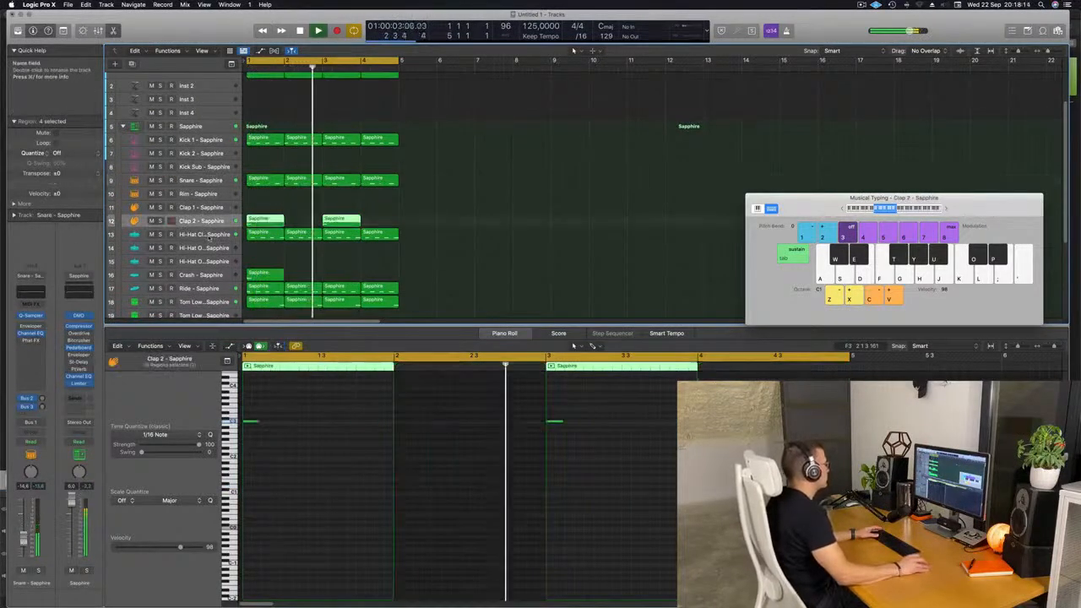
pyautogui.click(207, 235)
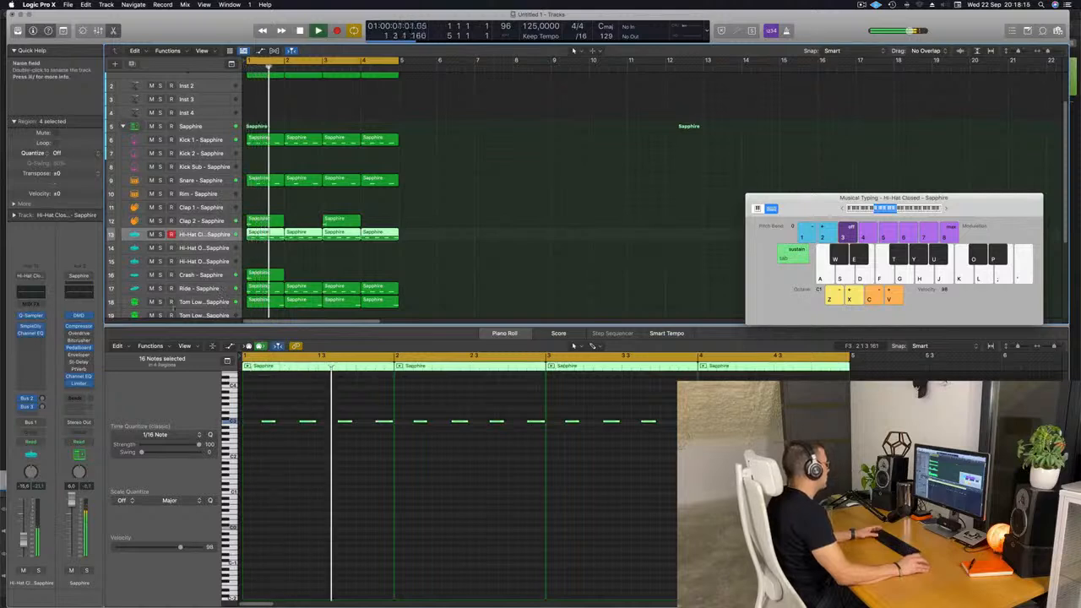
# Raise the Ride track's Bus 2 reverb send and lower its volume to -21.0 dB
pyautogui.click(220, 291)
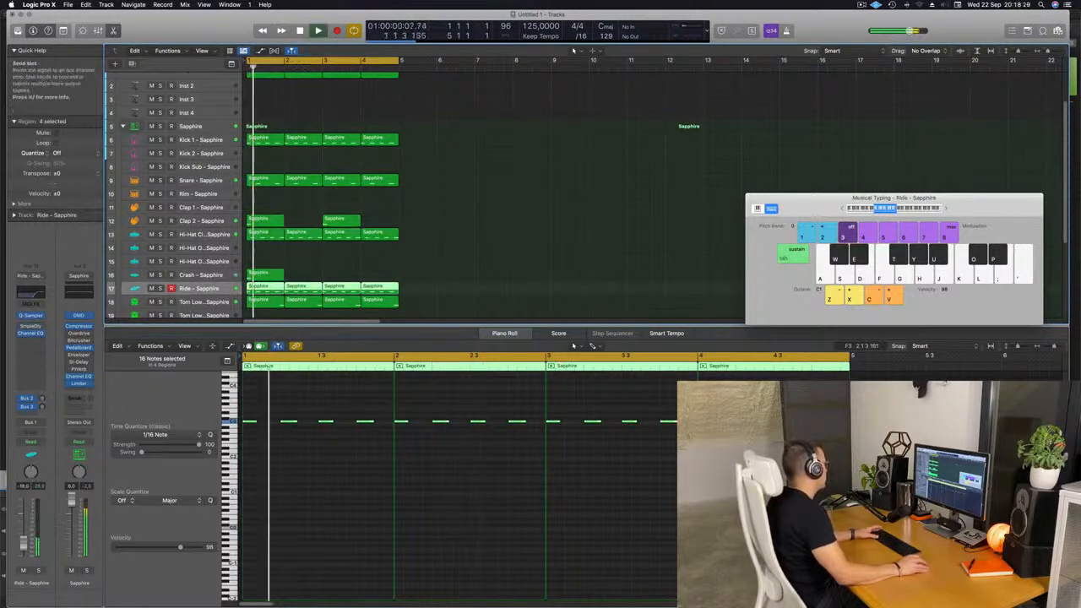
pyautogui.moveTo(42, 399); pyautogui.dragTo(43, 391)
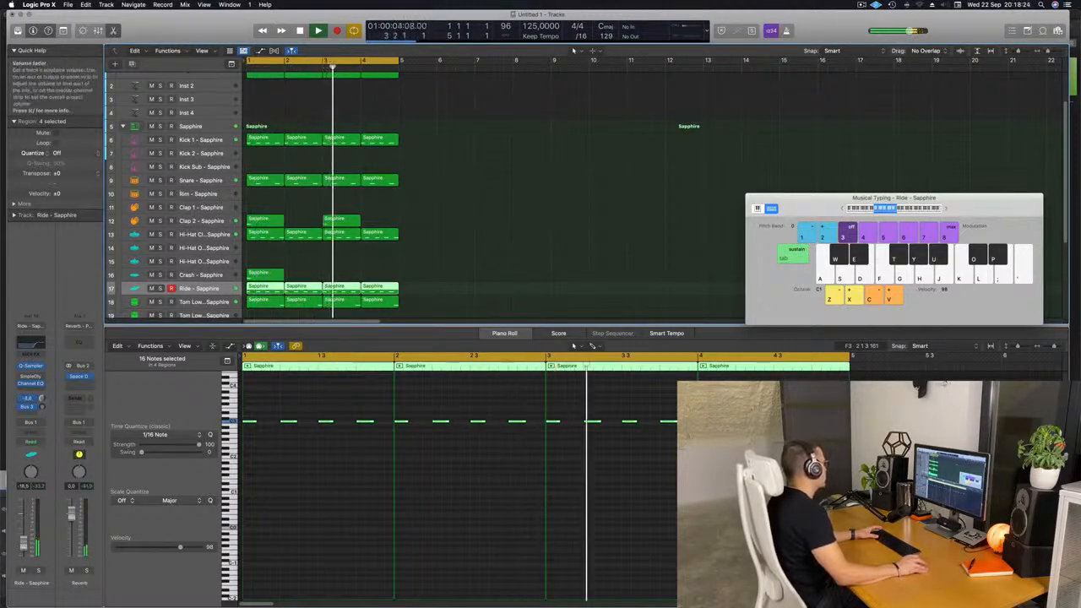
pyautogui.moveTo(24, 543); pyautogui.dragTo(25, 545)
pyautogui.scroll(2, 205, 103)
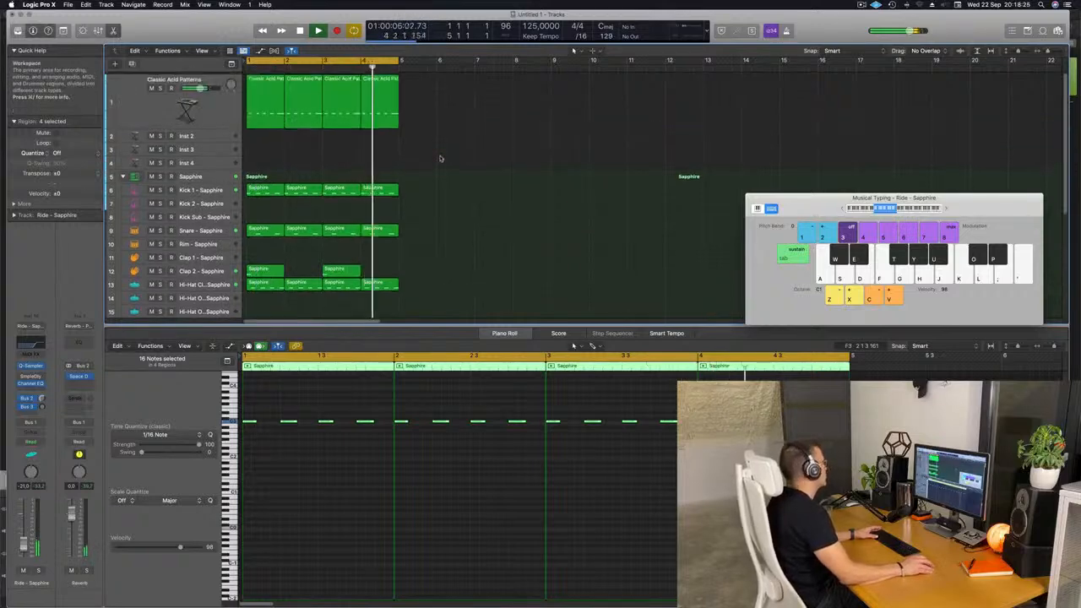
# Reopen Alchemy on the Classic Acid Patterns track and audition its Noisy and Synced variations
pyautogui.click(209, 111)
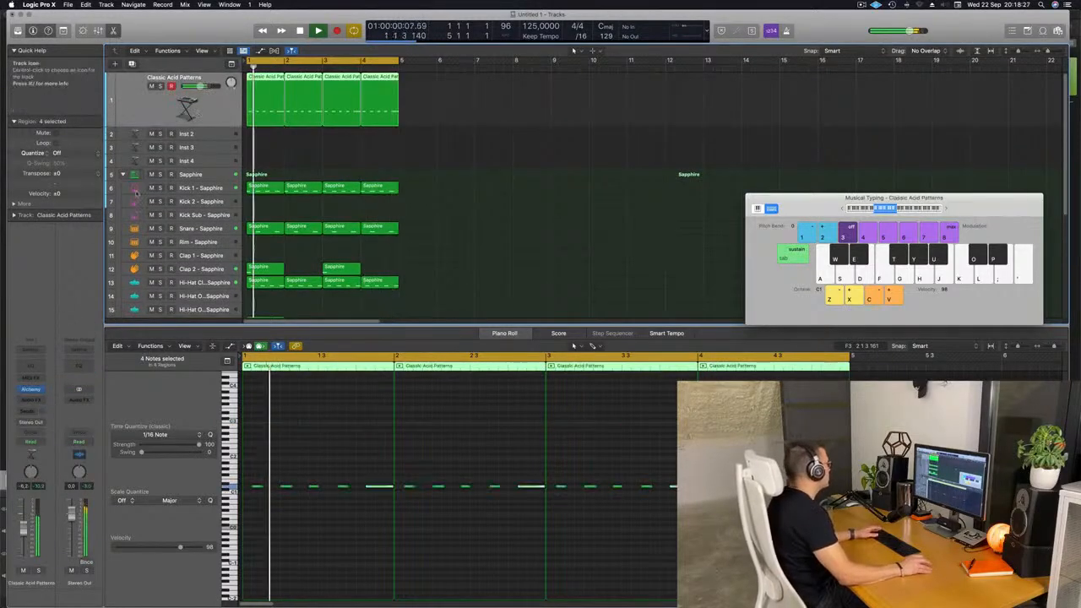
pyautogui.click(35, 390)
pyautogui.moveTo(673, 122); pyautogui.dragTo(521, 132)
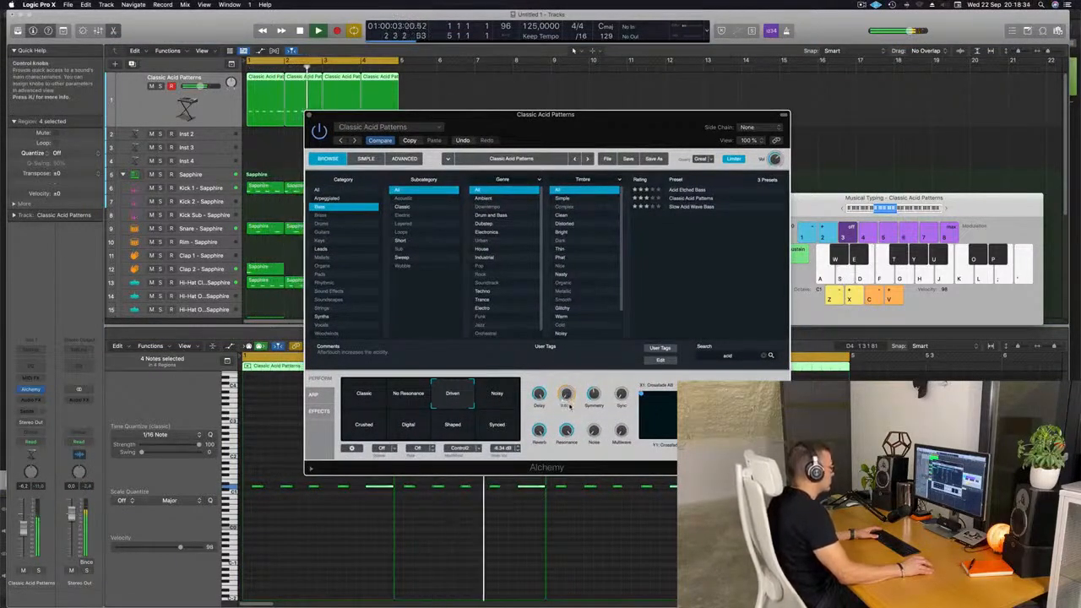
pyautogui.click(495, 396)
pyautogui.click(497, 422)
pyautogui.click(500, 395)
pyautogui.click(499, 422)
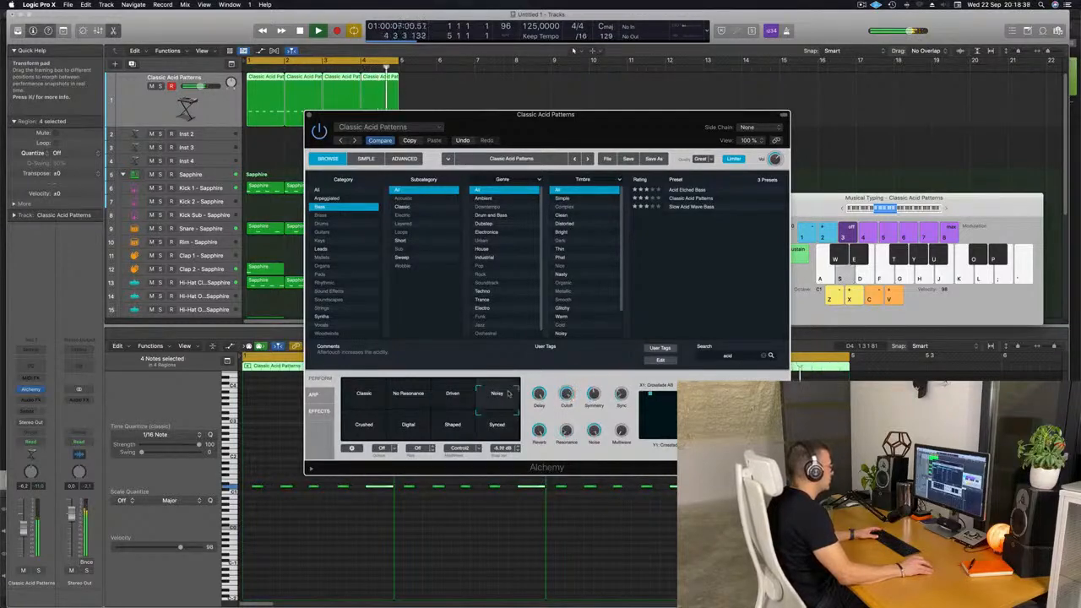
# Morph the bass sound to a blend between Driven, Noisy, Shaped and Synced, and adjust the Cutoff
pyautogui.moveTo(508, 393); pyautogui.dragTo(366, 408)
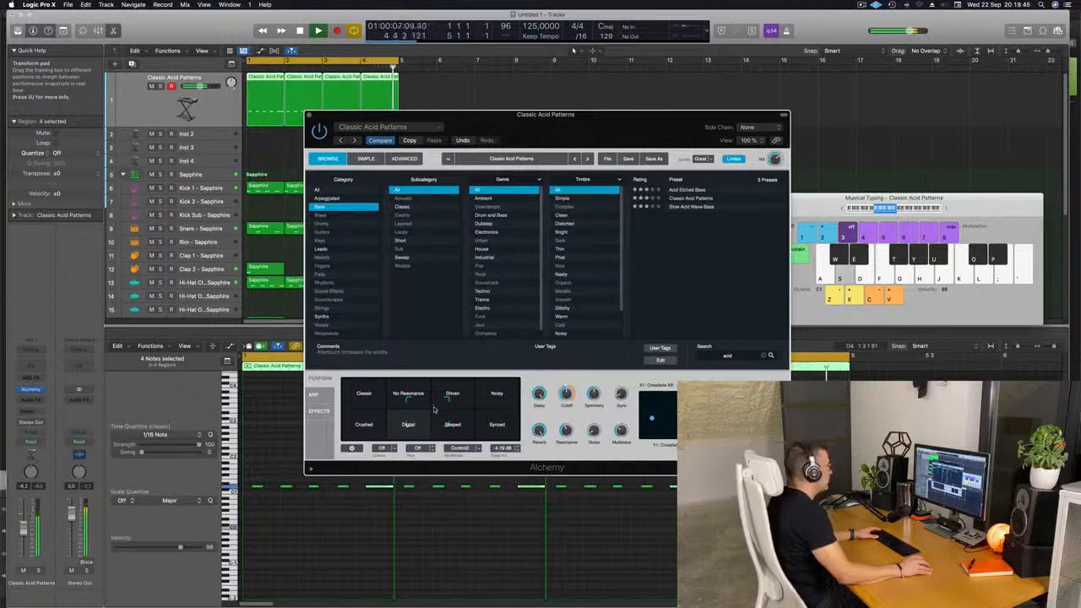
pyautogui.moveTo(433, 420); pyautogui.dragTo(386, 407)
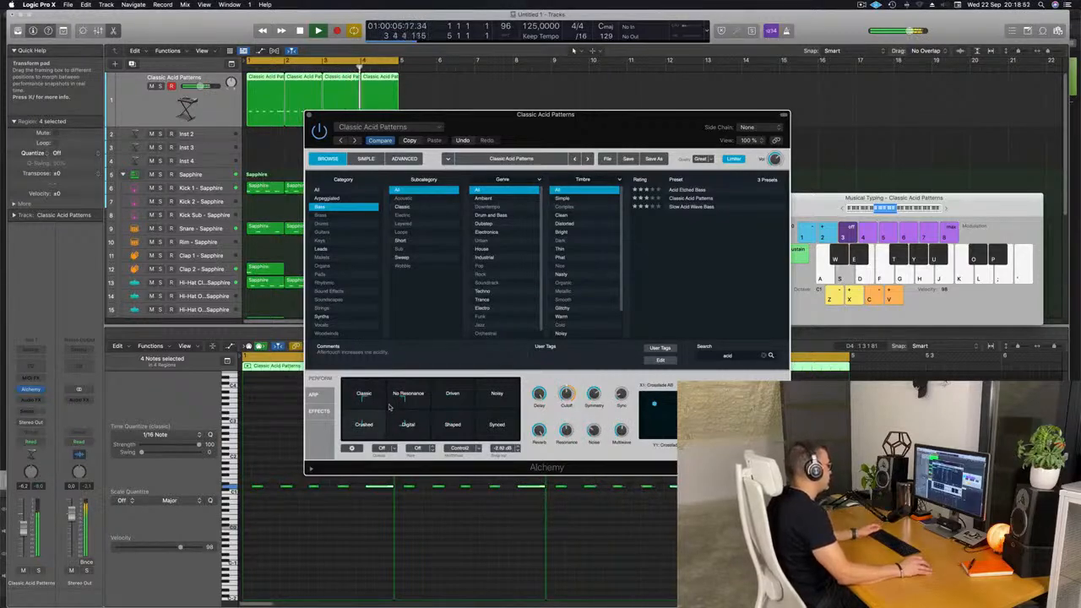
pyautogui.moveTo(392, 413); pyautogui.dragTo(477, 409)
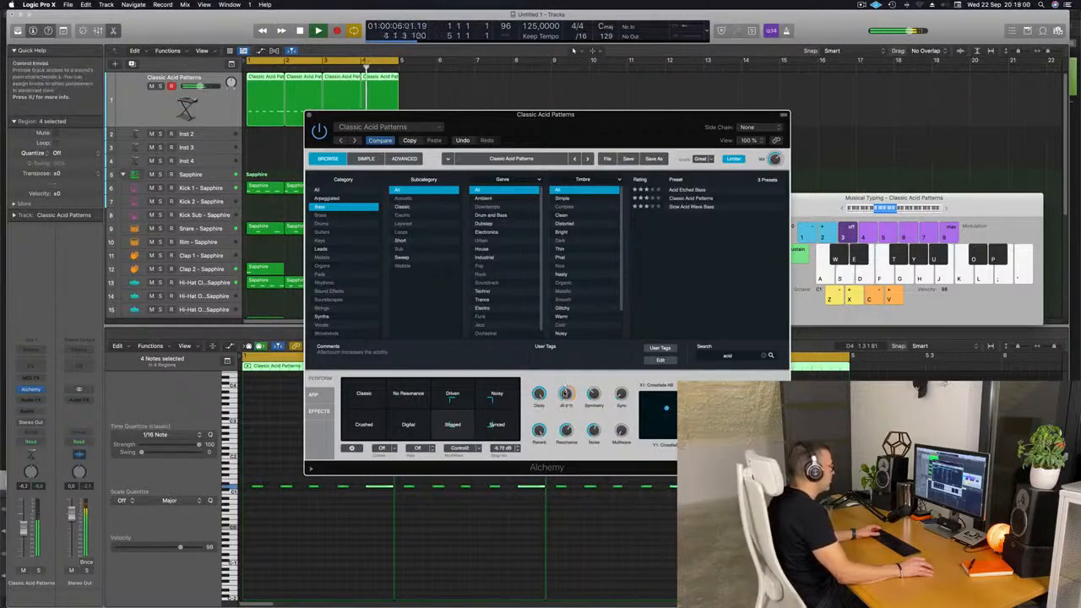
pyautogui.moveTo(565, 409); pyautogui.dragTo(565, 413)
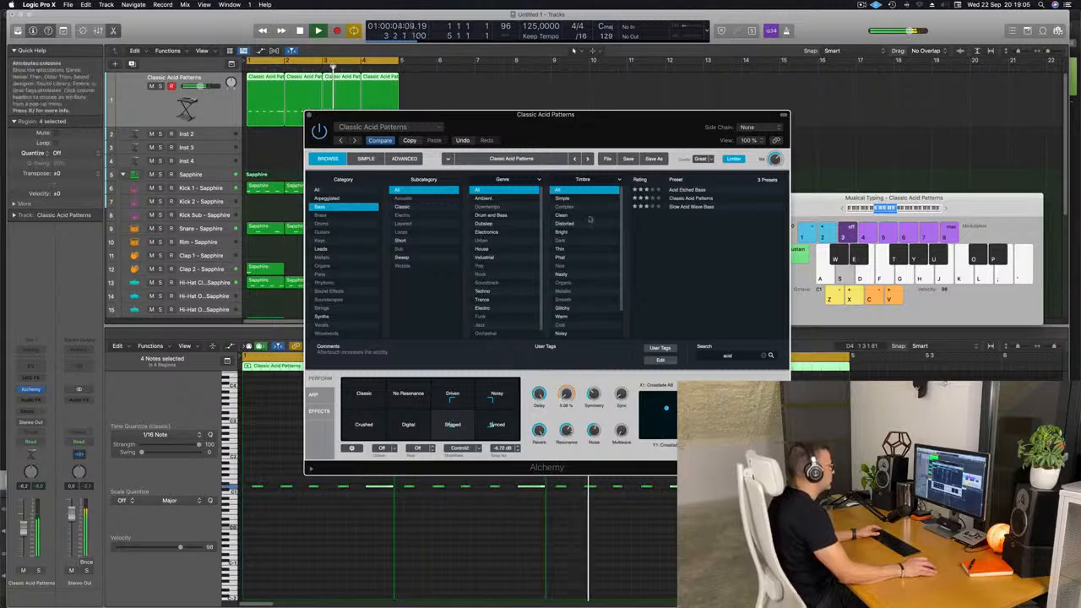
# Insert a Compressor on the Classic Acid Patterns track and set its side-chain source to Inst 5
pyautogui.moveTo(405, 116); pyautogui.dragTo(524, 175)
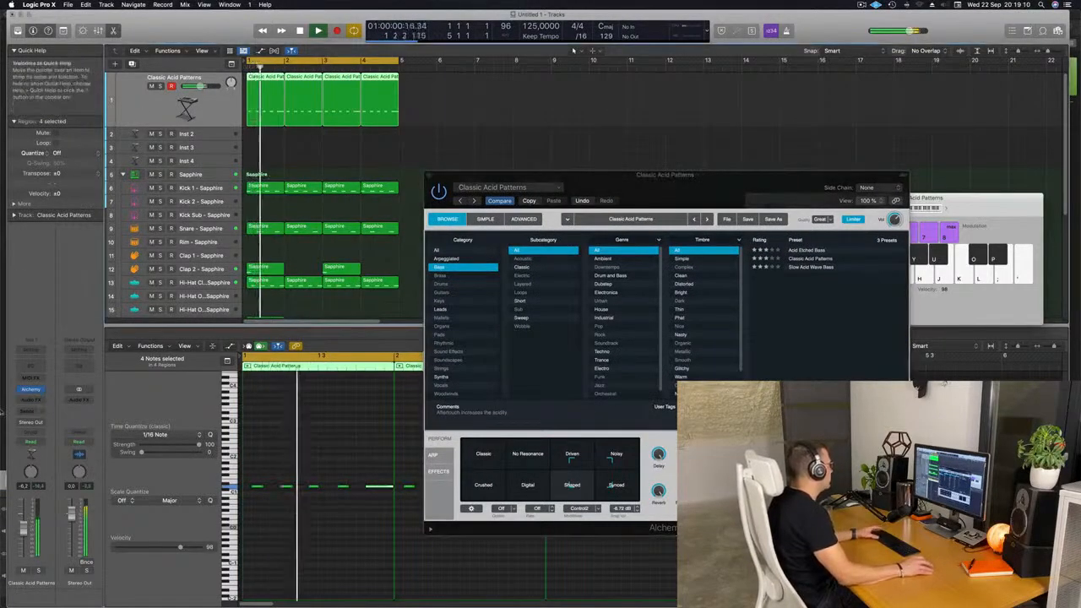
pyautogui.click(30, 400)
pyautogui.moveTo(38, 443)
pyautogui.click(98, 442)
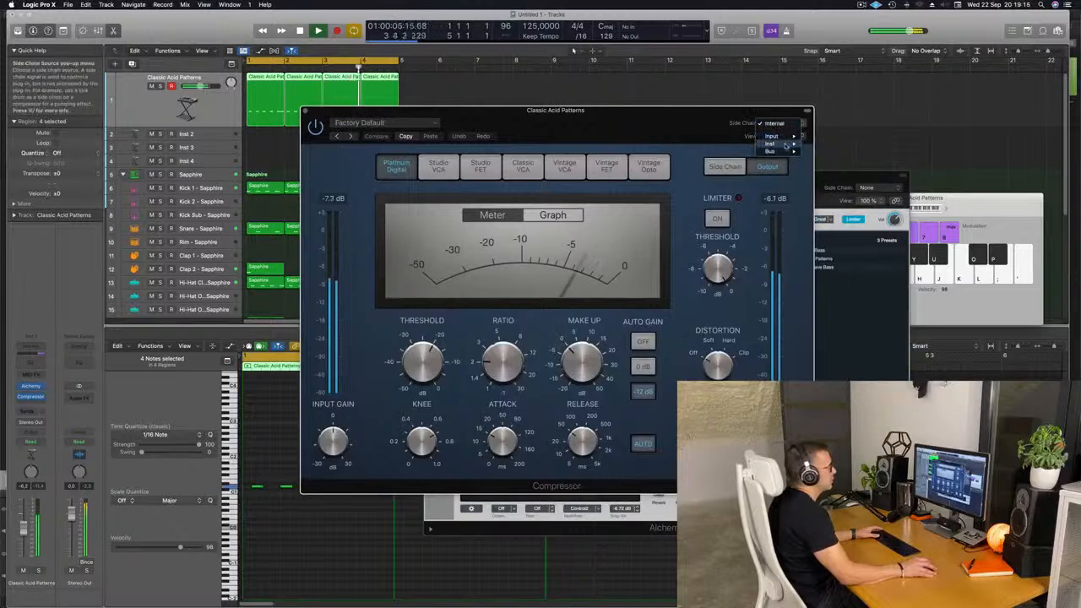
pyautogui.moveTo(789, 143)
pyautogui.click(842, 167)
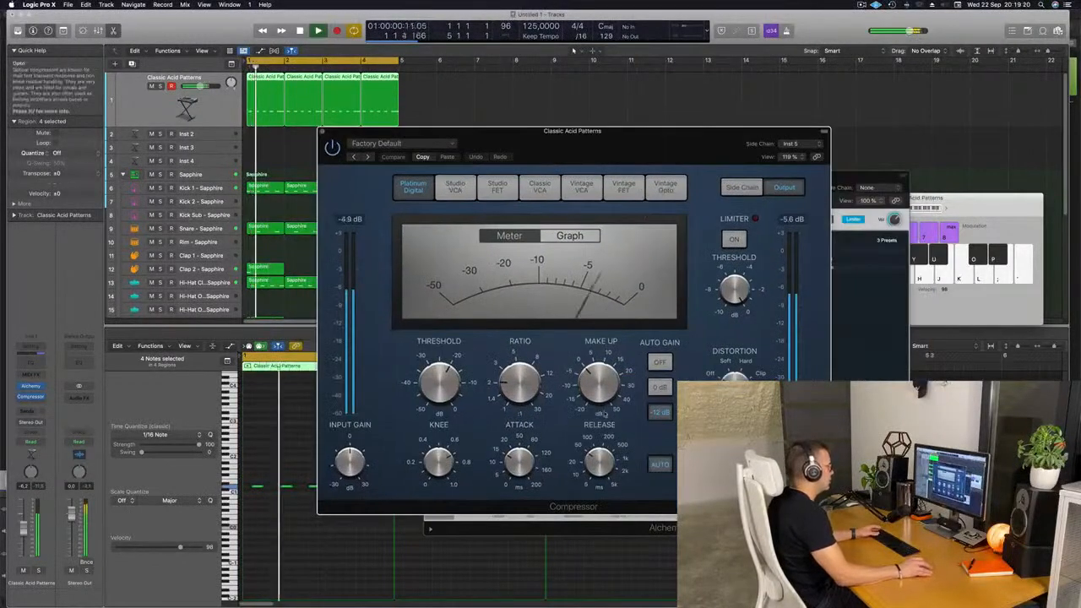
# Turn off the compressor's automatic release, raise its ratio and set its threshold to -17.5 dB, closing the plug-in window when done
pyautogui.moveTo(519, 462); pyautogui.dragTo(519, 486)
pyautogui.click(656, 458)
pyautogui.moveTo(527, 379); pyautogui.dragTo(530, 351)
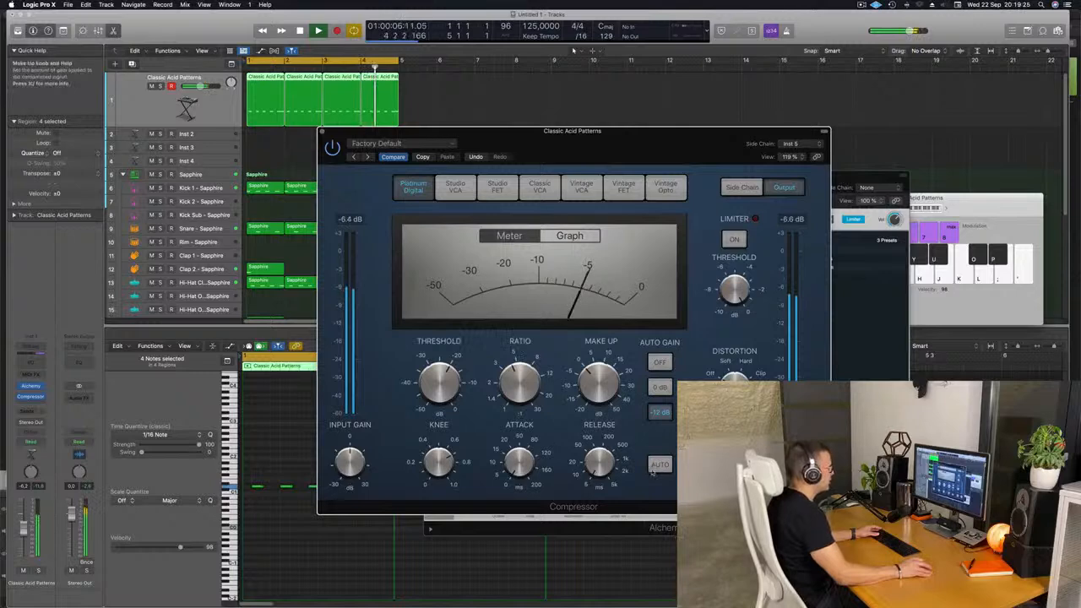
pyautogui.moveTo(420, 355); pyautogui.dragTo(448, 375)
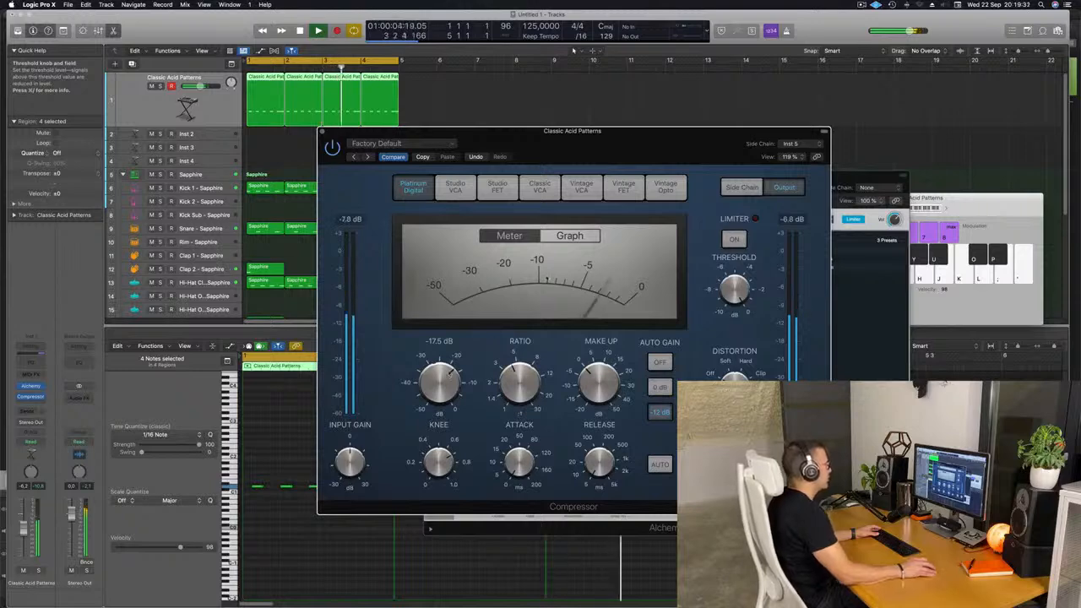
pyautogui.moveTo(498, 146); pyautogui.dragTo(461, 168)
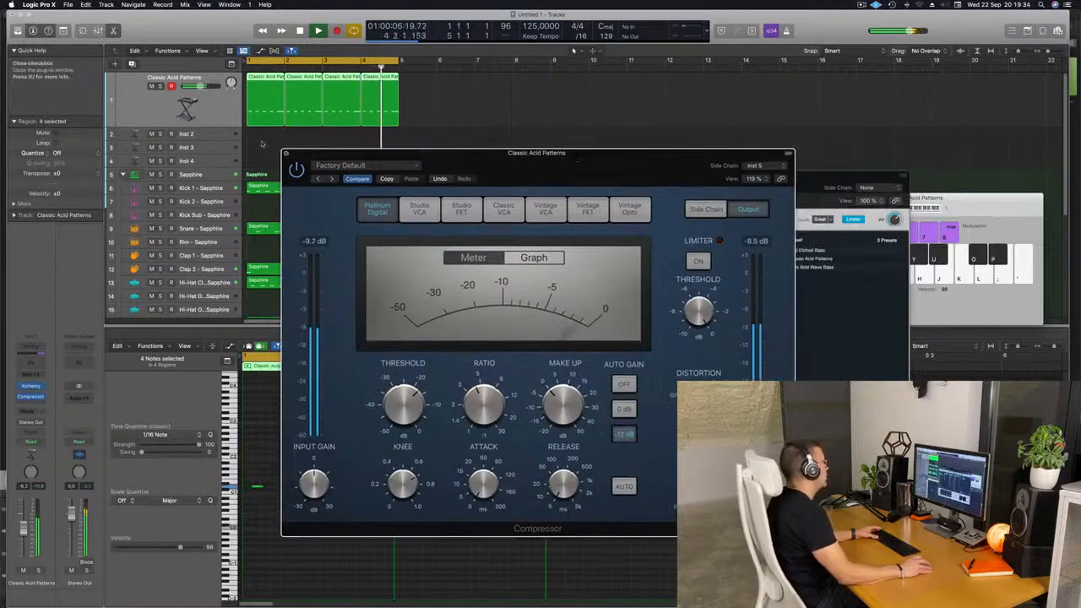
pyautogui.click(287, 154)
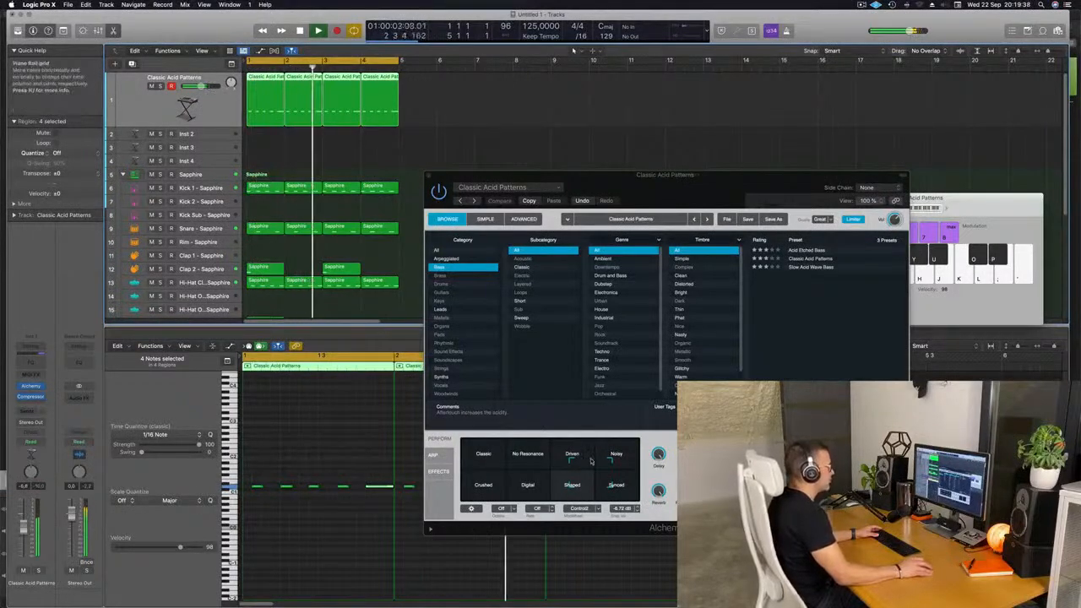
# Sweep the Alchemy bass through its variations, settle on a blend between Driven, Noisy, Shaped and Synced, and close Alchemy
pyautogui.moveTo(691, 455); pyautogui.dragTo(691, 449)
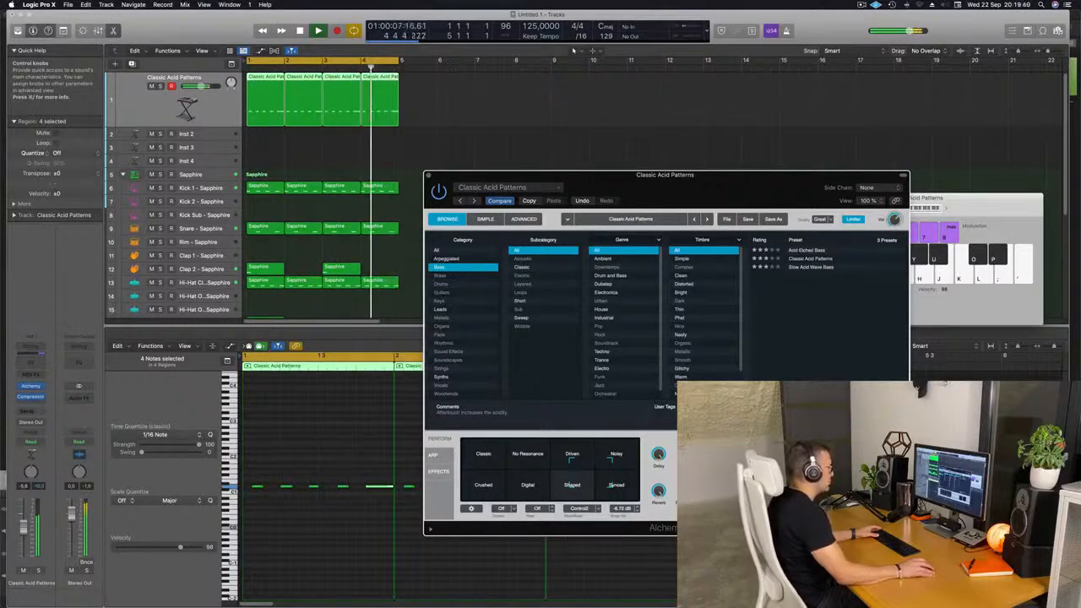
pyautogui.moveTo(590, 472); pyautogui.dragTo(482, 454)
pyautogui.moveTo(454, 492); pyautogui.dragTo(579, 478)
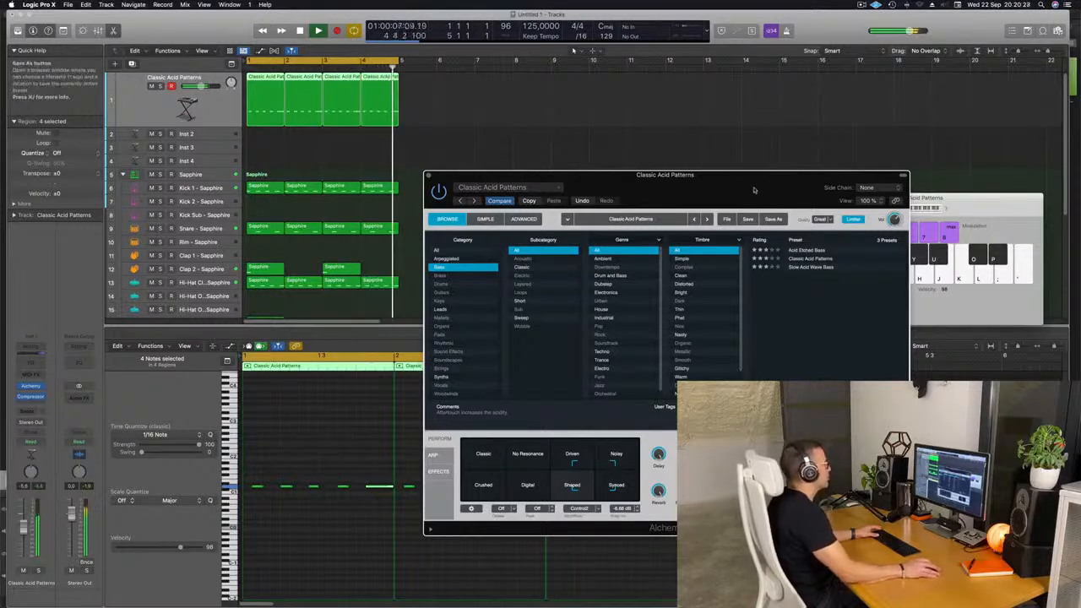
pyautogui.moveTo(429, 177); pyautogui.dragTo(422, 184)
pyautogui.click(422, 183)
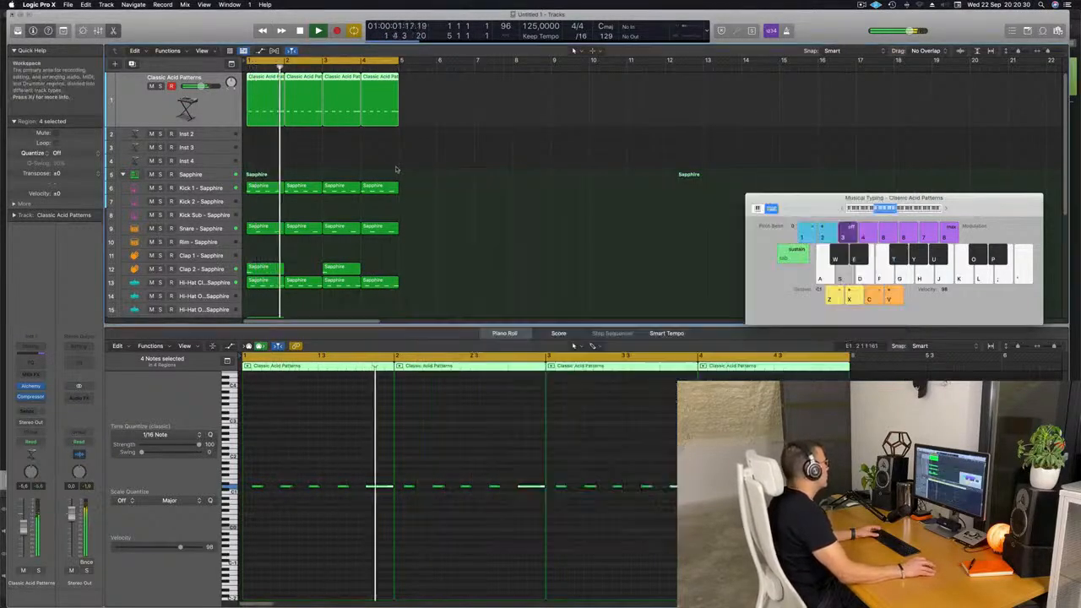
# Repeat all regions three times so the beat fills 16 bars, and extend the cycle range to bar 17
pyautogui.click(208, 137)
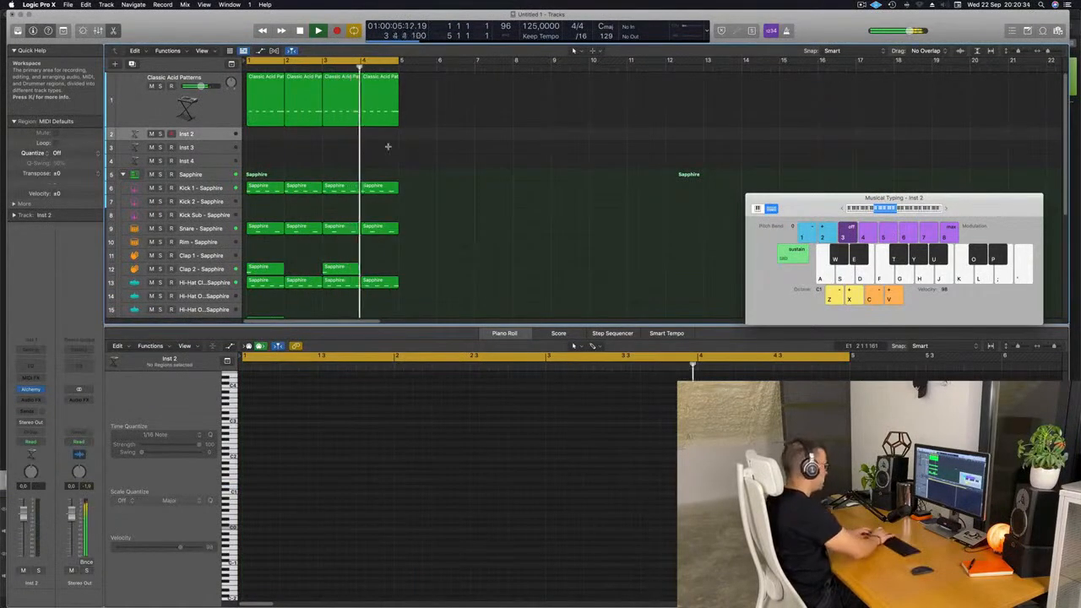
pyautogui.press('super+a')
pyautogui.press('super+r')
pyautogui.press('super+r')
pyautogui.press('super+r')
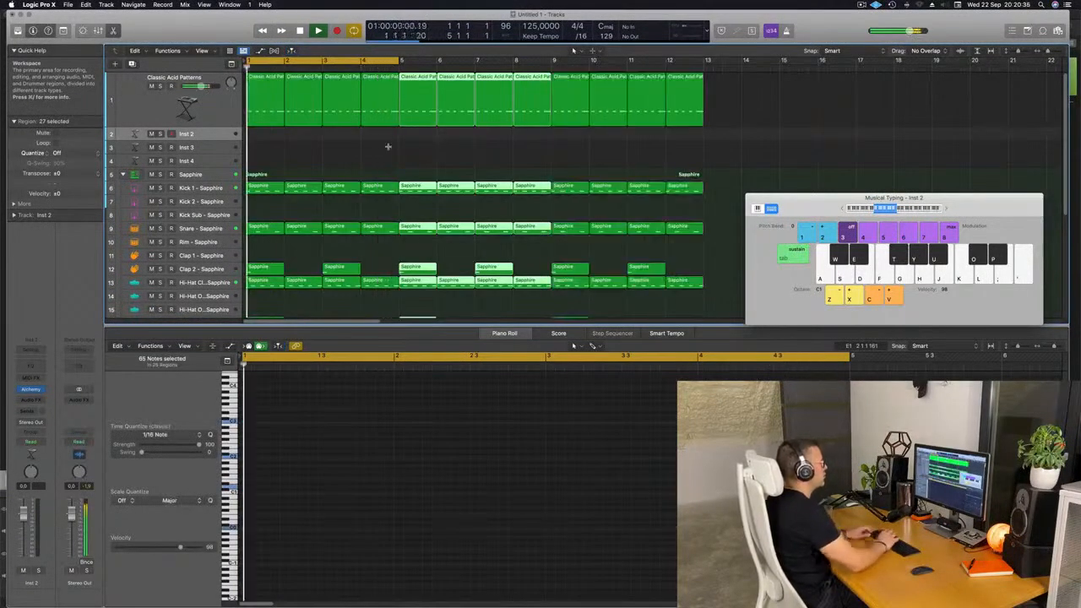
pyautogui.press('super+Left')
pyautogui.press('super+Left')
pyautogui.press('super+Left')
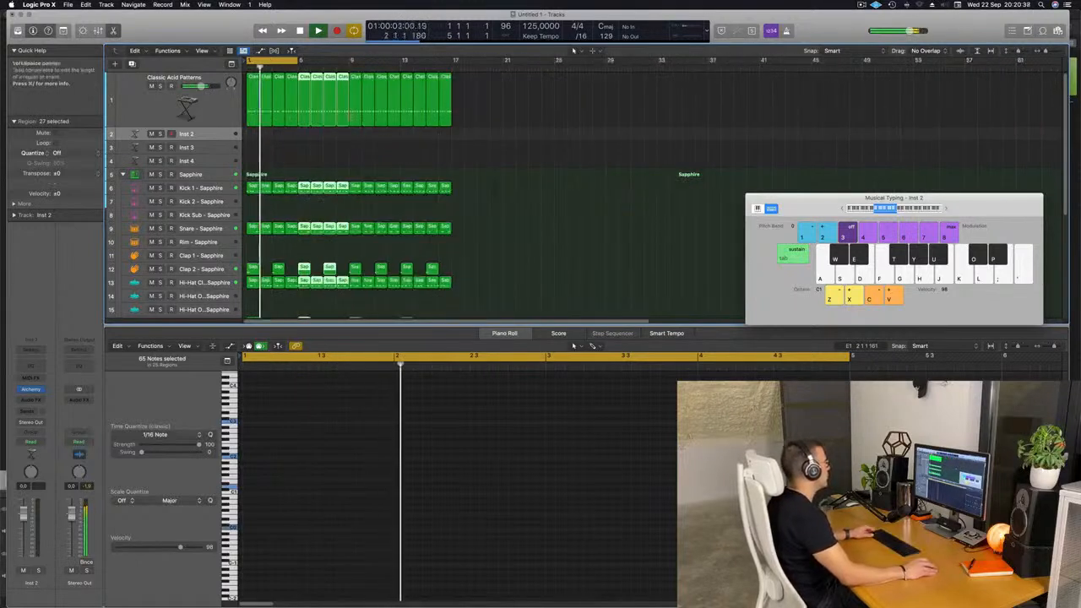
pyautogui.moveTo(292, 61); pyautogui.dragTo(454, 62)
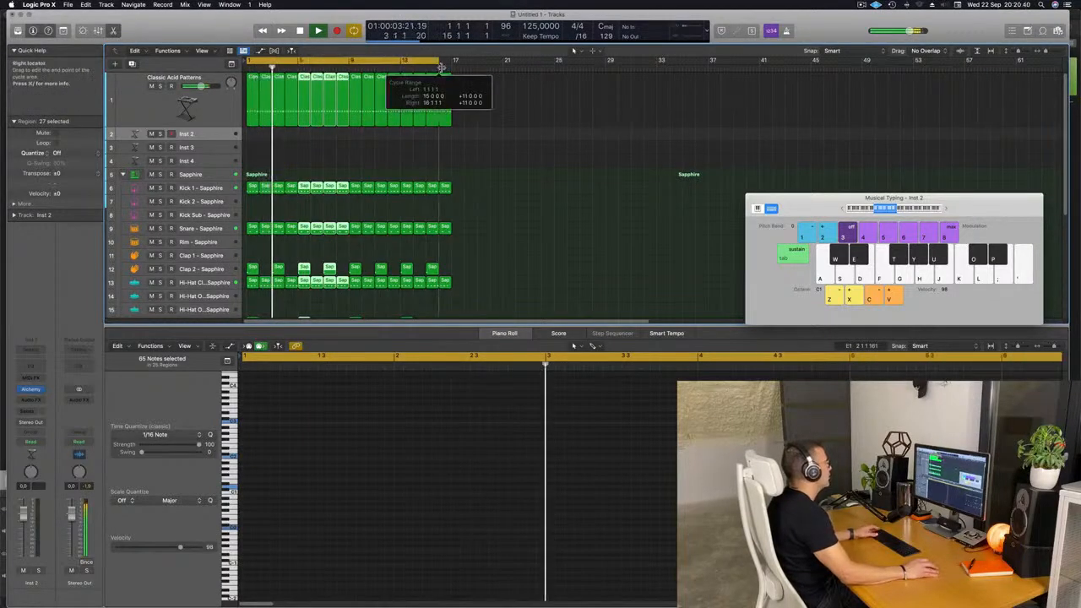
# Show the secondary ruler above the tracks area and deselect all regions
pyautogui.click(202, 51)
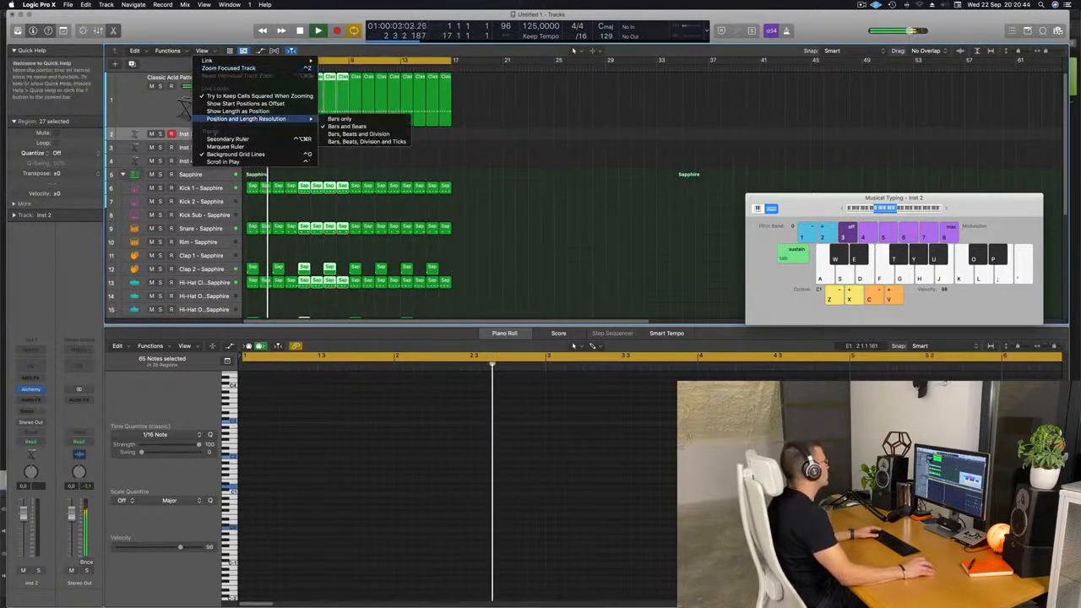
pyautogui.click(227, 139)
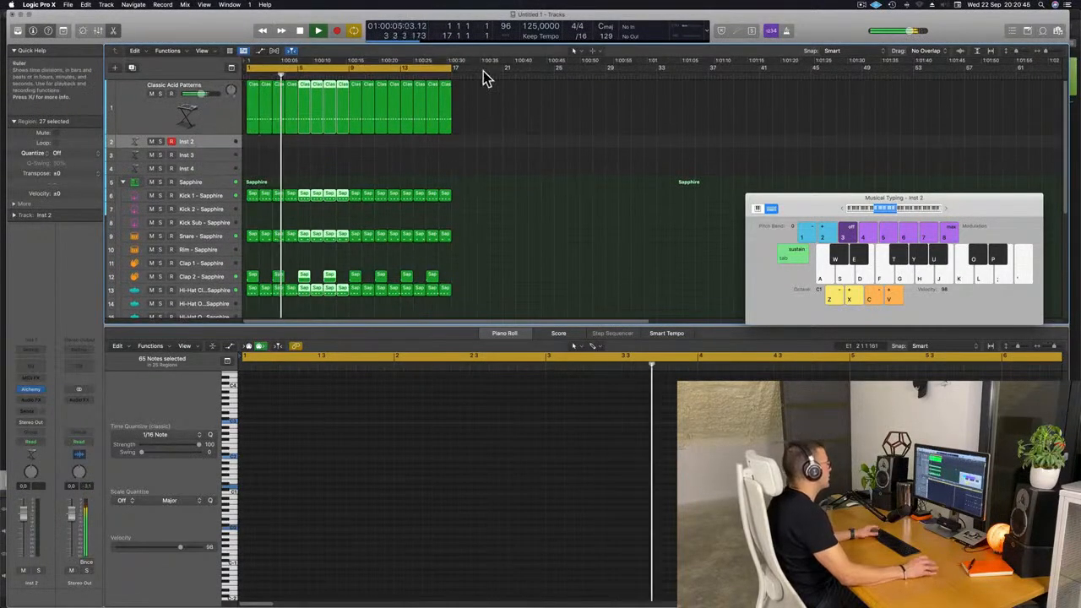
pyautogui.click(490, 139)
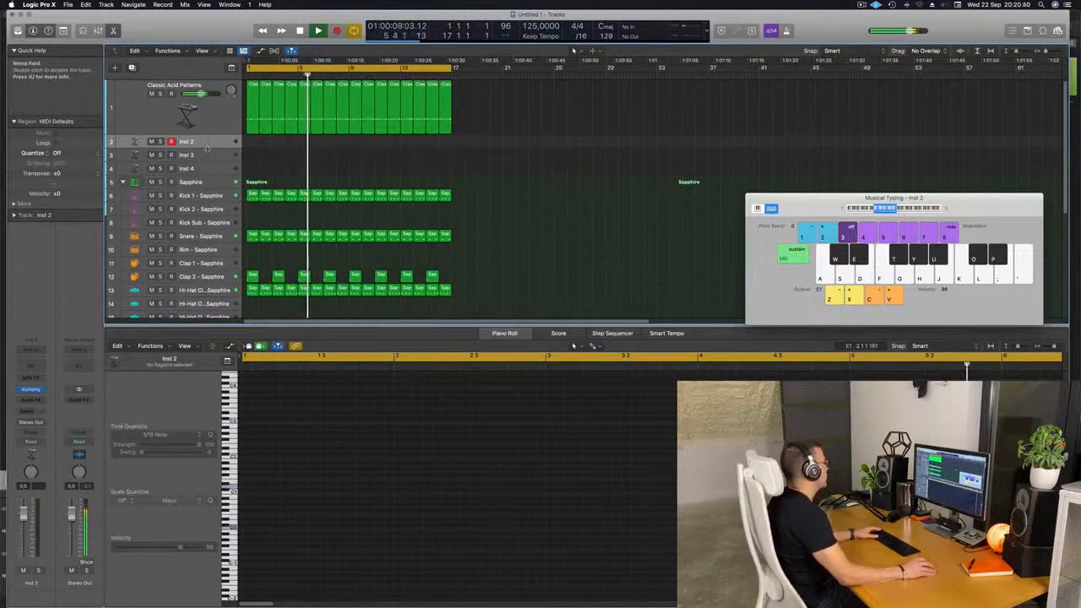
# Enlarge the Inst 2 track and load the Good Boy preset in its Alchemy instrument
pyautogui.moveTo(207, 167); pyautogui.dragTo(207, 175)
pyautogui.press('Return')
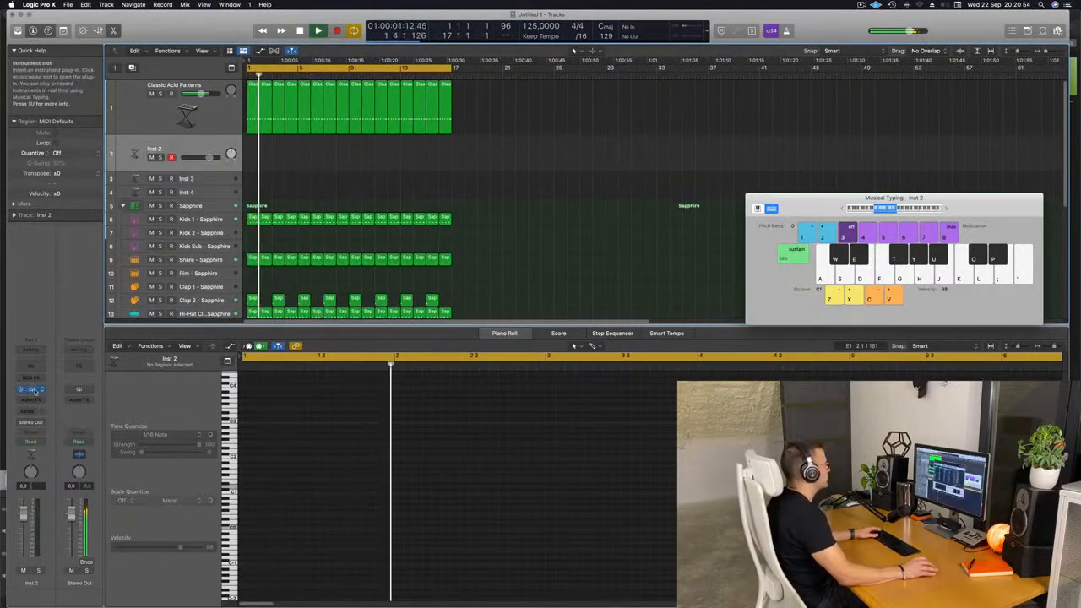
pyautogui.click(29, 389)
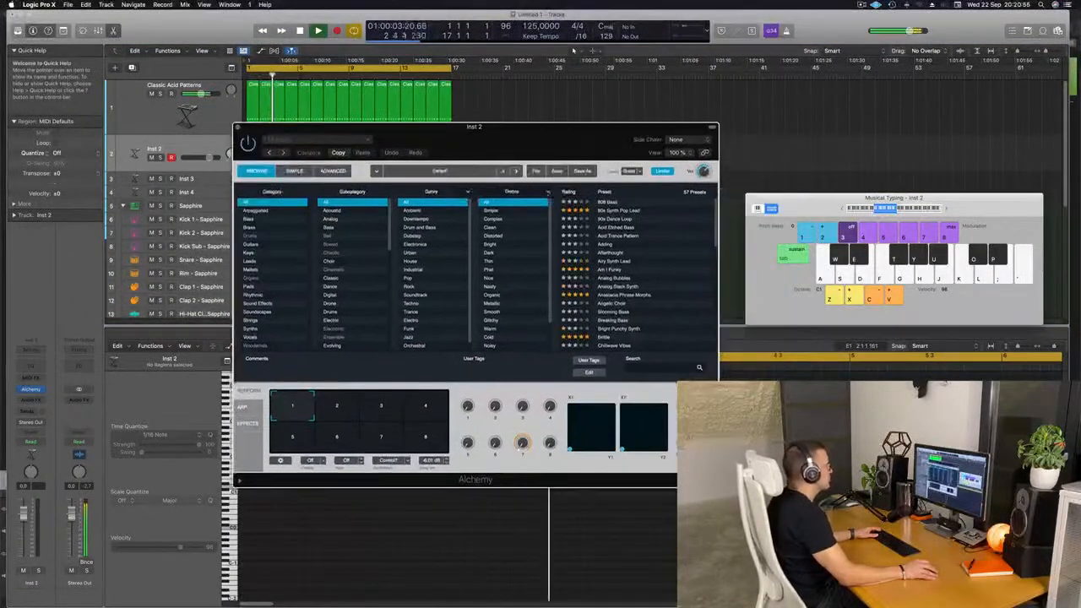
pyautogui.scroll(-4, 636, 259)
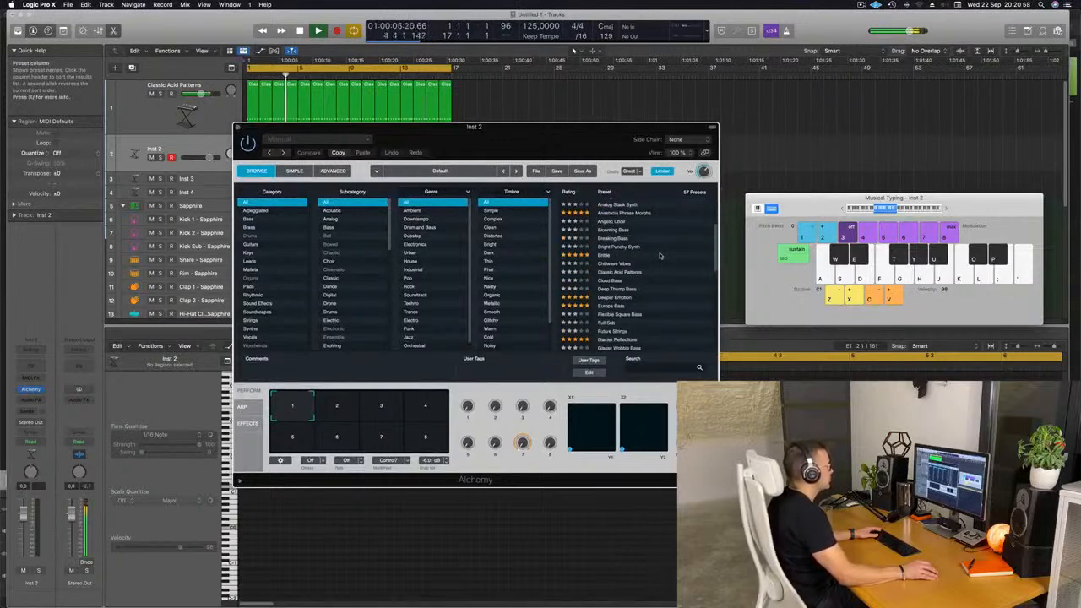
pyautogui.scroll(-2, 659, 255)
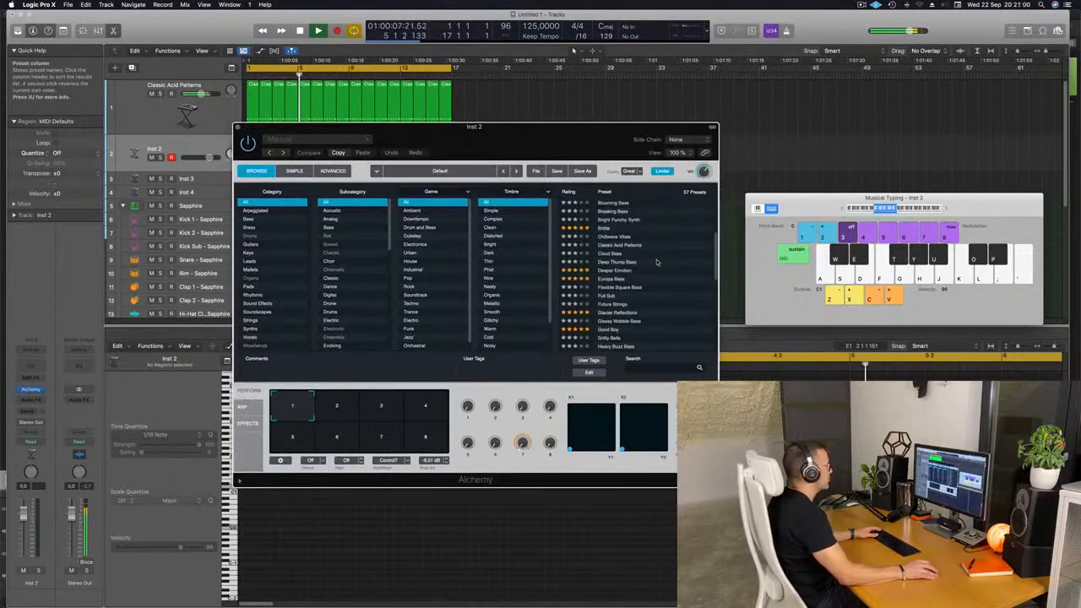
pyautogui.scroll(-1, 659, 263)
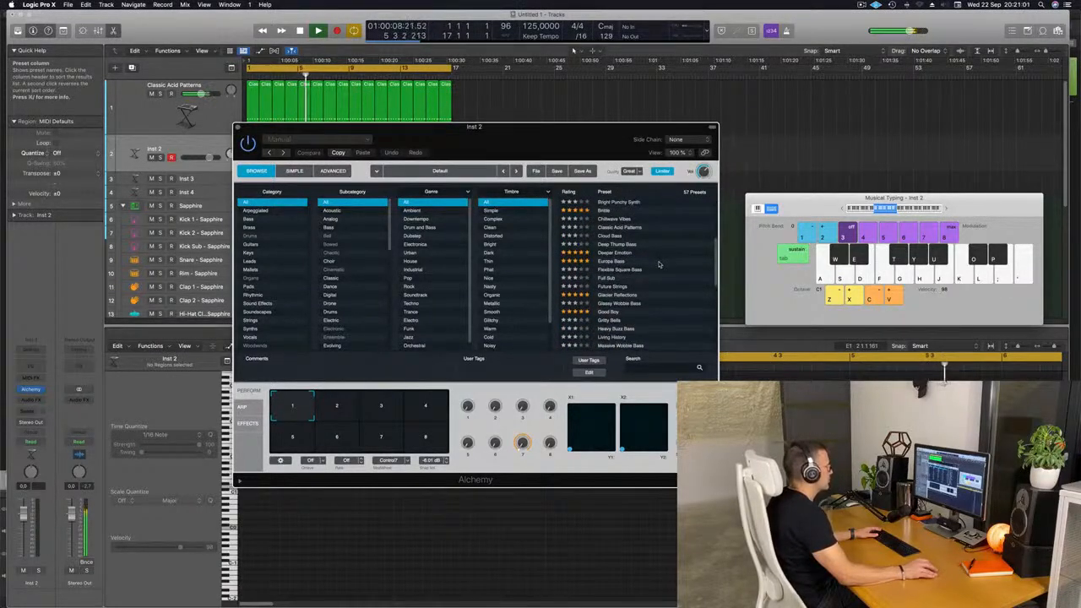
pyautogui.click(608, 313)
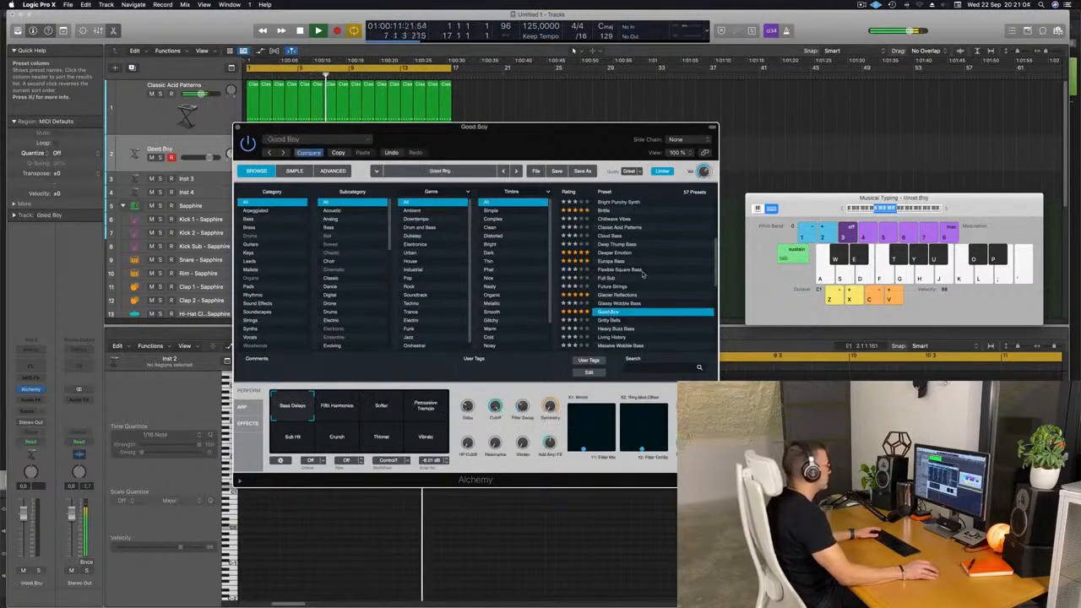
# Lower the Good Boy track's volume and audition the sound in higher octaves with Musical Typing
pyautogui.moveTo(796, 200); pyautogui.dragTo(666, 181)
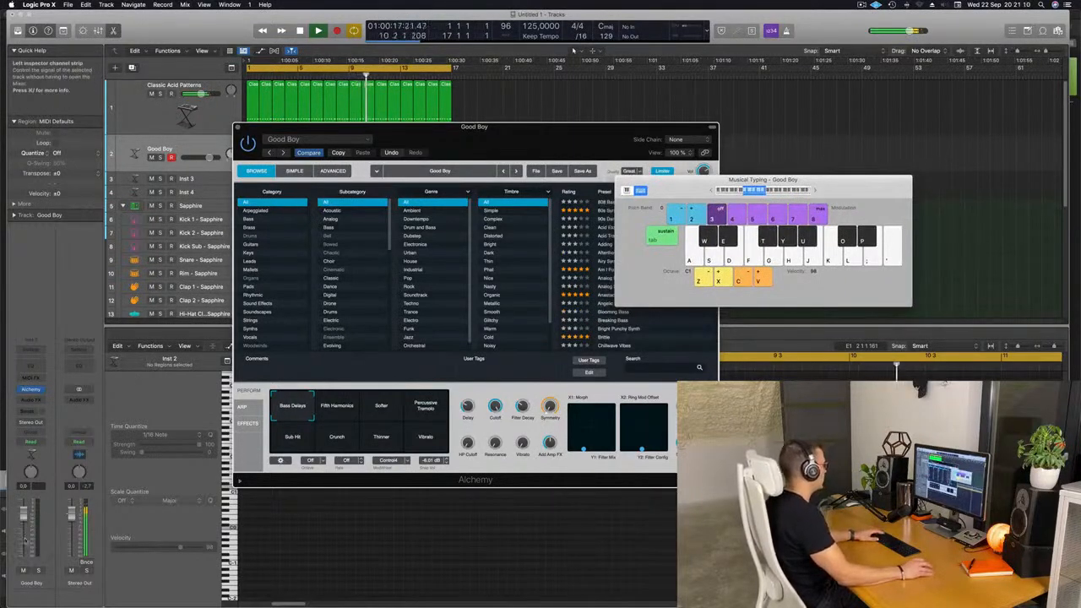
pyautogui.click(24, 515)
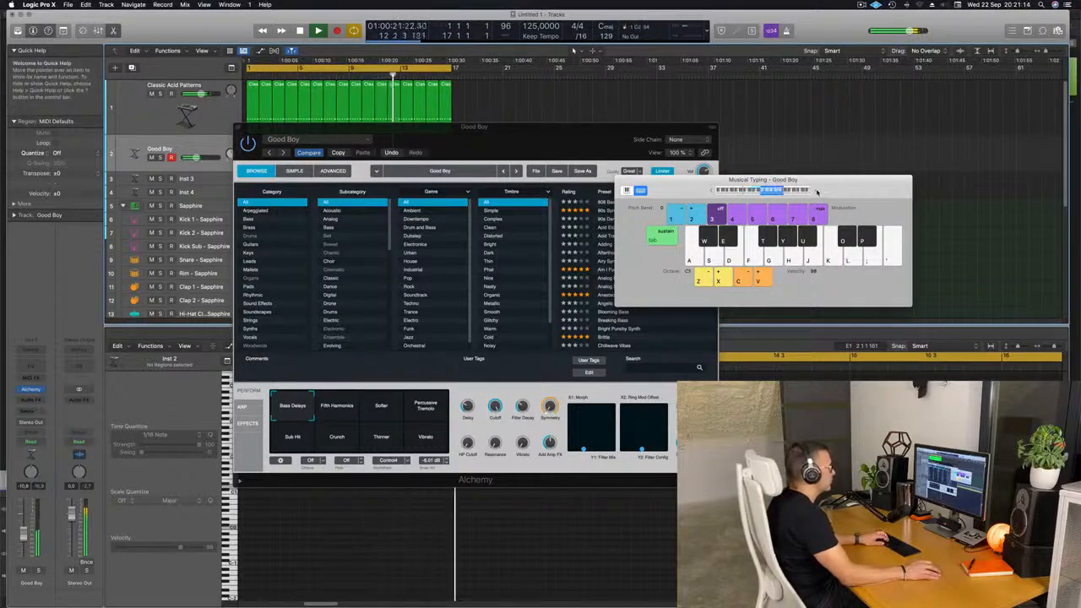
pyautogui.press('j')
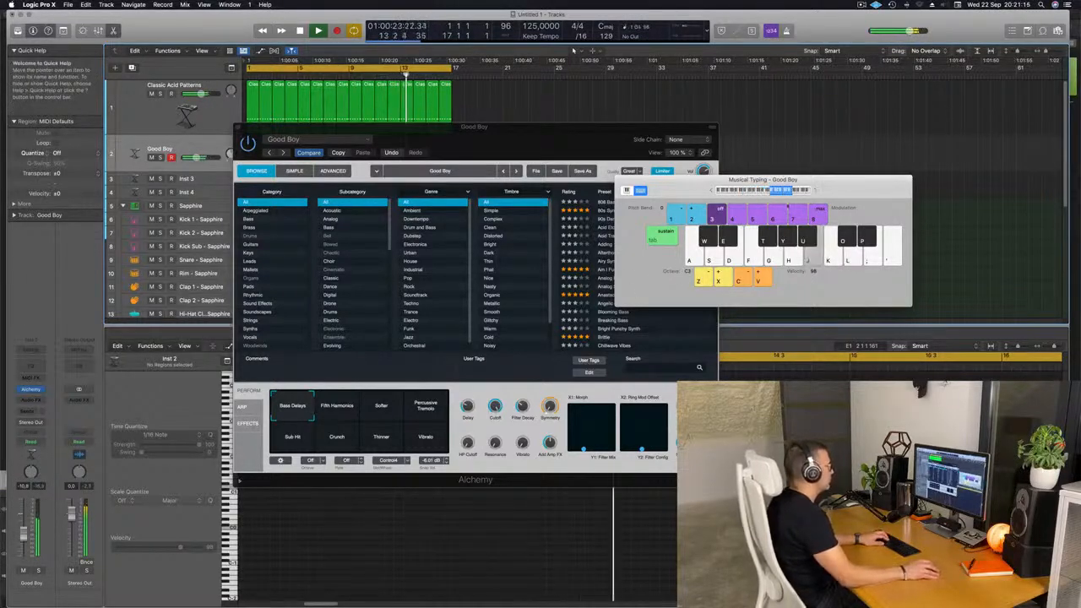
pyautogui.moveTo(815, 180); pyautogui.dragTo(945, 201)
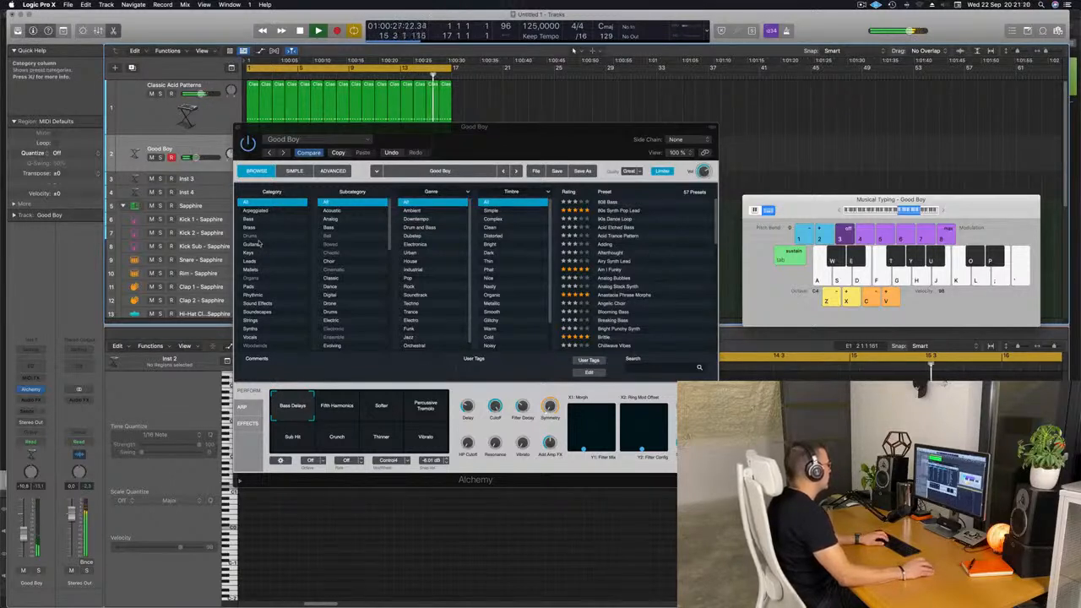
# Load the Deeper Emotion preset from Alchemy's Pads category and raise the track's volume to about -0.8 dB
pyautogui.click(245, 287)
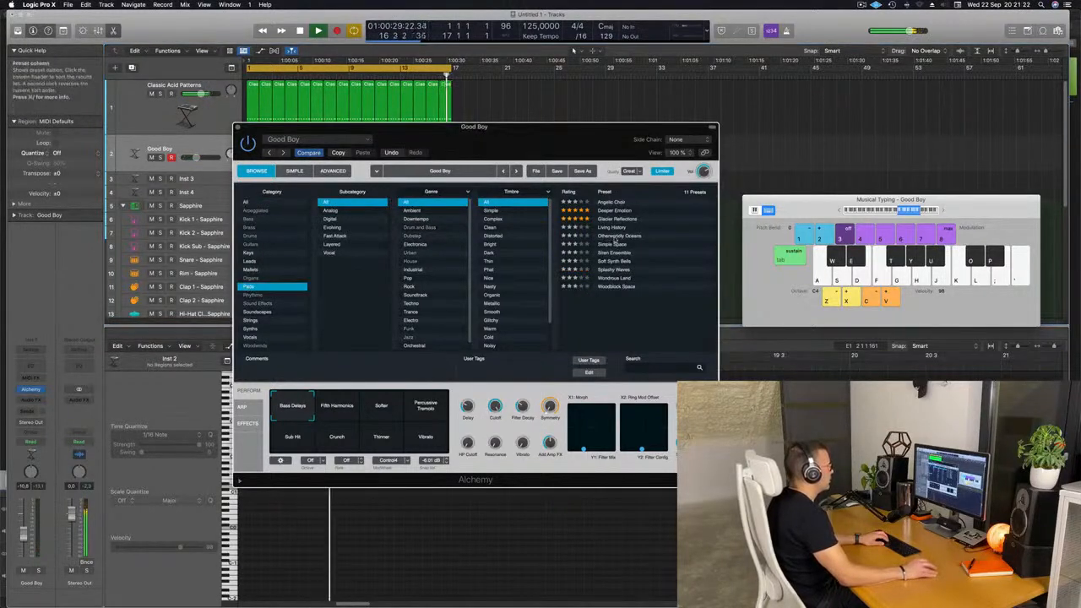
pyautogui.click(612, 210)
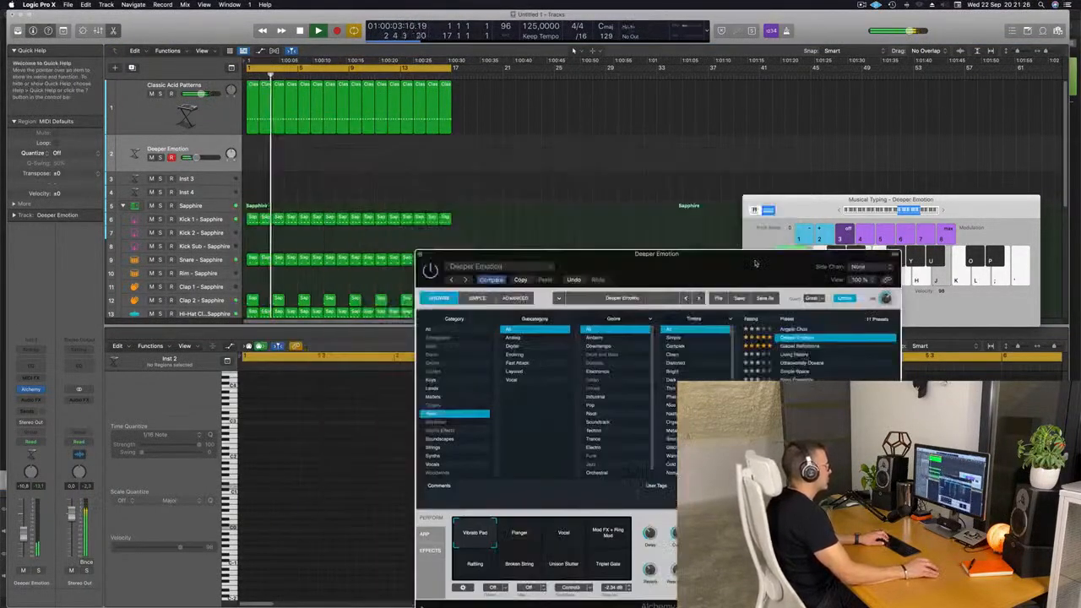
pyautogui.moveTo(756, 263); pyautogui.dragTo(699, 227)
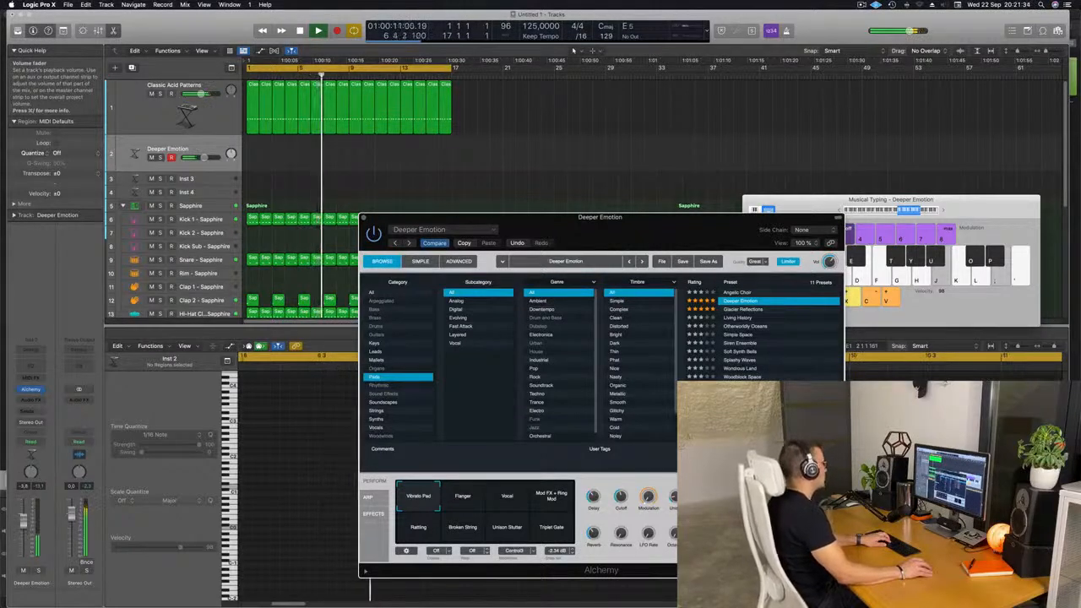
pyautogui.click(23, 517)
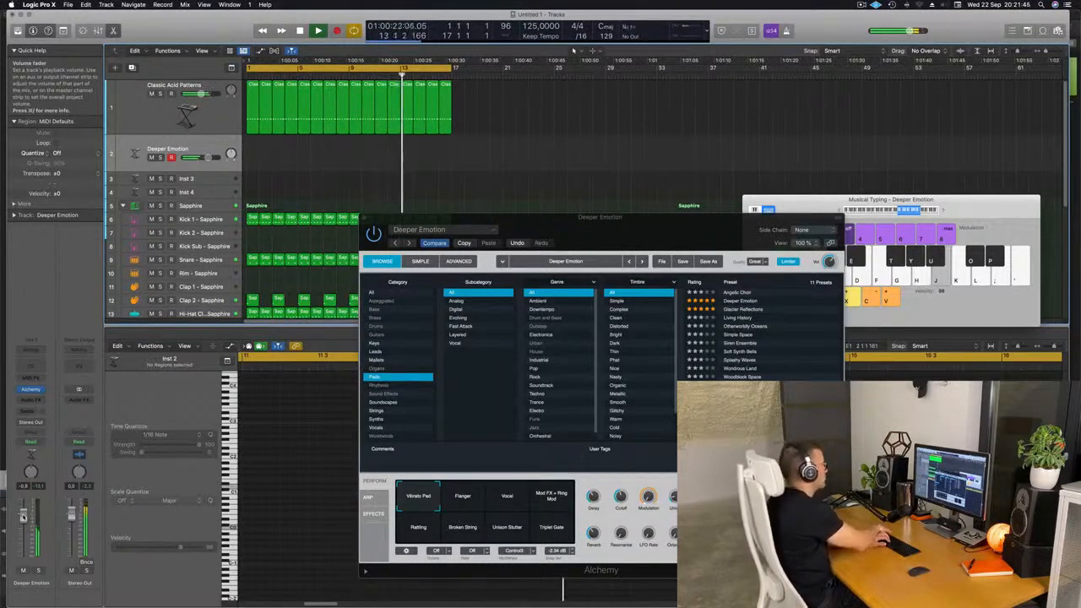
# Record a pad melody on the Deeper Emotion track over the looped beat and play it back
pyautogui.press('r')
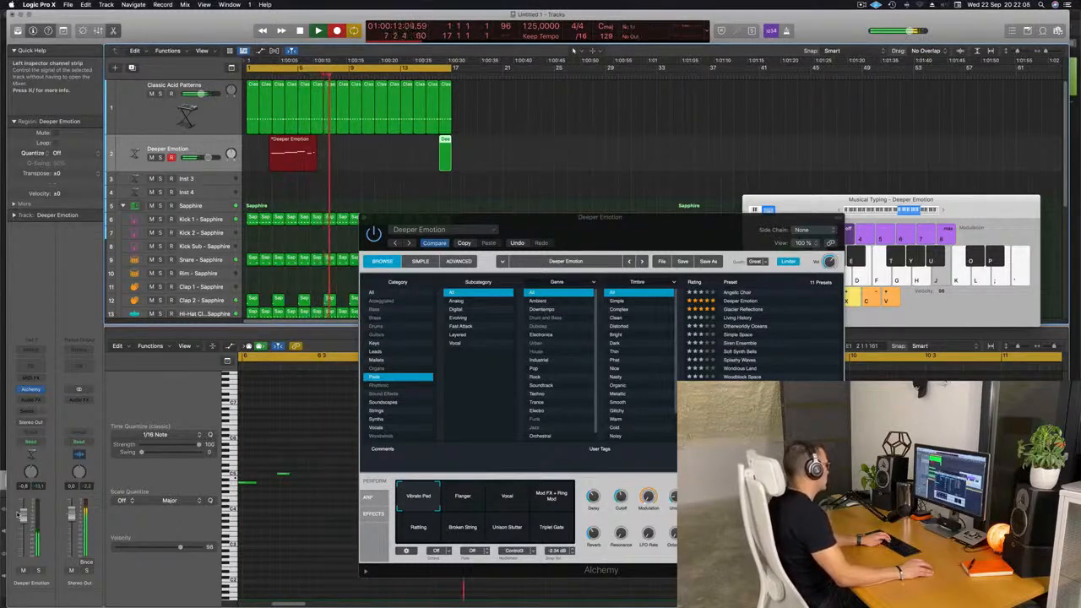
pyautogui.press('space')
pyautogui.press('space')
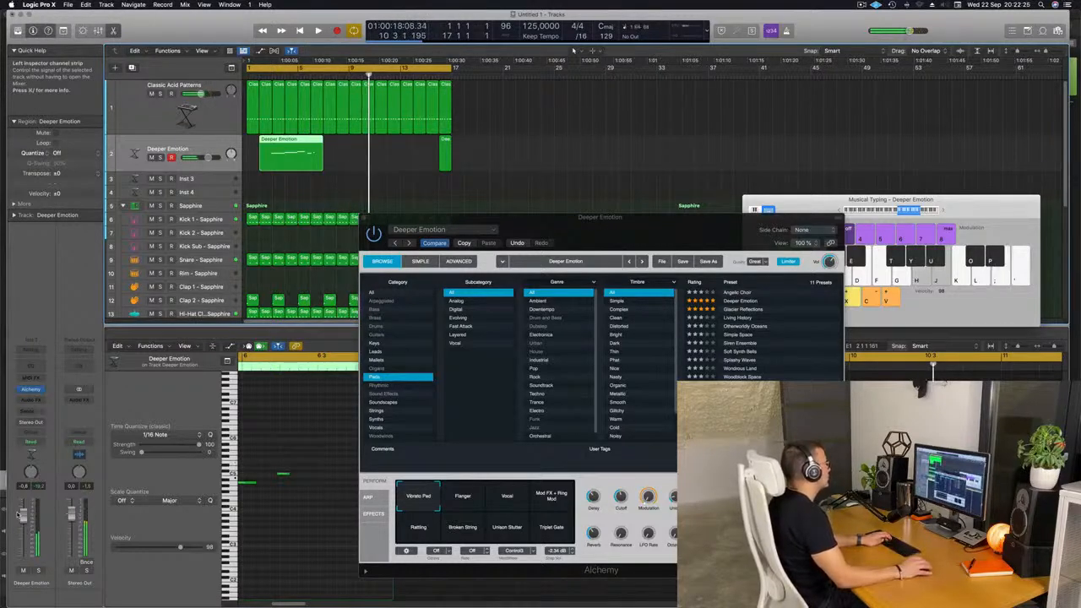
pyautogui.press('space')
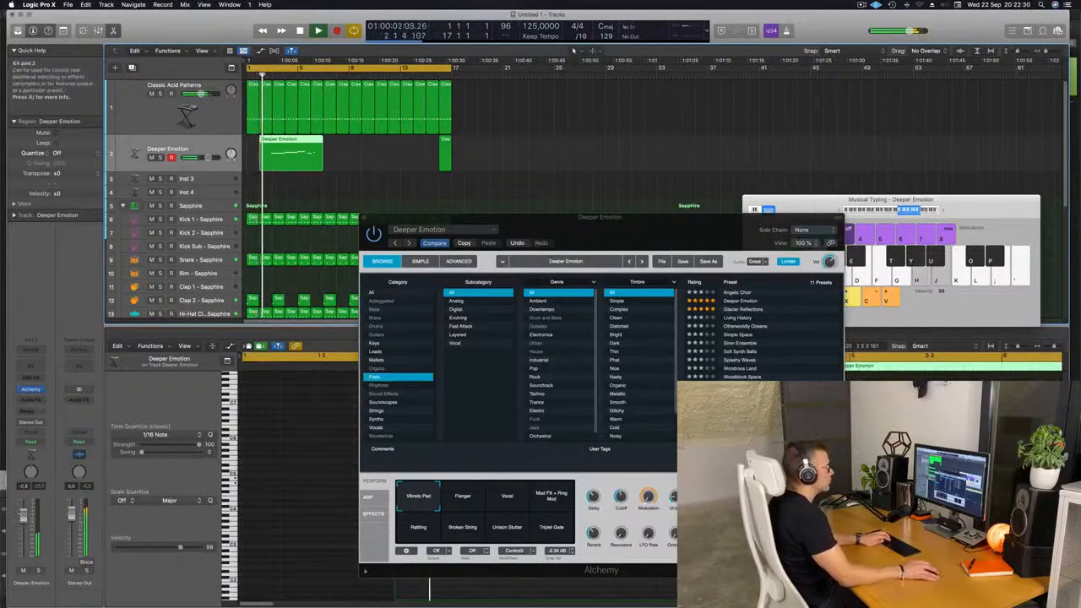
# Try a different Musical Typing octave and delete the recorded Deeper Emotion region that starts at bar 2
pyautogui.click(944, 212)
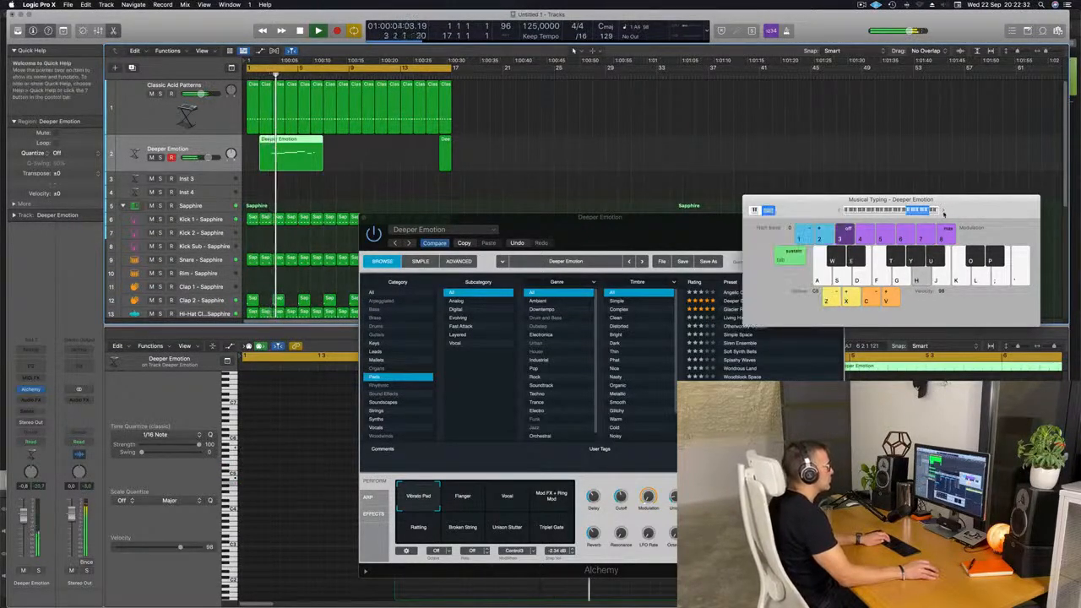
pyautogui.click(840, 211)
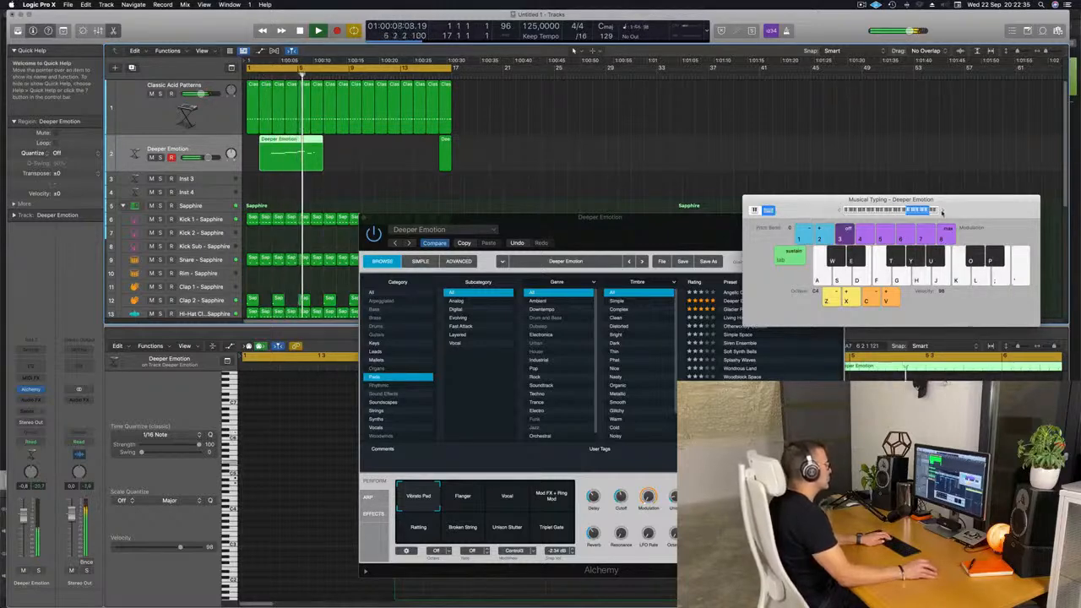
pyautogui.moveTo(612, 233); pyautogui.dragTo(680, 155)
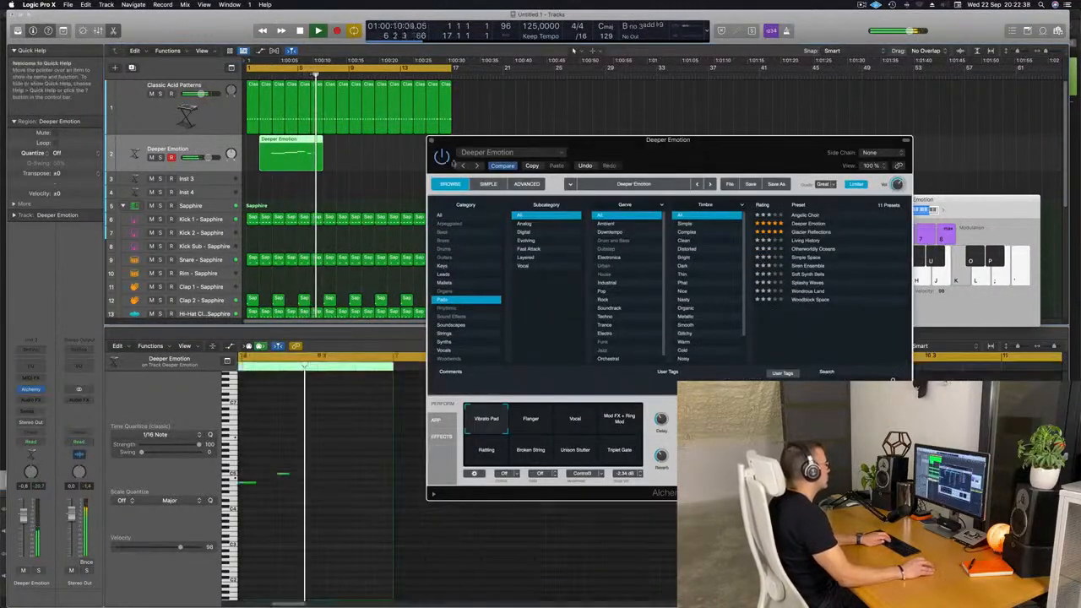
pyautogui.click(288, 159)
pyautogui.press('Delete')
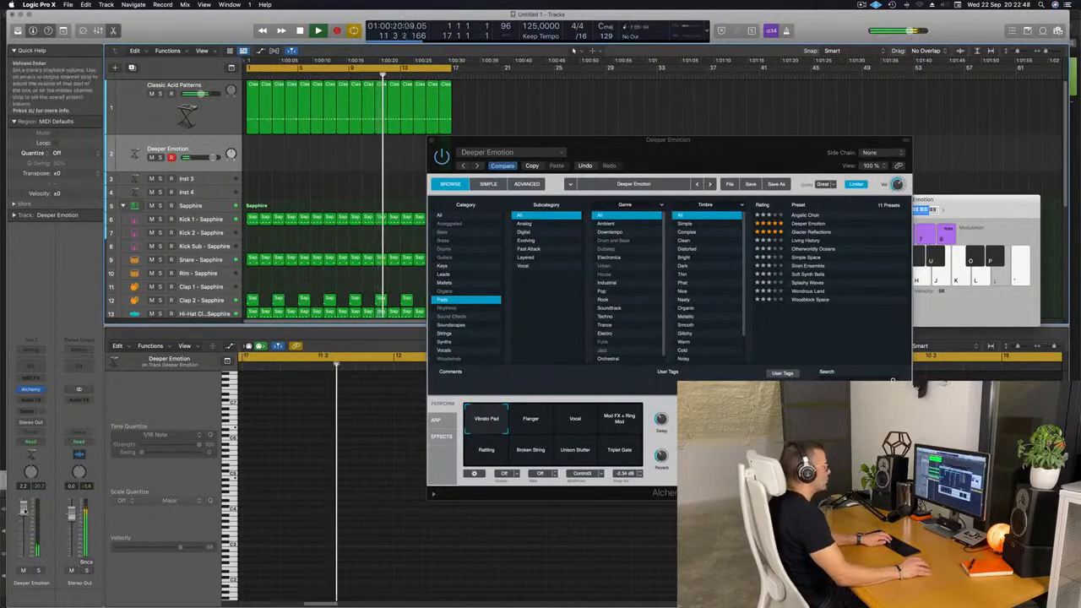
# Adjust Alchemy's volume and load the Glacier Reflections pad preset, auditioning its Droplets and Calving snapshots
pyautogui.click(898, 184)
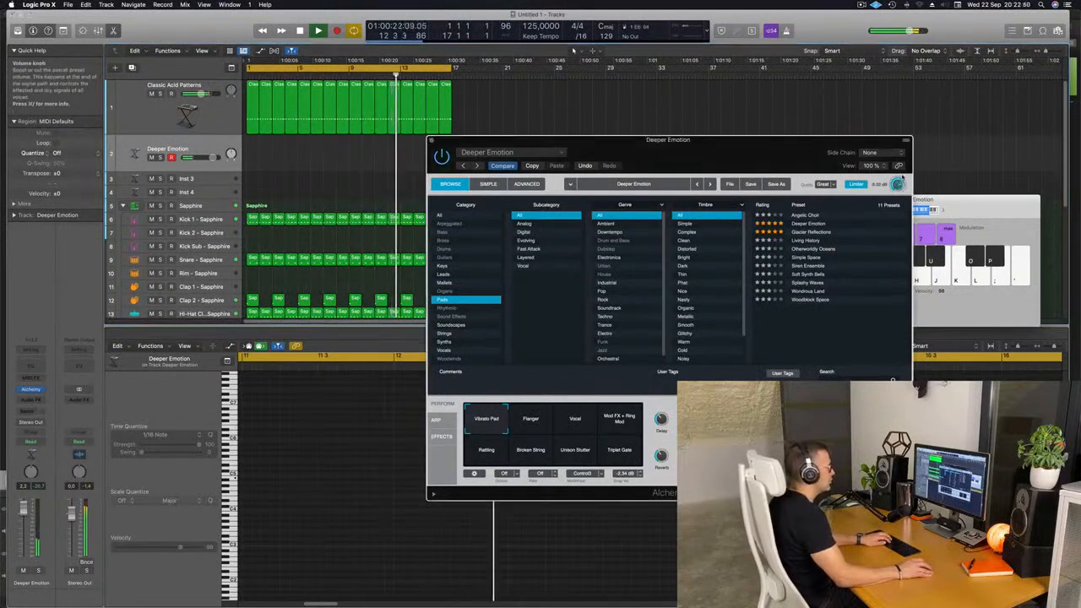
pyautogui.moveTo(733, 148); pyautogui.dragTo(761, 185)
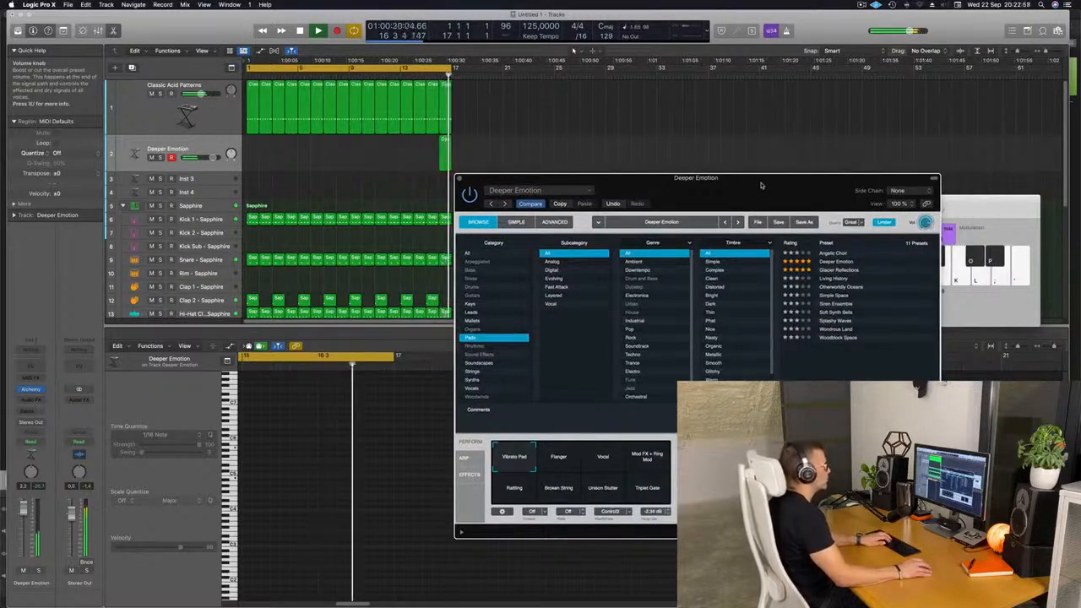
pyautogui.click(836, 269)
pyautogui.moveTo(795, 180); pyautogui.dragTo(854, 188)
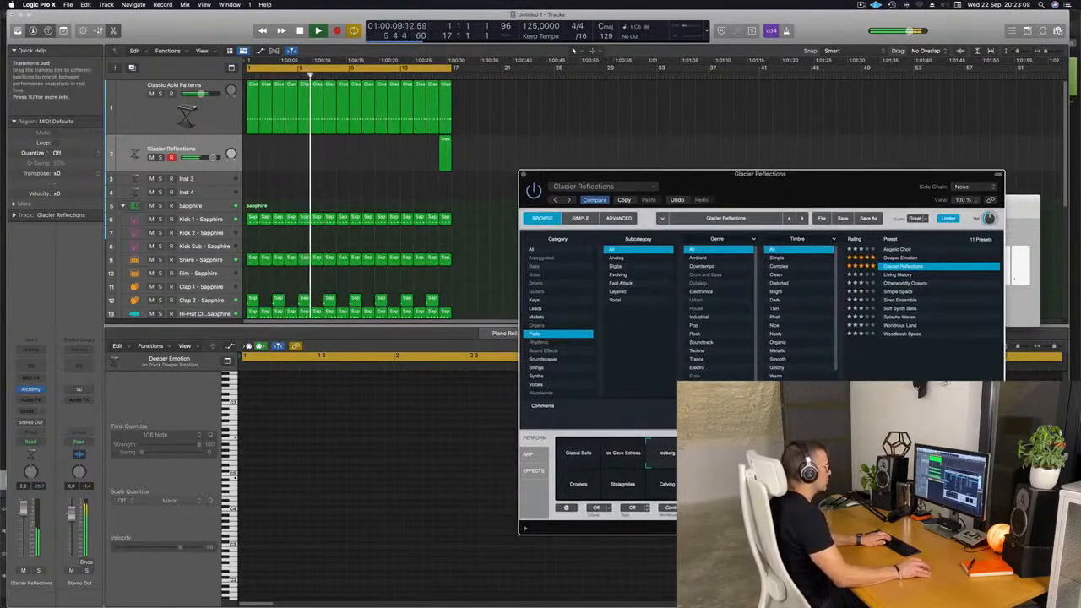
pyautogui.click(589, 484)
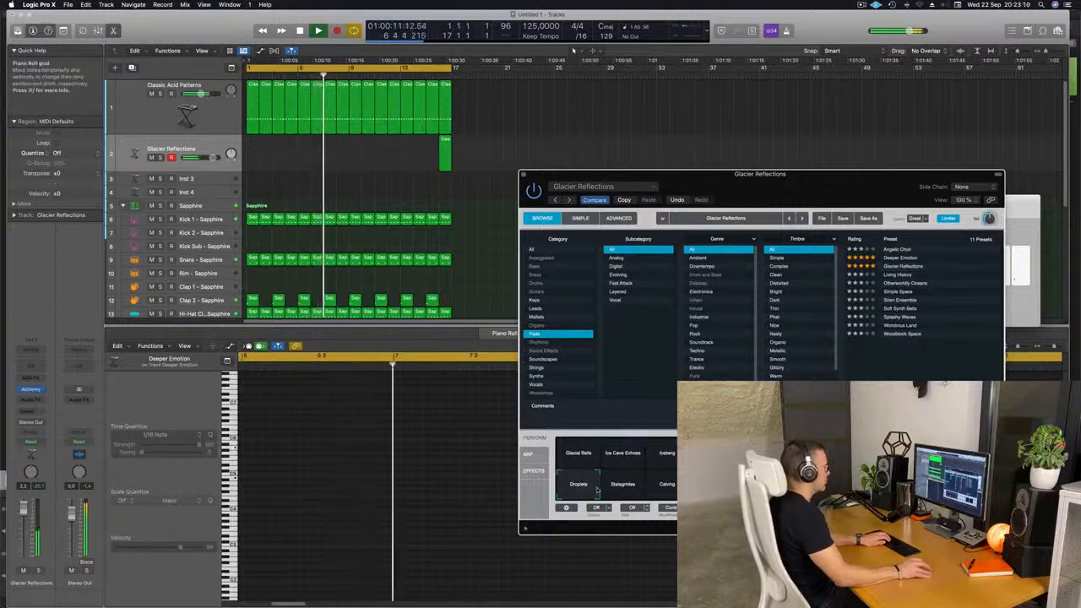
pyautogui.click(666, 487)
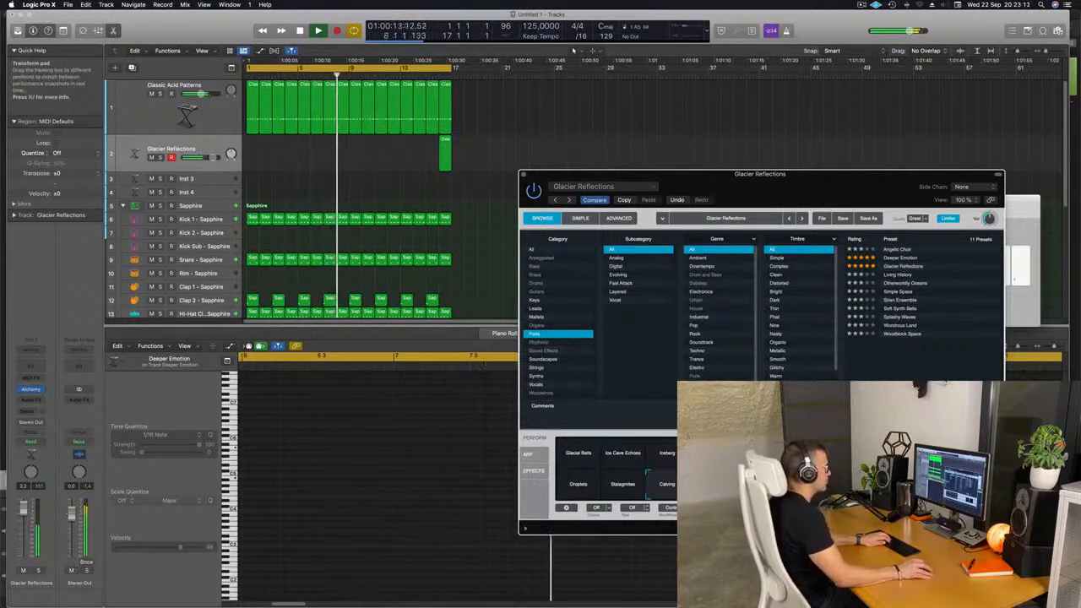
# Load the Living History pad preset and show the Musical Typing keyboard to audition it over the loop
pyautogui.click(901, 274)
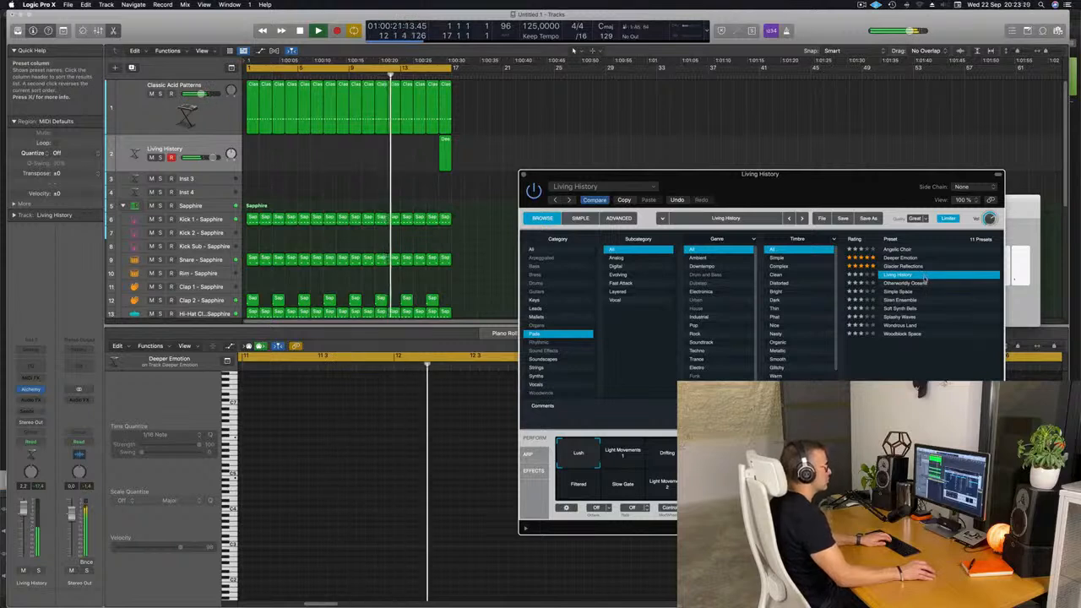
pyautogui.press('super+k')
pyautogui.press('k')
pyautogui.moveTo(839, 211); pyautogui.dragTo(559, 170)
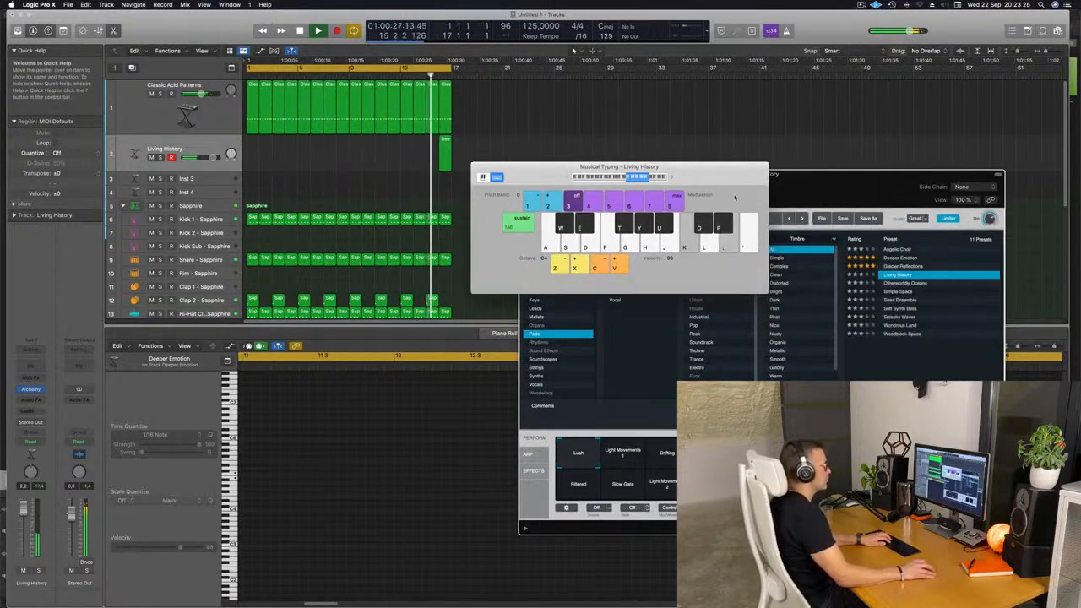
# Load the Simple Space pad preset and lower the track's volume to about -2.0 dB
pyautogui.click(902, 292)
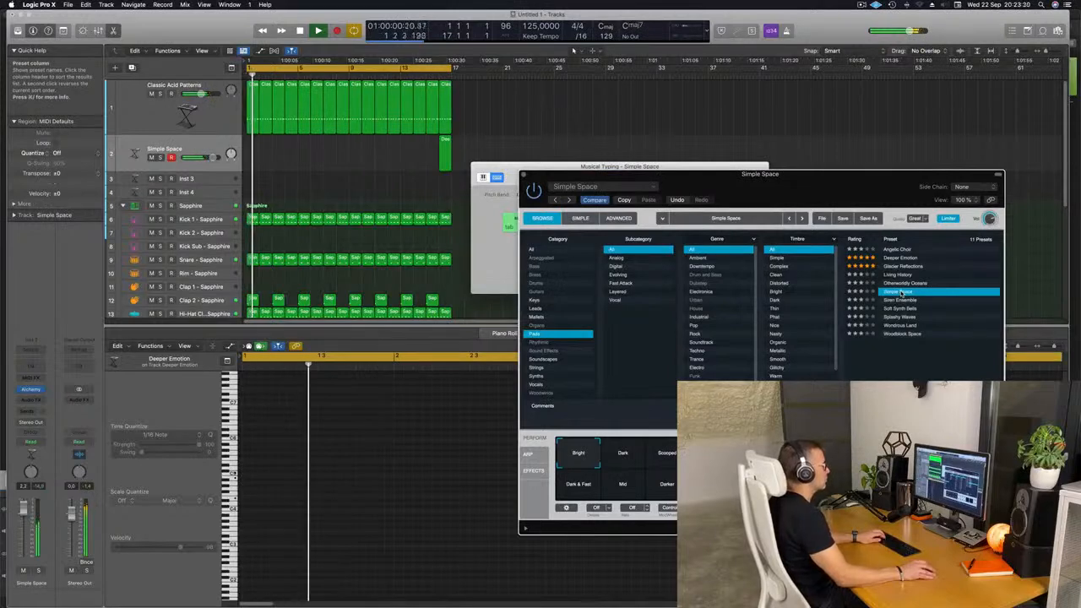
pyautogui.moveTo(709, 175); pyautogui.dragTo(832, 161)
pyautogui.click(527, 177)
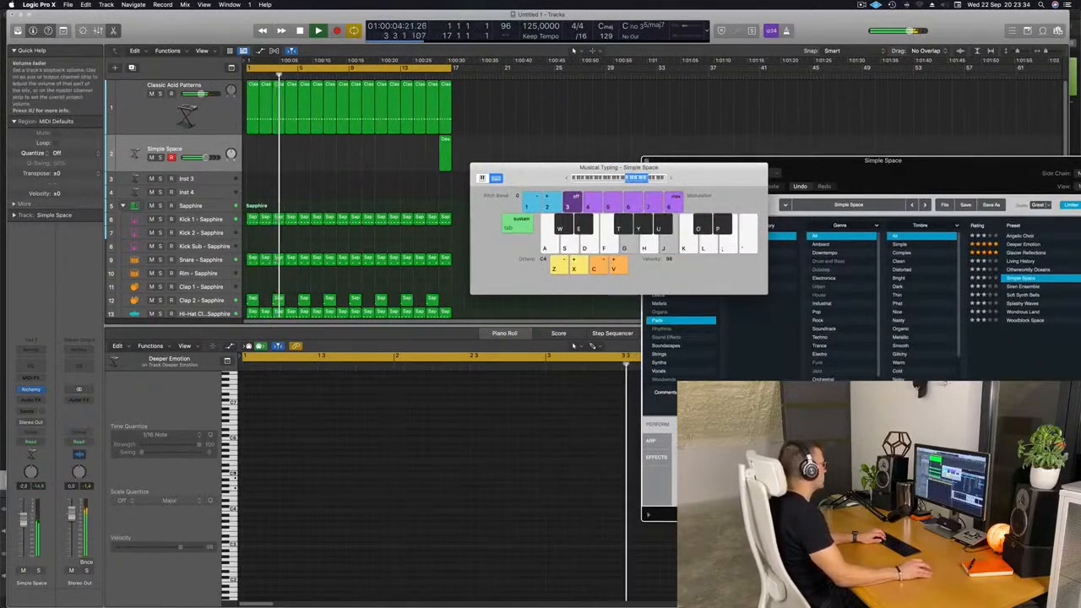
pyautogui.moveTo(24, 518); pyautogui.dragTo(24, 518)
pyautogui.moveTo(940, 174); pyautogui.dragTo(805, 204)
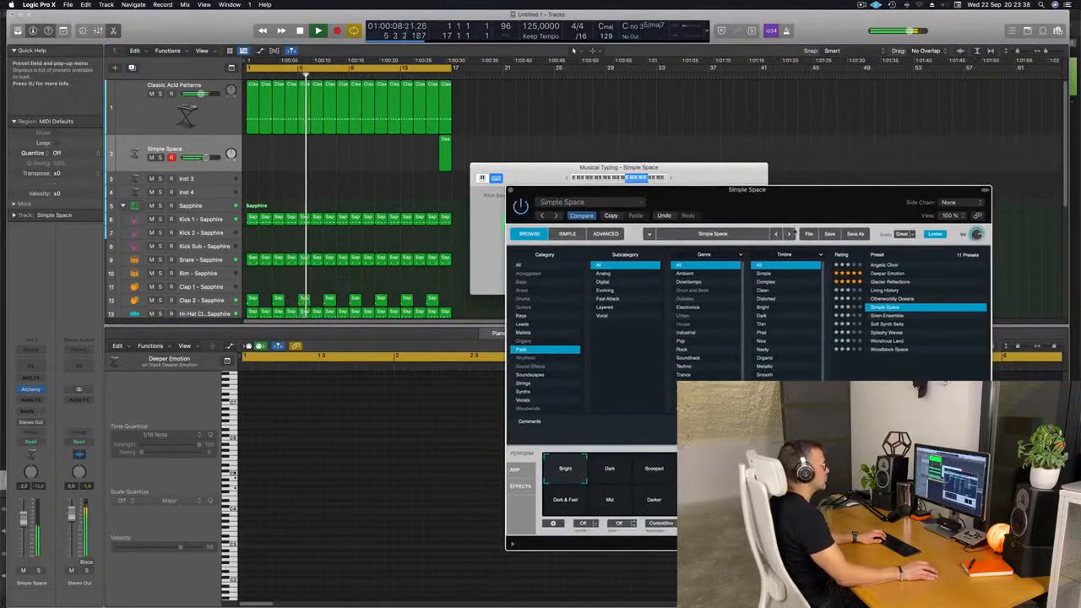
# Raise the Musical Typing octave to C5 to audition Simple Space higher, with the keyboard clear of the arrangement
pyautogui.click(709, 180)
pyautogui.press('x')
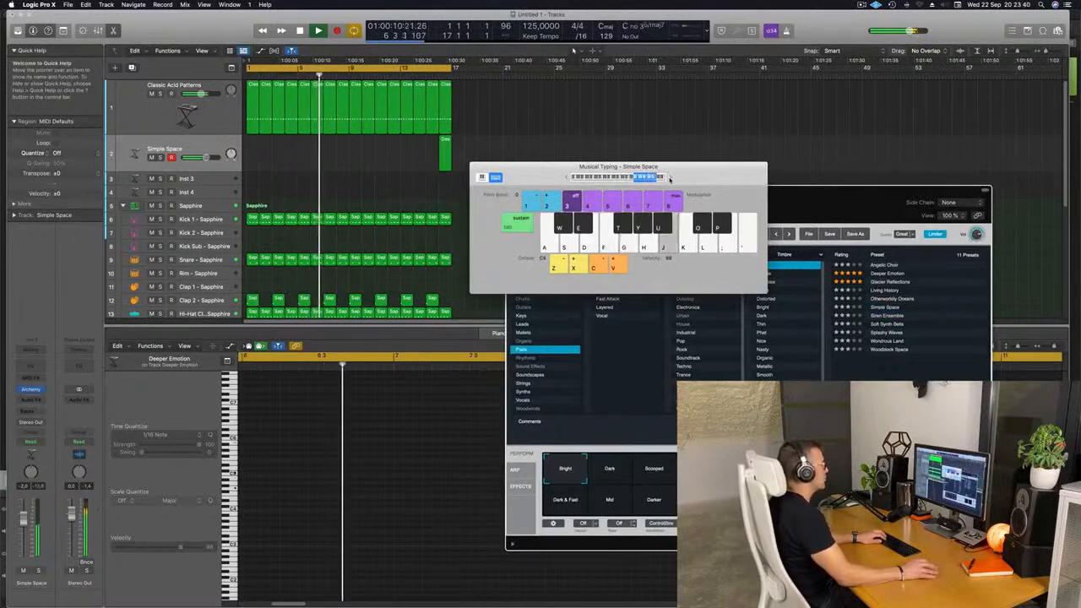
pyautogui.moveTo(669, 178); pyautogui.dragTo(821, 189)
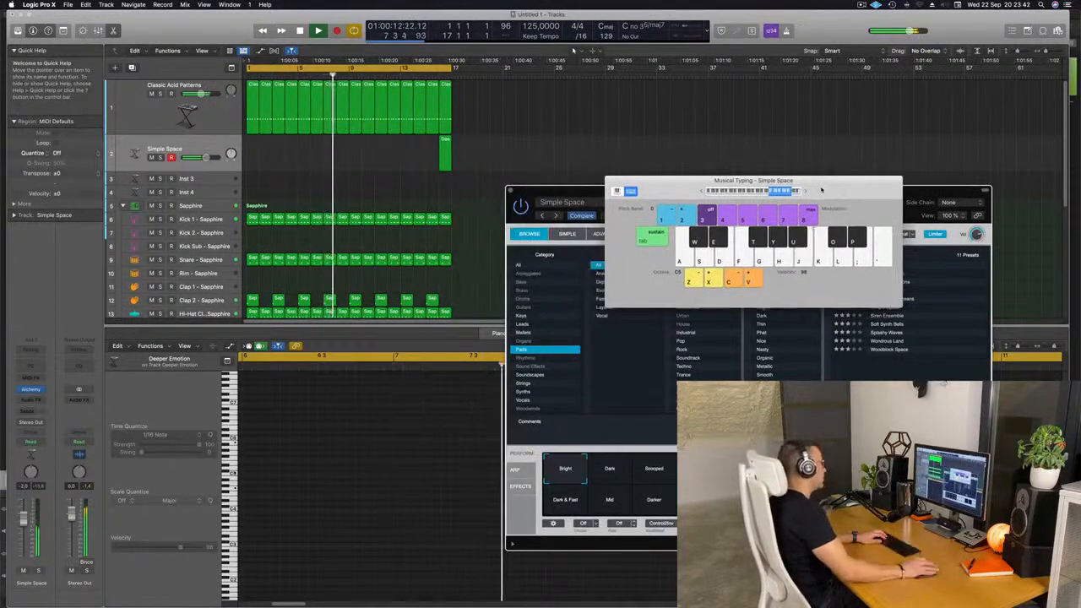
# Delete the stray region at bar 16 on the Simple Space track and record one sustained pad note from bar 3
pyautogui.moveTo(475, 161); pyautogui.dragTo(398, 155)
pyautogui.press('Delete')
pyautogui.press('r')
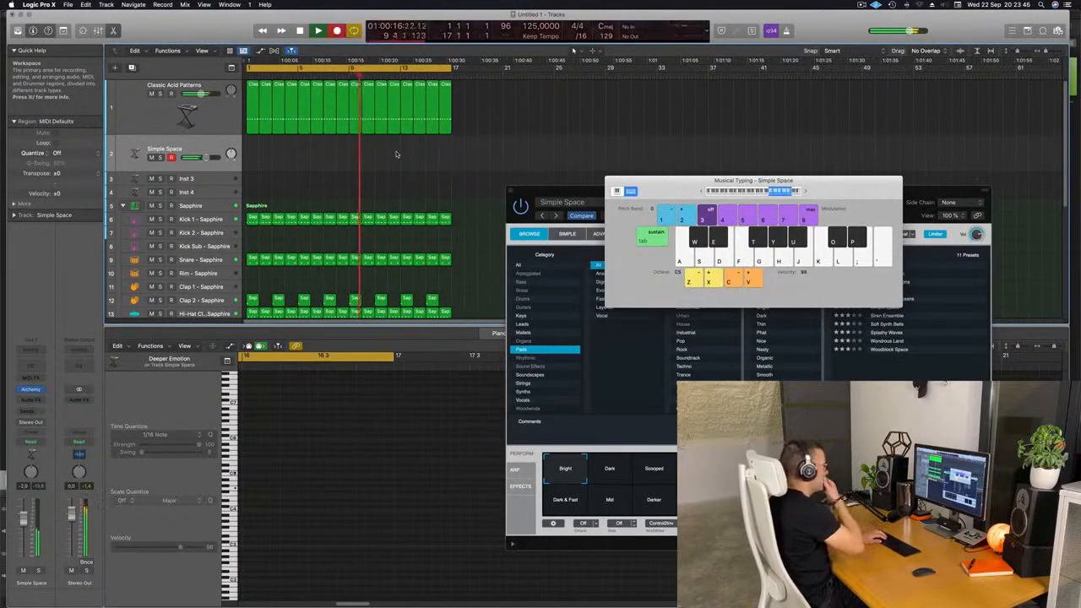
pyautogui.press('Return')
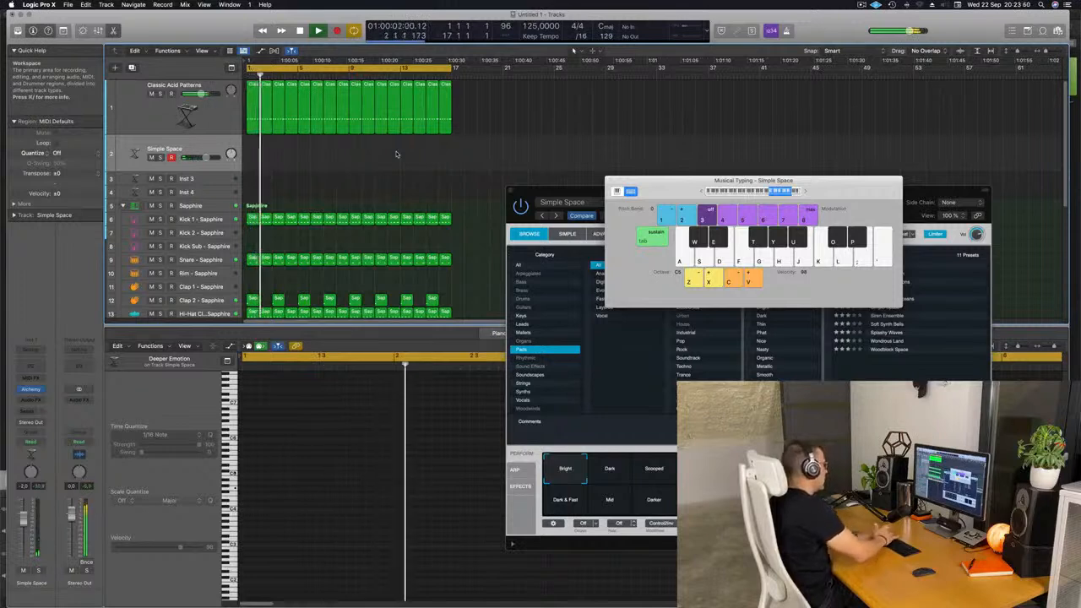
pyautogui.press('r')
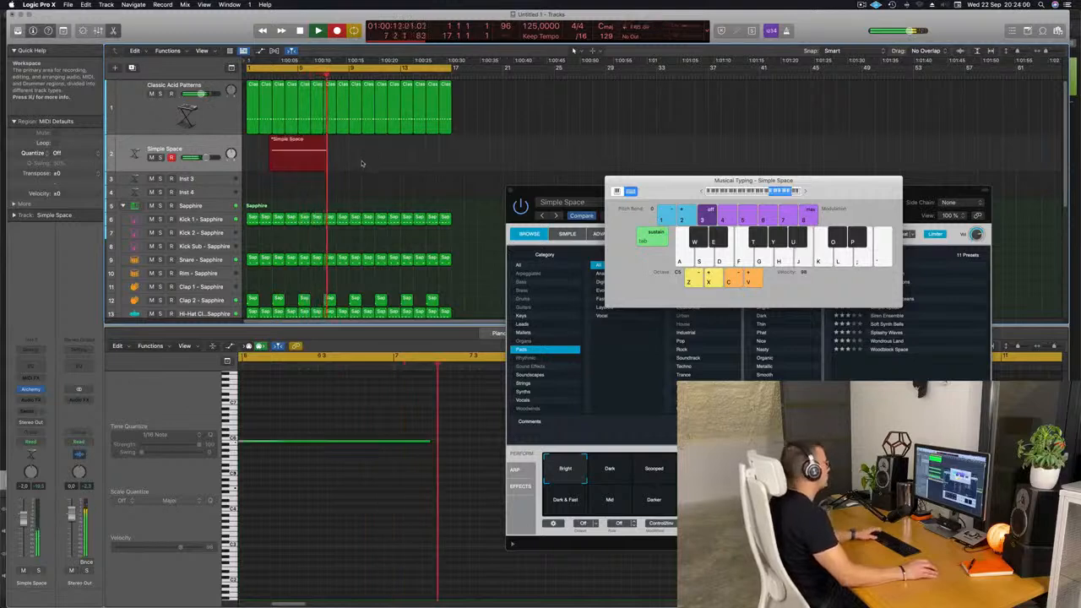
pyautogui.press('space')
# Split the recorded Simple Space region at bar 7, splitting the crossing note, and move the four-bar part to bar 1
pyautogui.scroll(-3, 424, 492)
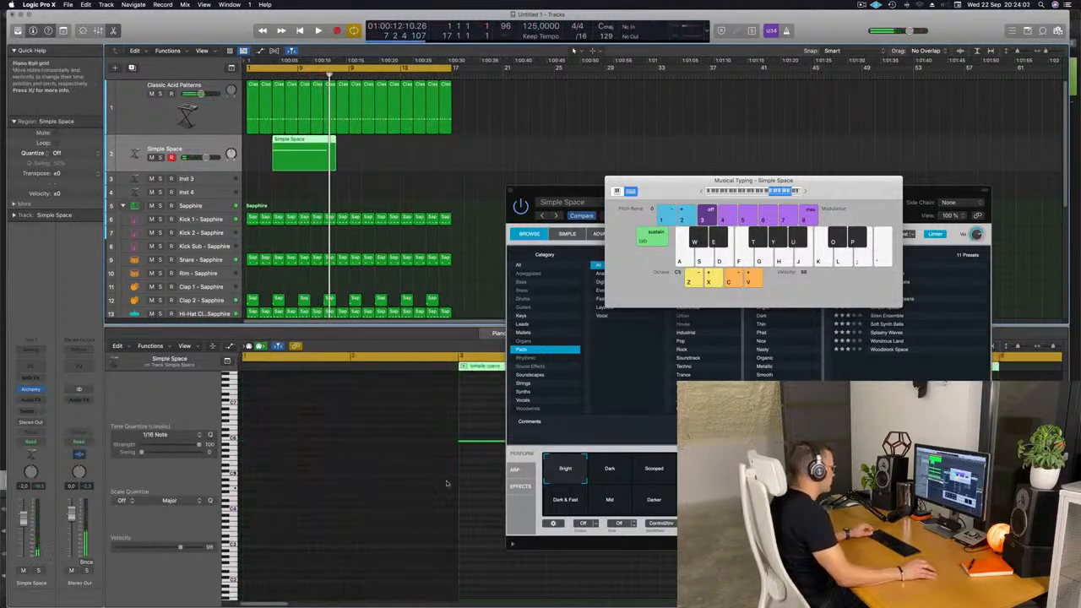
pyautogui.hscroll(5, 455, 477)
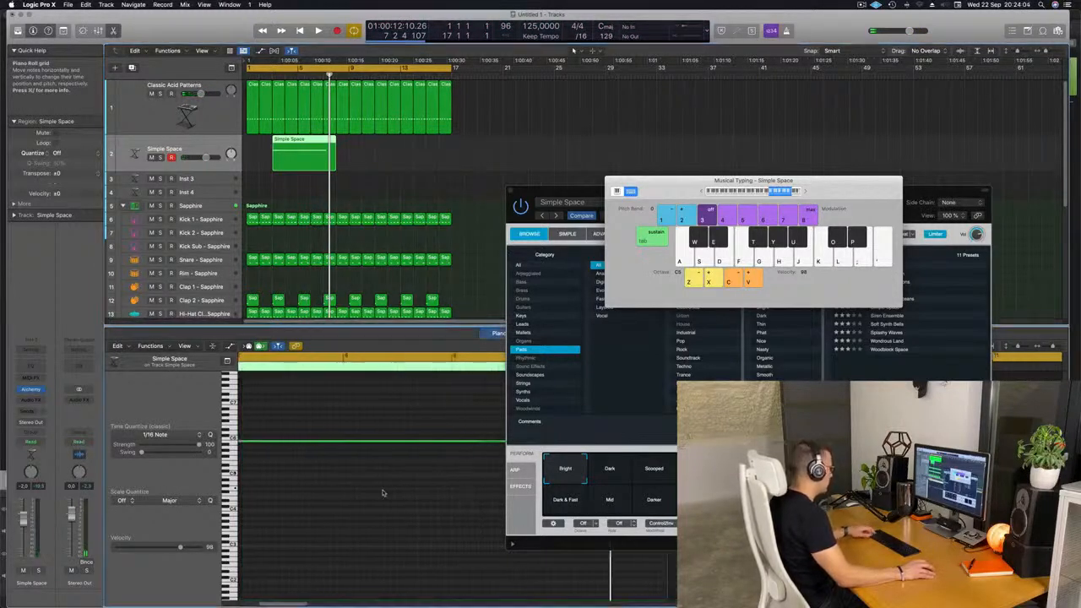
pyautogui.hscroll(-3, 365, 466)
pyautogui.scroll(-3, 376, 457)
pyautogui.press('space')
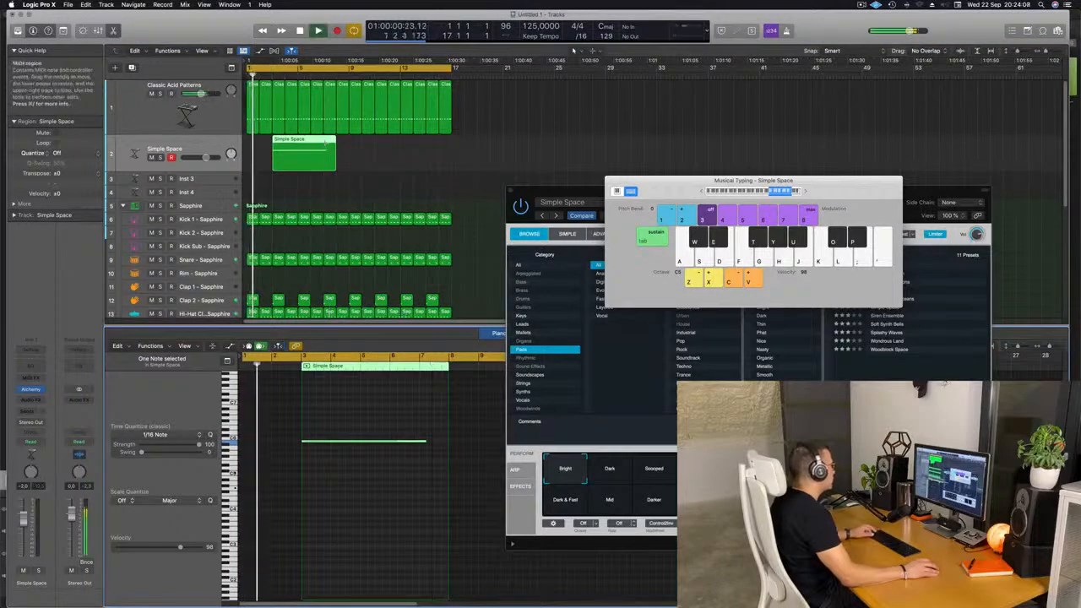
pyautogui.doubleClick(322, 149)
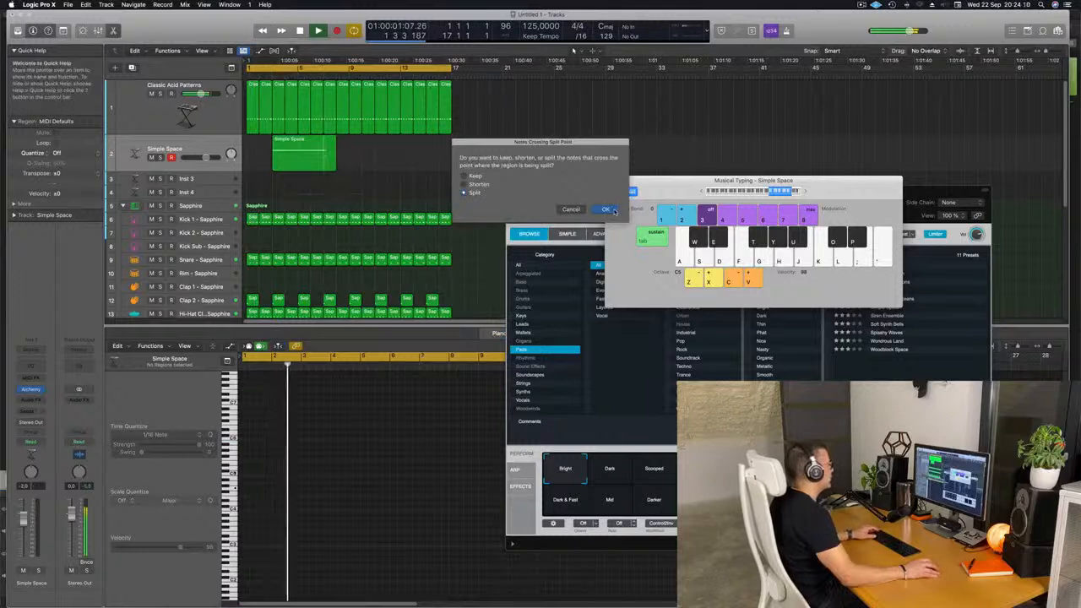
pyautogui.click(613, 210)
pyautogui.moveTo(306, 145); pyautogui.dragTo(280, 145)
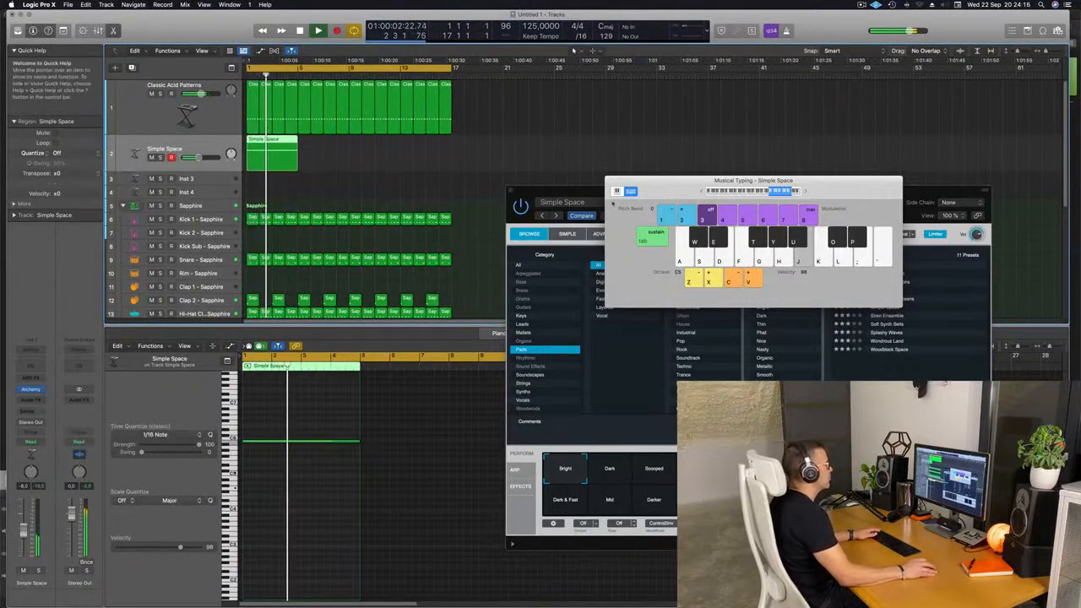
# Play the loop and audition Simple Space's Scooped, Dark, Resonant and Dark & Fast snapshots
pyautogui.moveTo(561, 190); pyautogui.dragTo(408, 122)
pyautogui.press('space')
pyautogui.press('space')
pyautogui.click(501, 400)
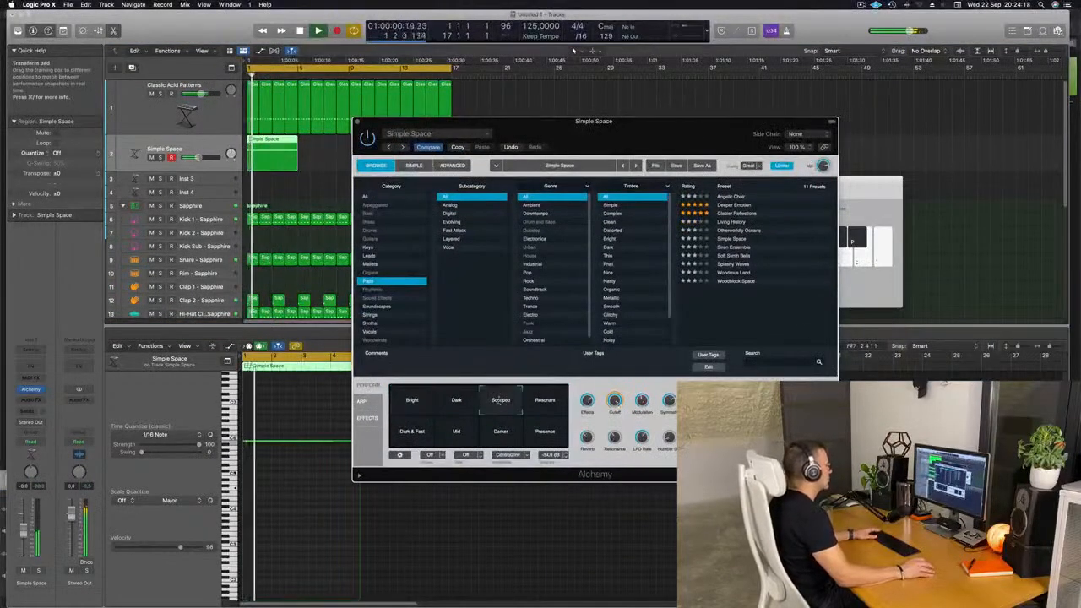
pyautogui.click(460, 401)
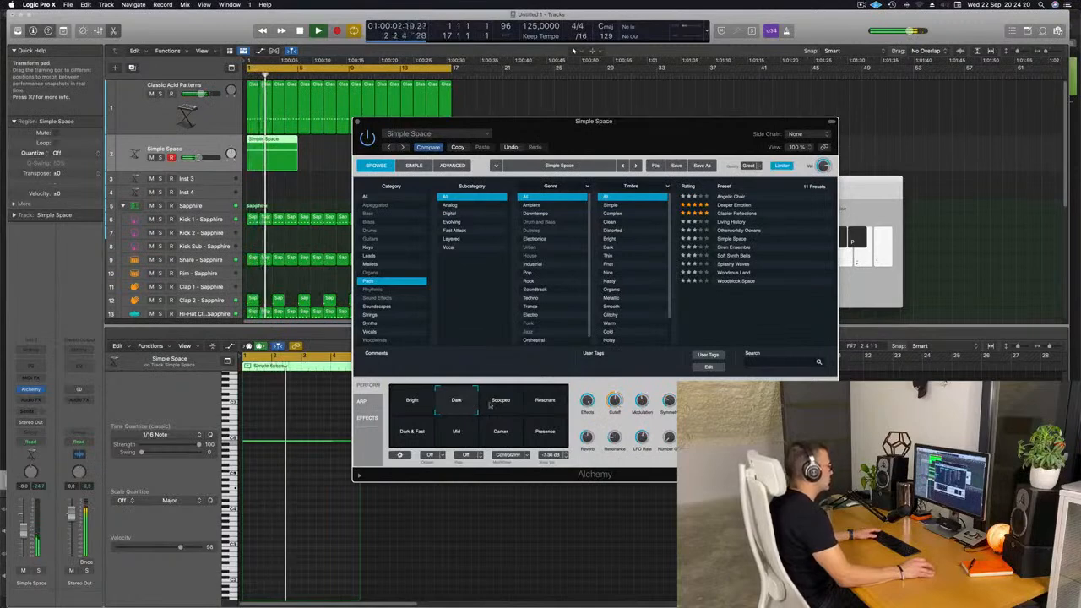
pyautogui.click(553, 403)
pyautogui.click(420, 432)
# Raise the Simple Space track's volume to about -0.2 dB, compare the Mid, Darker and Presence snapshots, and settle on Darker
pyautogui.moveTo(25, 530); pyautogui.dragTo(30, 523)
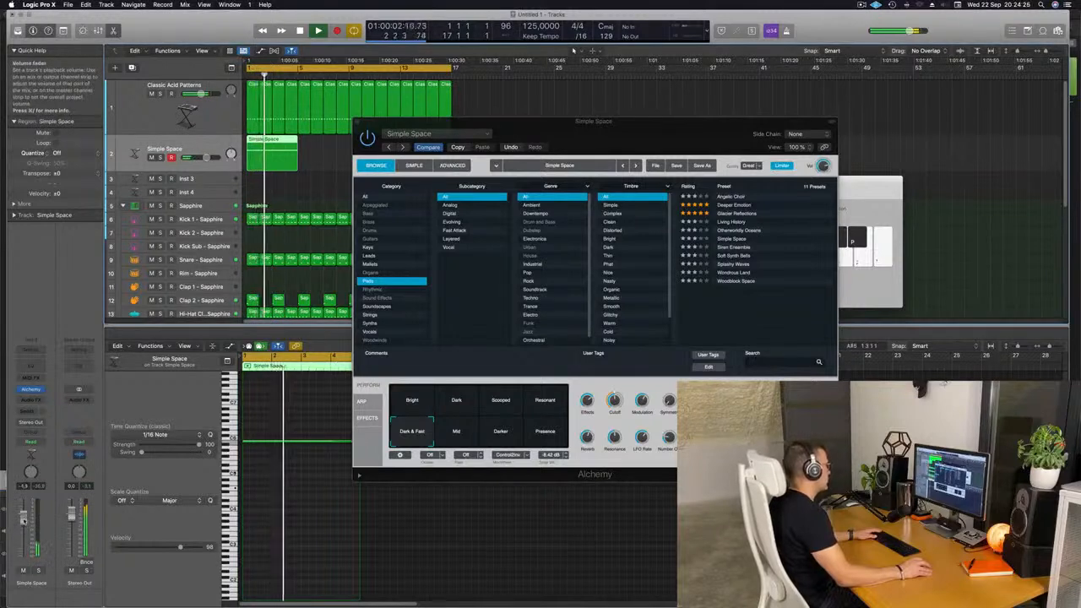
pyautogui.click(461, 438)
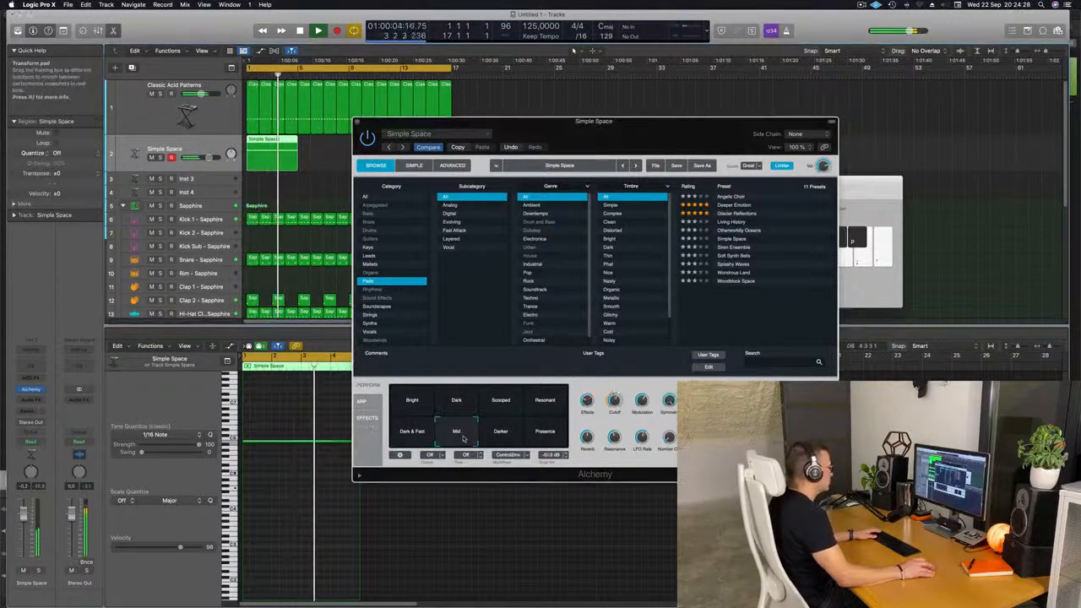
pyautogui.click(499, 436)
pyautogui.click(535, 433)
pyautogui.click(455, 435)
pyautogui.click(500, 433)
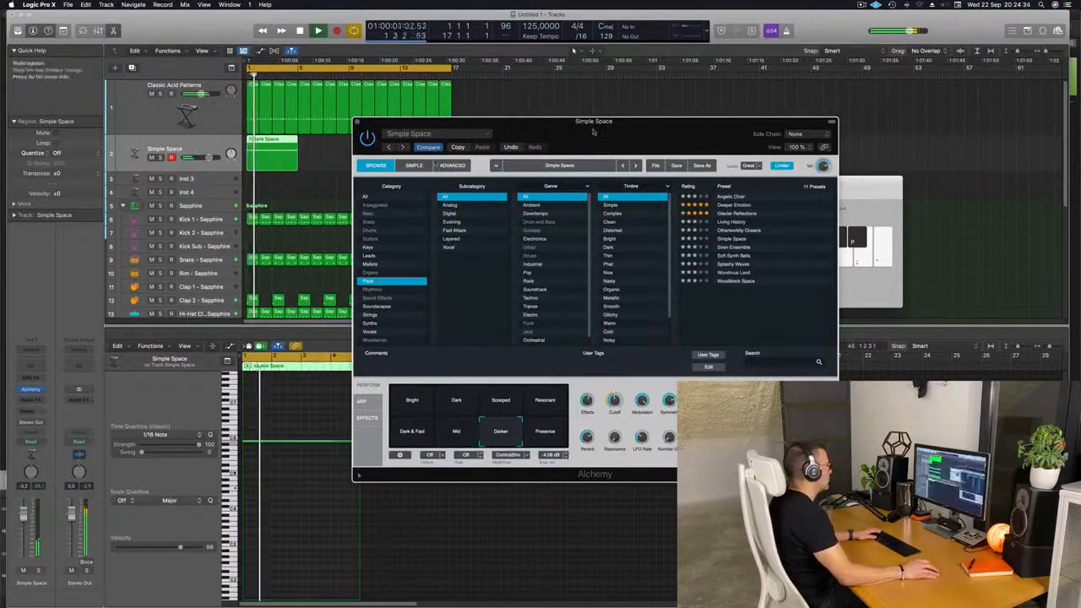
# Repeat the four-bar Simple Space region three times to fill the 16-bar loop
pyautogui.moveTo(594, 125); pyautogui.dragTo(1003, 140)
pyautogui.click(311, 159)
pyautogui.click(254, 159)
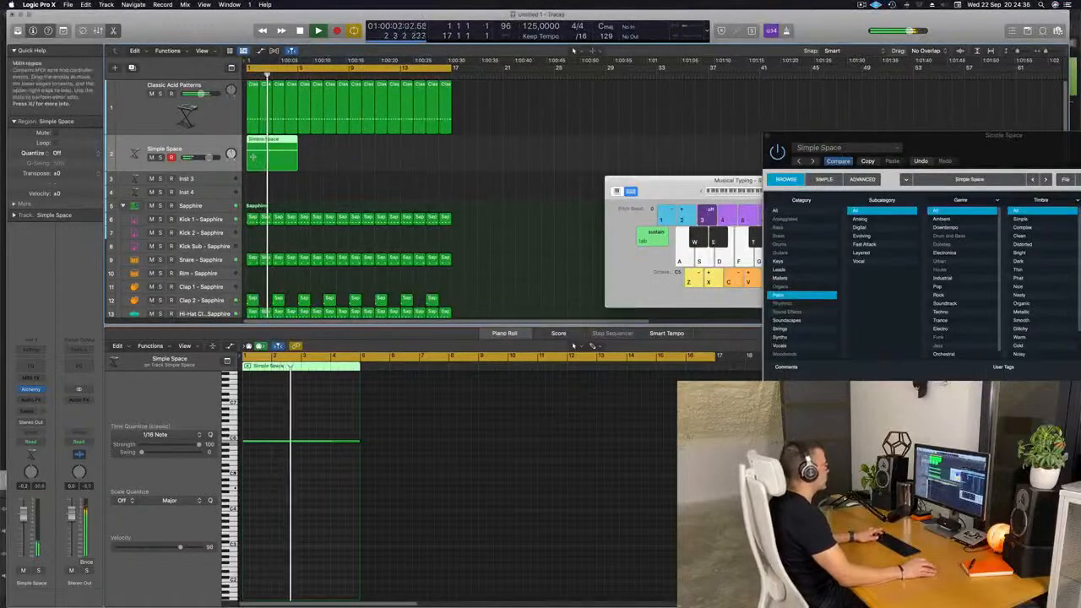
pyautogui.press('super+r')
pyautogui.press('super+r')
pyautogui.press('super+r')
# Boost Alchemy's output volume to about 7 dB and close the instrument's window
pyautogui.moveTo(951, 134); pyautogui.dragTo(658, 58)
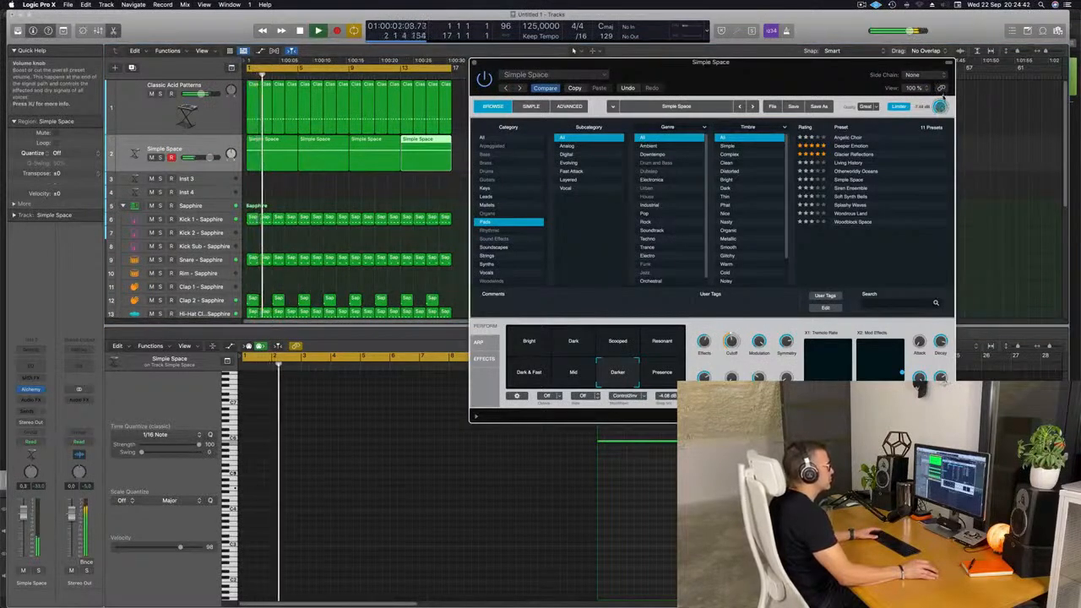
pyautogui.moveTo(712, 75); pyautogui.dragTo(731, 78)
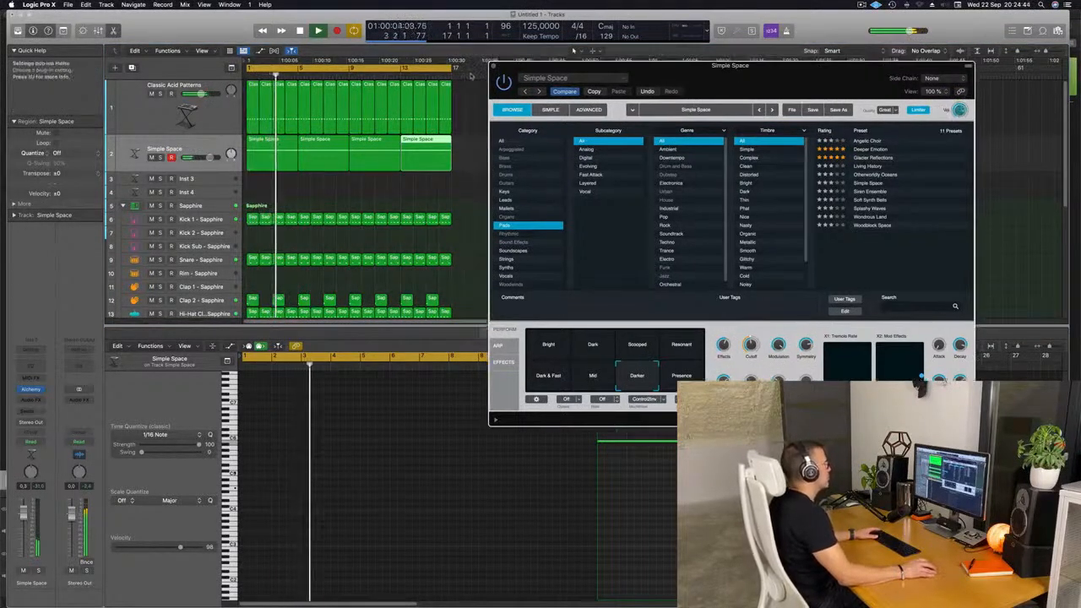
pyautogui.click(494, 65)
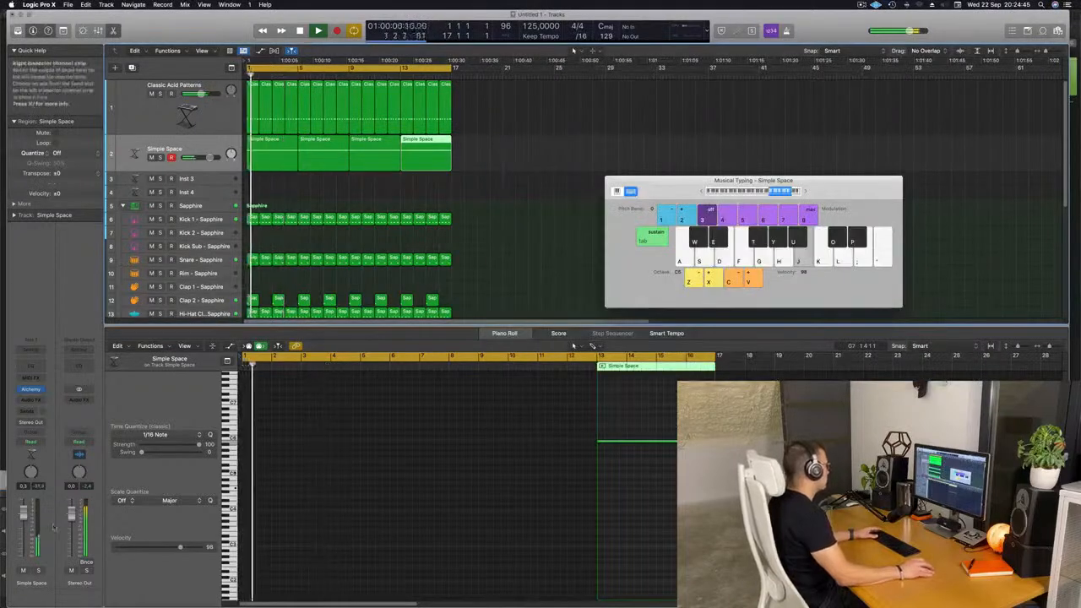
# Insert the Step FX multi-effect on the Simple Space track and raise the track's volume to about 3.0 dB
pyautogui.click(38, 398)
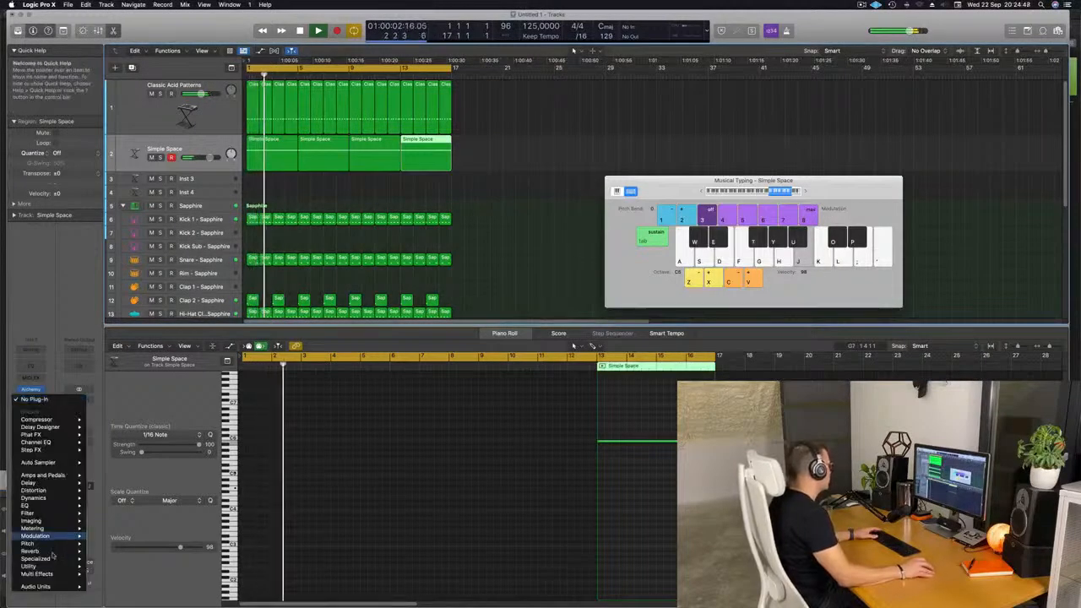
pyautogui.moveTo(59, 574)
pyautogui.click(156, 582)
pyautogui.moveTo(603, 127); pyautogui.dragTo(729, 121)
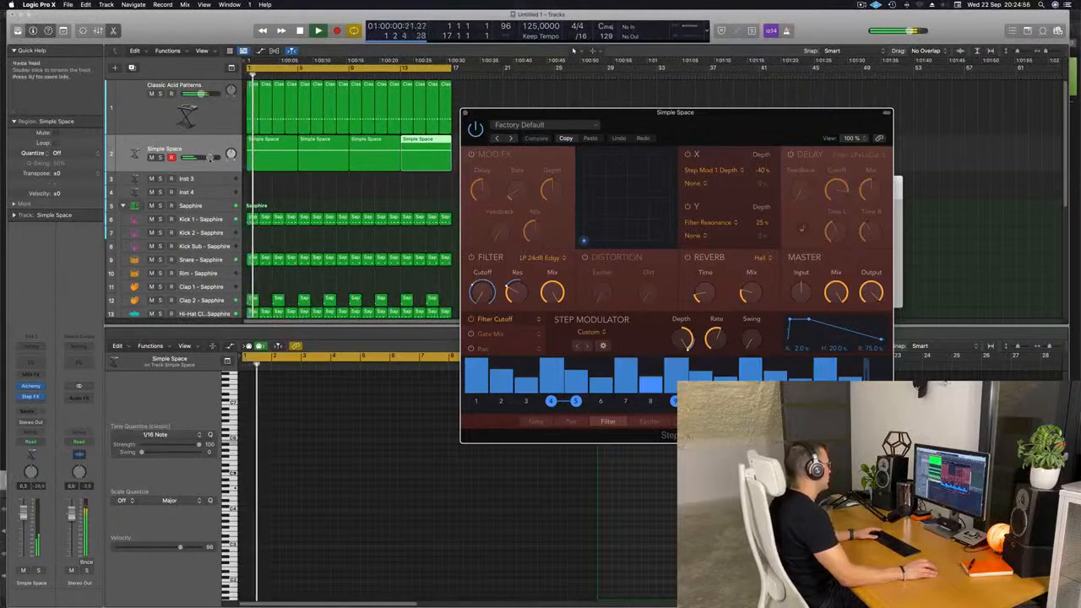
pyautogui.moveTo(210, 158); pyautogui.dragTo(211, 158)
# Load Step FX's Broken Echoes preset and reduce the master mix to about 51%
pyautogui.moveTo(758, 120); pyautogui.dragTo(640, 136)
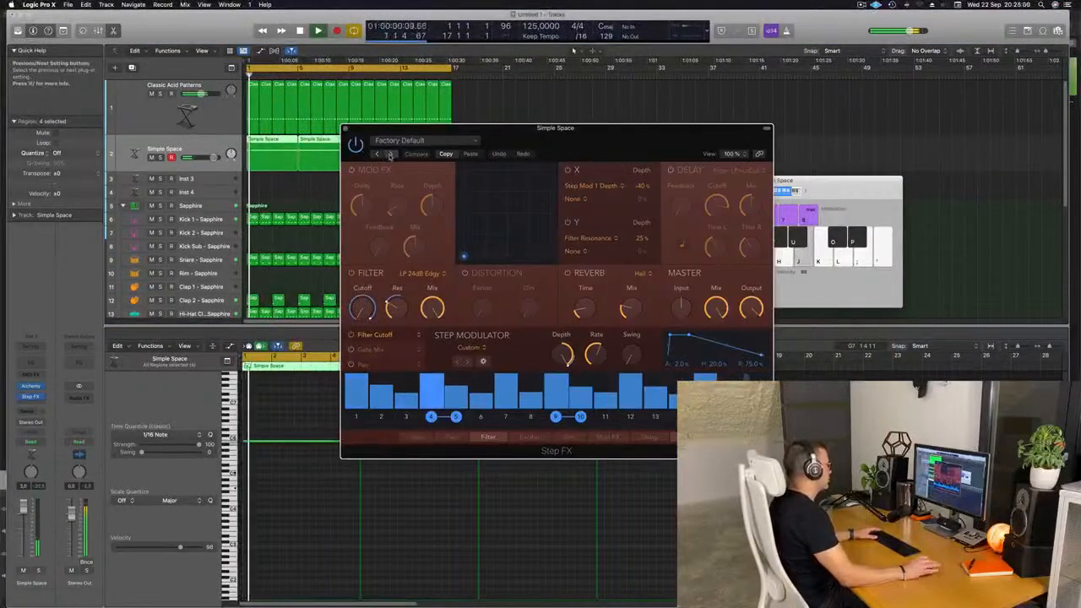
pyautogui.click(393, 156)
pyautogui.click(393, 155)
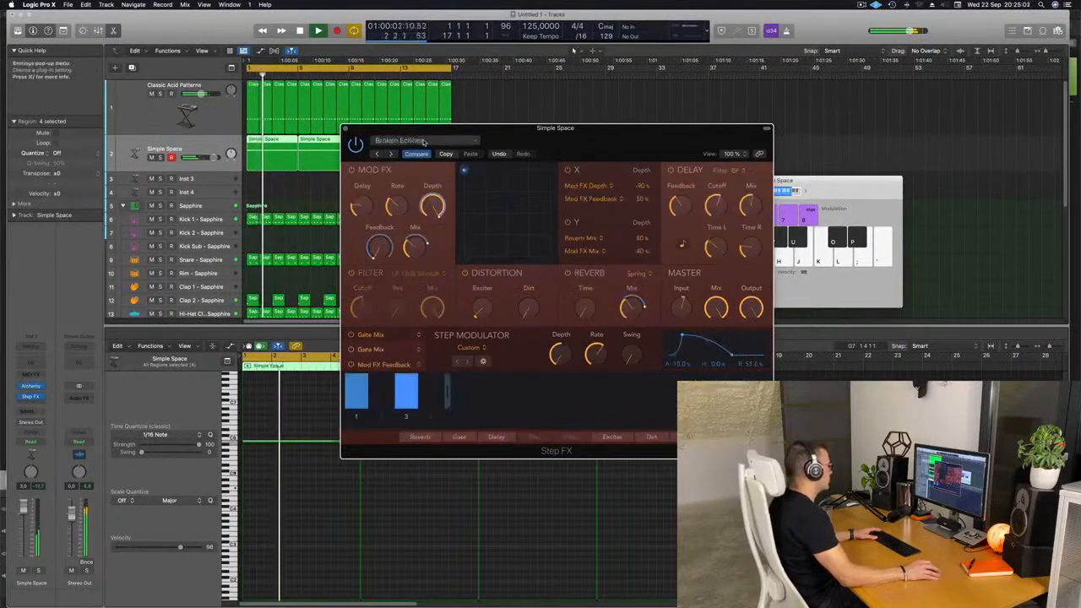
pyautogui.click(422, 141)
pyautogui.click(583, 135)
pyautogui.moveTo(583, 135); pyautogui.dragTo(603, 182)
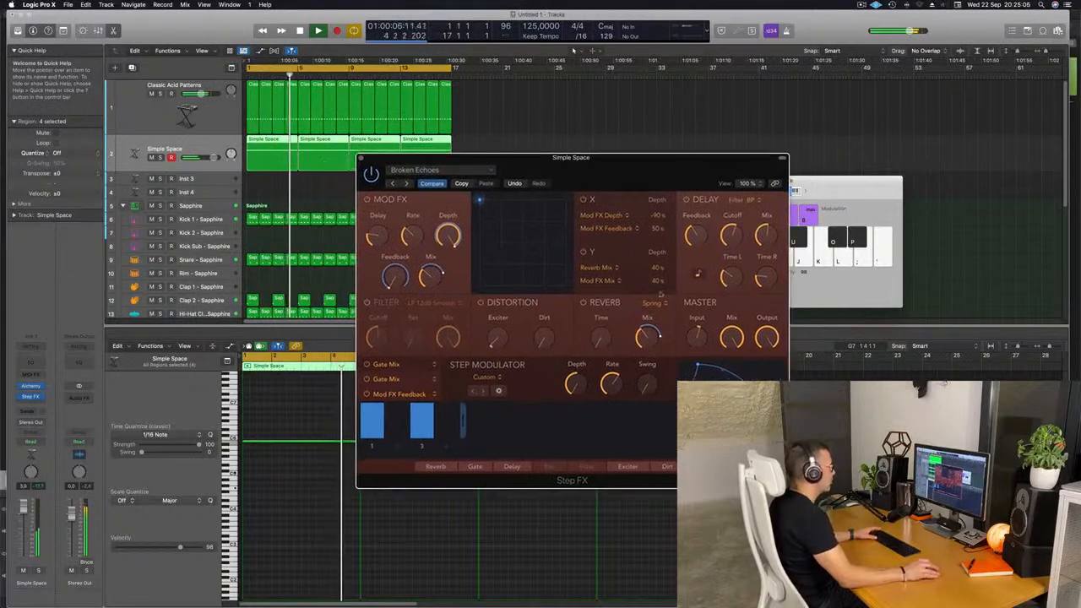
pyautogui.moveTo(735, 336)
pyautogui.mouseDown()
pyautogui.moveTo(735, 355)
pyautogui.moveTo(736, 338)
pyautogui.mouseUp()
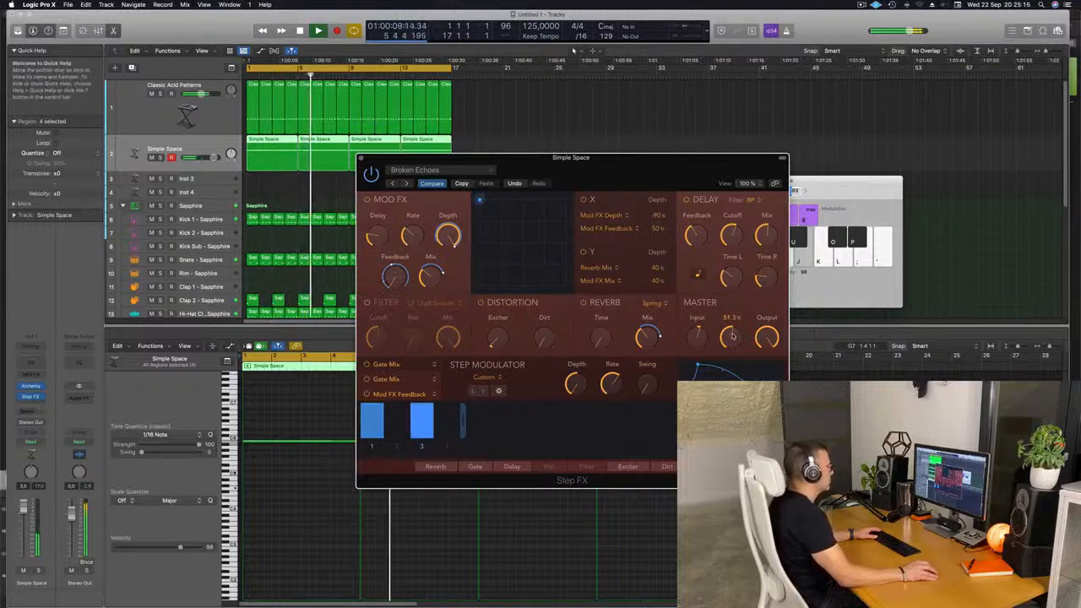
# Copy the first one-bar Classic Acid Patterns region to the start of the Inst 3 track
pyautogui.moveTo(733, 337); pyautogui.dragTo(733, 337)
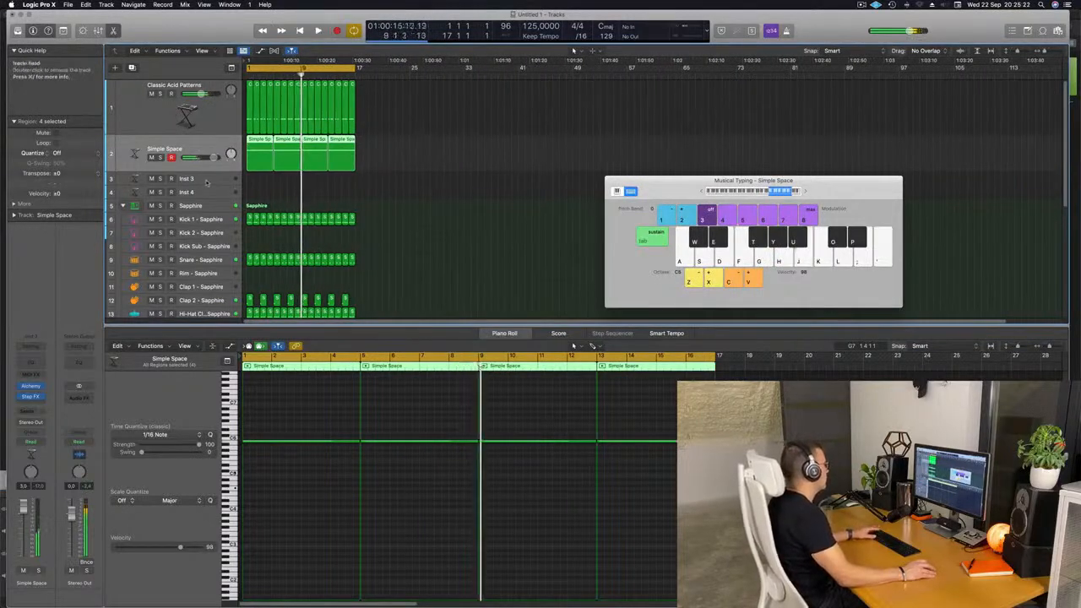
pyautogui.click(205, 183)
pyautogui.scroll(-3, 386, 209)
pyautogui.press('space')
pyautogui.scroll(3, 395, 211)
pyautogui.press('space')
pyautogui.click(248, 113)
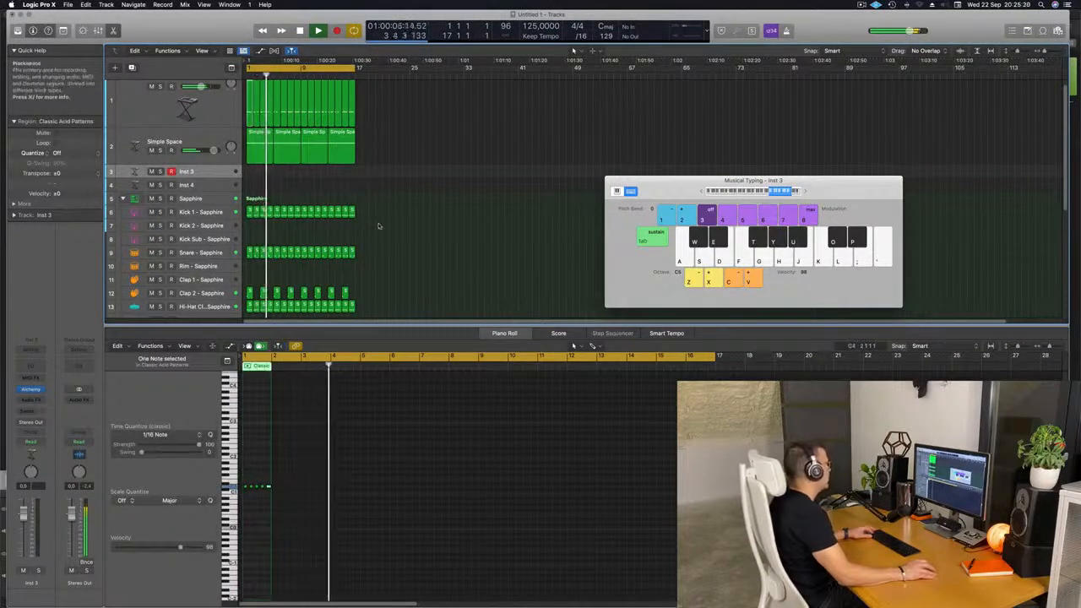
pyautogui.scroll(-1, 378, 225)
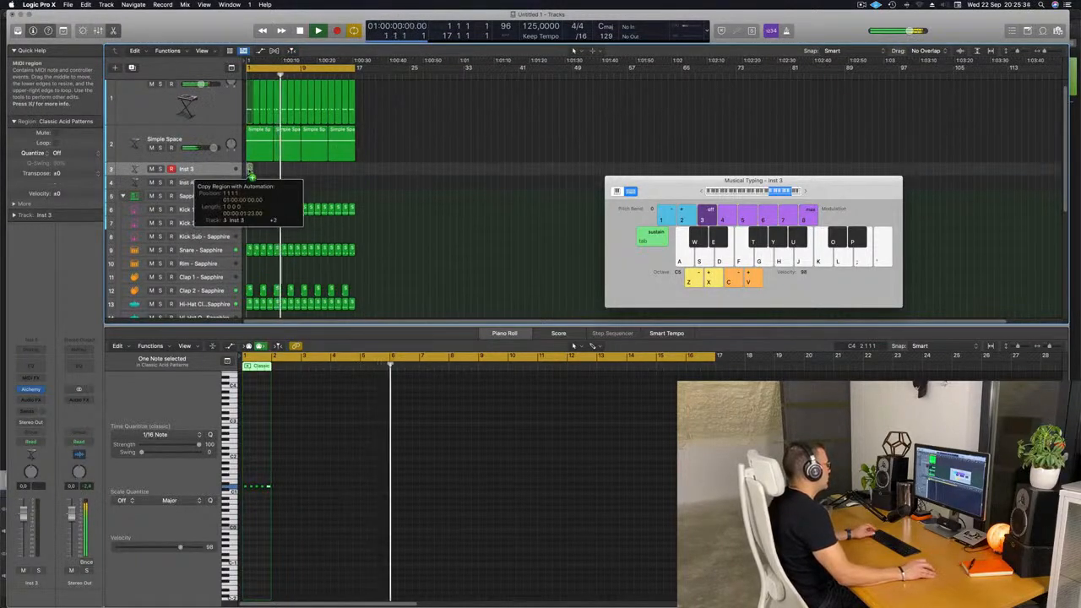
# Delete every note except the first in the region copied to Inst 3
pyautogui.moveTo(299, 481); pyautogui.dragTo(241, 511)
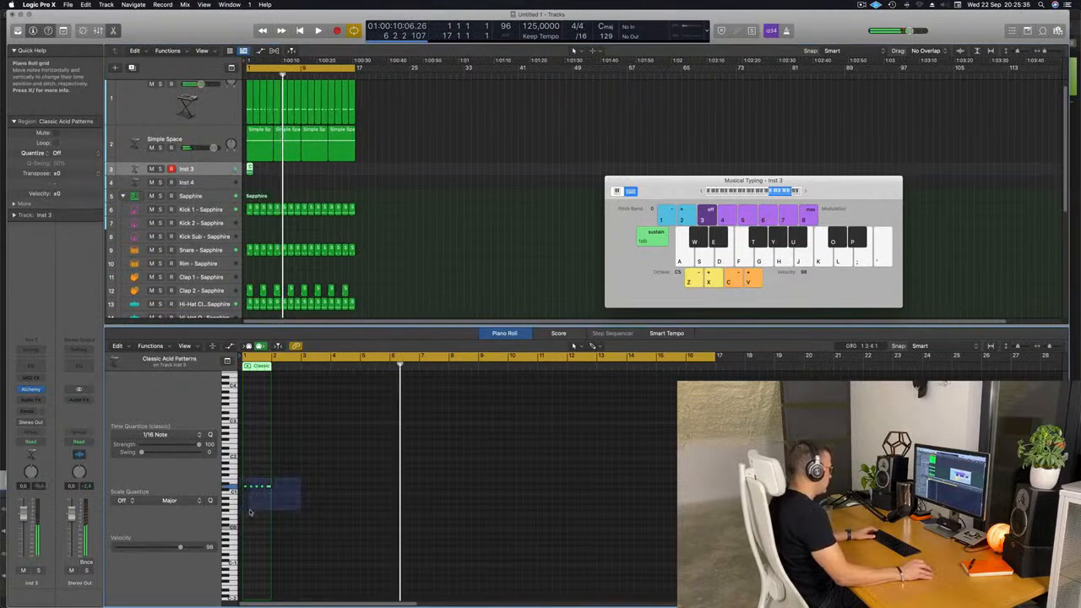
pyautogui.press('Return')
pyautogui.press('space')
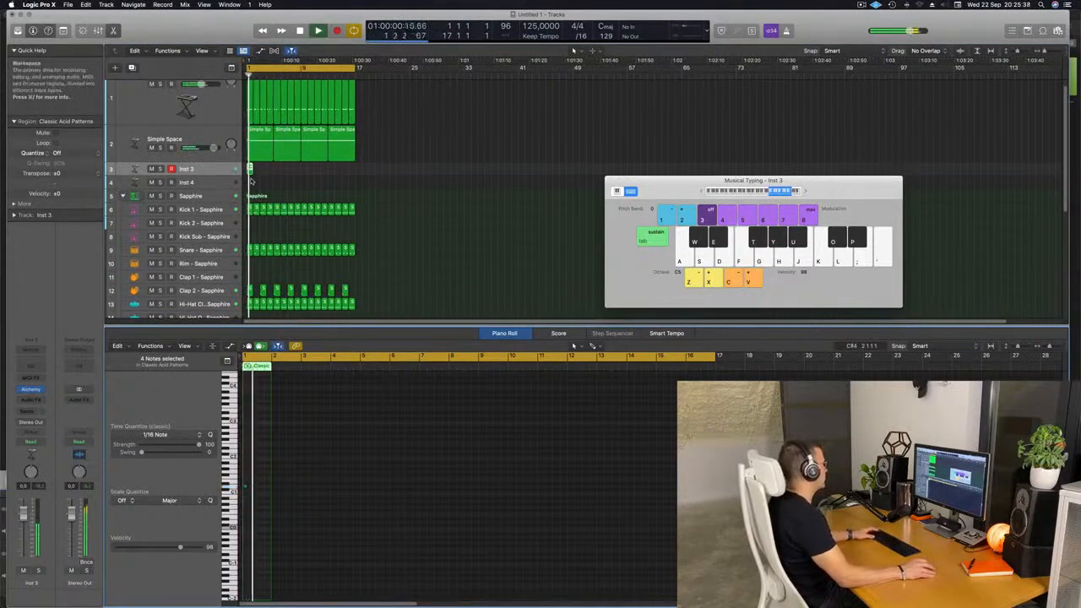
pyautogui.scroll(6, 255, 178)
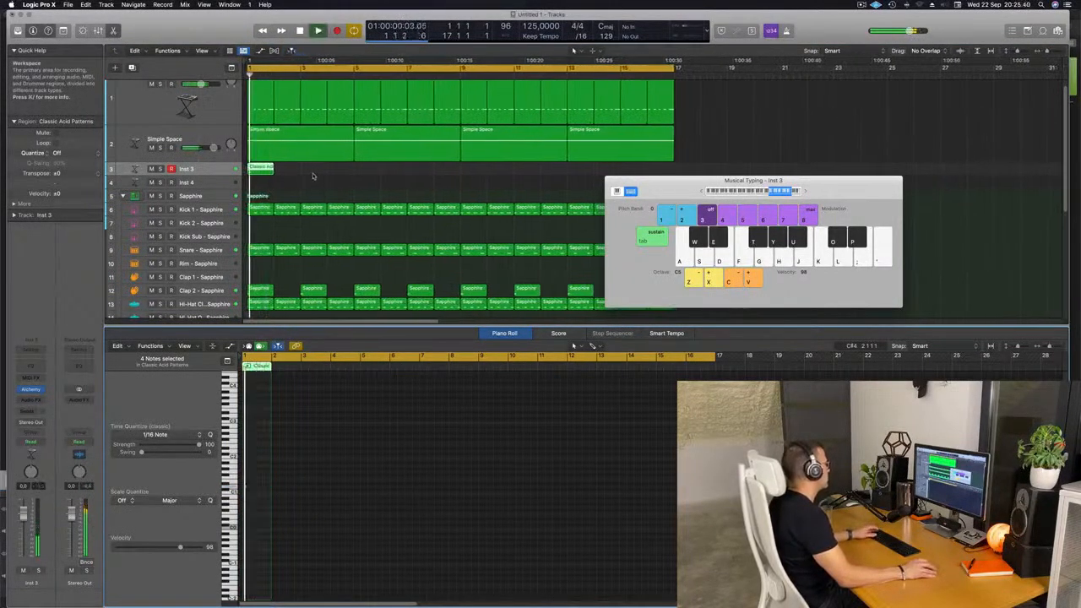
# Load Alchemy's Bright Punchy Synth preset from the Brass category on the Inst 3 track
pyautogui.click(31, 390)
pyautogui.click(351, 219)
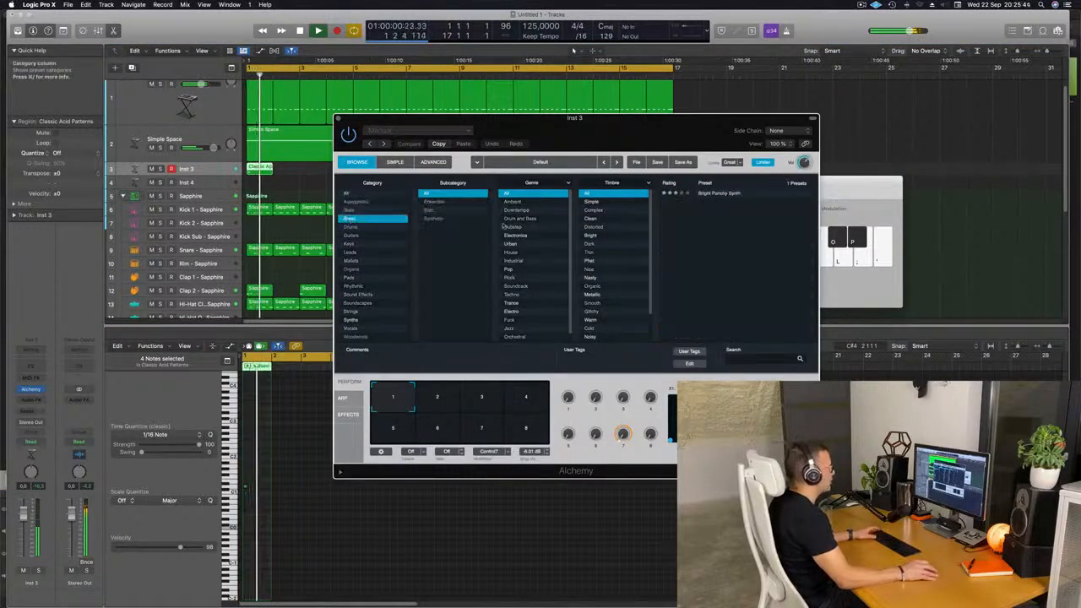
pyautogui.click(712, 193)
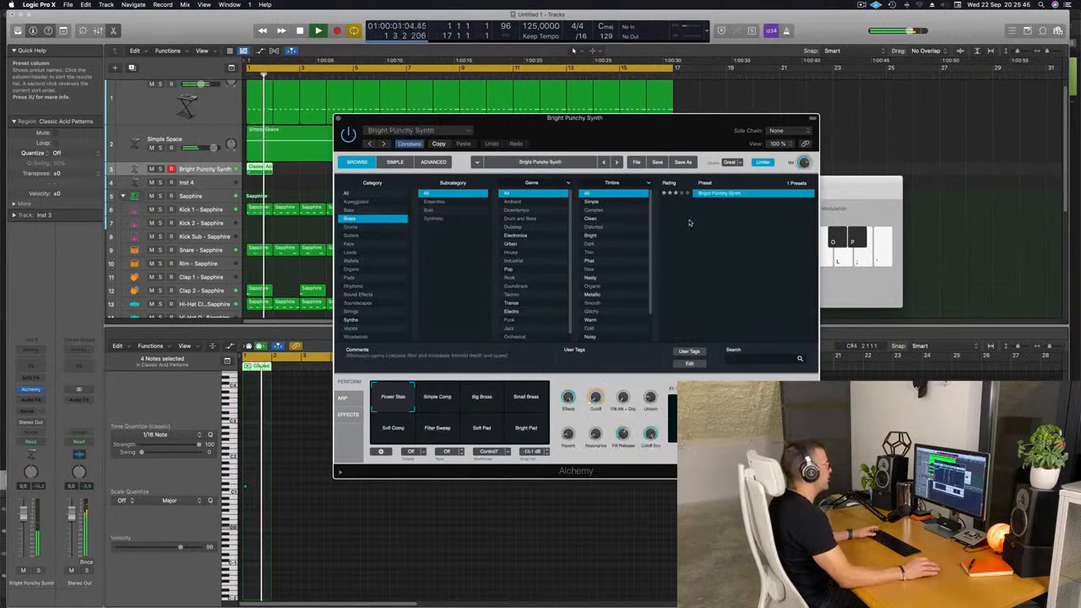
pyautogui.moveTo(657, 135); pyautogui.dragTo(606, 143)
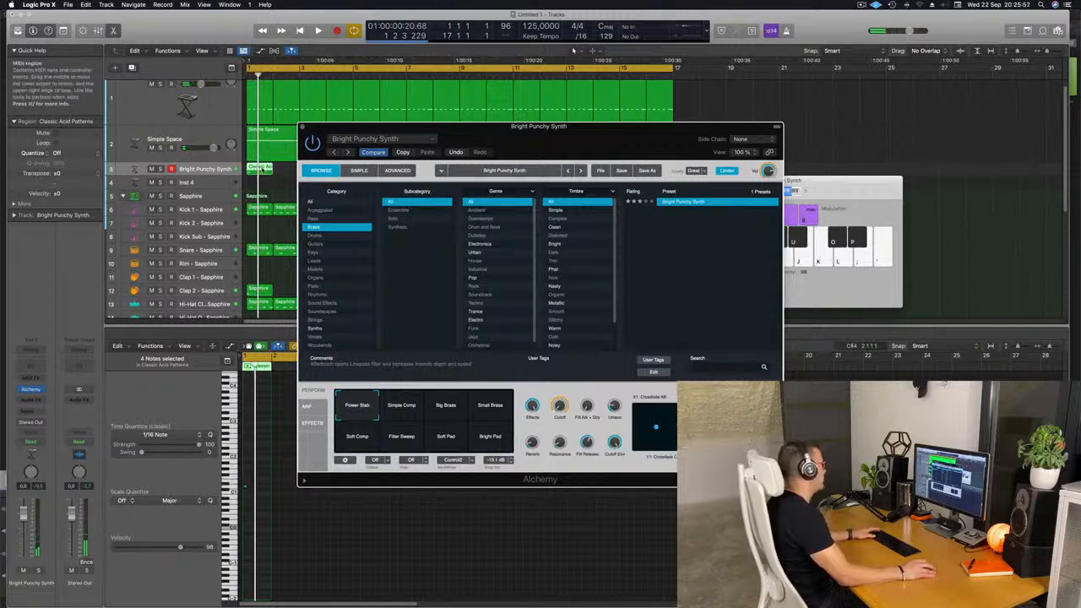
# Transpose the single note in the Bright Punchy Synth track's region up two octaves
pyautogui.press('e')
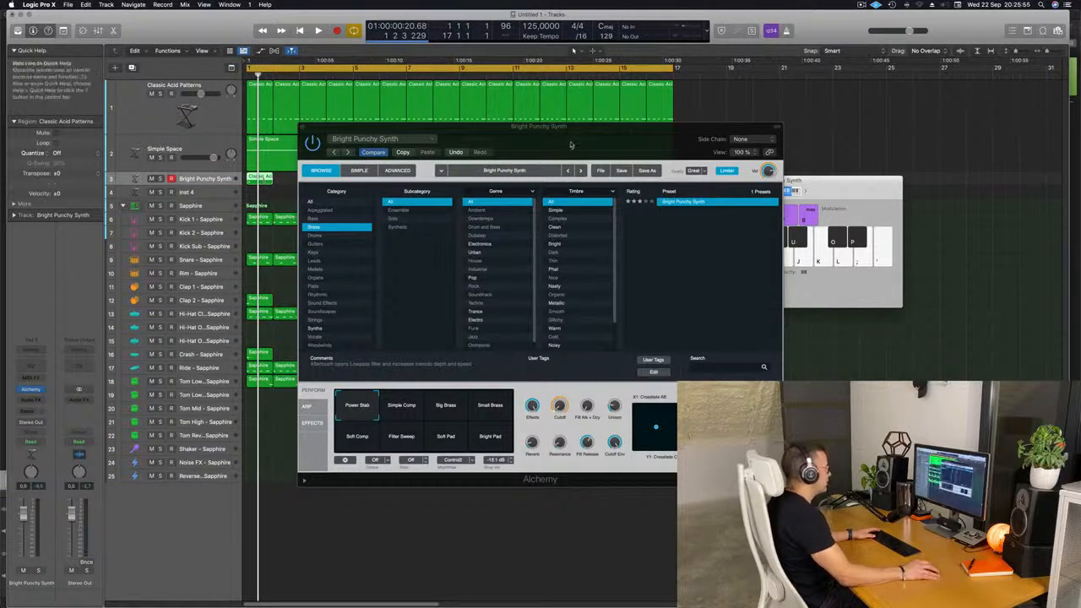
pyautogui.moveTo(534, 138); pyautogui.dragTo(702, 104)
pyautogui.doubleClick(260, 177)
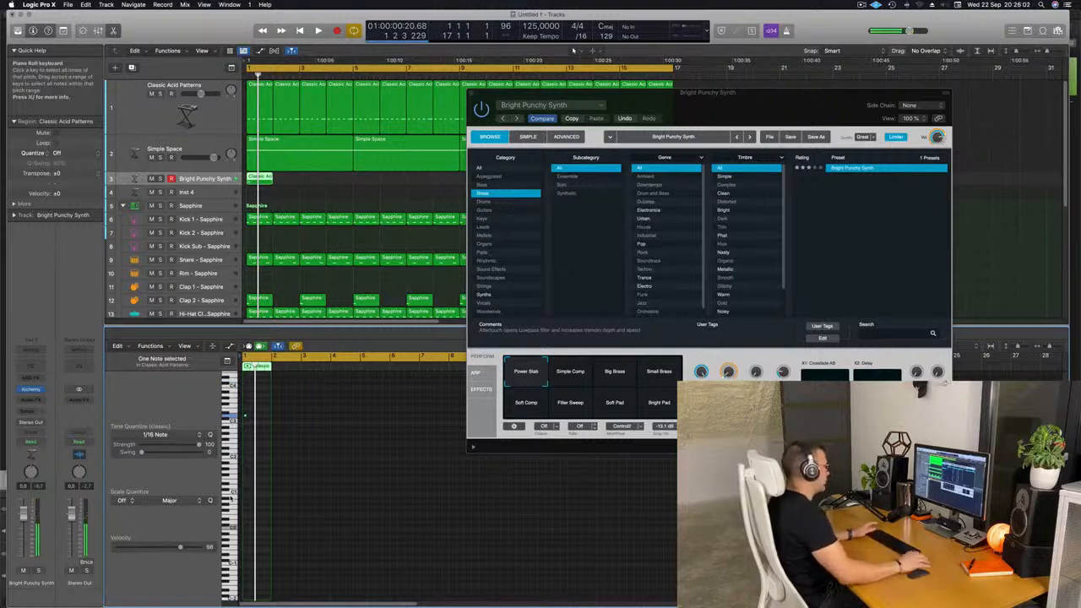
# Audition several of Alchemy's performance snapshots and settle on Soft Pad for the Bright Punchy Synth
pyautogui.click(571, 372)
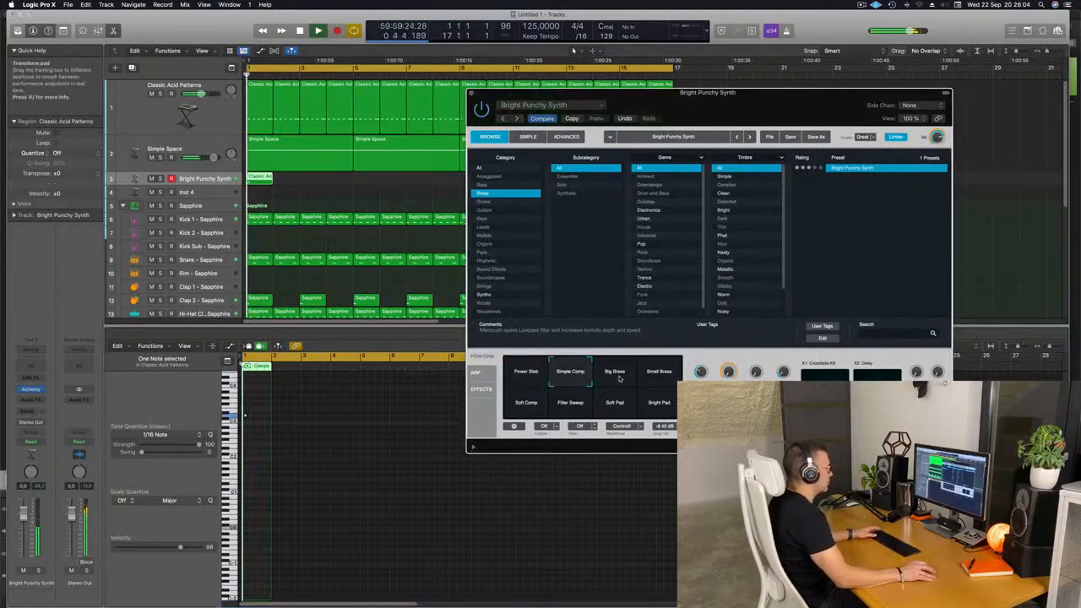
pyautogui.click(623, 378)
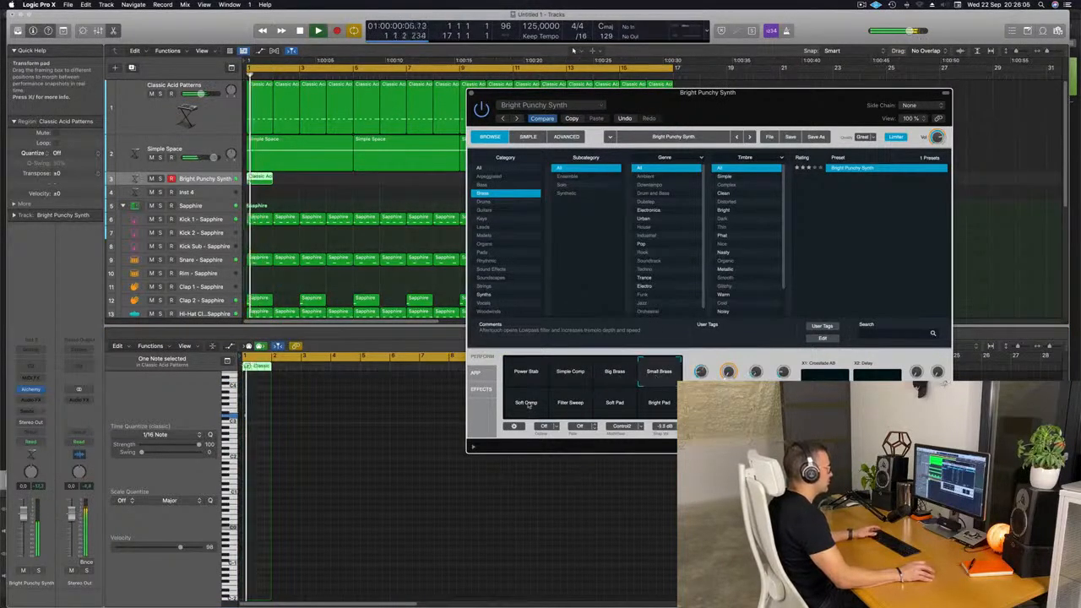
pyautogui.click(615, 403)
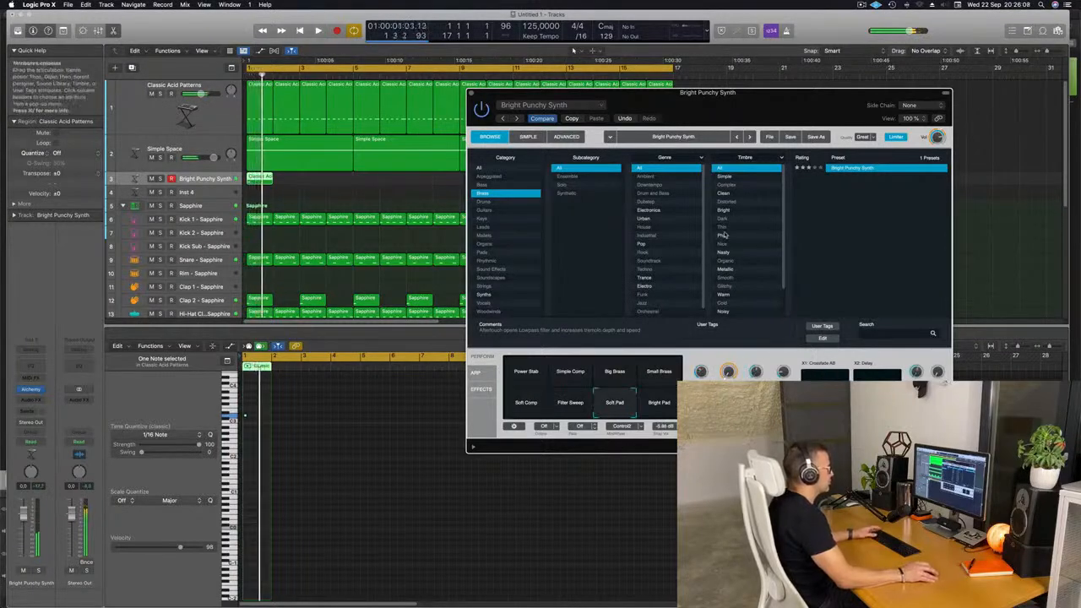
pyautogui.moveTo(791, 94); pyautogui.dragTo(796, 63)
pyautogui.press('space')
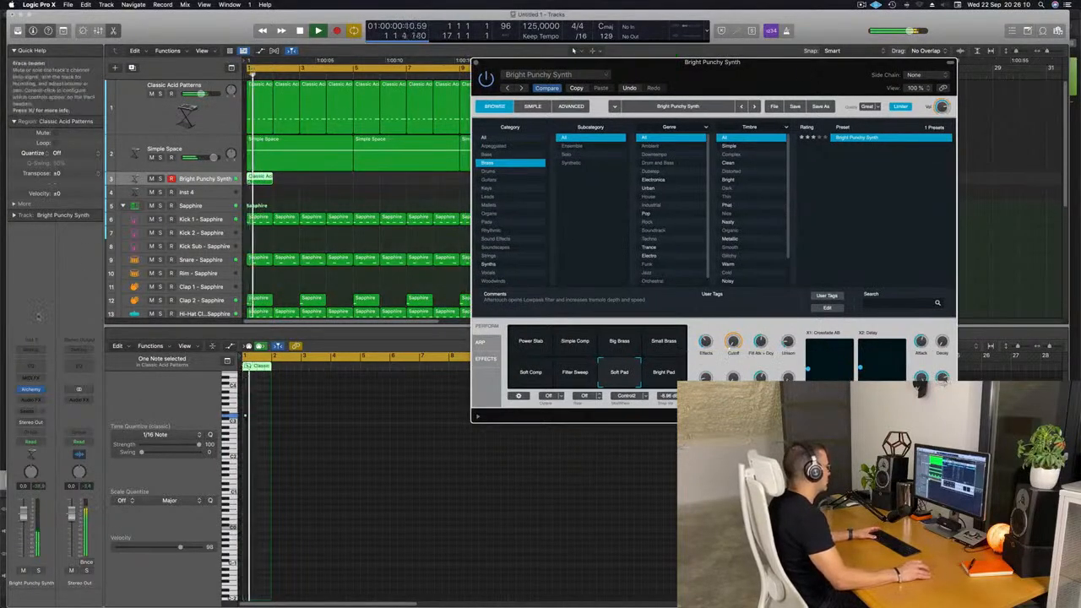
# Raise the Bright Punchy Synth track's volume to 0.7 dB during playback
pyautogui.moveTo(22, 514); pyautogui.dragTo(22, 512)
pyautogui.press('space')
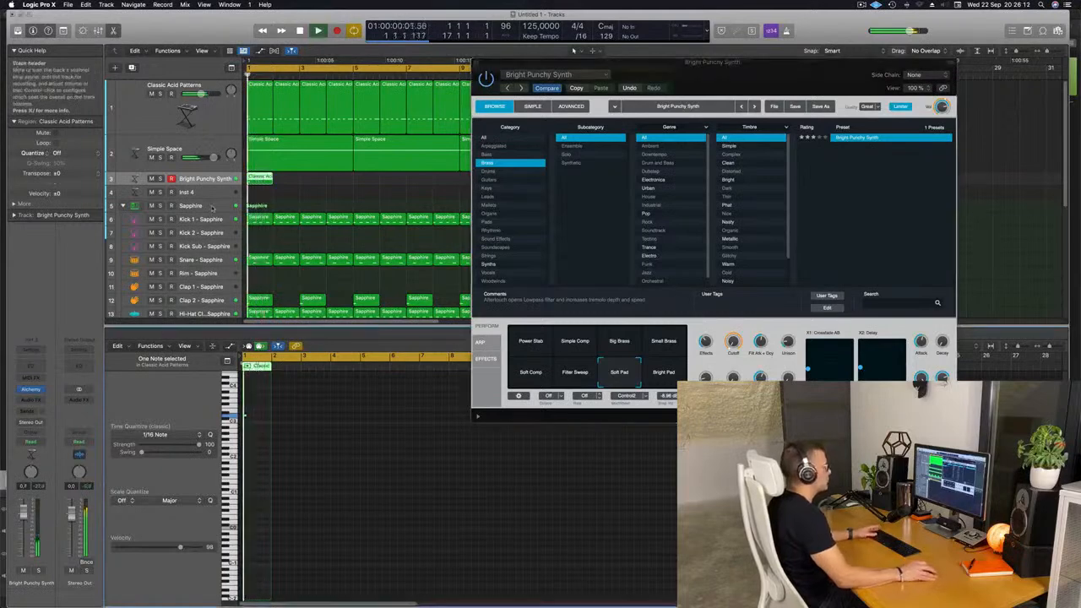
pyautogui.moveTo(893, 85); pyautogui.dragTo(855, 91)
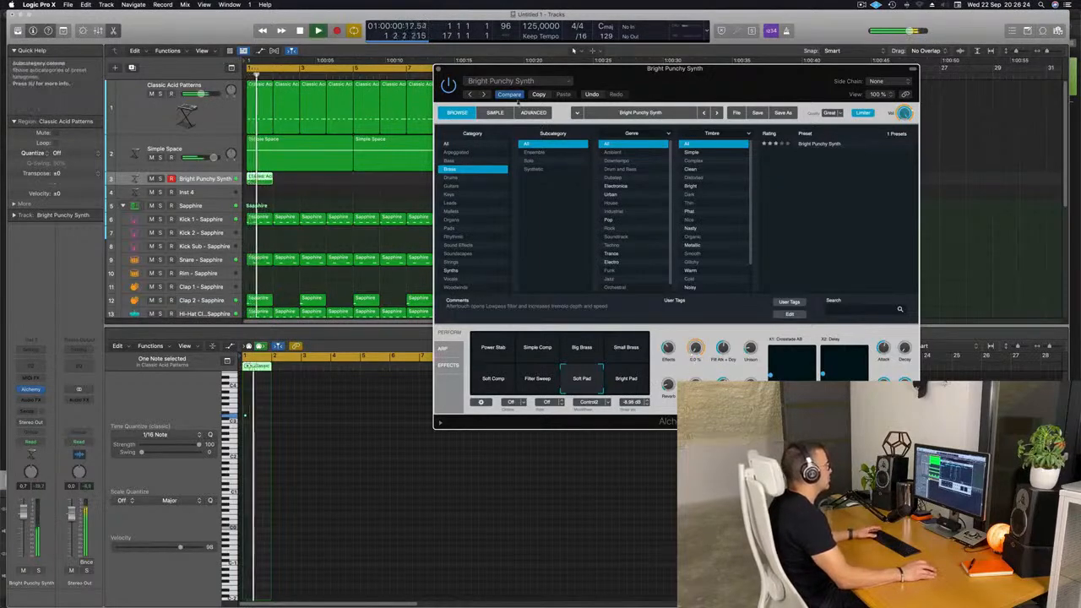
# Hide the Alchemy window and repeat the one-bar Bright Punchy Synth region to fill the 16-bar loop
pyautogui.press('v')
pyautogui.press('super+k')
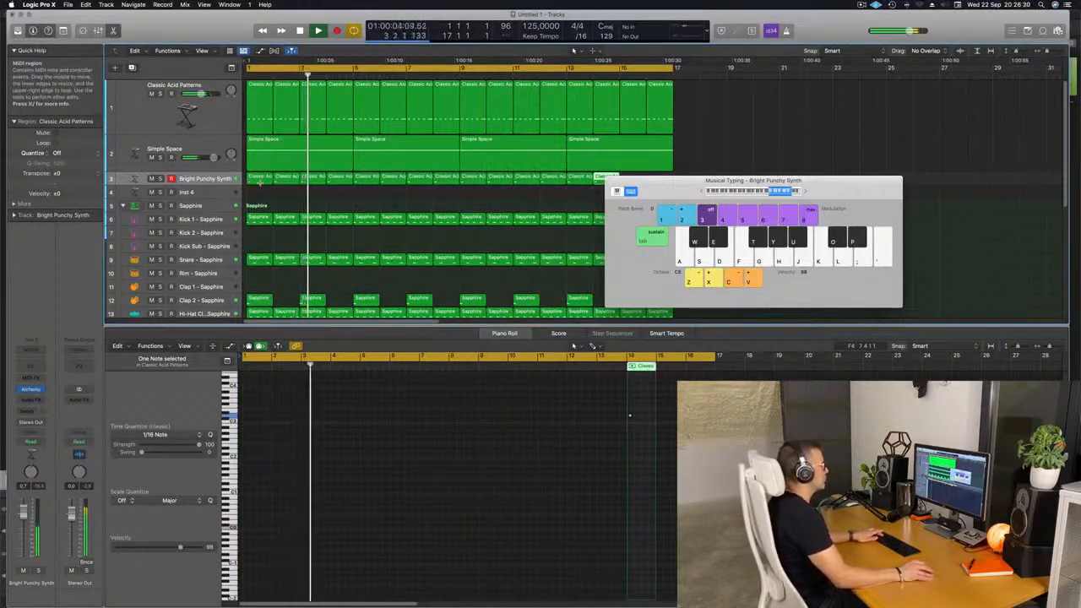
pyautogui.moveTo(607, 183); pyautogui.dragTo(792, 167)
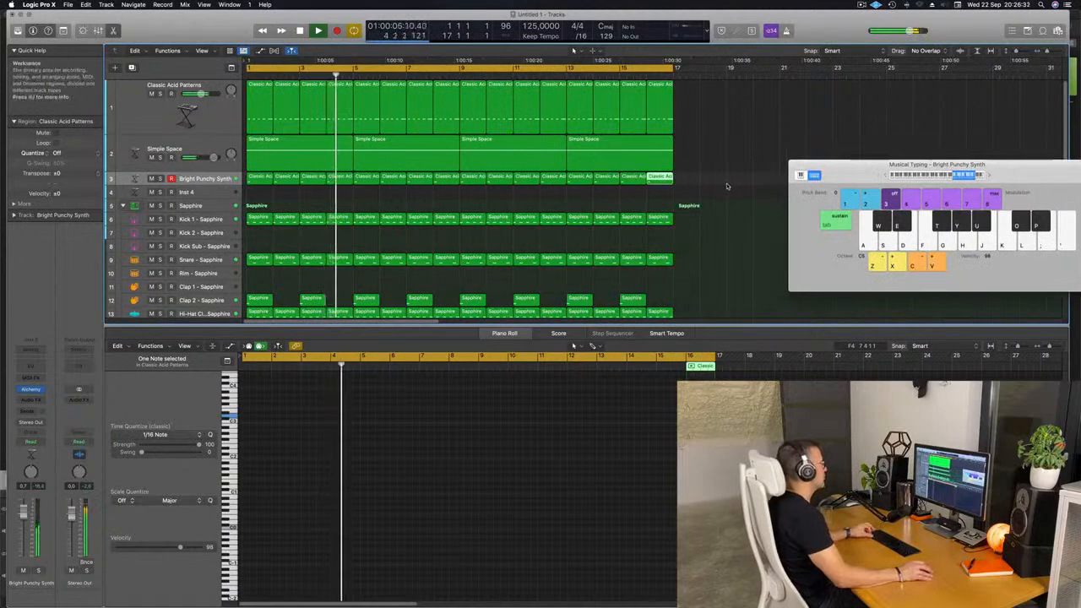
pyautogui.hscroll(-3, 657, 191)
pyautogui.scroll(-2, 399, 218)
pyautogui.scroll(-2, 399, 218)
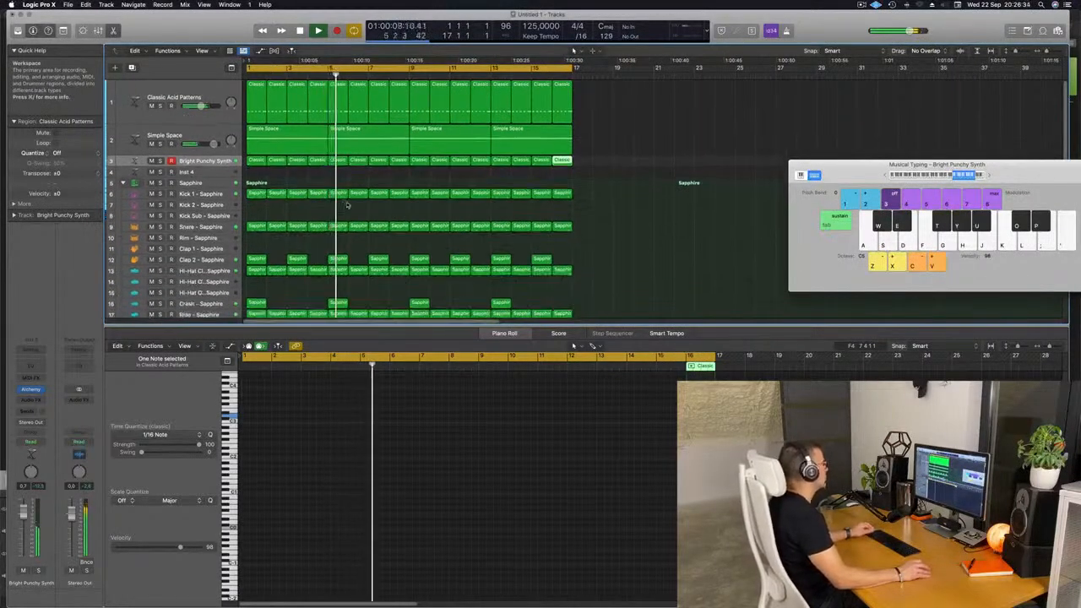
# Lower the Bright Punchy Synth track's volume to -2.8 dB and close the Musical Typing window
pyautogui.click(205, 160)
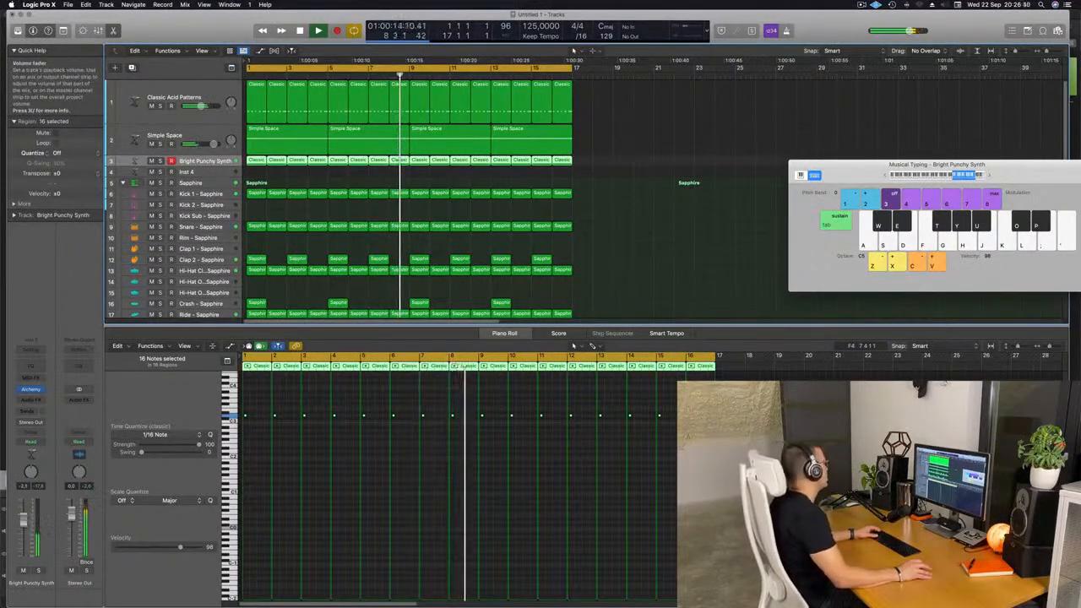
pyautogui.press('x')
pyautogui.click(651, 234)
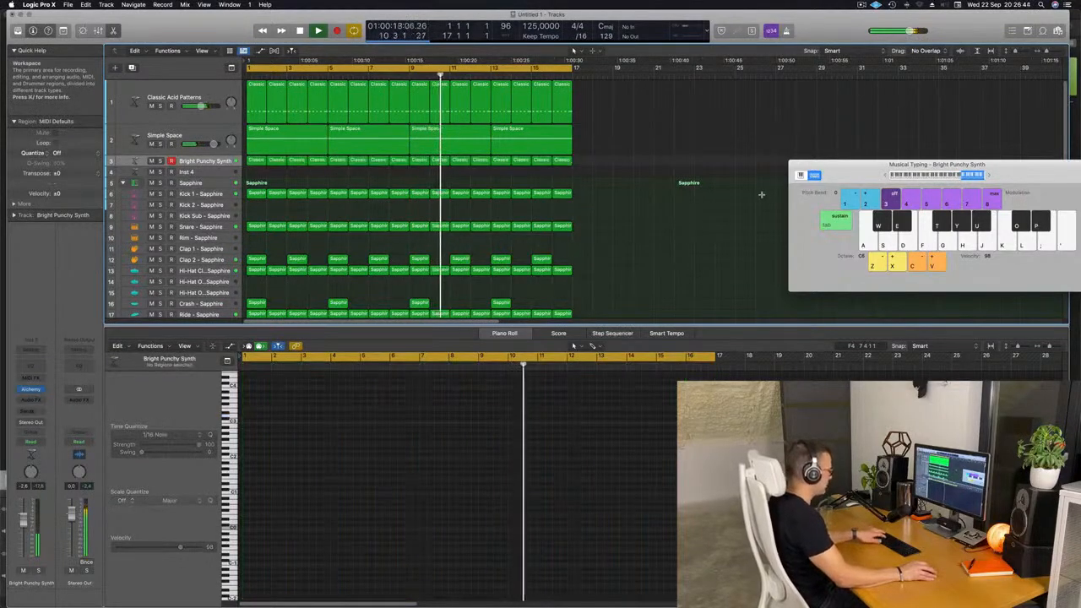
pyautogui.moveTo(796, 165); pyautogui.dragTo(624, 177)
pyautogui.click(623, 178)
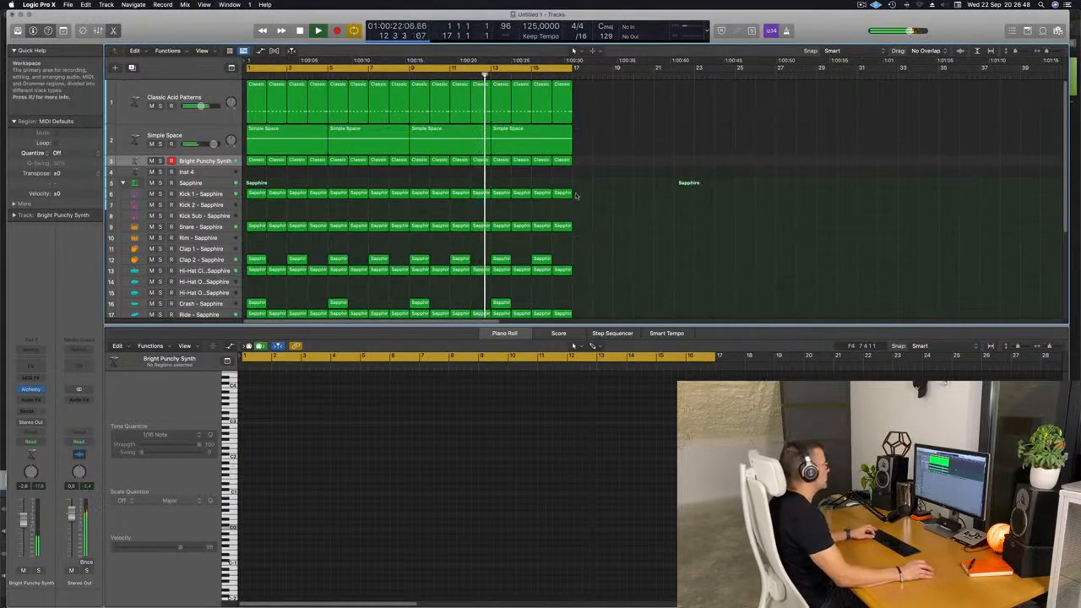
# Name and colour all regions in the arrangement by their tracks
pyautogui.press('e')
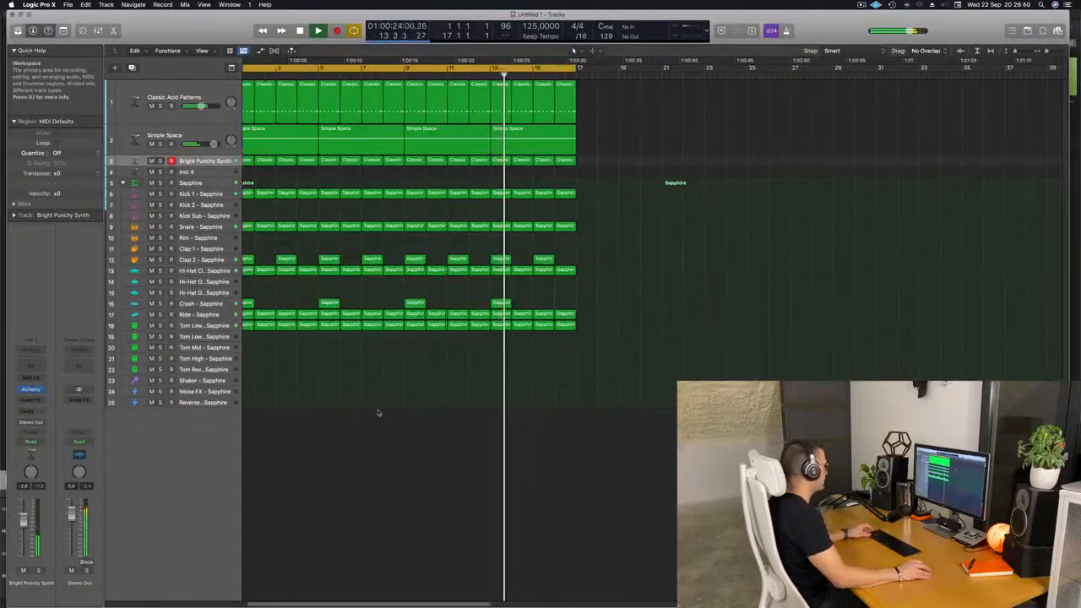
pyautogui.press('super+a')
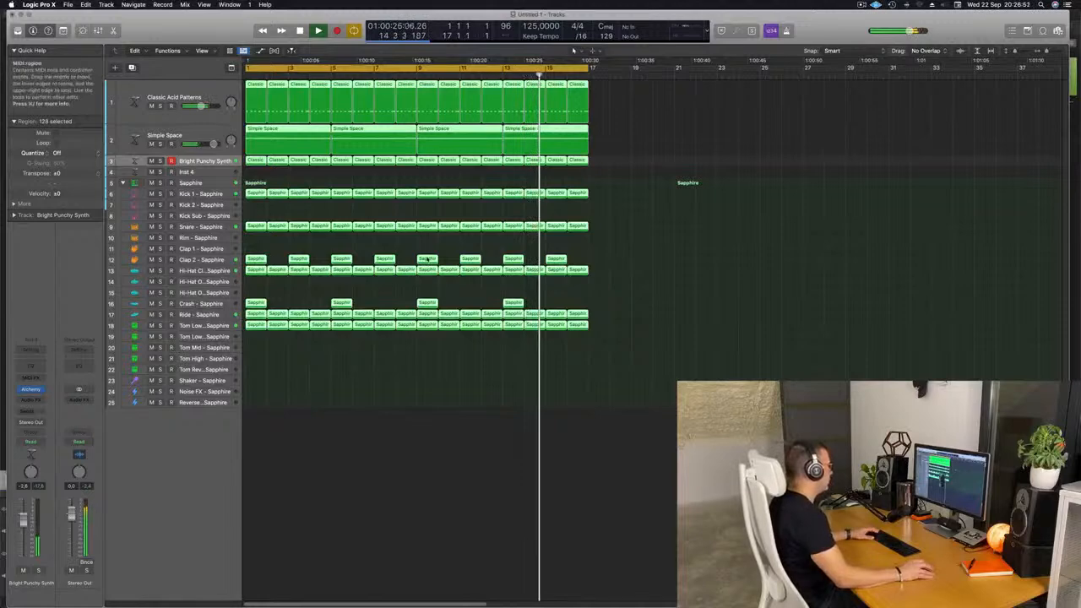
pyautogui.rightClick(424, 252)
pyautogui.click(428, 260)
pyautogui.rightClick(425, 257)
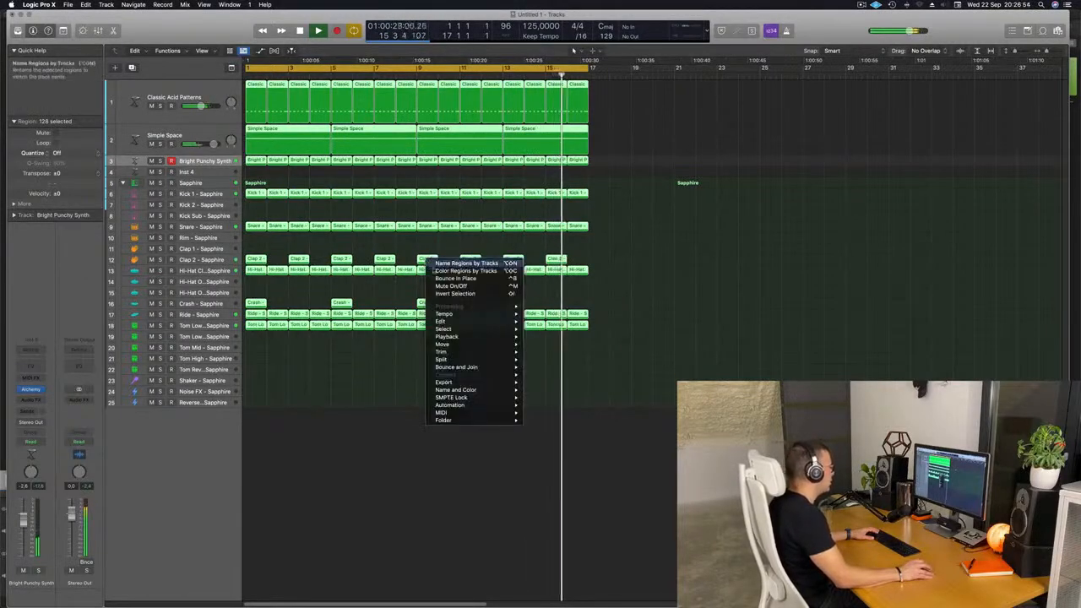
pyautogui.click(439, 269)
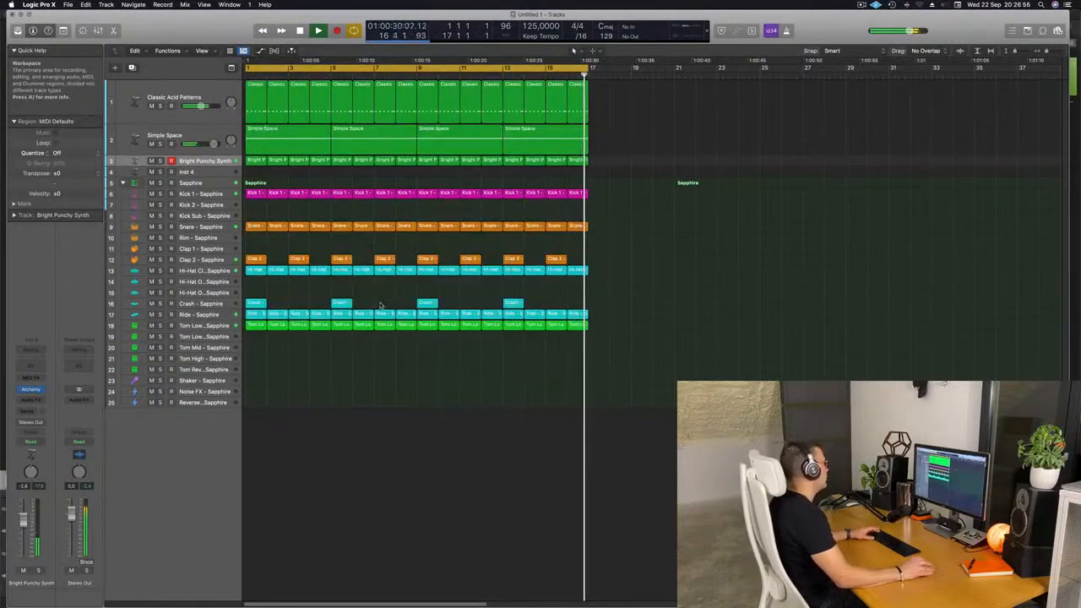
# Copy the first Kick 1 region to the start of the Shaker track and open it in the Piano Roll
pyautogui.scroll(2, 362, 405)
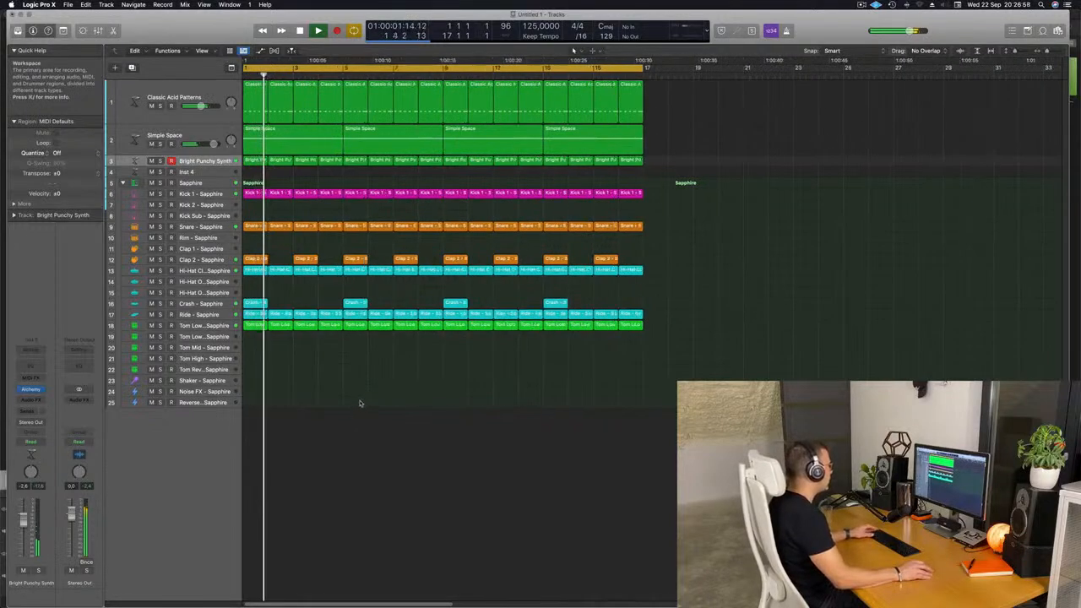
pyautogui.moveTo(257, 196); pyautogui.dragTo(251, 380)
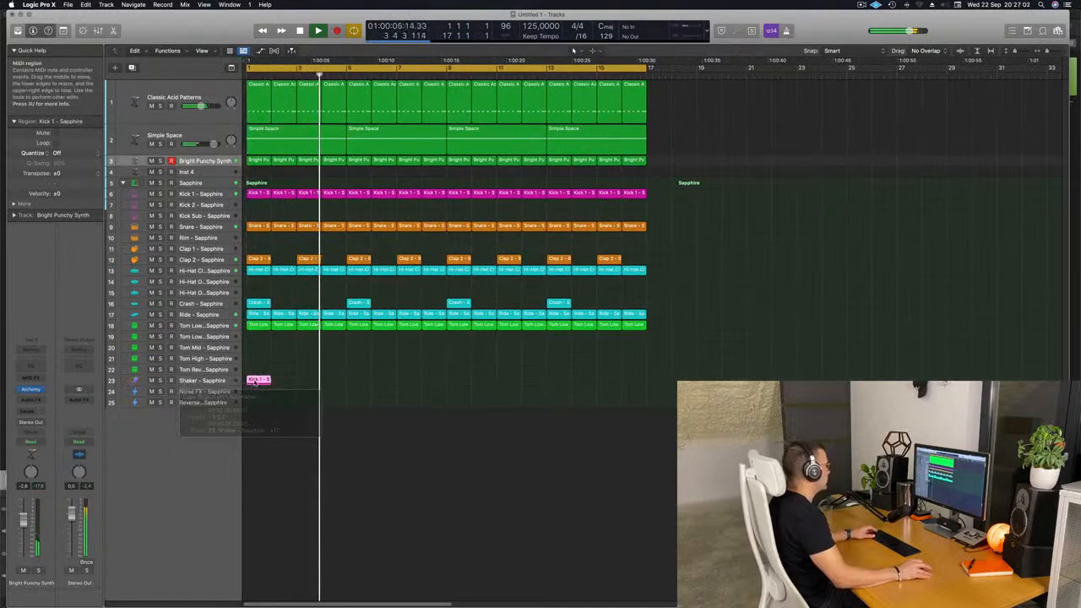
pyautogui.press('p')
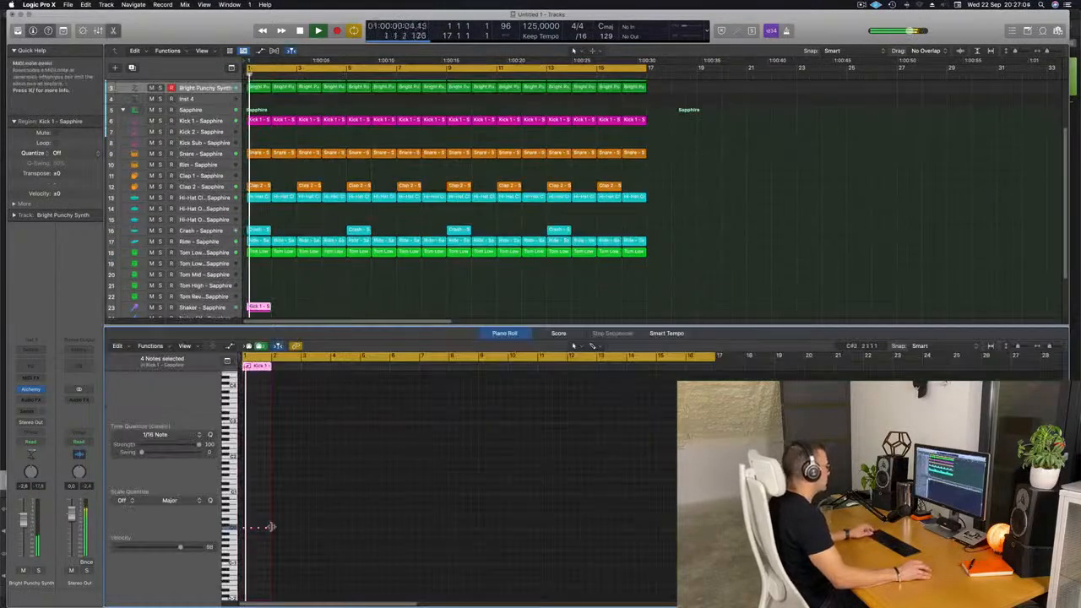
# Transpose the four notes in the Shaker track's region up three octaves, undoing a trial shift of their timing
pyautogui.scroll(2, 270, 526)
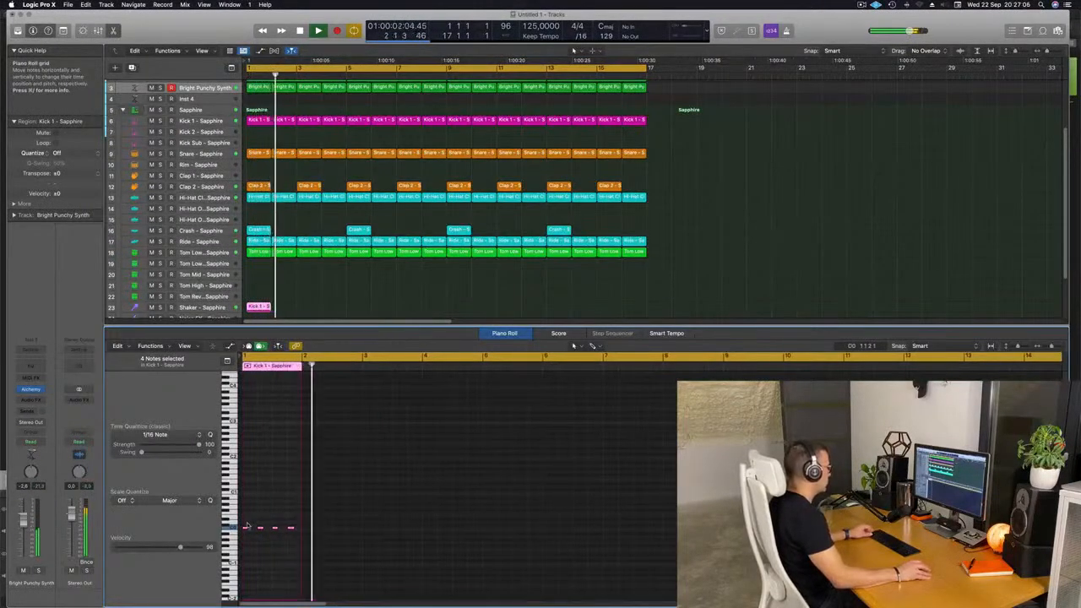
pyautogui.hotkey('alt', 'shift', 'Up')
pyautogui.hotkey('alt', 'shift', 'Up')
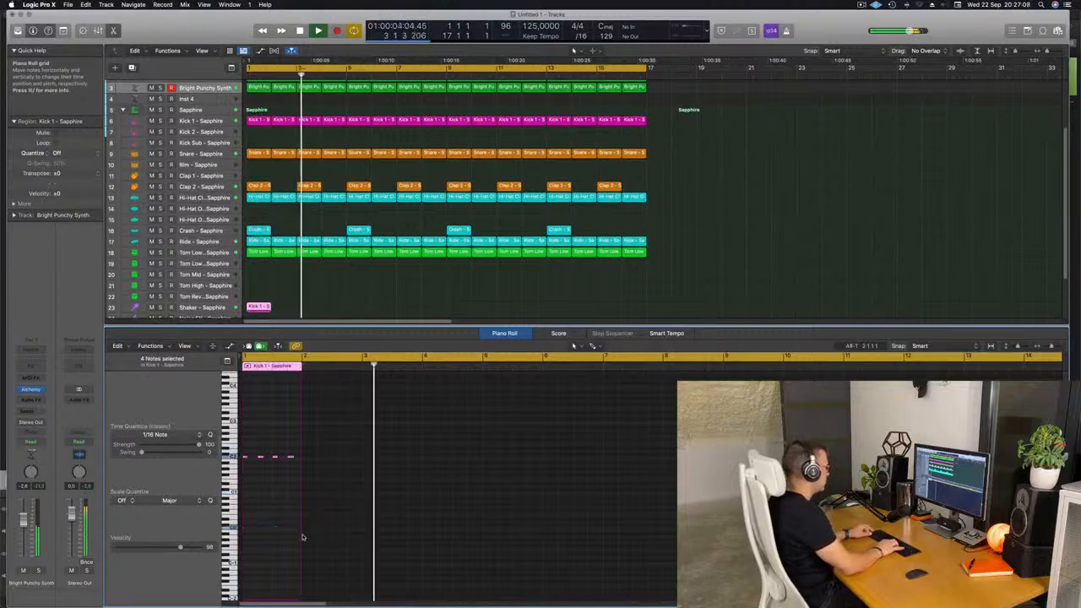
pyautogui.press('space')
pyautogui.press('space')
pyautogui.scroll(3, 246, 474)
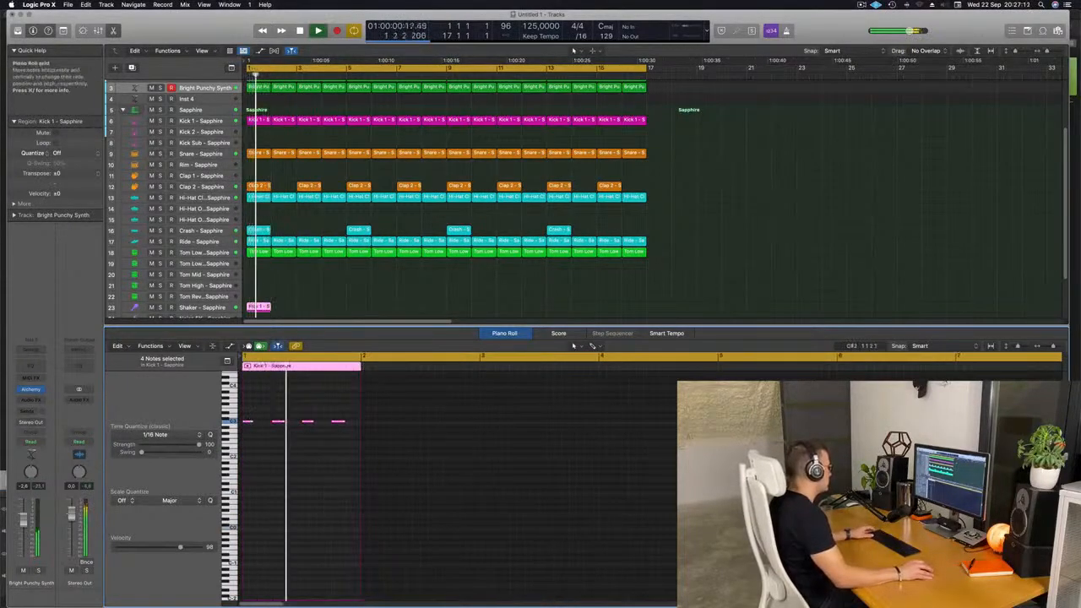
pyautogui.moveTo(245, 420); pyautogui.dragTo(252, 423)
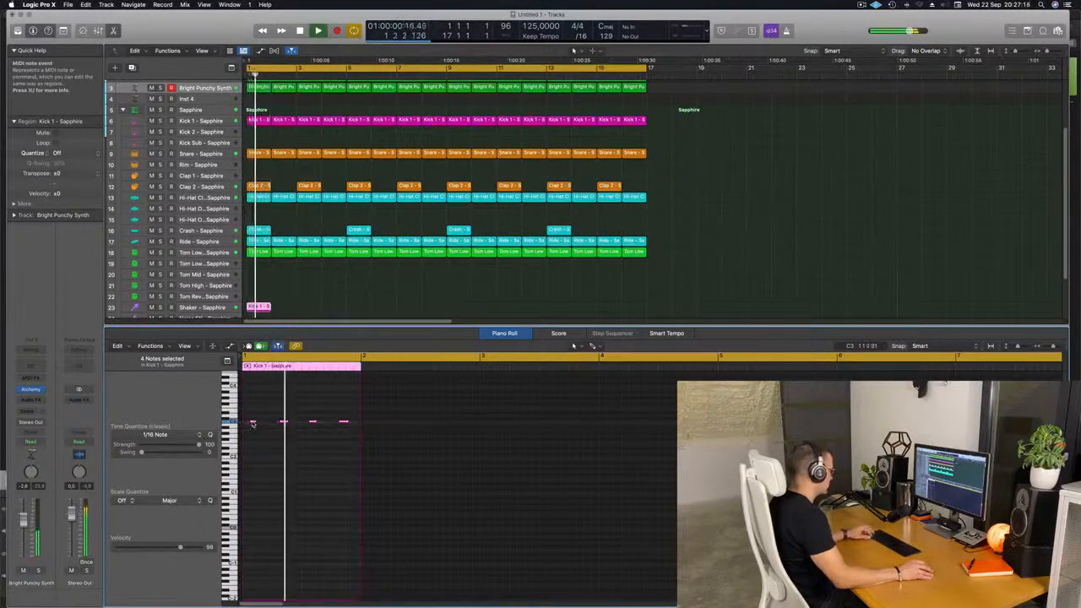
pyautogui.press('super+z')
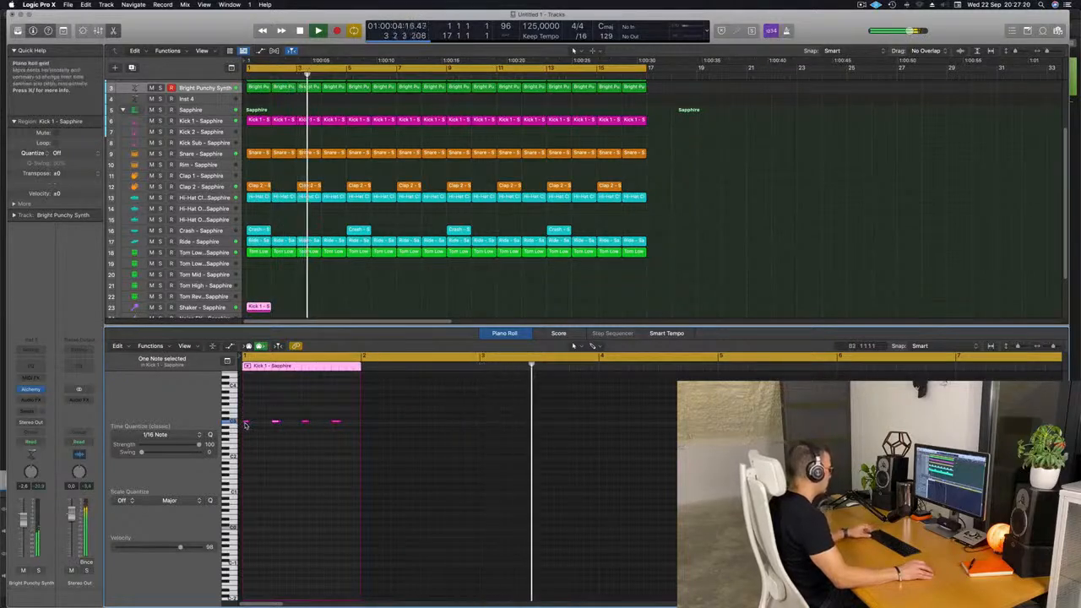
# Duplicate the four Shaker notes twice at sixteenth-note offsets to build a twelve-note pattern, trying it an octave lower
pyautogui.moveTo(245, 422); pyautogui.dragTo(311, 429)
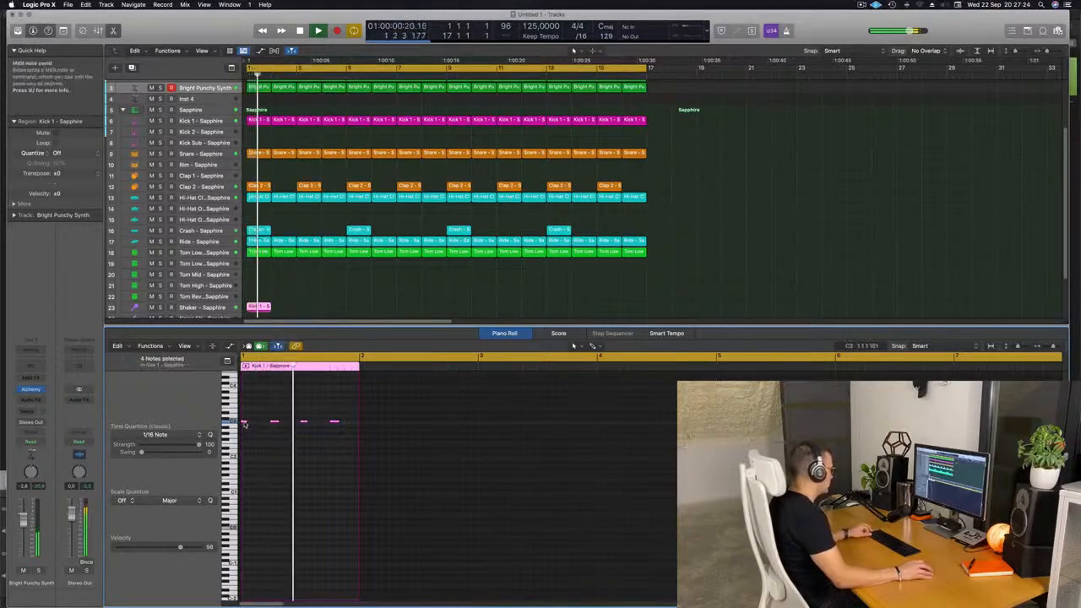
pyautogui.moveTo(246, 421); pyautogui.dragTo(268, 428)
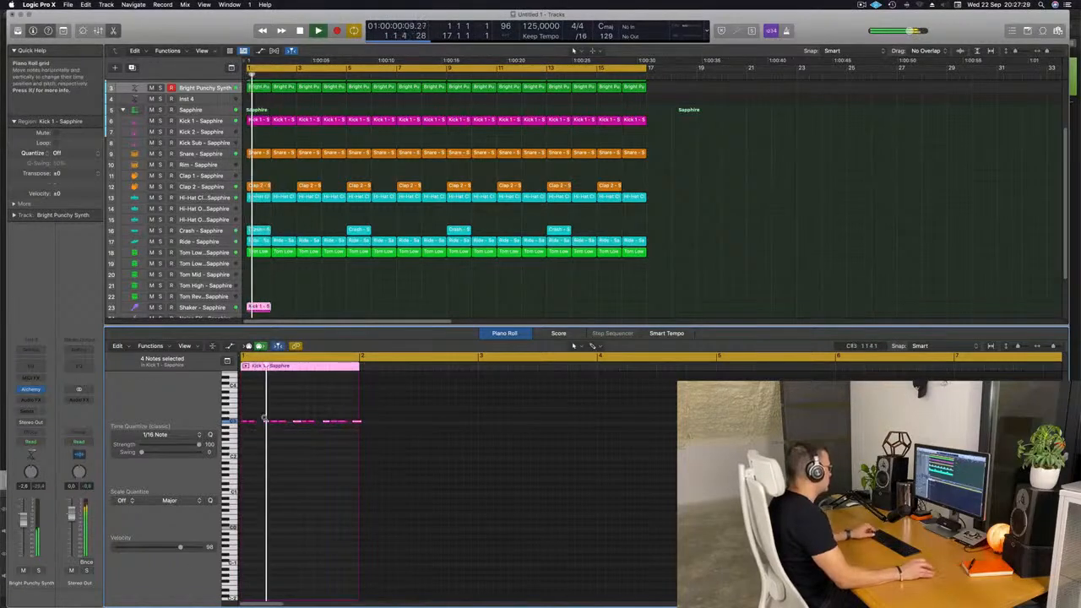
pyautogui.click(211, 307)
pyautogui.press('super+a')
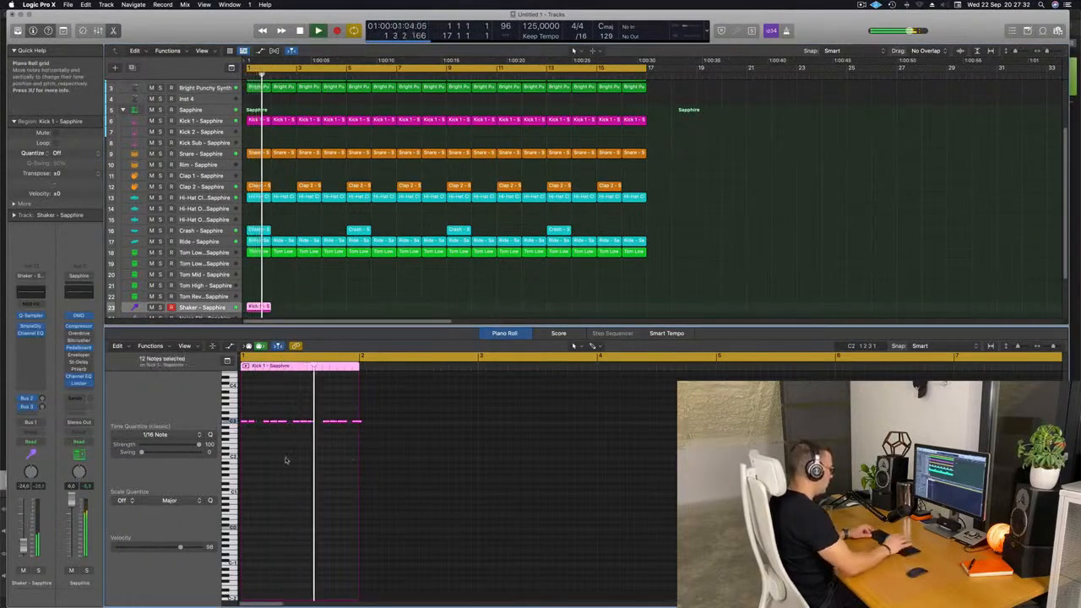
pyautogui.hotkey('alt', 'shift', 'Down')
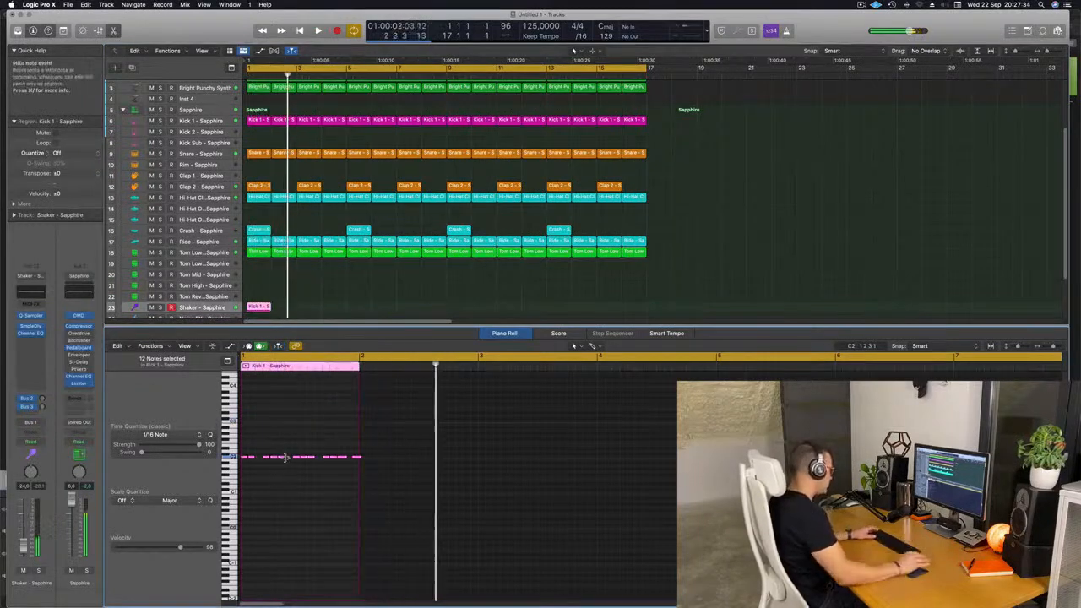
pyautogui.hotkey('alt', 'shift', 'Up')
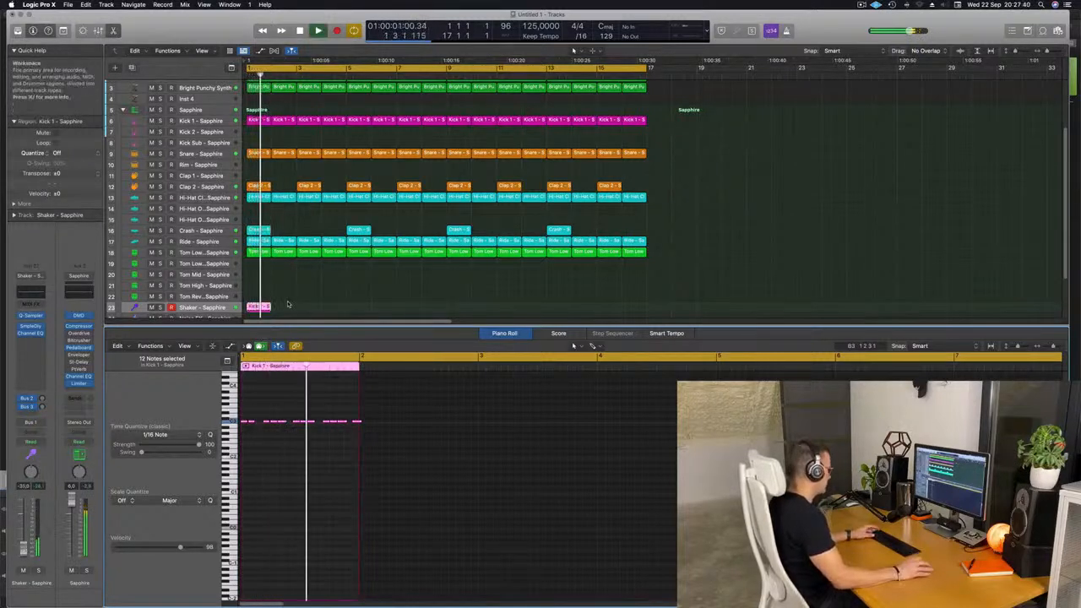
# Repeat the Shaker track's first region bar by bar until the pattern fills all 16 bars
pyautogui.press('super+r')
pyautogui.press('super+r')
pyautogui.press('super+r')
pyautogui.press('super+r')
pyautogui.press('super+r')
pyautogui.press('super+r')
pyautogui.press('super+r')
pyautogui.press('super+r')
pyautogui.press('super+r')
pyautogui.press('super+r')
pyautogui.press('super+r')
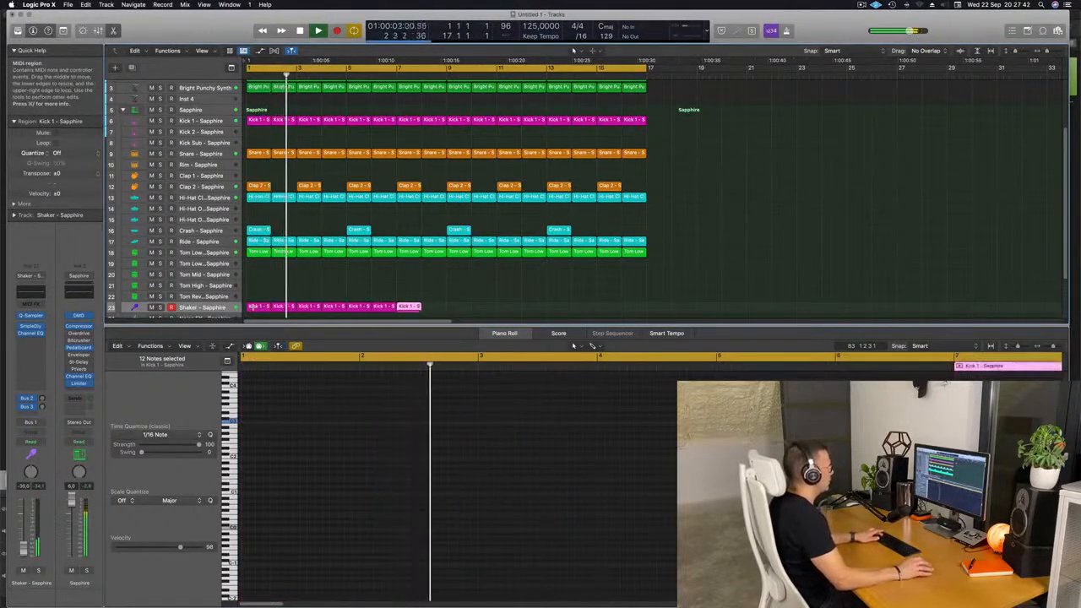
pyautogui.press('super+r')
pyautogui.press('super+r')
pyautogui.press('super+r')
pyautogui.press('super+r')
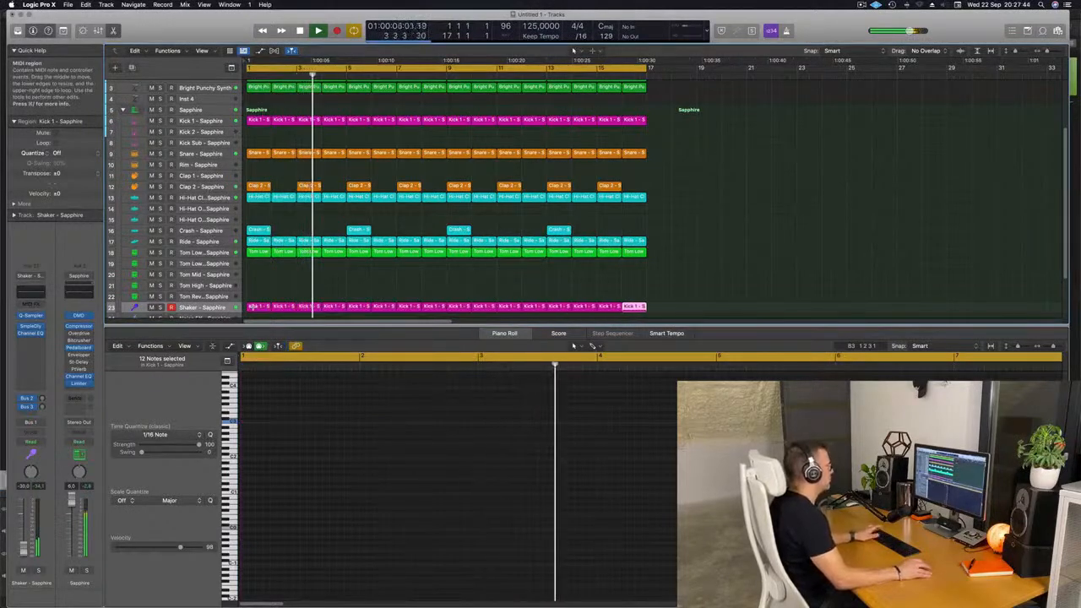
# Copy the first Tom Low 1 region to the start of the Tom Mid track
pyautogui.click(257, 251)
pyautogui.moveTo(257, 253); pyautogui.dragTo(259, 276)
pyautogui.press('Return')
pyautogui.moveTo(406, 507)
pyautogui.mouseDown()
pyautogui.moveTo(326, 429)
pyautogui.moveTo(406, 505)
pyautogui.mouseUp()
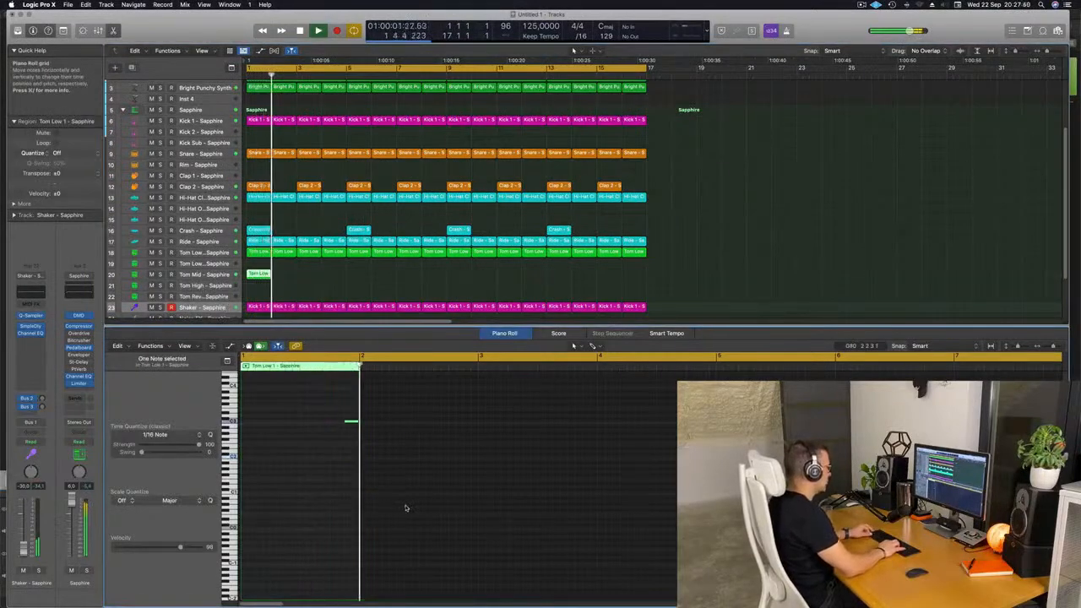
# Raise the note in the Tom Mid region one octave, move it earlier to just before beat 3 and shorten it
pyautogui.hotkey('alt', 'Up')
pyautogui.hotkey('alt', 'Up')
pyautogui.hotkey('alt', 'Left')
pyautogui.hotkey('alt', 'Left')
pyautogui.hotkey('alt', 'Left')
pyautogui.hotkey('alt', 'Left')
pyautogui.hotkey('alt', 'Left')
pyautogui.hotkey('alt', 'Left')
pyautogui.press('Return')
pyautogui.press('Return')
pyautogui.press('Return')
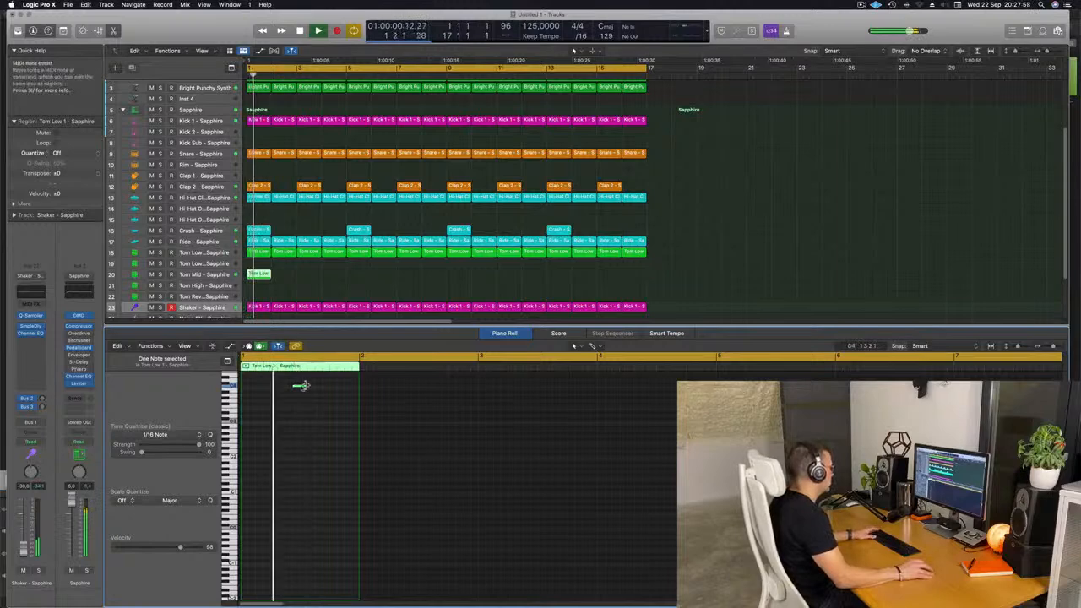
pyautogui.press('Return')
# Select the Tom Mid track and lower its volume to about -19 dB
pyautogui.click(216, 274)
pyautogui.press('Return')
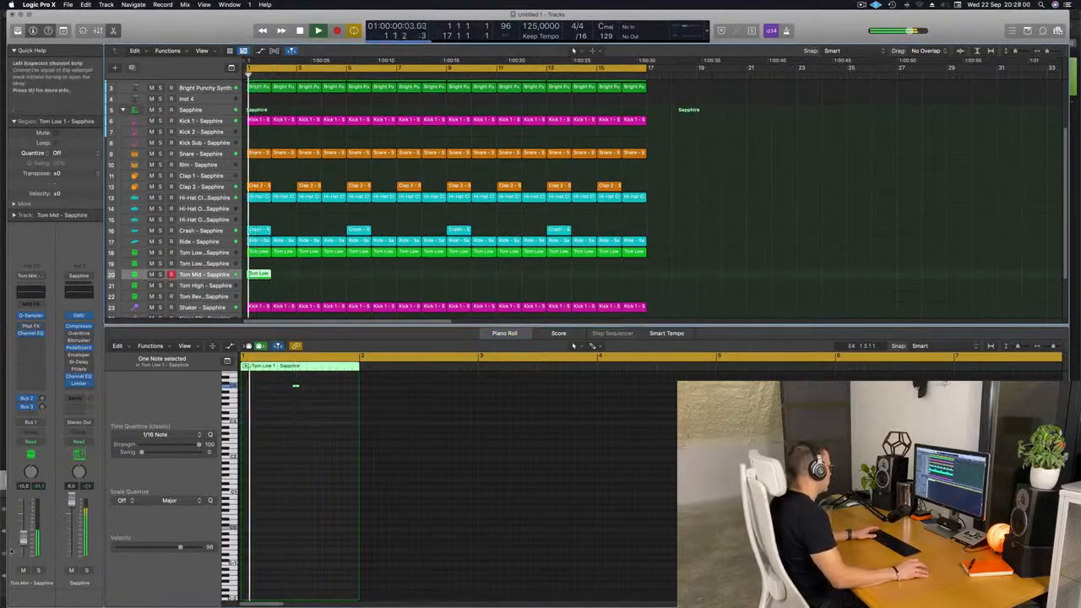
pyautogui.moveTo(23, 545); pyautogui.dragTo(24, 546)
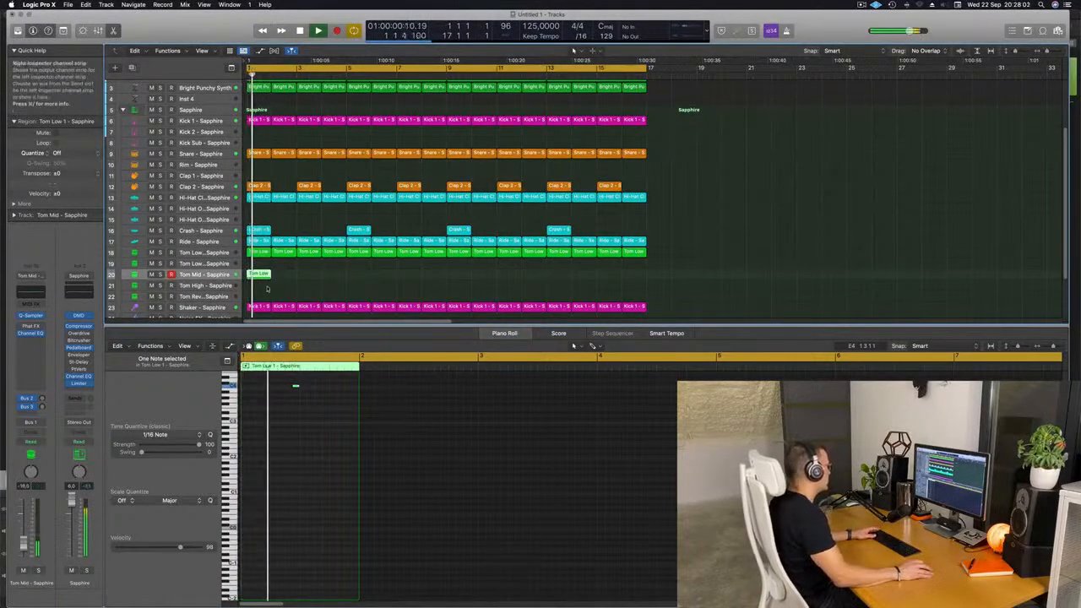
# Repeat the Tom Mid track's region bar by bar to fill all 16 bars
pyautogui.press('Return')
pyautogui.press('super+r')
pyautogui.press('super+r')
pyautogui.press('super+r')
pyautogui.press('super+r')
pyautogui.press('super+r')
pyautogui.press('super+r')
pyautogui.press('super+r')
pyautogui.press('super+r')
pyautogui.press('super+r')
pyautogui.press('super+r')
pyautogui.press('super+r')
pyautogui.press('super+r')
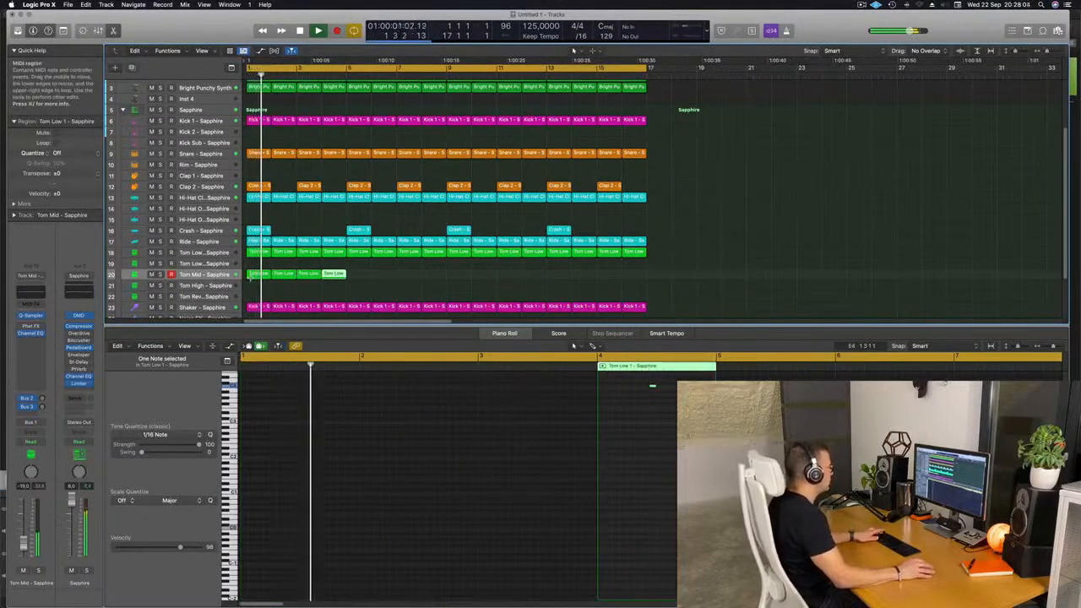
pyautogui.press('super+r')
pyautogui.press('super+r')
pyautogui.press('super+r')
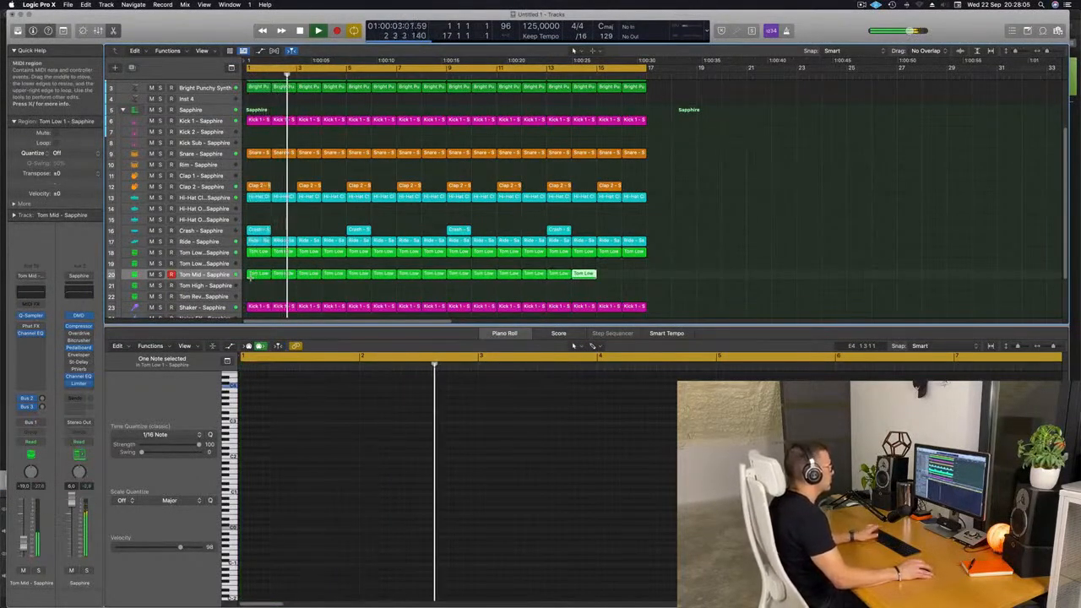
# Lower the Tom Mid track's volume to -24.0 dB and close the Piano Roll
pyautogui.click(192, 275)
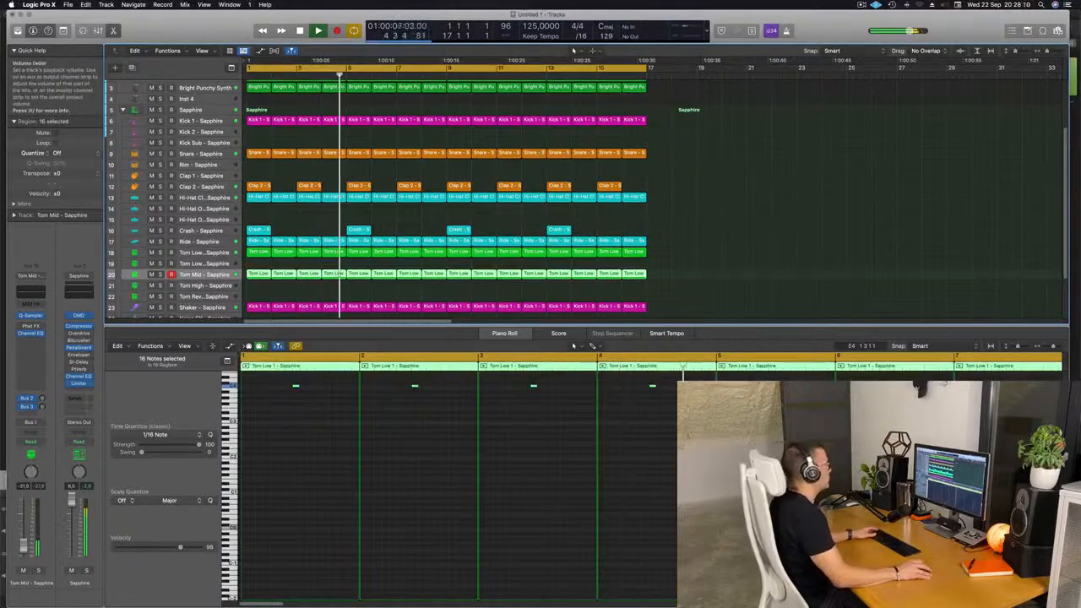
pyautogui.click(748, 197)
pyautogui.scroll(-2, 524, 211)
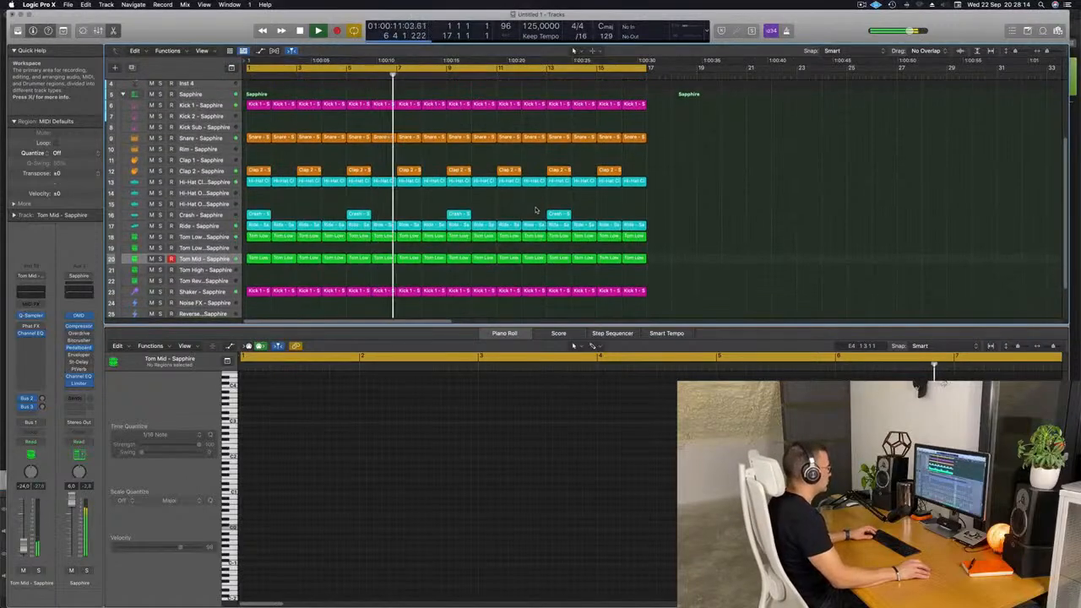
pyautogui.press('x')
pyautogui.press('x')
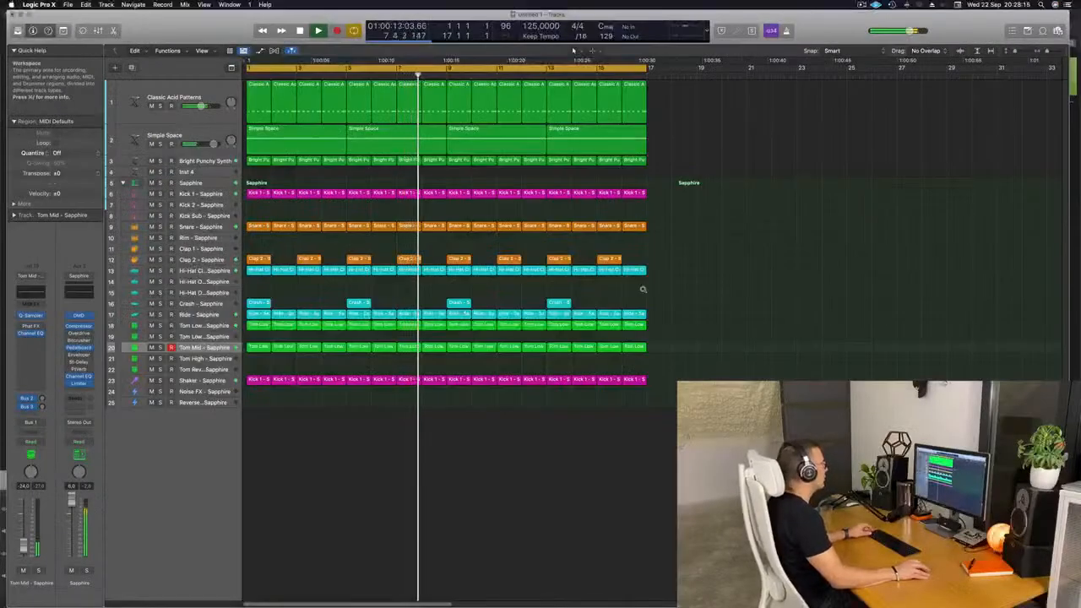
# Duplicate all regions once to fill bars 17 to 32 and extend the cycle range to bar 33
pyautogui.scroll(-1, 642, 290)
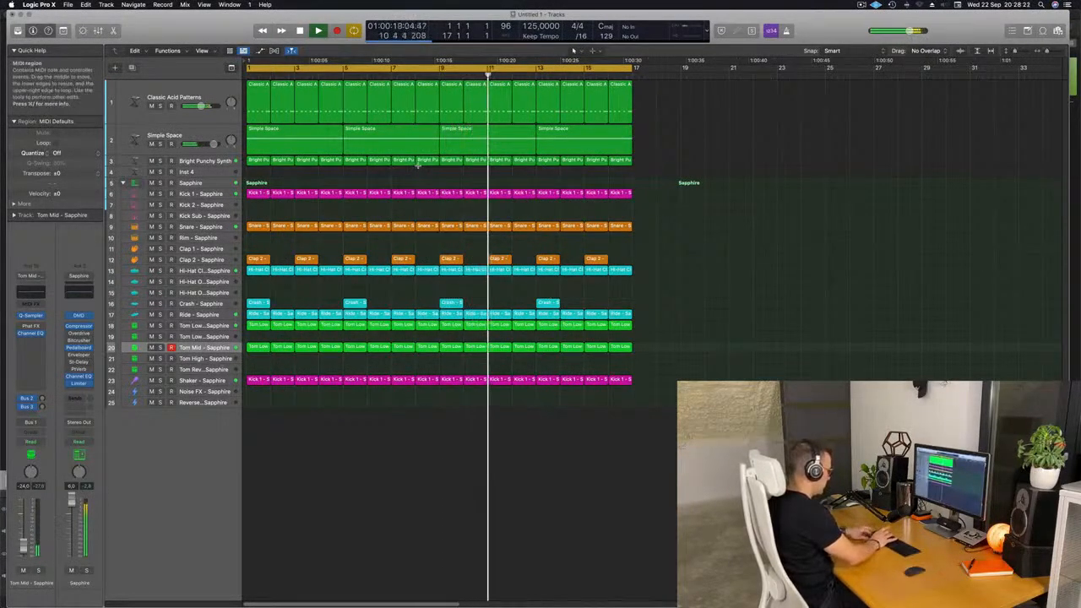
pyautogui.press('super+a')
pyautogui.press('super+r')
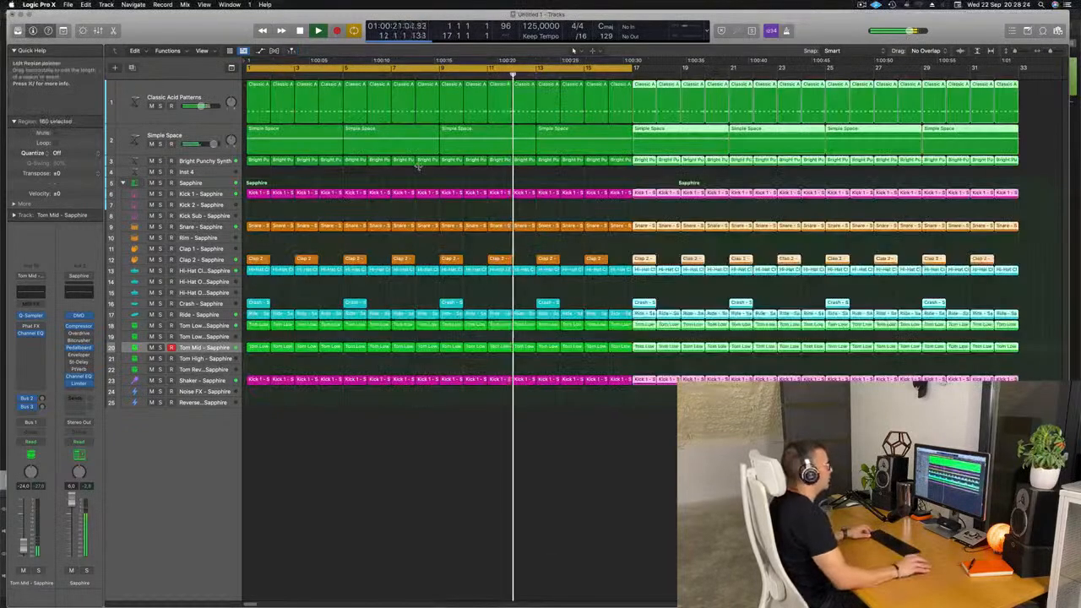
pyautogui.hscroll(-5, 394, 195)
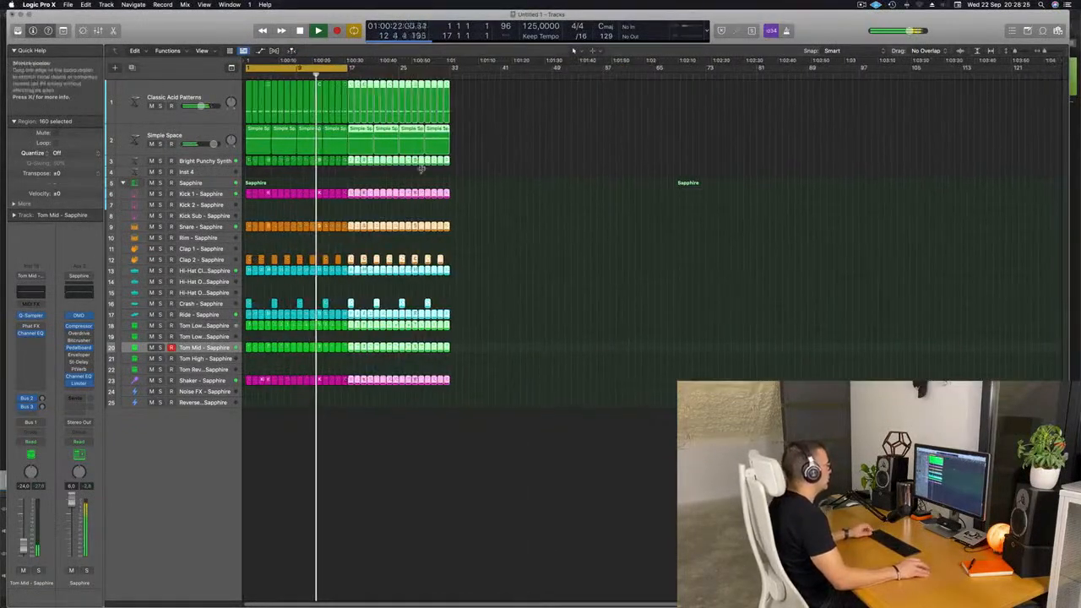
pyautogui.hscroll(2, 422, 169)
pyautogui.hscroll(-2, 600, 176)
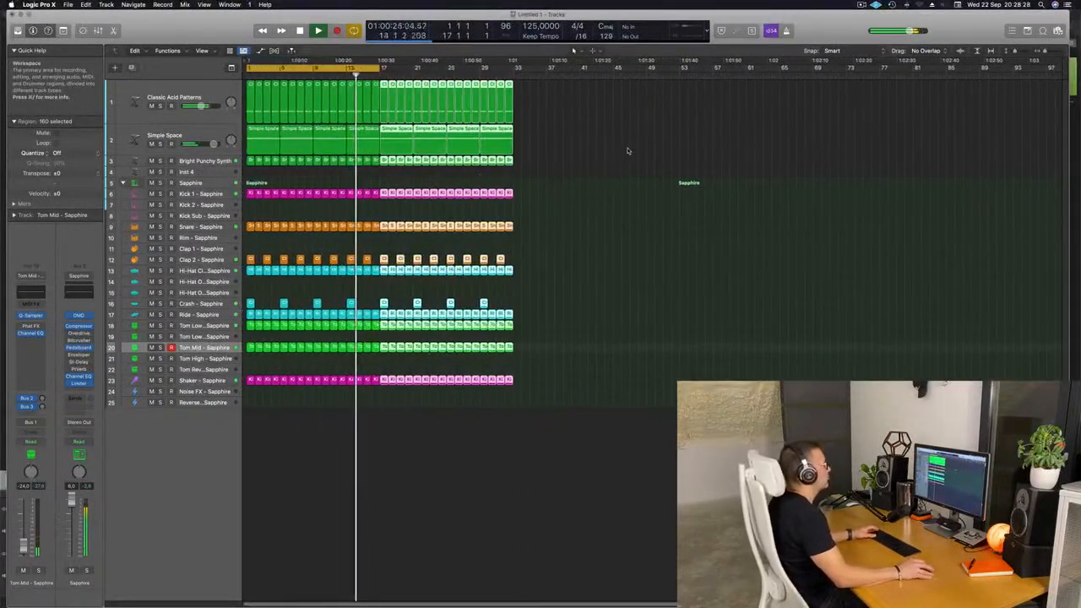
pyautogui.click(623, 150)
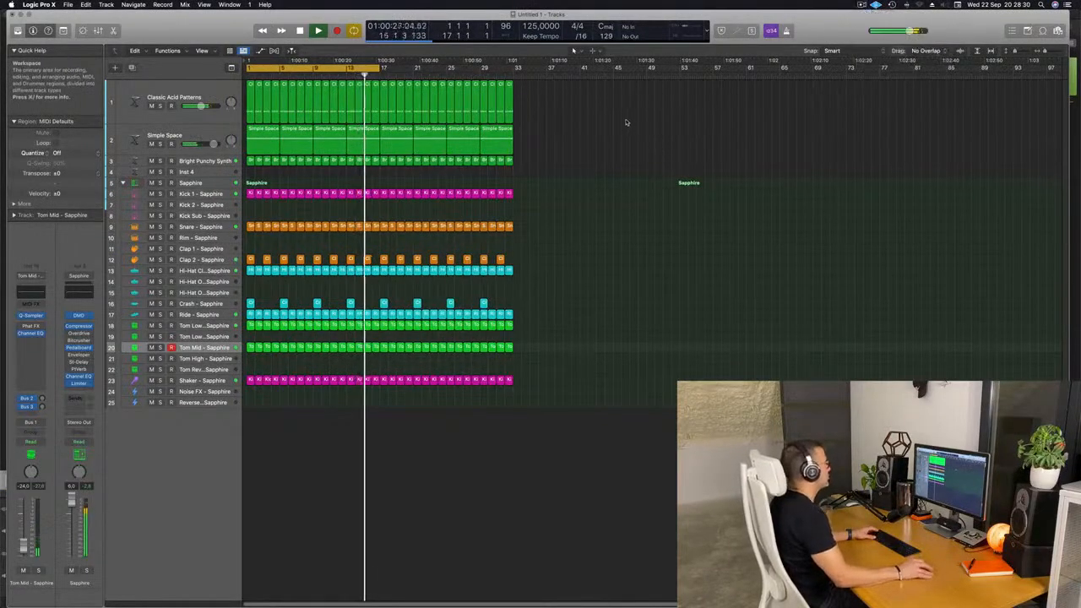
pyautogui.moveTo(383, 67); pyautogui.dragTo(512, 69)
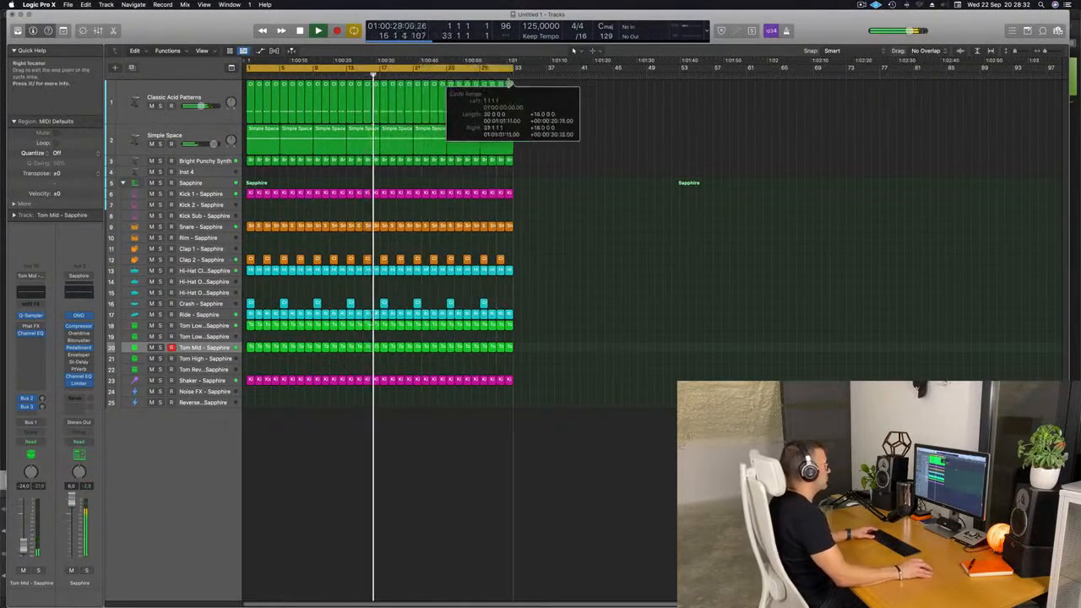
# Duplicate the whole 32-bar arrangement once so the regions run up to bar 65
pyautogui.press('super+a')
pyautogui.press('super+r')
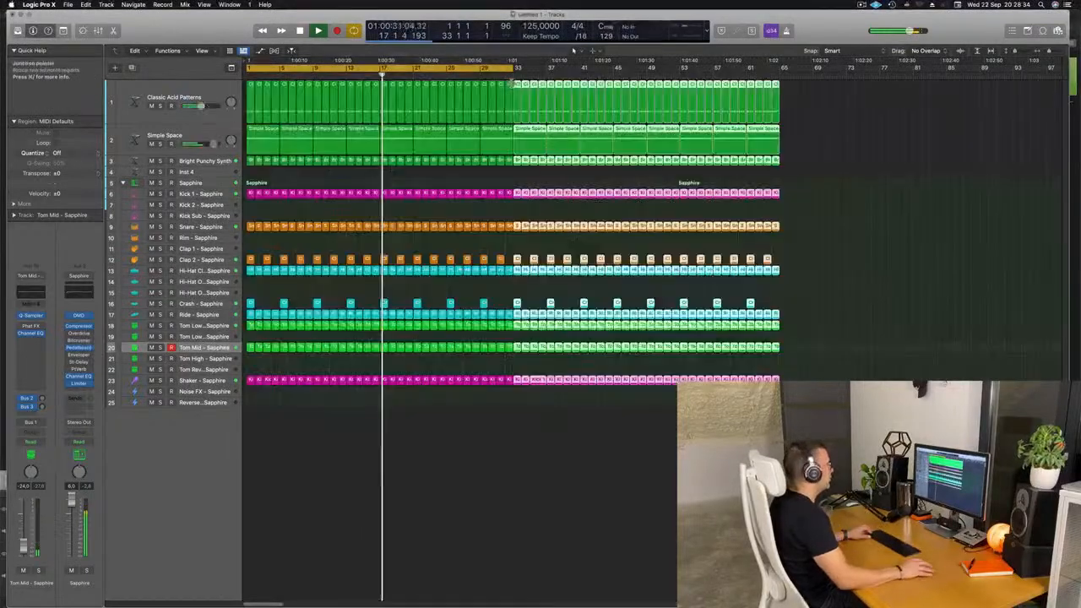
pyautogui.press('super+Left')
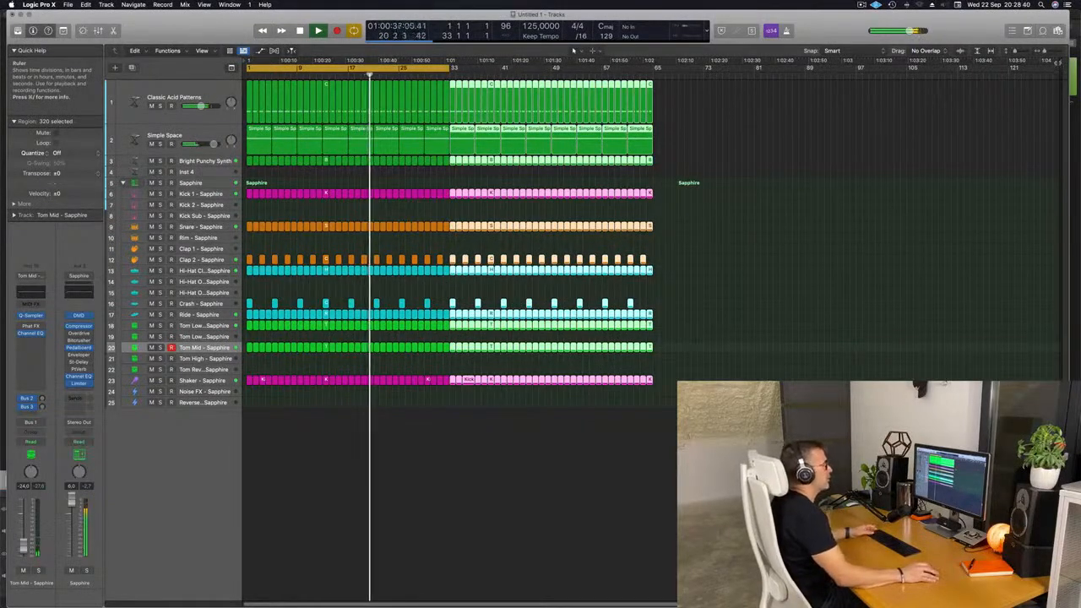
# Move the end of the project to bar 66 and extend the cycle range to bar 65
pyautogui.moveTo(1058, 62)
pyautogui.mouseDown()
pyautogui.moveTo(959, 93)
pyautogui.moveTo(700, 102)
pyautogui.moveTo(661, 121)
pyautogui.mouseUp()
pyautogui.press('Return')
pyautogui.press('space')
pyautogui.press('space')
pyautogui.moveTo(449, 68); pyautogui.dragTo(654, 79)
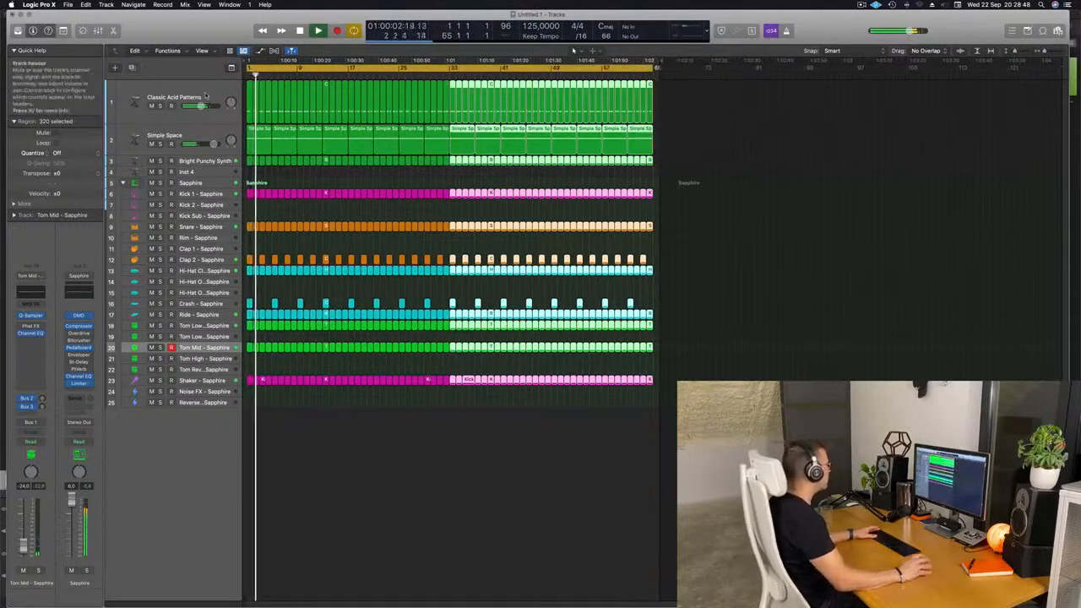
# Duplicate the Classic Acid Patterns track, copy its first region onto the new track and open the copy in the Piano Roll
pyautogui.click(204, 95)
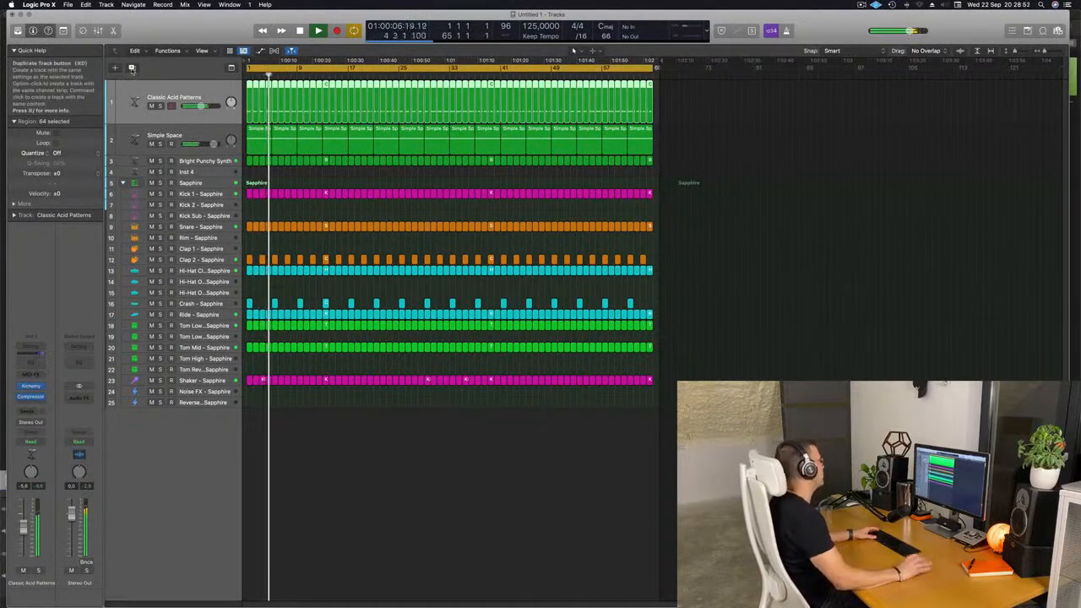
pyautogui.click(131, 68)
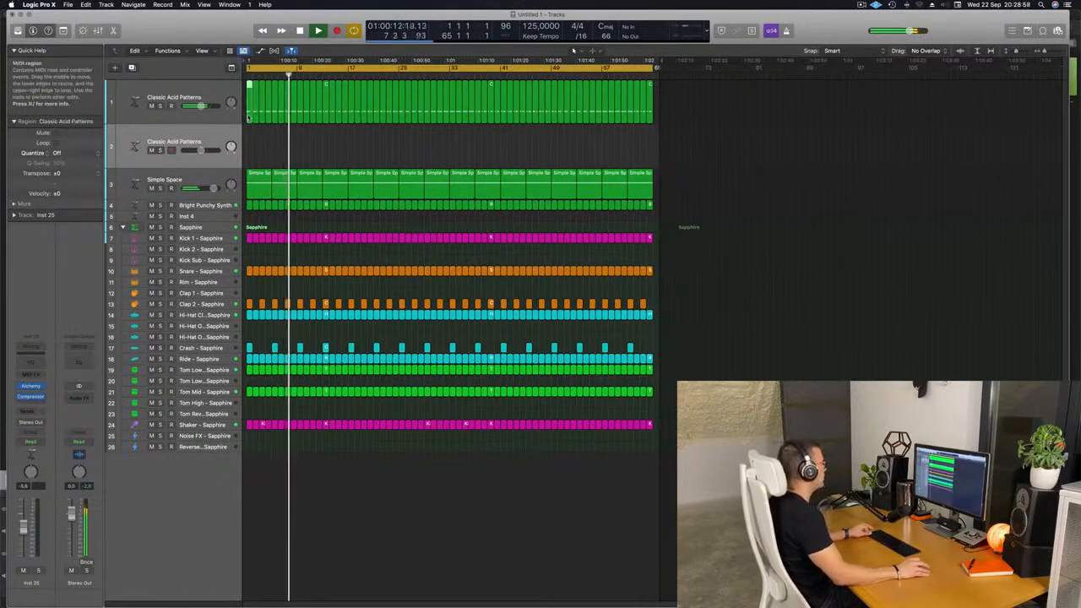
pyautogui.moveTo(249, 122); pyautogui.dragTo(249, 142)
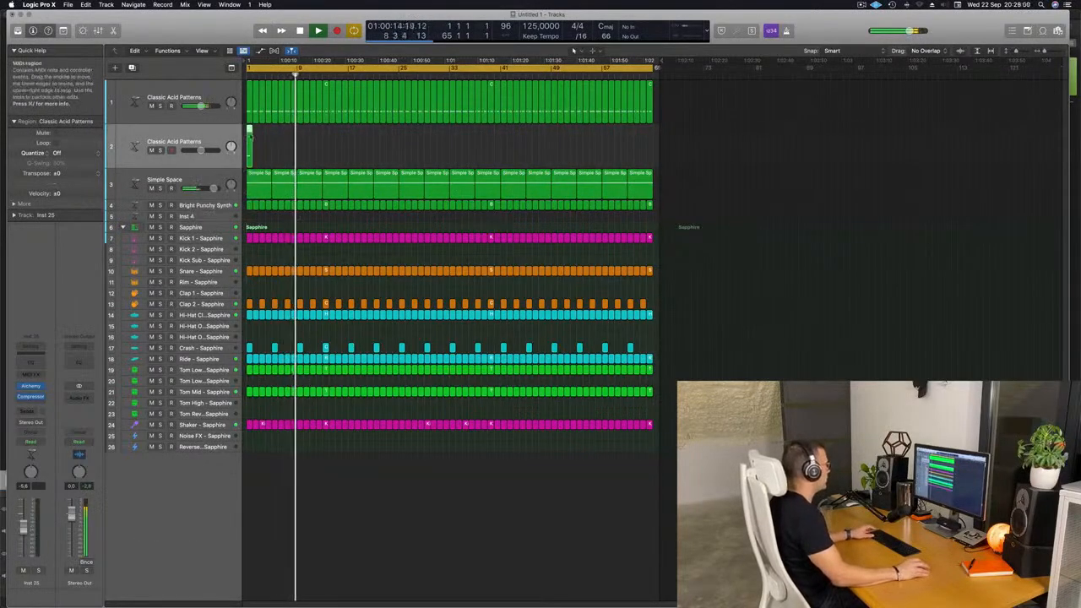
pyautogui.doubleClick(249, 131)
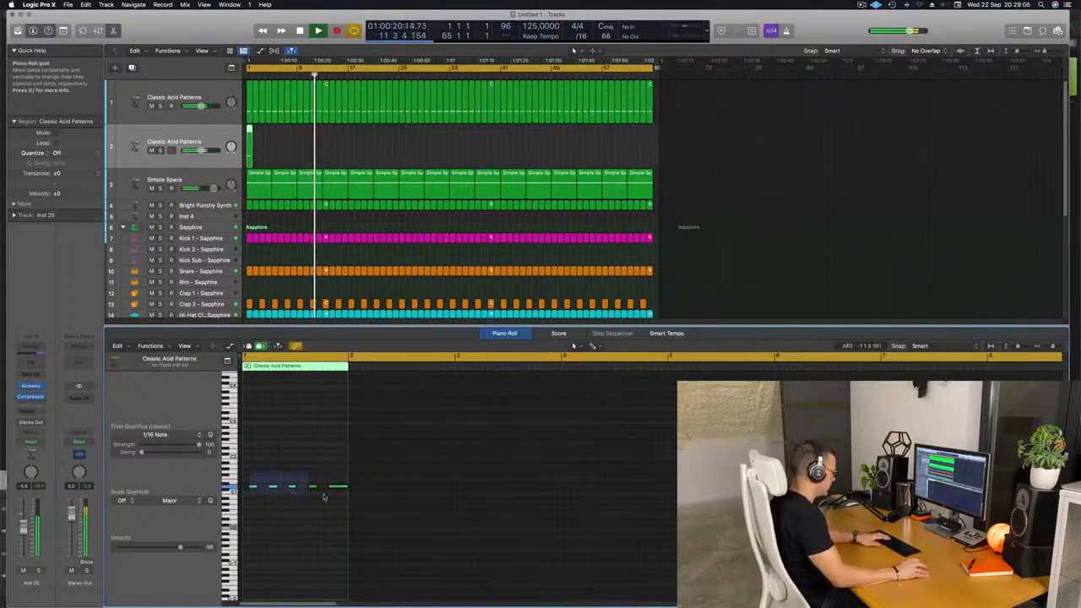
# Keep only the last note of the copied acid region, placing it on beat 3 an octave higher at D2 with a longer duration
pyautogui.moveTo(333, 490); pyautogui.dragTo(305, 490)
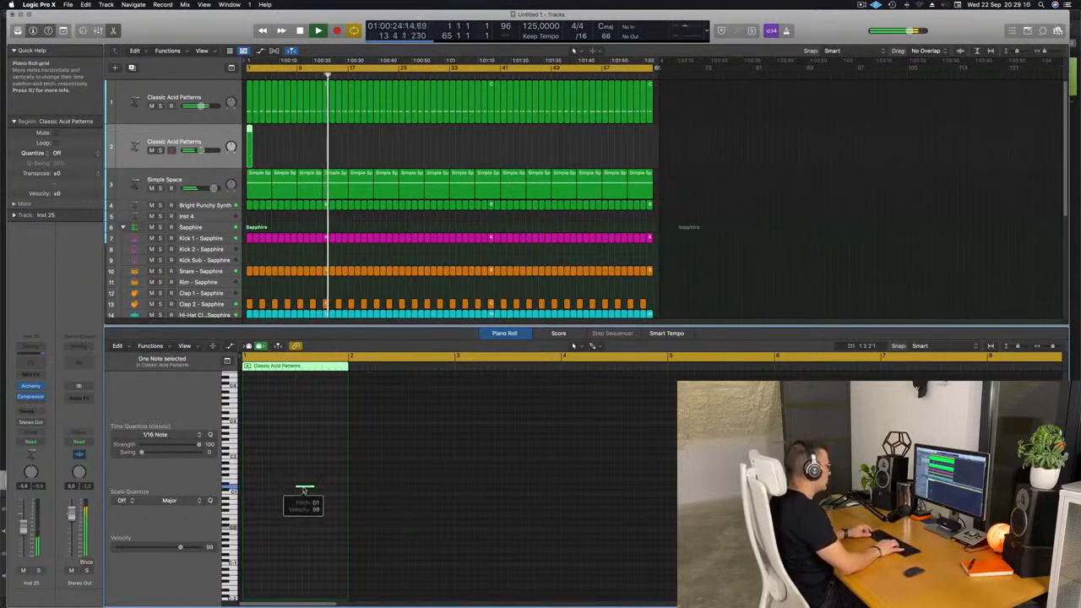
pyautogui.press('space')
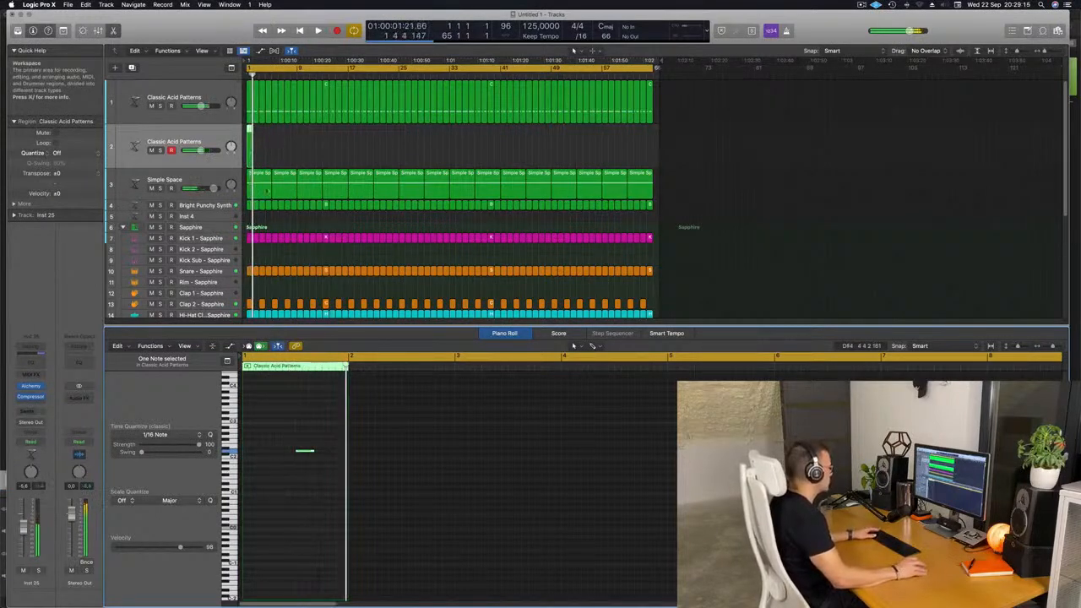
pyautogui.press('space')
pyautogui.click(321, 454)
pyautogui.moveTo(314, 451); pyautogui.dragTo(322, 449)
# Repeat the one-note acid region along the duplicated track until it fills all 64 bars
pyautogui.click(249, 155)
pyautogui.press('Return')
pyautogui.moveTo(250, 151)
pyautogui.mouseDown()
pyautogui.moveTo(284, 133)
pyautogui.moveTo(377, 138)
pyautogui.moveTo(370, 148)
pyautogui.moveTo(239, 158)
pyautogui.mouseUp()
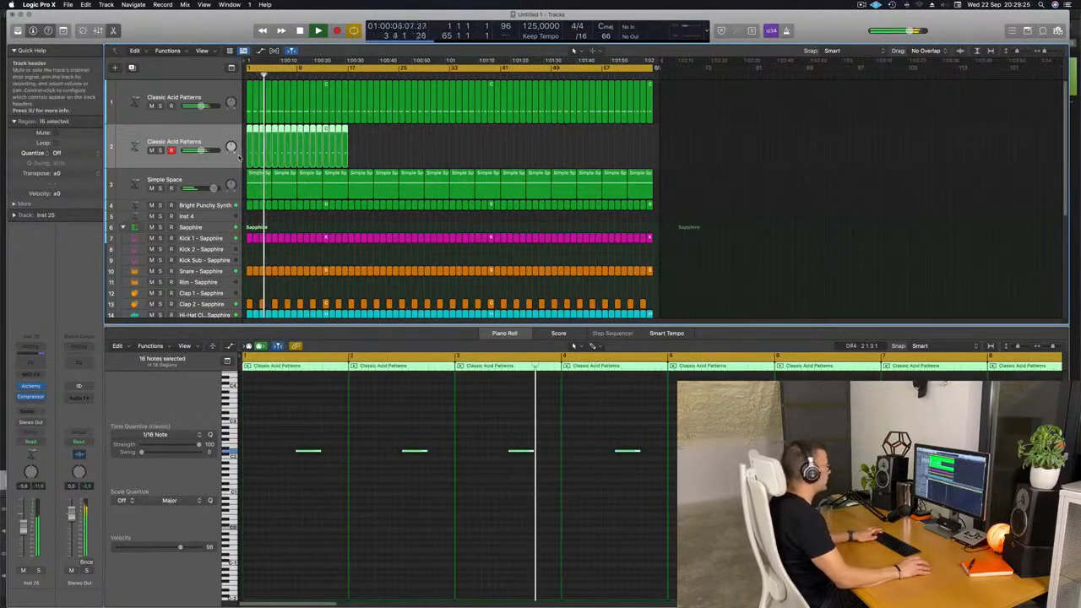
pyautogui.press('super+r')
pyautogui.press('super+r')
pyautogui.press('super+r')
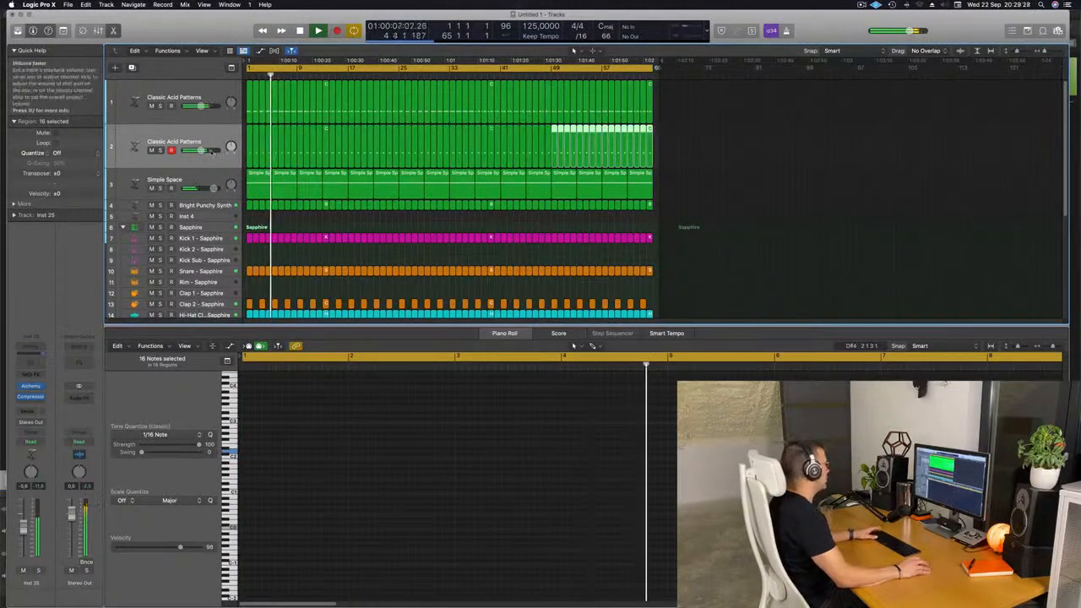
# Open Alchemy on the second Classic Acid Patterns track, adjust its arpeggiator's pattern and swing, and raise the track's volume slightly
pyautogui.click(156, 166)
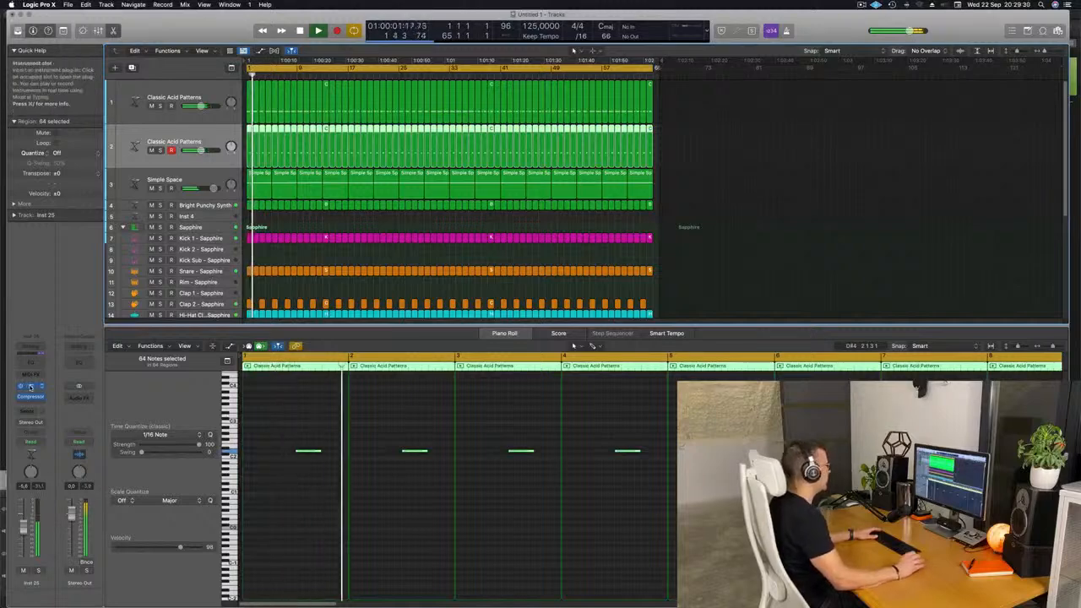
pyautogui.click(30, 386)
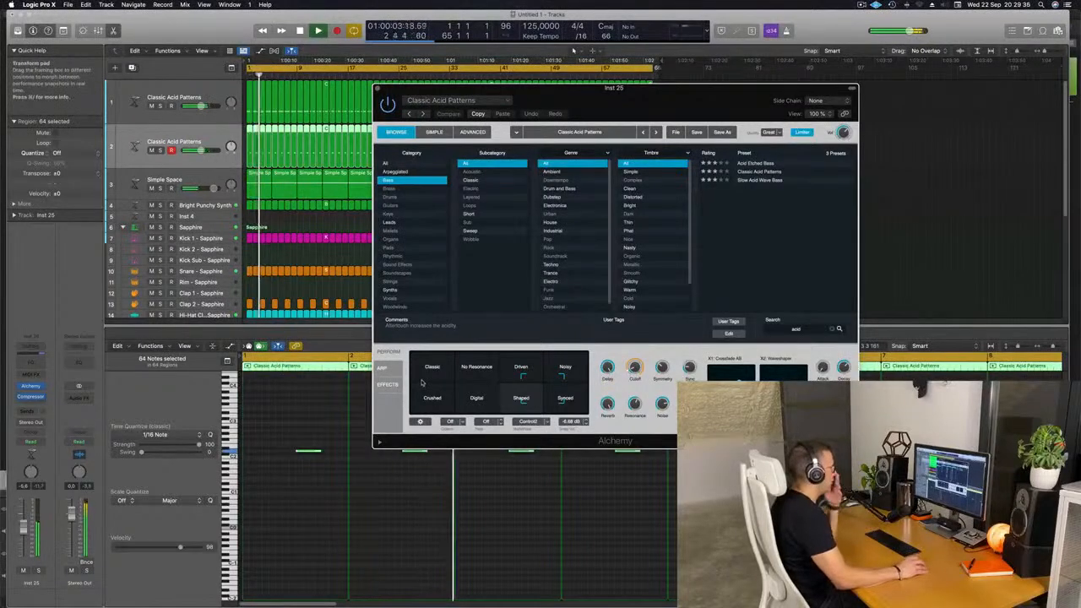
pyautogui.click(385, 369)
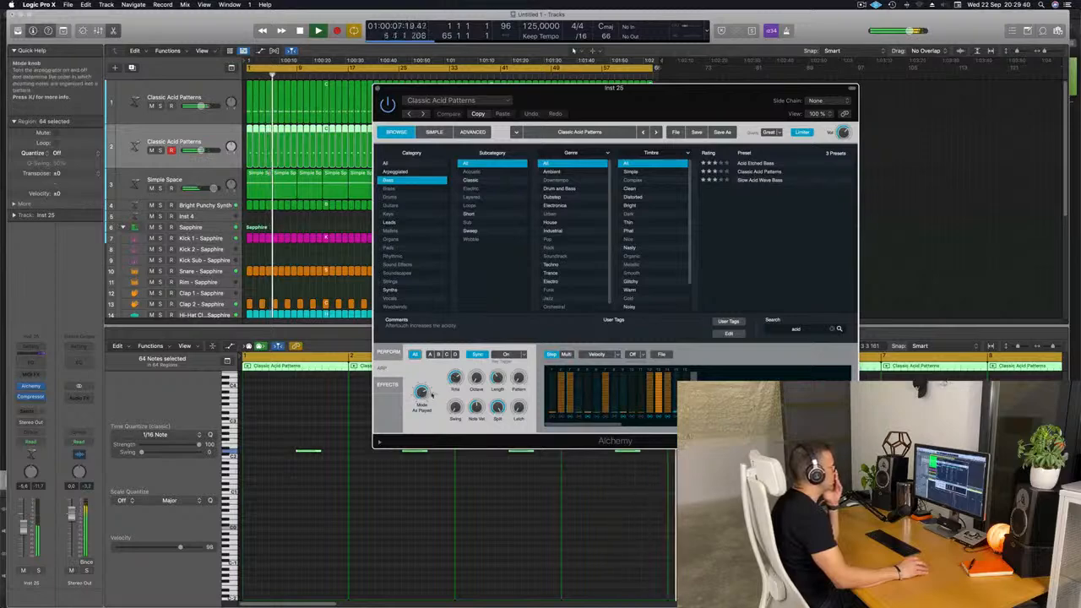
pyautogui.moveTo(519, 379); pyautogui.dragTo(519, 368)
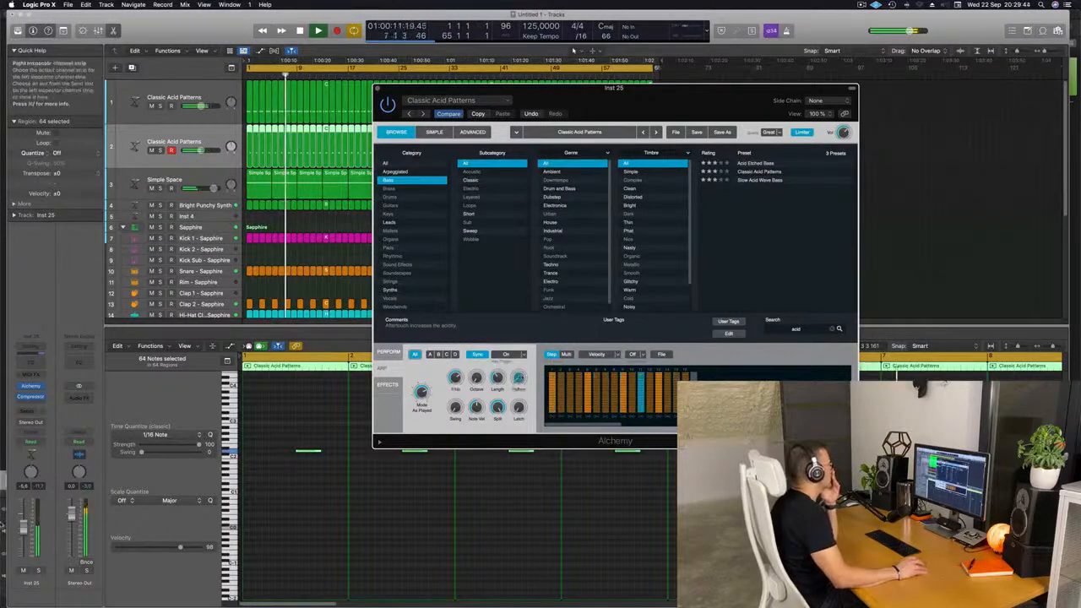
pyautogui.click(23, 527)
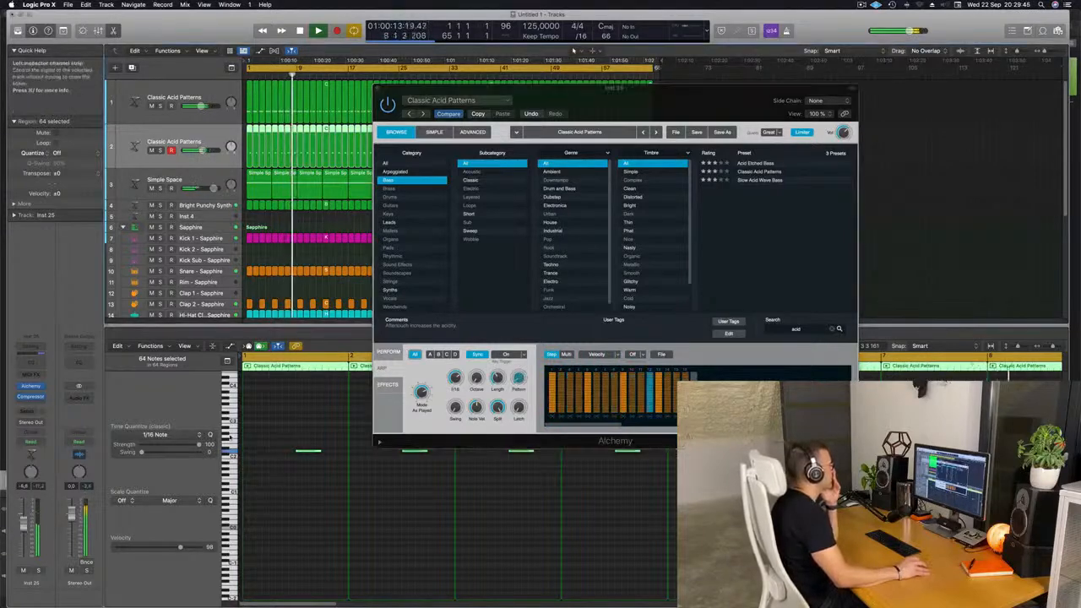
pyautogui.click(520, 378)
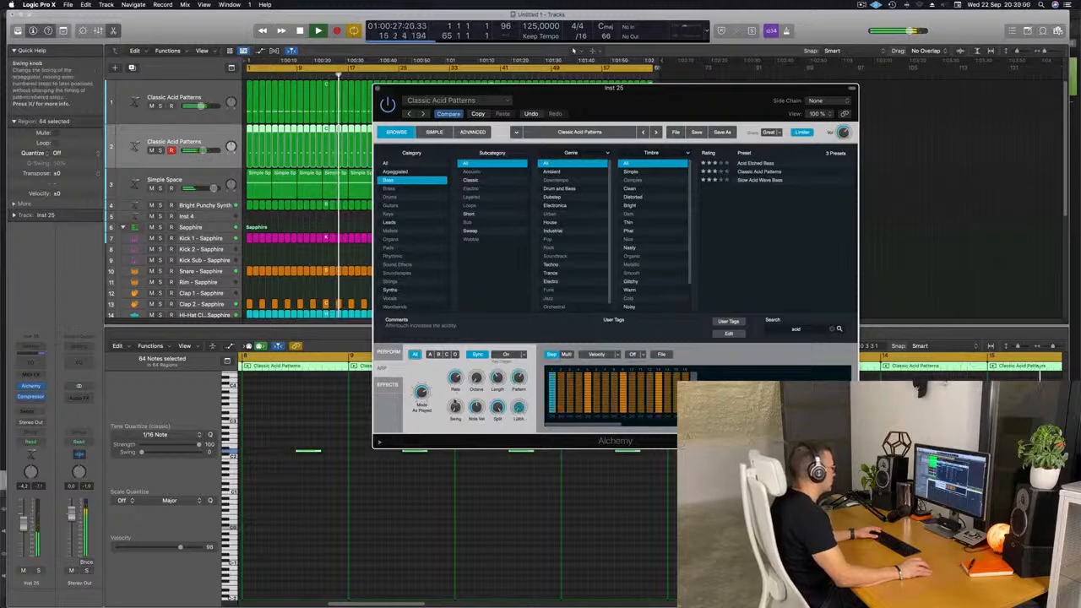
pyautogui.moveTo(454, 407); pyautogui.dragTo(455, 403)
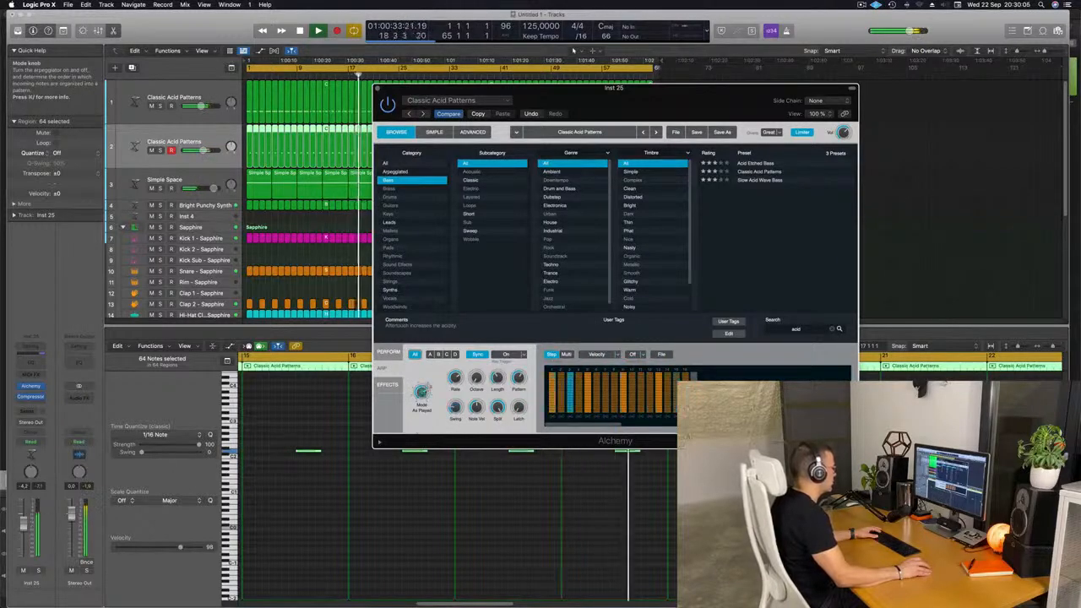
# Show Alchemy's performance controls and lower the second Classic Acid Patterns track's volume
pyautogui.moveTo(738, 107); pyautogui.dragTo(777, 45)
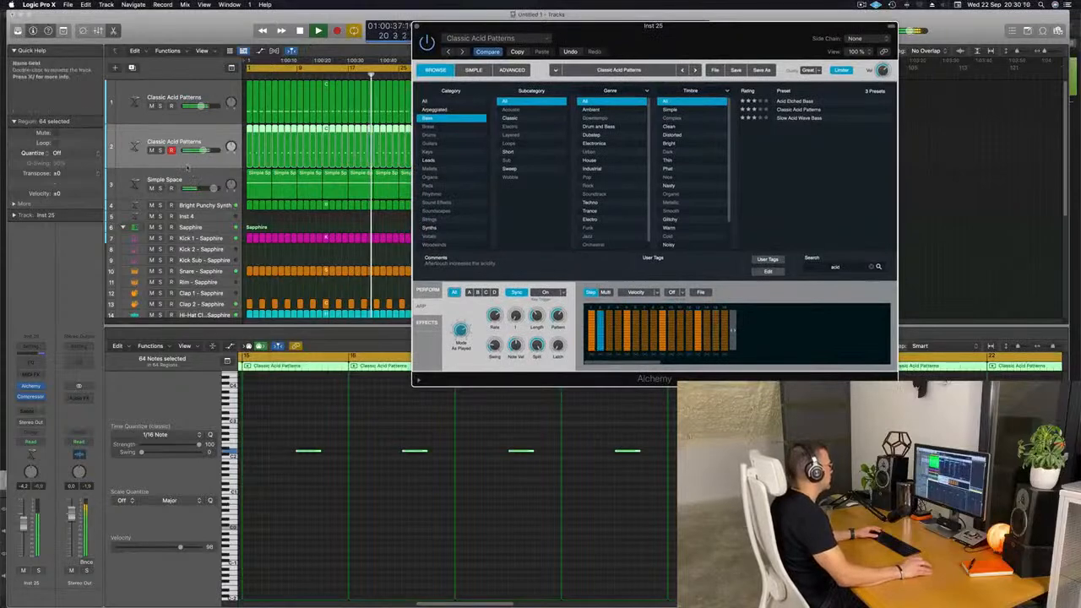
pyautogui.click(428, 290)
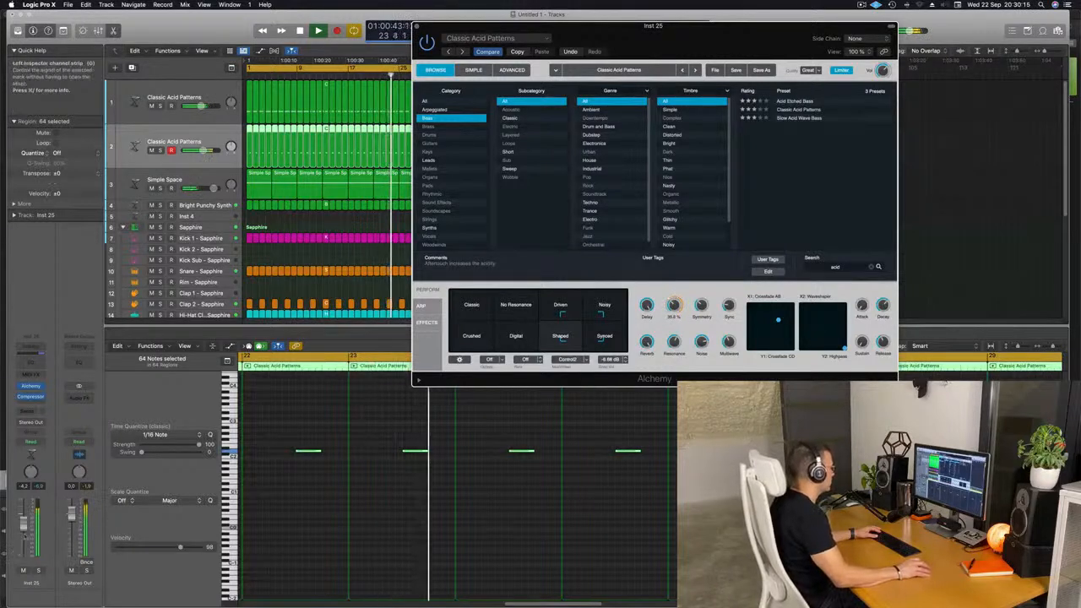
pyautogui.moveTo(22, 526); pyautogui.dragTo(24, 536)
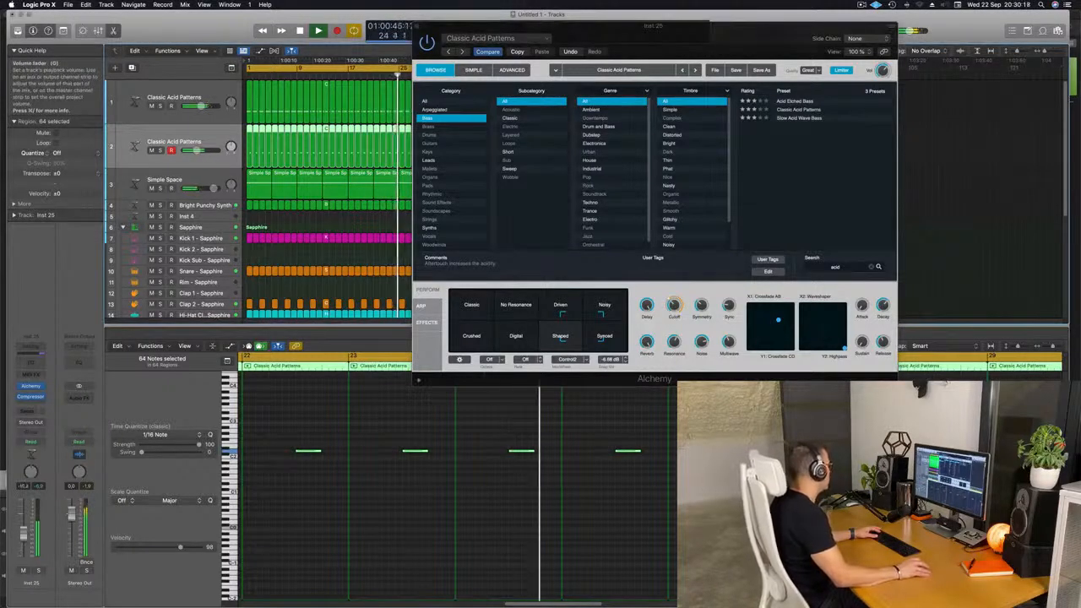
# Send the second Classic Acid Patterns track to Bus 4 and insert a stereo SilverVerb on its aux channel
pyautogui.click(31, 410)
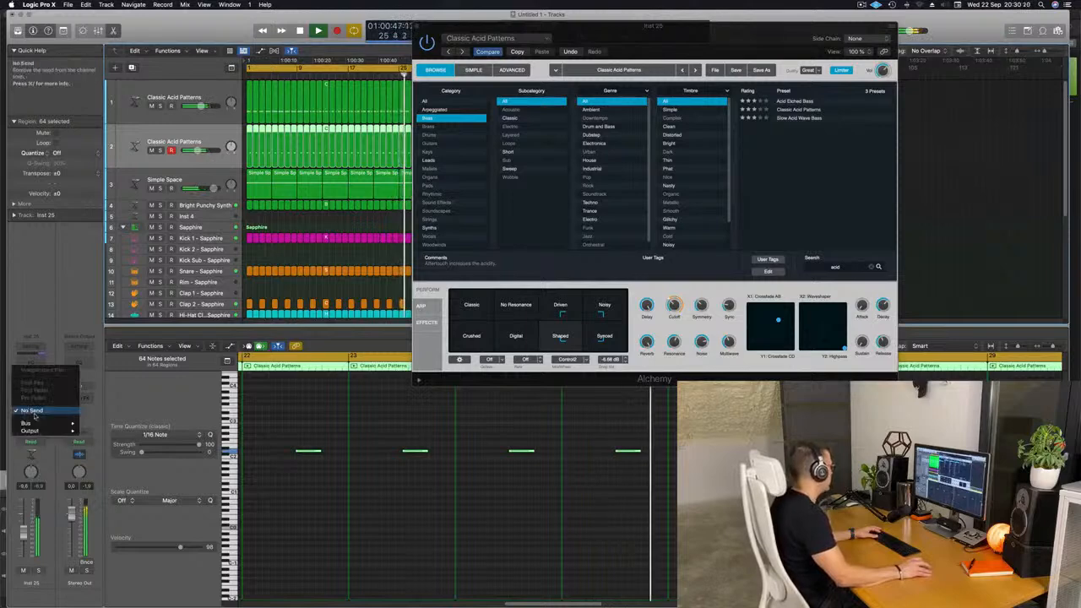
pyautogui.moveTo(34, 423)
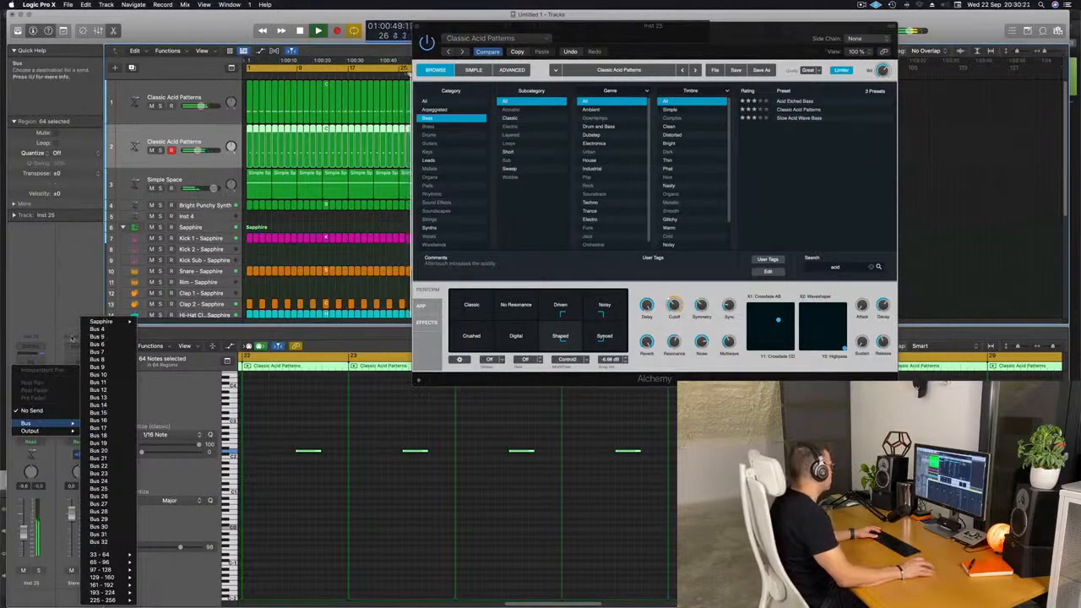
pyautogui.click(96, 329)
pyautogui.click(78, 395)
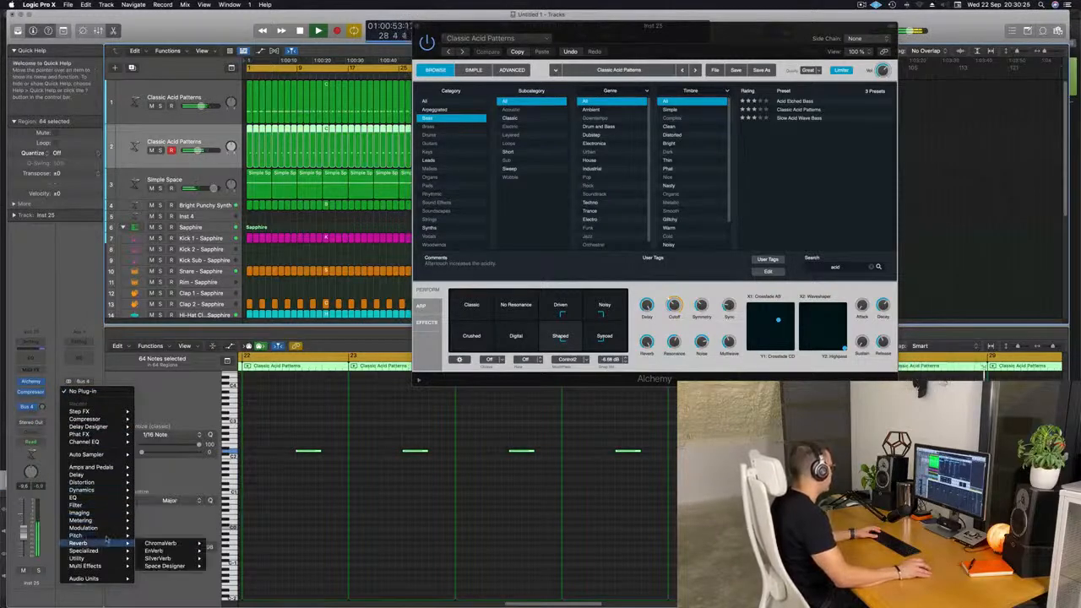
pyautogui.moveTo(106, 544)
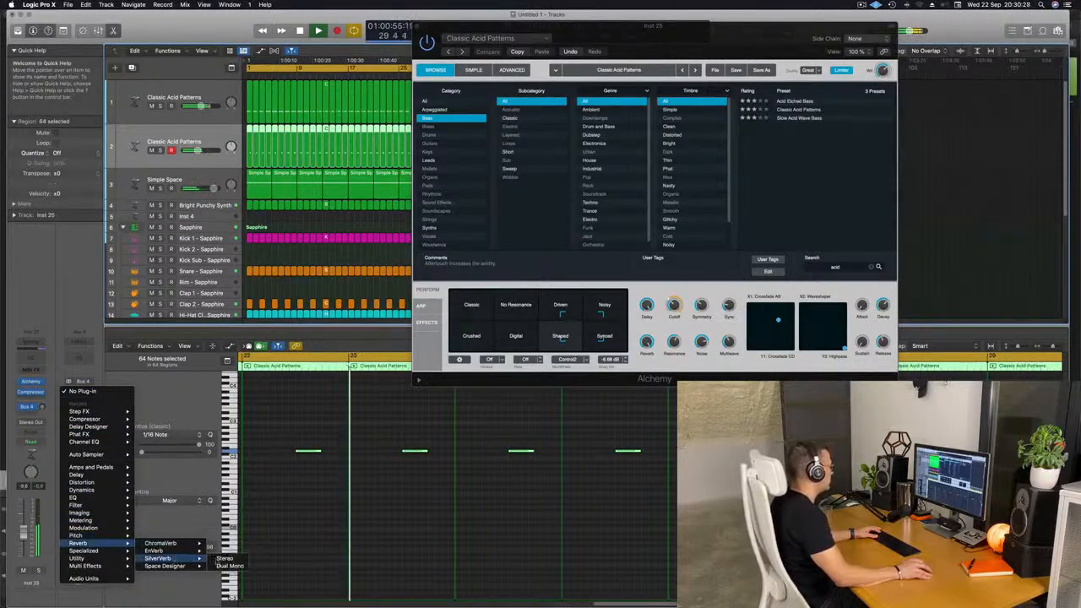
pyautogui.click(224, 560)
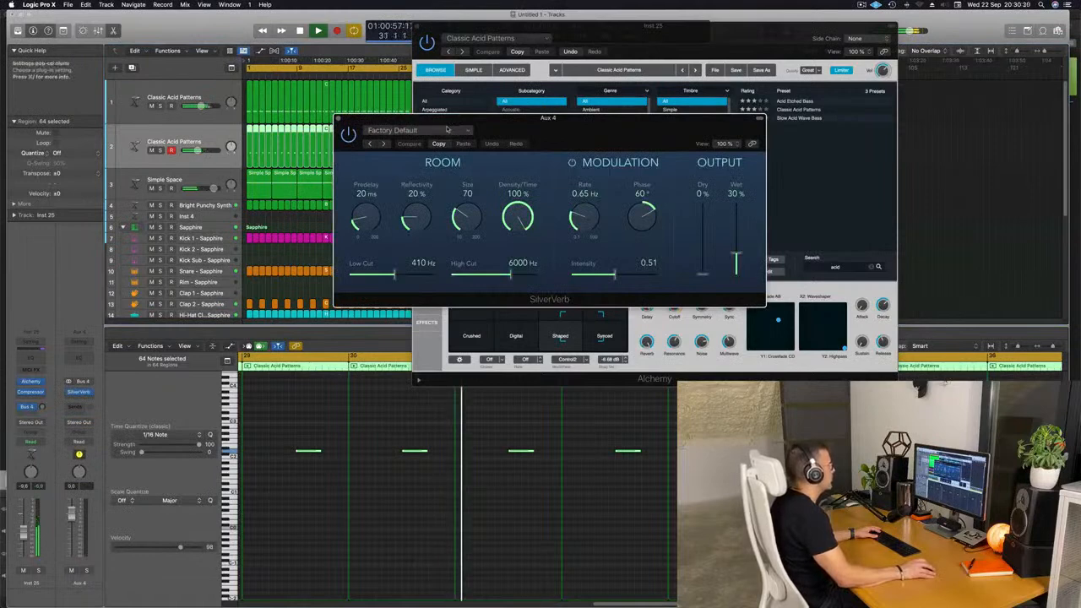
# Load SilverVerb's grandiose preset with Wet at 100%, raise the track's Bus 4 send level and close the reverb window
pyautogui.click(443, 130)
pyautogui.click(428, 292)
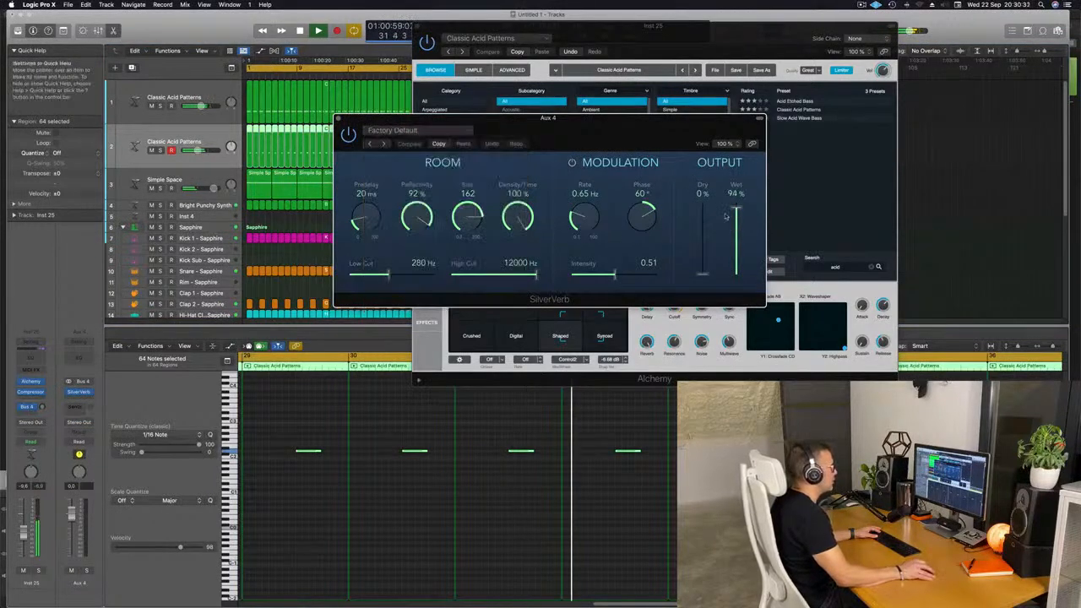
pyautogui.moveTo(736, 208); pyautogui.dragTo(735, 199)
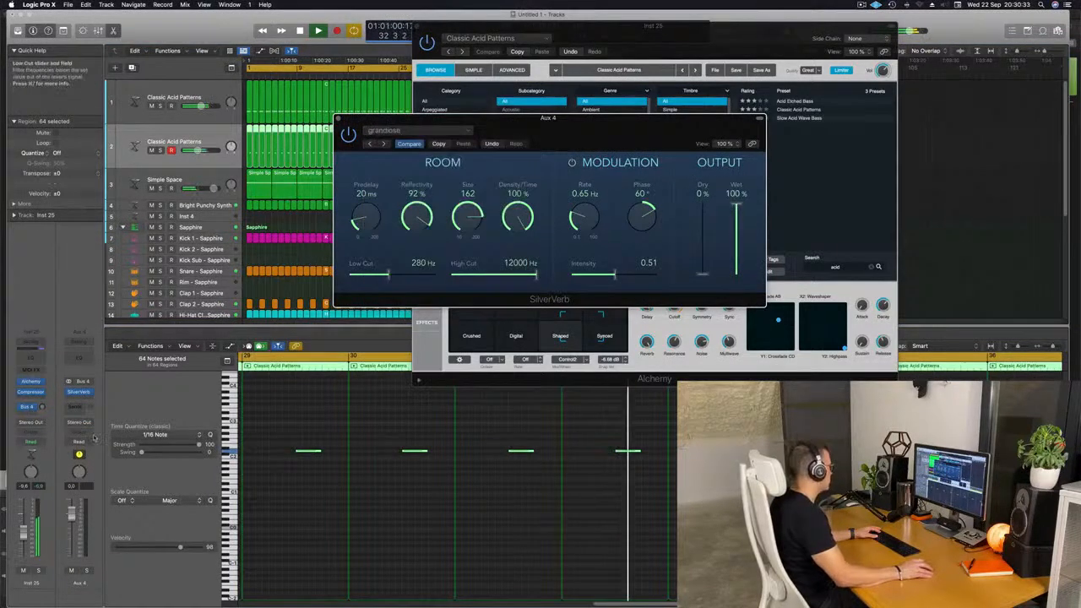
pyautogui.click(40, 407)
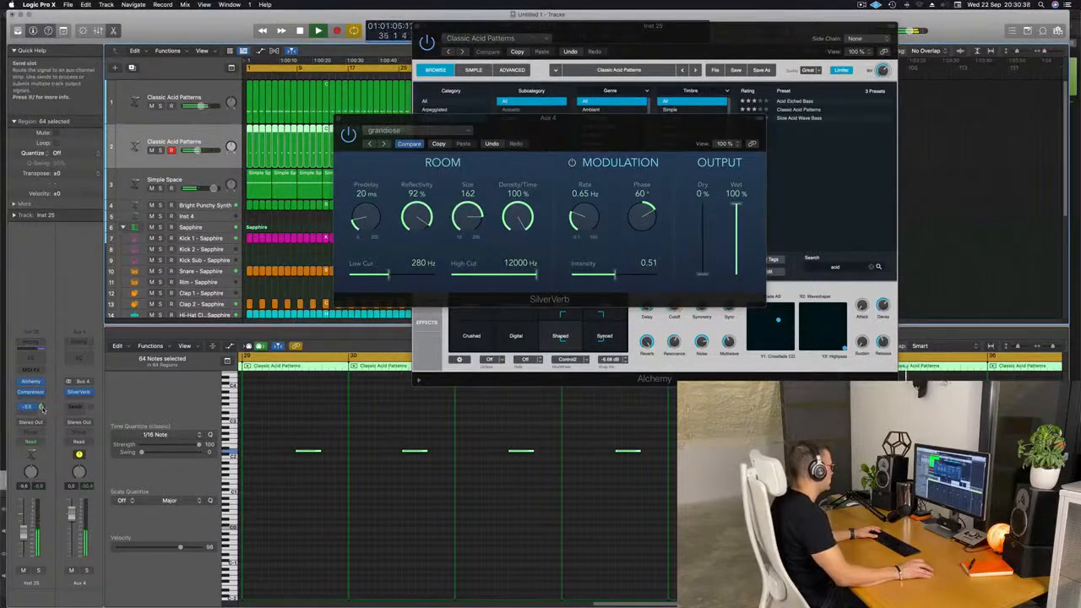
pyautogui.click(336, 121)
# Add a Compressor after SilverVerb on Aux 4, side-chained to Kick 1 - Sapphire with a threshold of about -21 dB, and close its window
pyautogui.moveTo(566, 29); pyautogui.dragTo(802, 62)
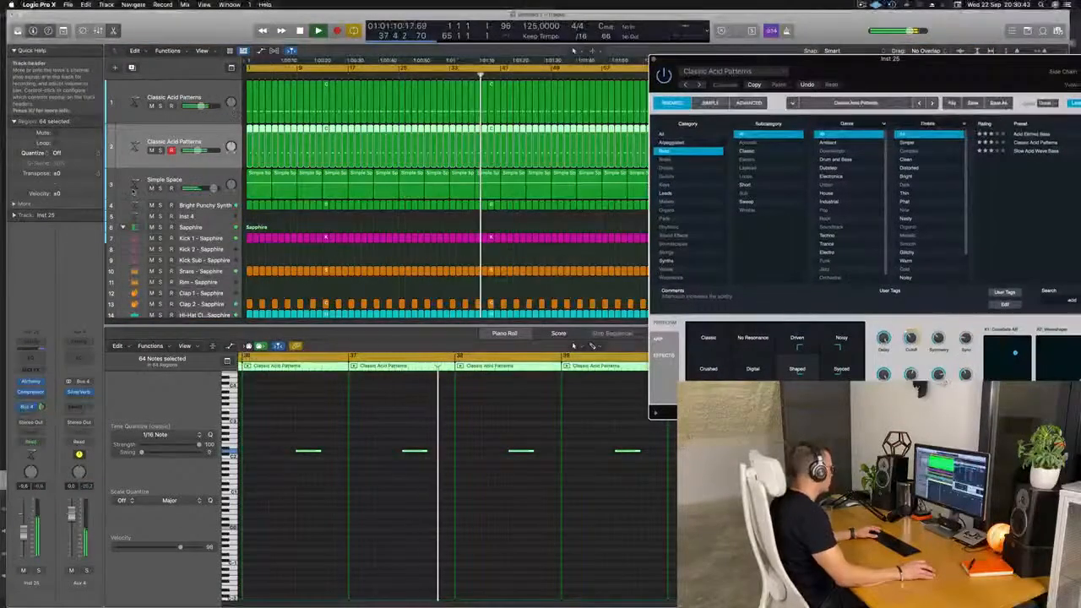
pyautogui.click(84, 404)
pyautogui.click(153, 432)
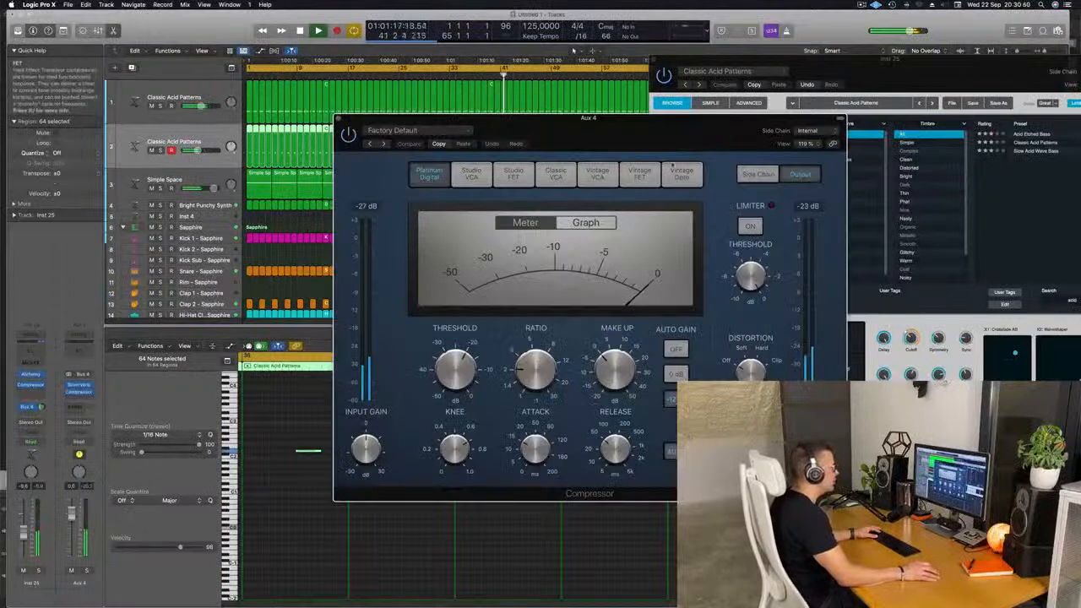
pyautogui.click(818, 131)
pyautogui.moveTo(819, 150)
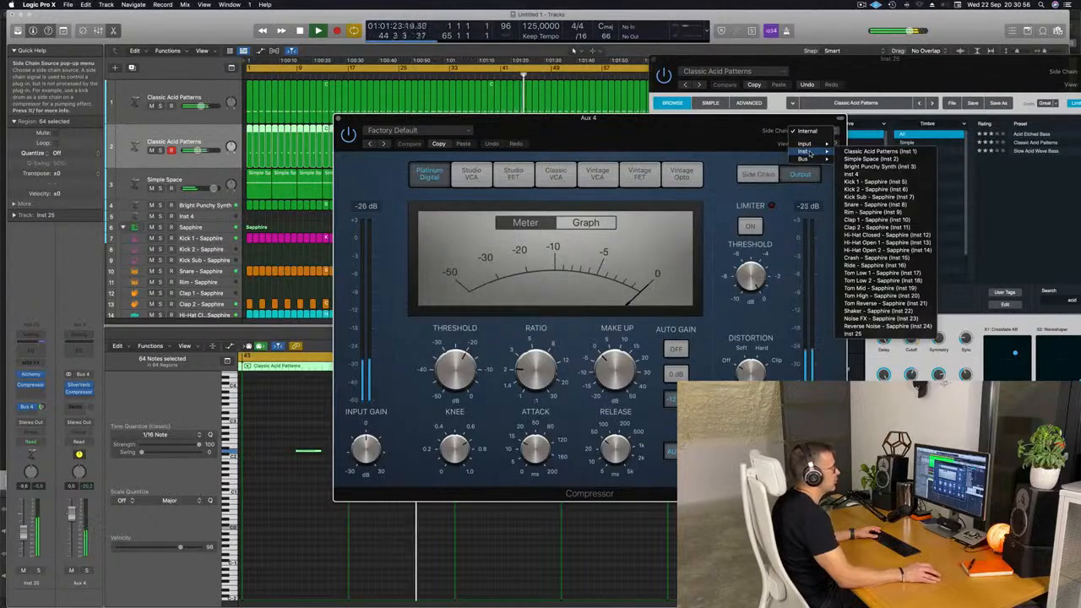
pyautogui.click(876, 182)
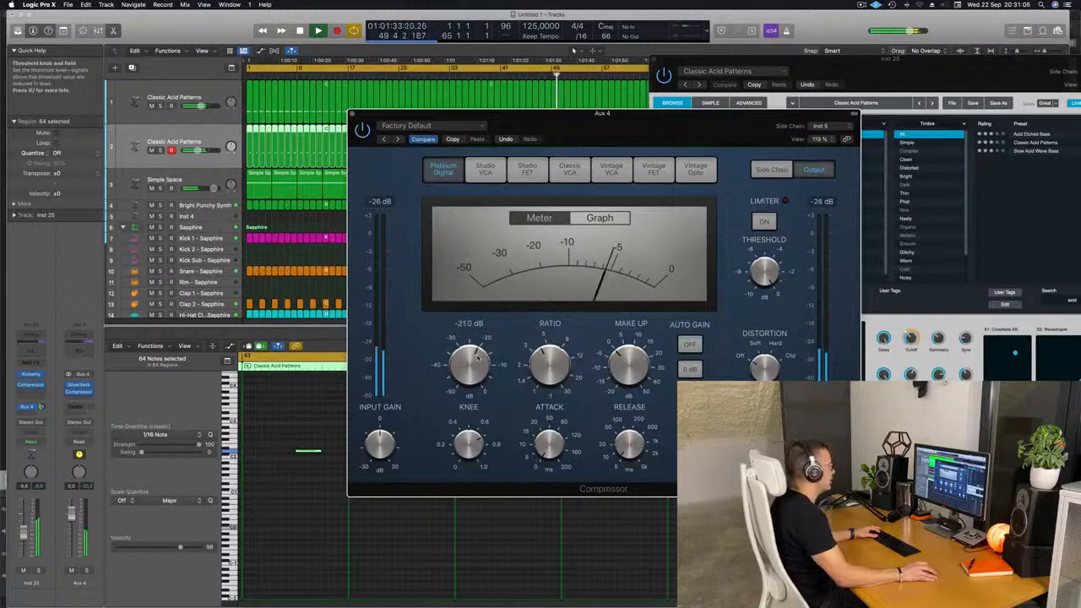
pyautogui.press('space')
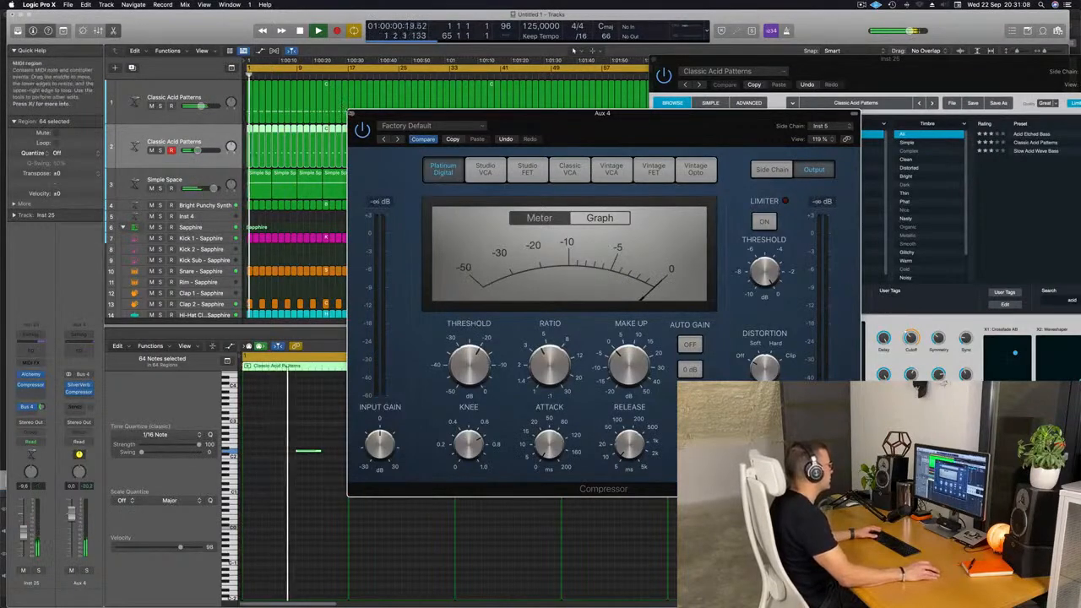
pyautogui.click(352, 113)
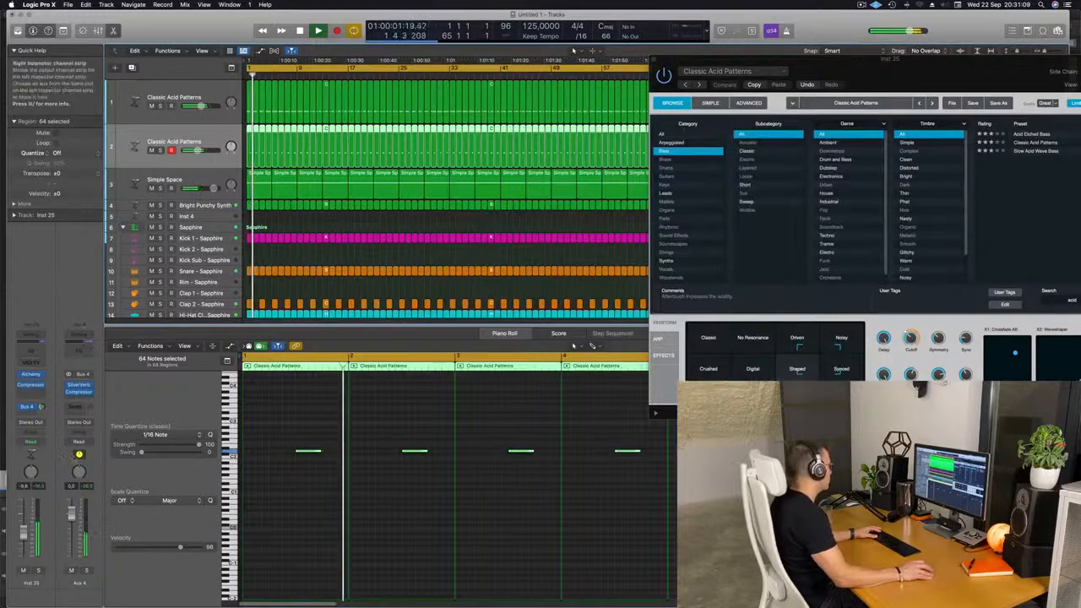
# Audition the Aux 4 reverb in solo, unsolo it and fine-tune the acid track's Bus 4 send and volume
pyautogui.click(84, 572)
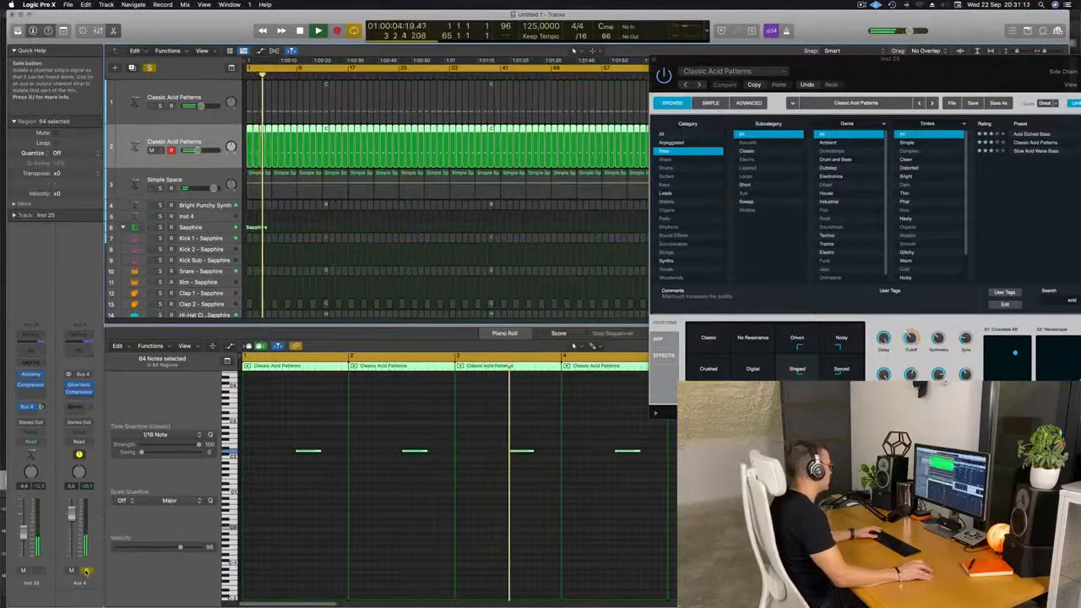
pyautogui.click(84, 571)
pyautogui.press('Return')
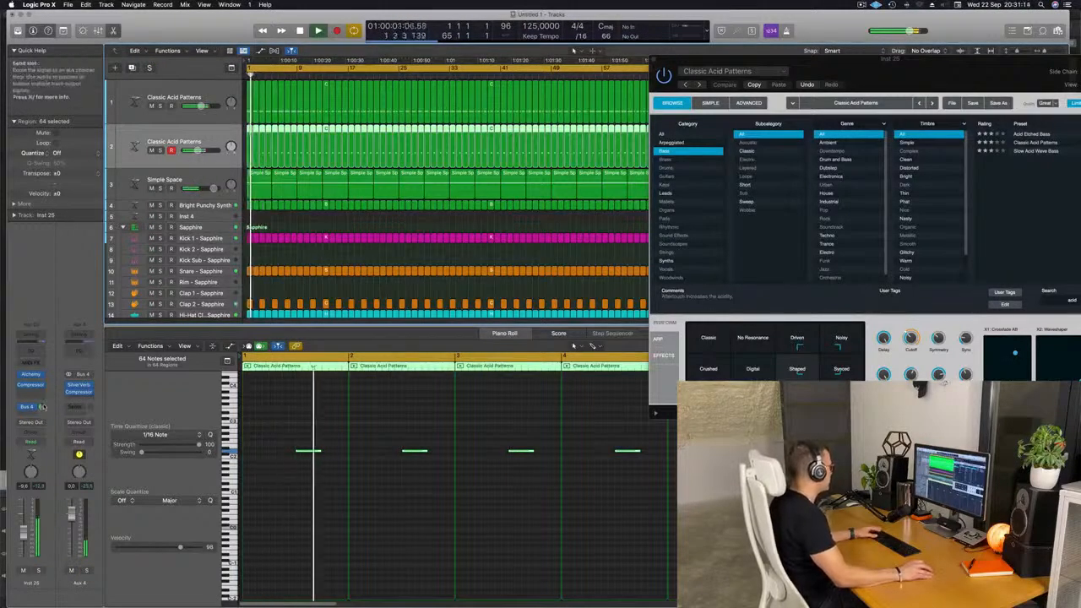
pyautogui.moveTo(43, 410); pyautogui.dragTo(43, 413)
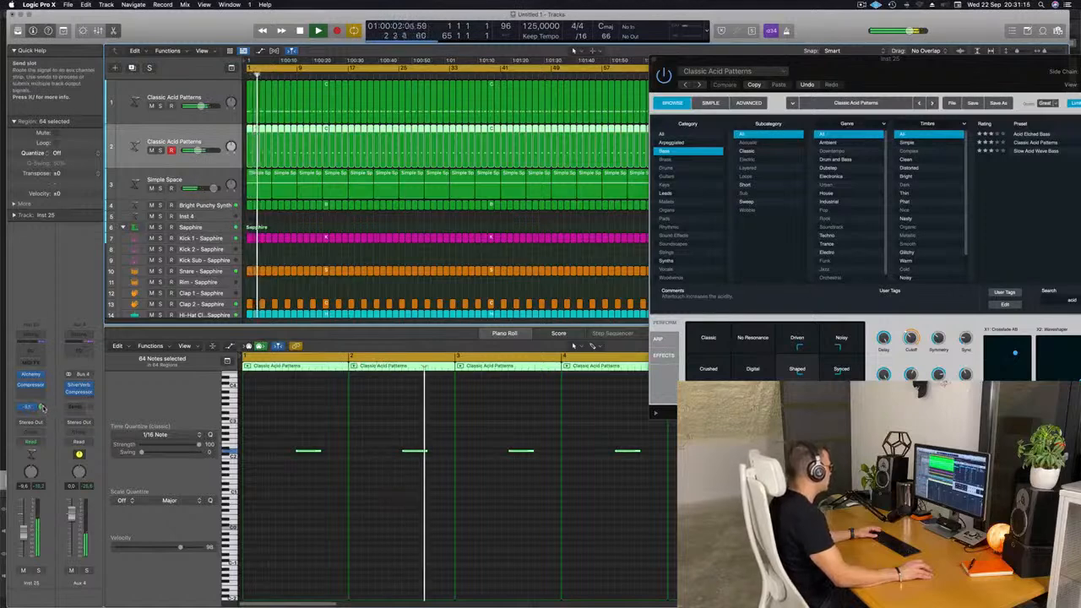
pyautogui.moveTo(23, 543); pyautogui.dragTo(23, 542)
# Audition the second acid track's Alchemy snapshots, including Classic, Digital, Shaped, Noisy and No Resonance, adjust the cutoff and choose Driven
pyautogui.moveTo(899, 59); pyautogui.dragTo(623, 75)
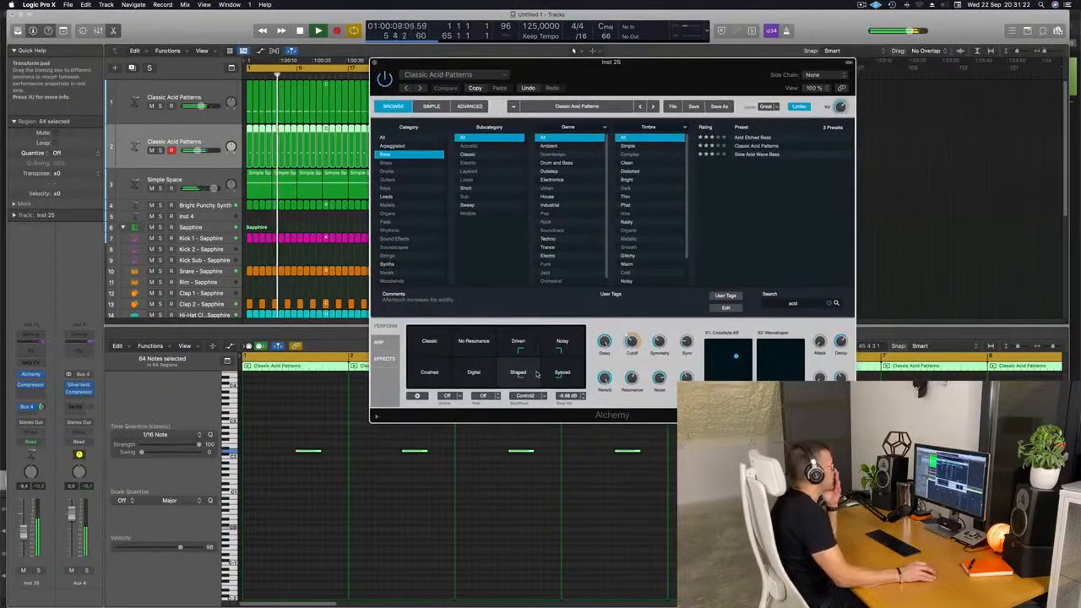
pyautogui.click(429, 344)
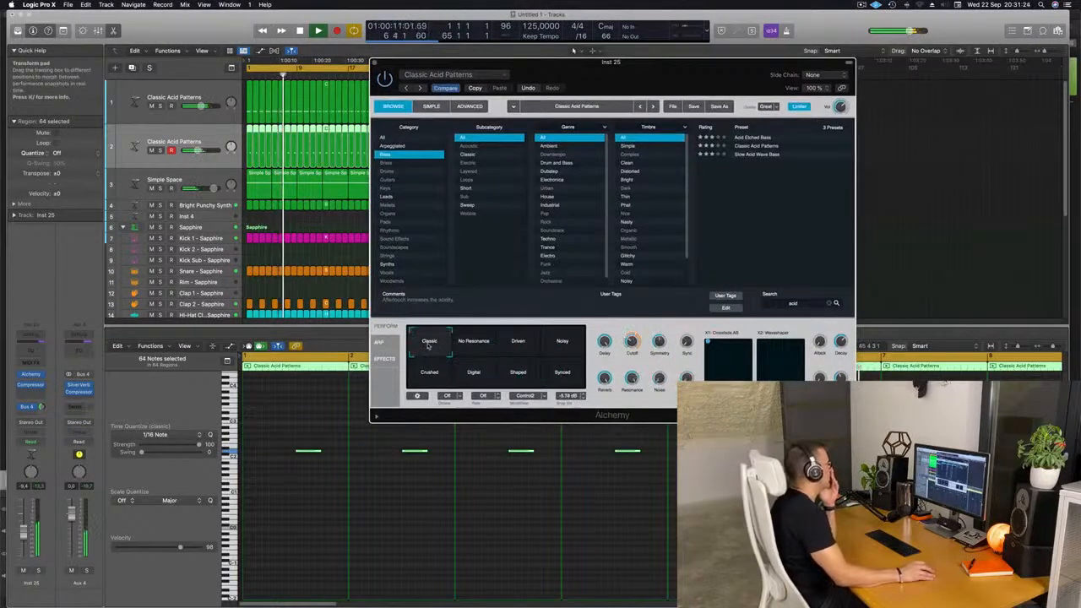
pyautogui.click(425, 380)
pyautogui.click(473, 380)
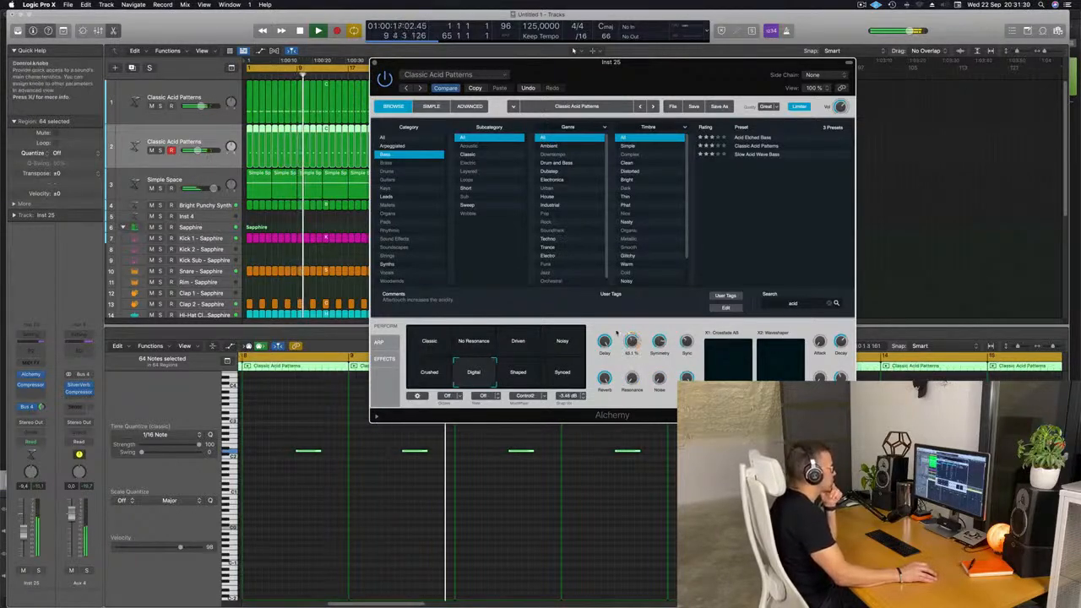
pyautogui.click(525, 373)
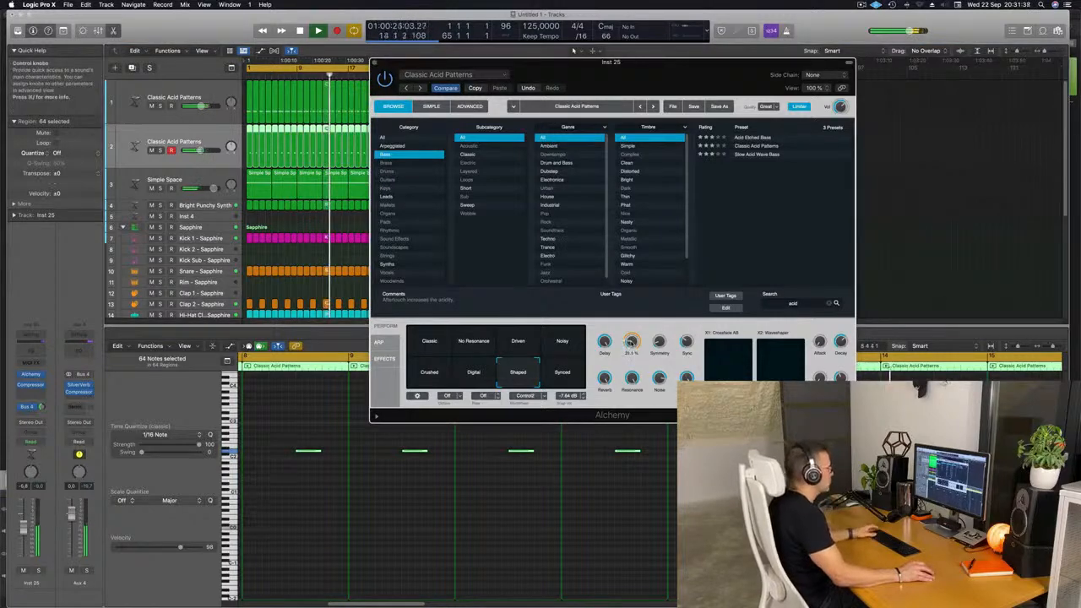
pyautogui.click(575, 377)
pyautogui.click(561, 342)
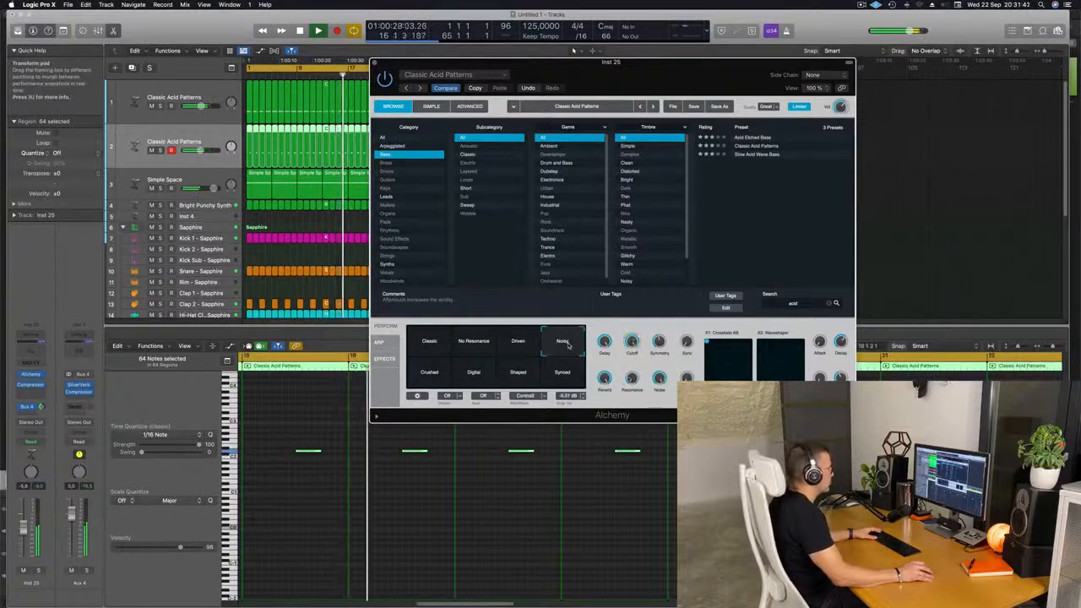
pyautogui.click(520, 342)
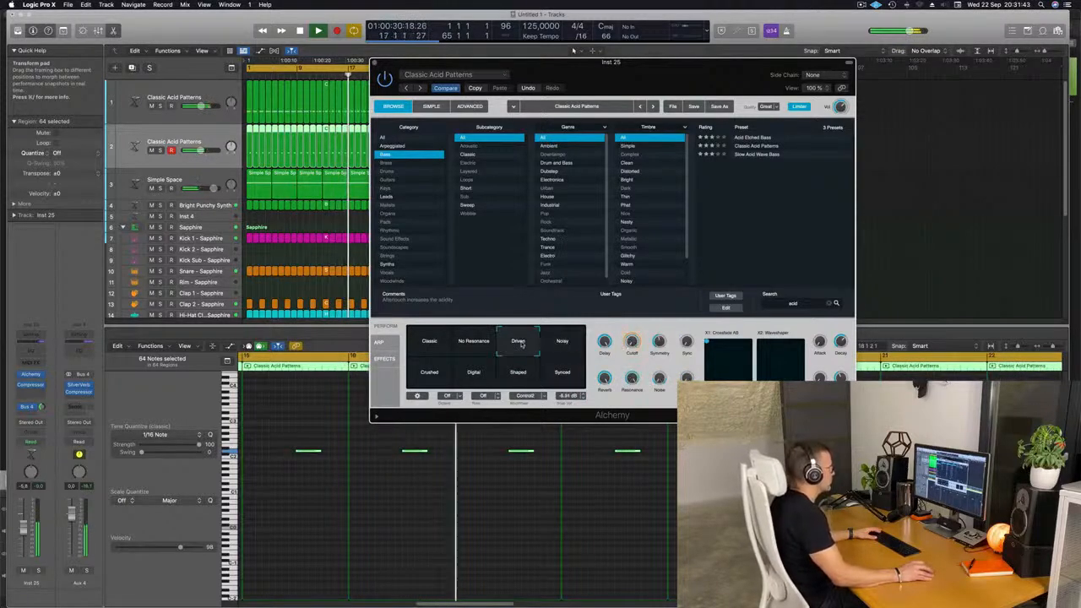
pyautogui.click(478, 340)
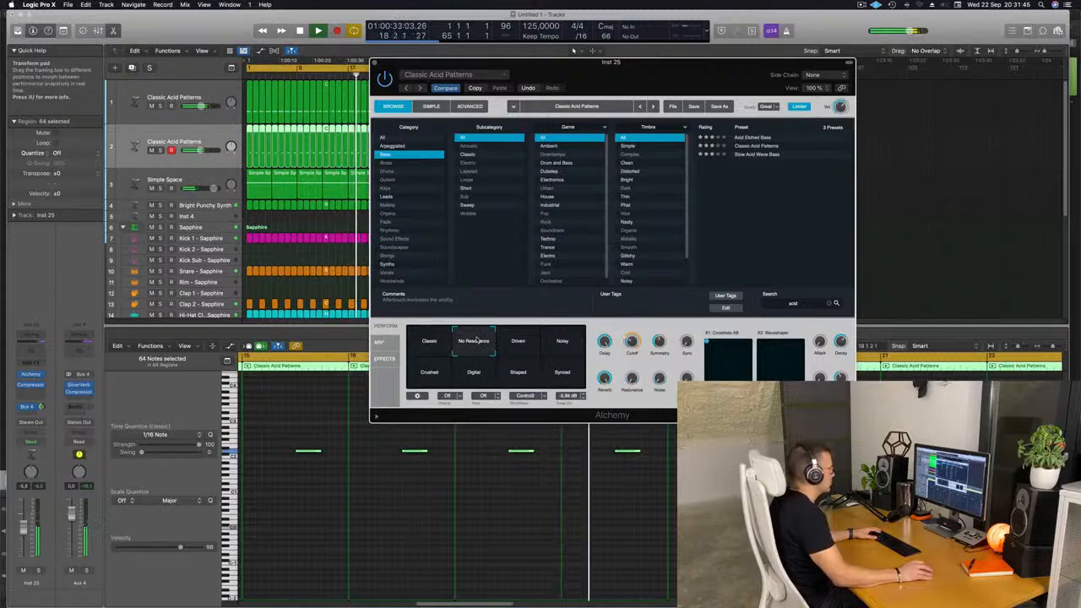
pyautogui.click(533, 344)
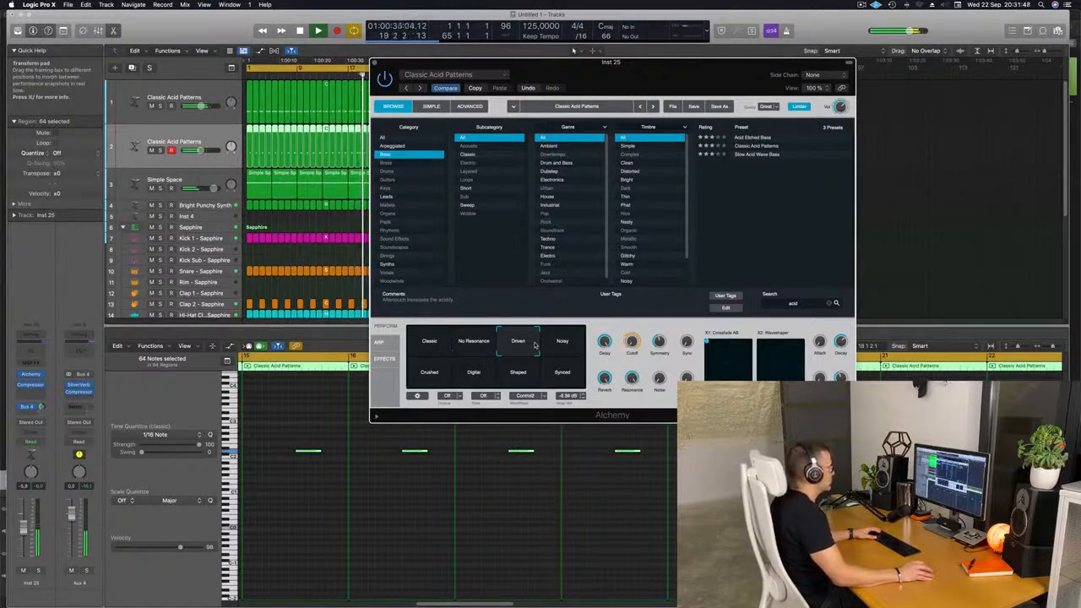
# Blend the second acid track's Alchemy snapshots between Noisy and Synced, raise its volume to about -4.4 dB and close the instrument window
pyautogui.click(548, 361)
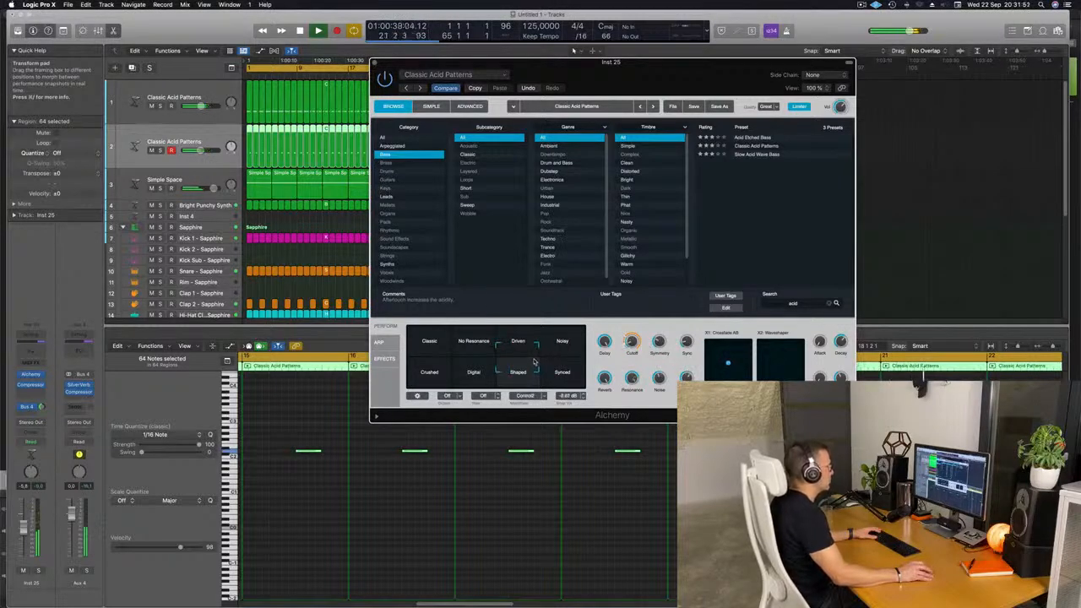
pyautogui.click(563, 357)
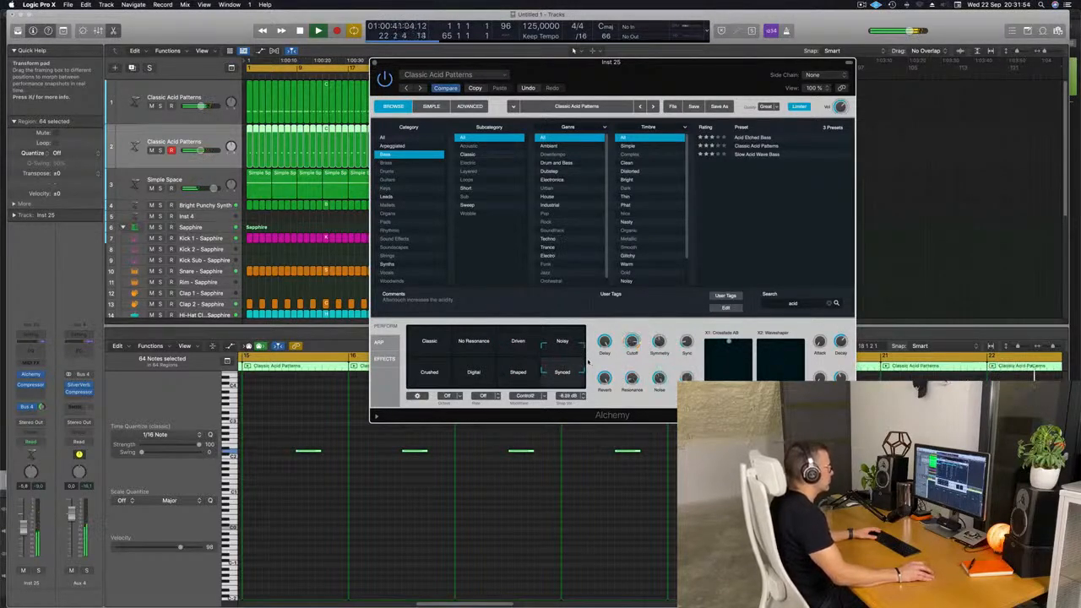
pyautogui.click(586, 350)
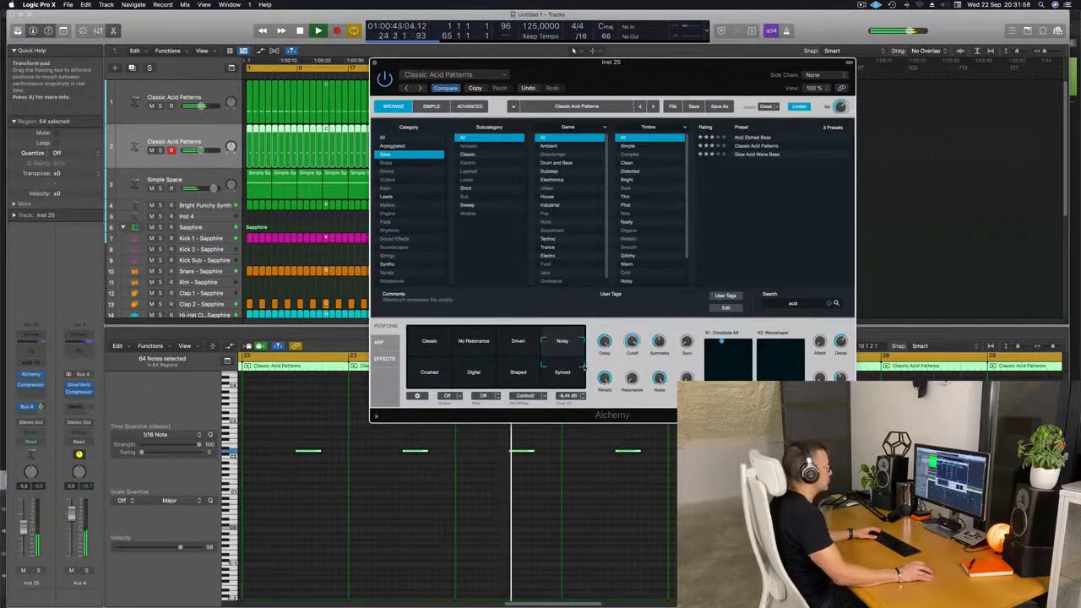
pyautogui.moveTo(584, 372); pyautogui.dragTo(585, 375)
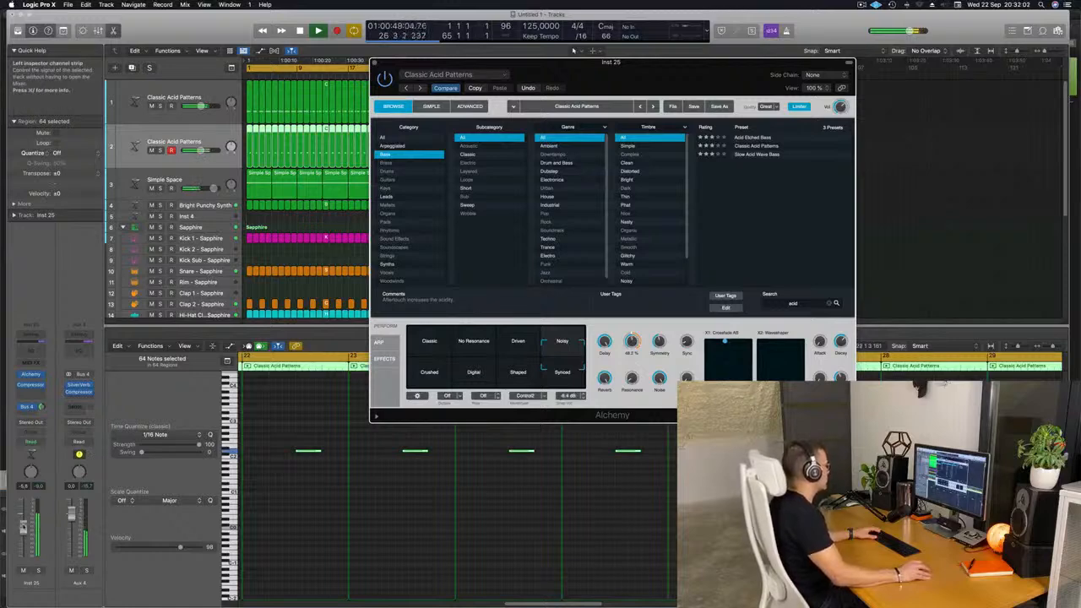
pyautogui.click(23, 527)
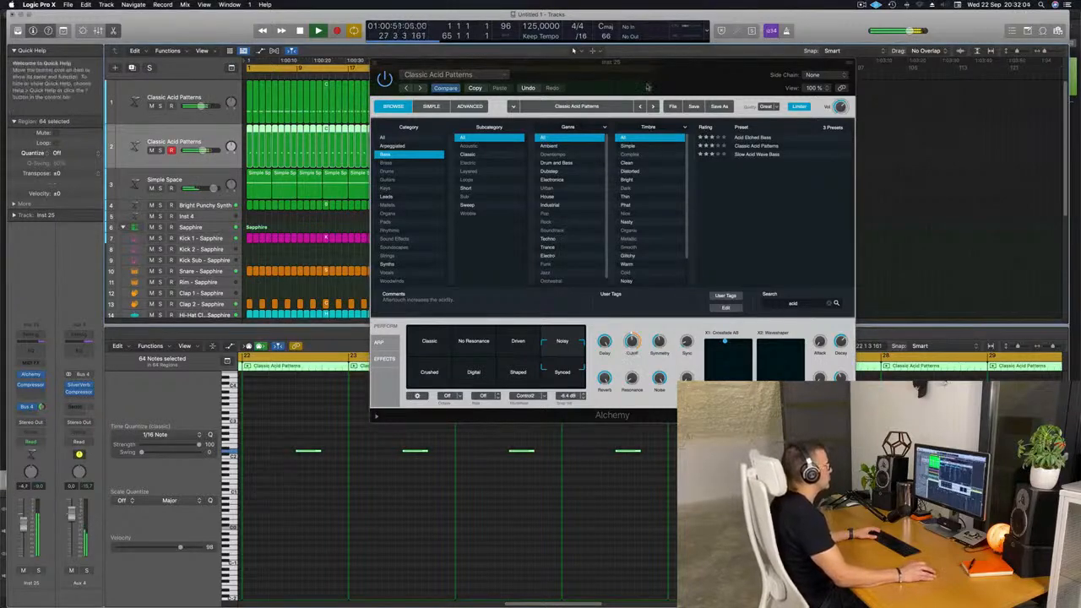
pyautogui.moveTo(543, 94); pyautogui.dragTo(599, 110)
pyautogui.press('v')
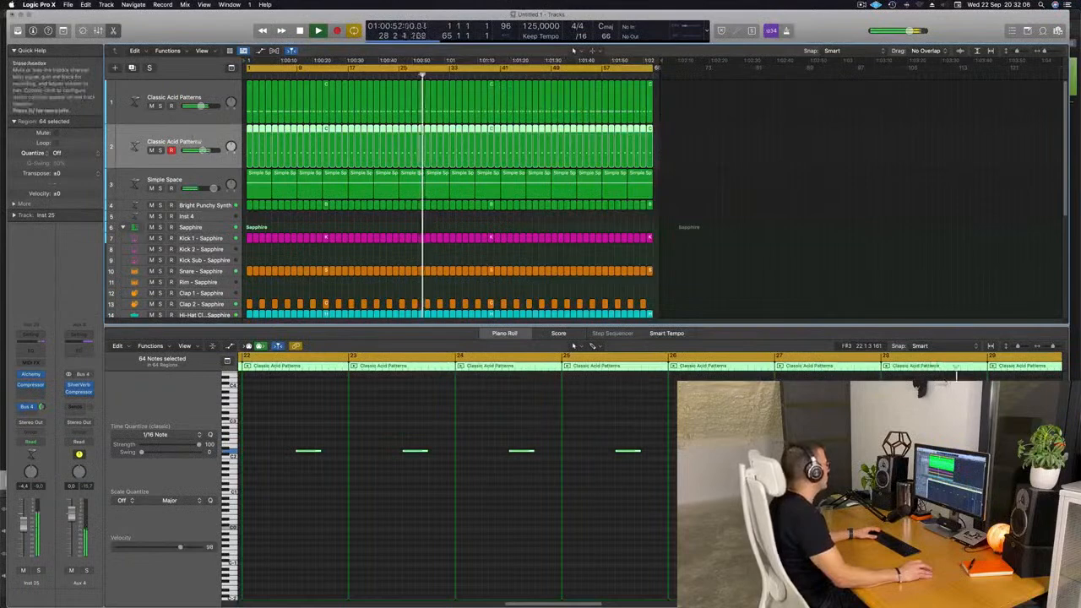
# Duplicate the second acid track with its settings and copy its first one-bar region onto the new track at bar 1
pyautogui.press('super+d')
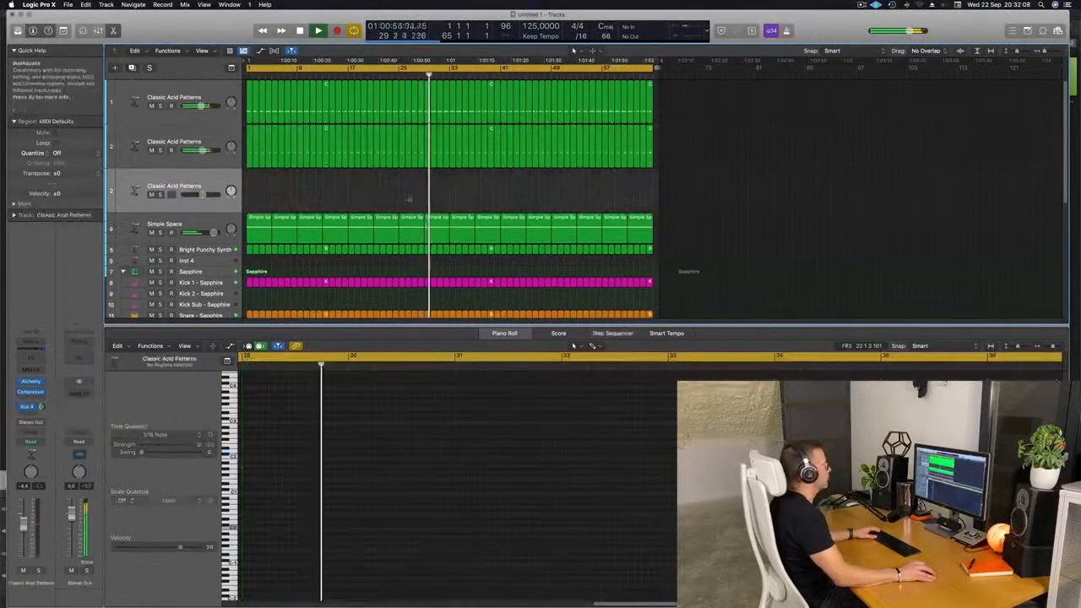
pyautogui.click(251, 148)
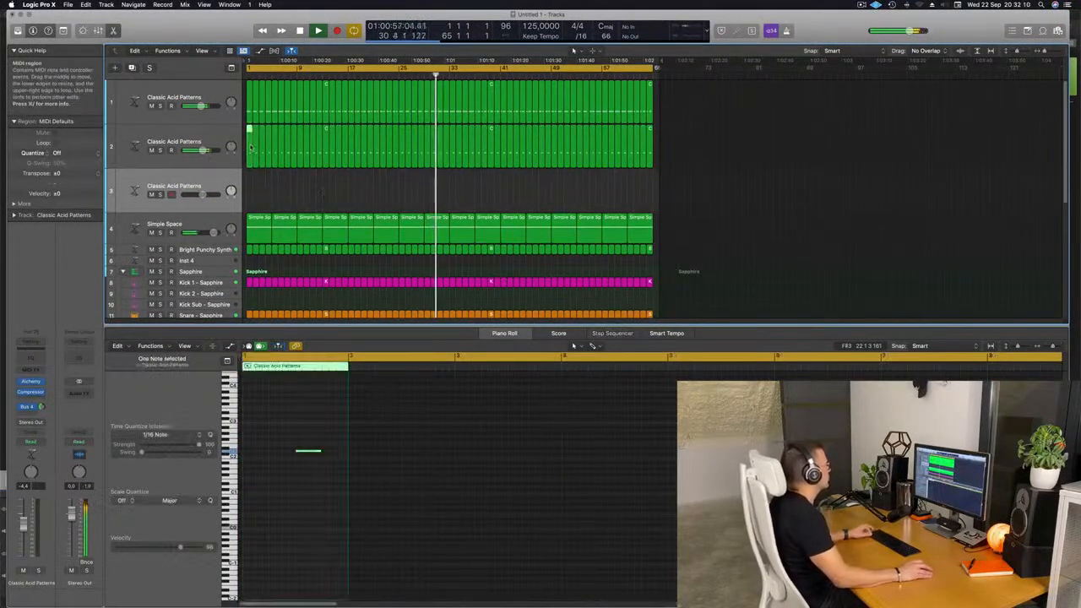
pyautogui.moveTo(251, 148); pyautogui.dragTo(251, 192)
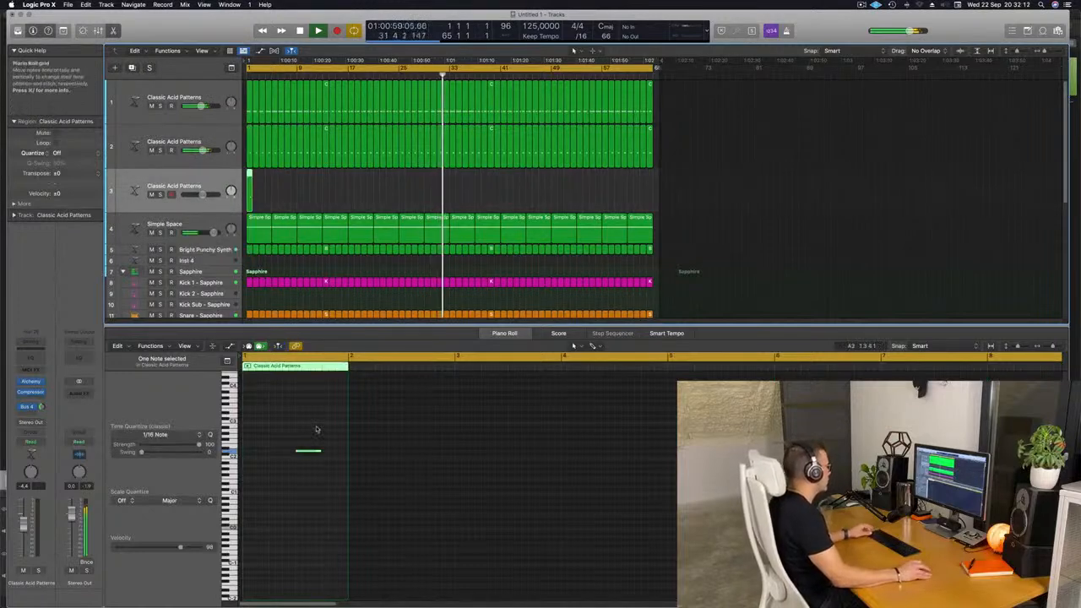
# Move the copied region's note to the start of the bar and to a higher pitch, and play it from the beginning
pyautogui.moveTo(288, 428); pyautogui.dragTo(260, 454)
pyautogui.click(288, 435)
pyautogui.press('Delete')
pyautogui.press('Return')
pyautogui.click(250, 192)
pyautogui.press('Return')
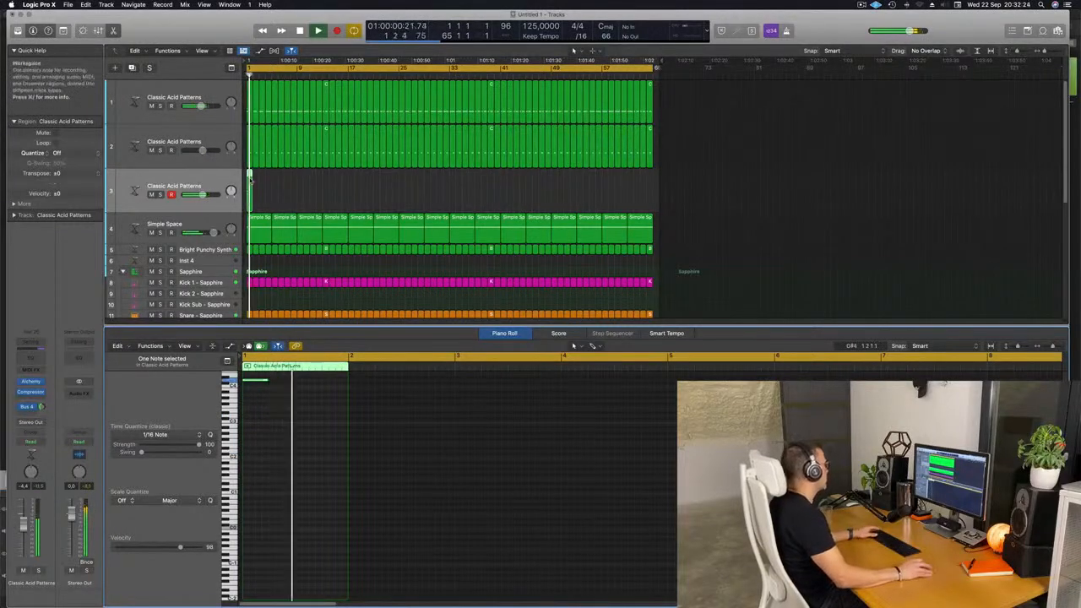
# Lower the third acid track's volume to about -7.2 dB while replaying from the start and open its Alchemy instrument
pyautogui.click(210, 179)
pyautogui.press('Return')
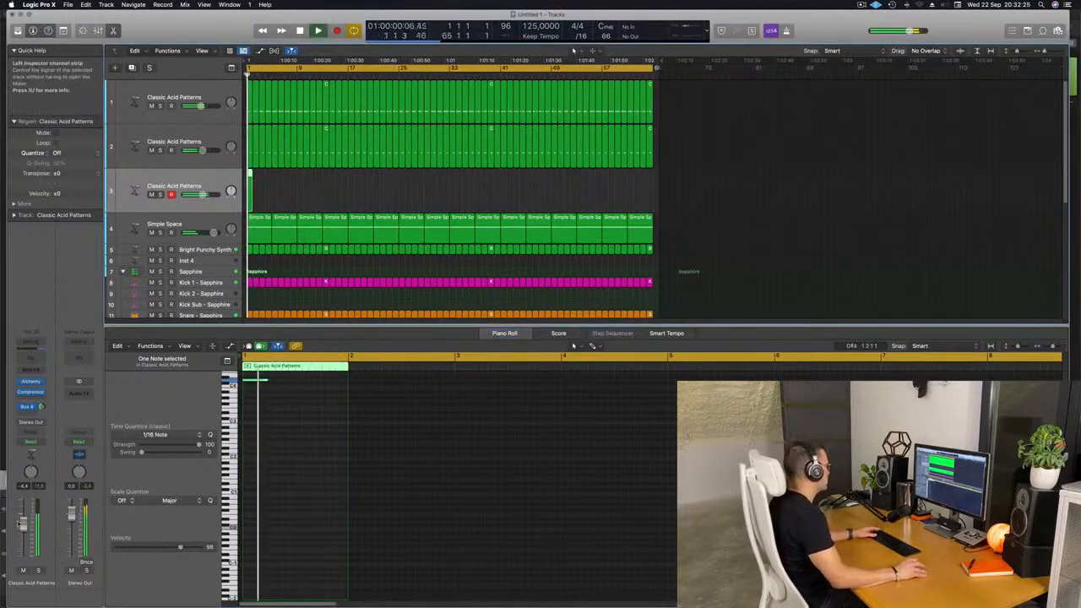
pyautogui.press('Return')
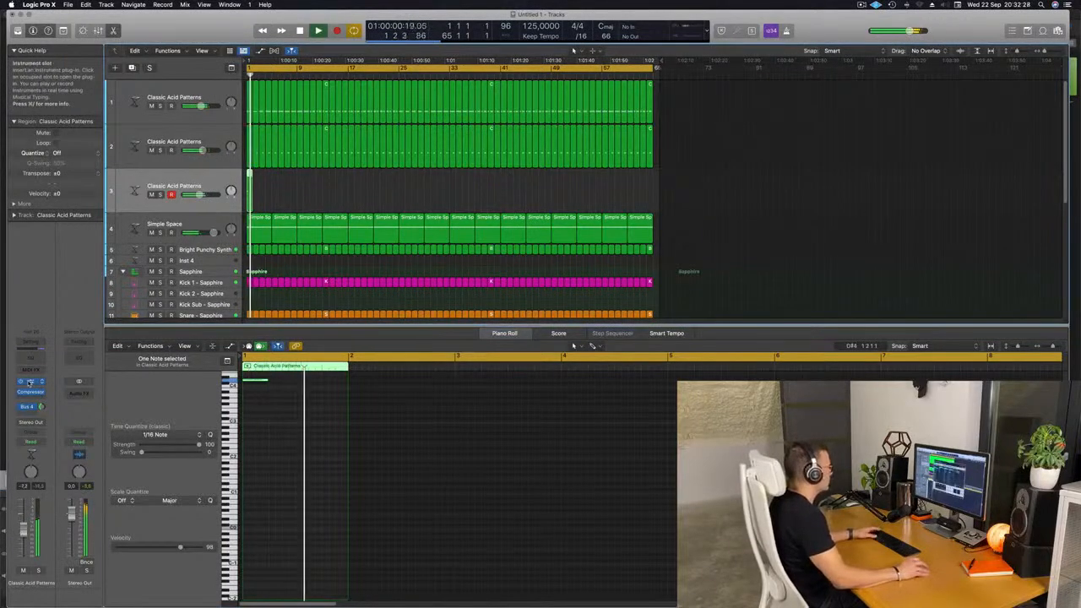
pyautogui.click(32, 382)
# Try the Classic snapshot on the third acid track and experiment with the arpeggiator's pattern and swing
pyautogui.click(373, 401)
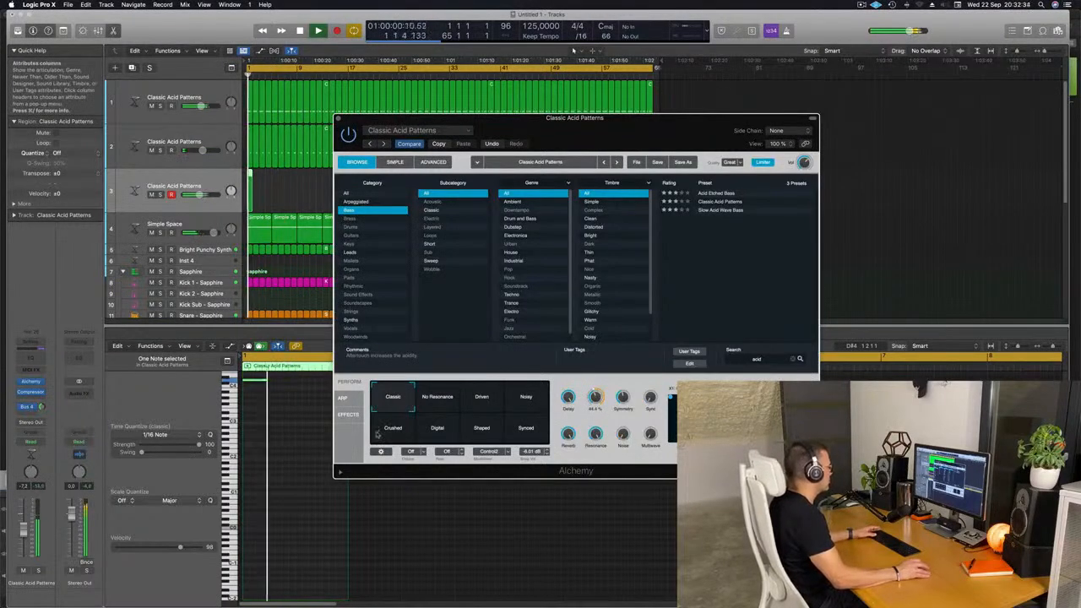
pyautogui.click(342, 397)
pyautogui.moveTo(481, 406); pyautogui.dragTo(482, 411)
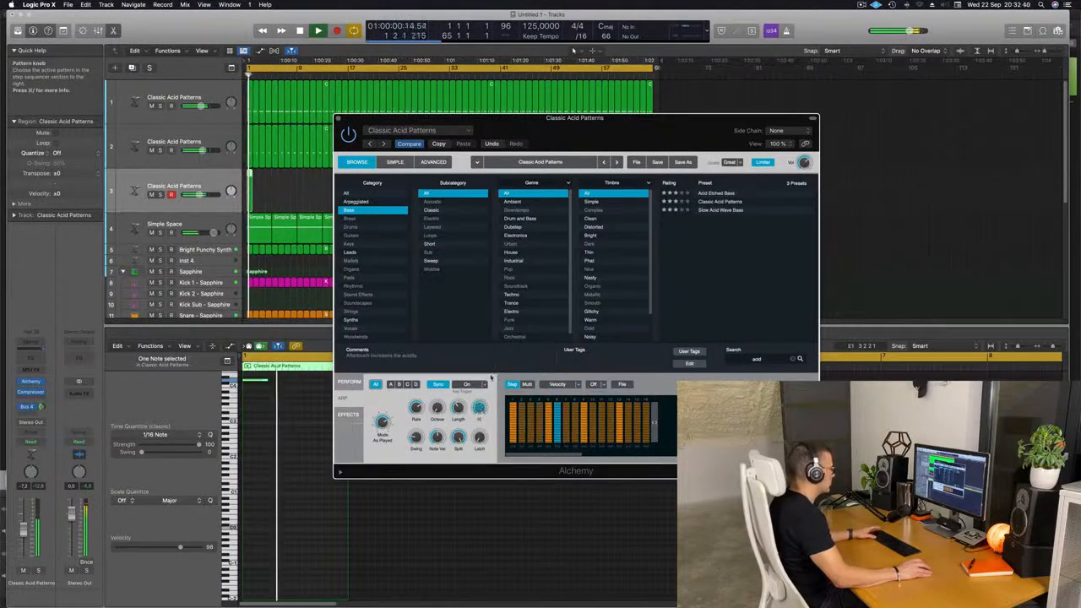
pyautogui.press('space')
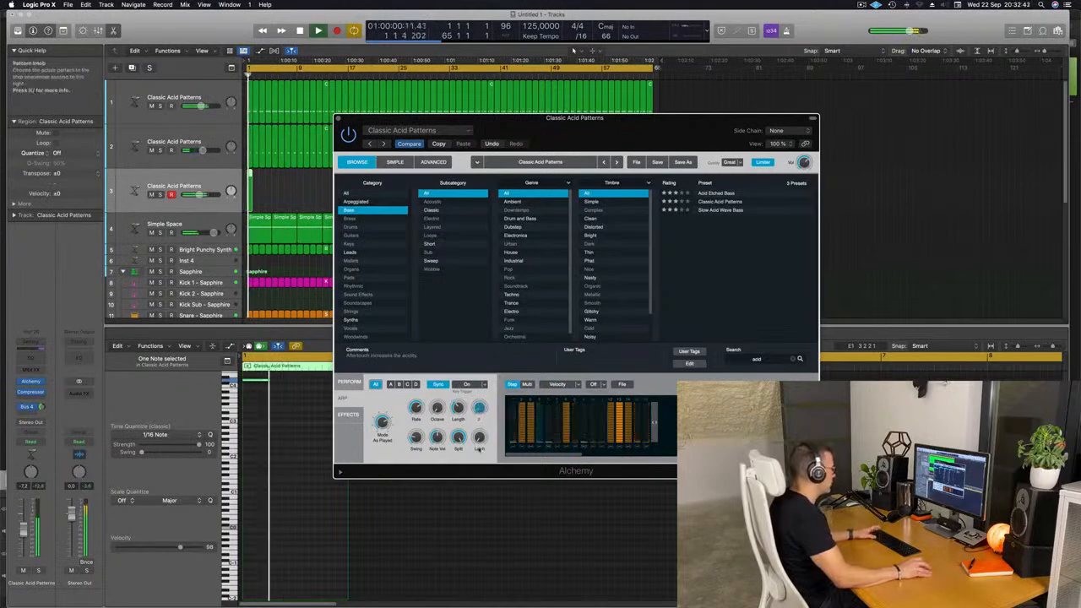
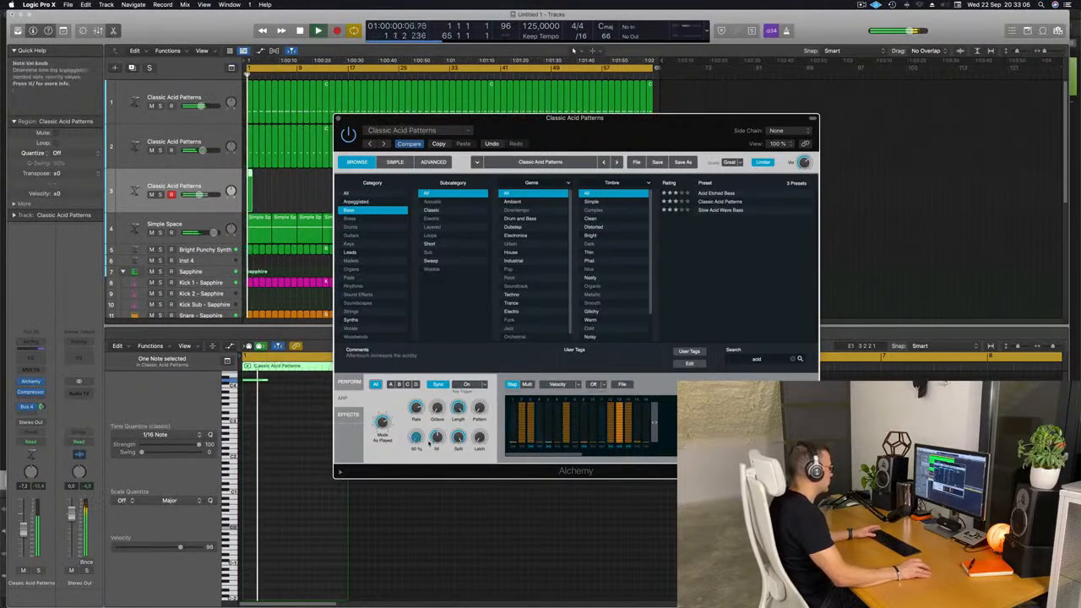
pyautogui.moveTo(415, 437); pyautogui.dragTo(415, 435)
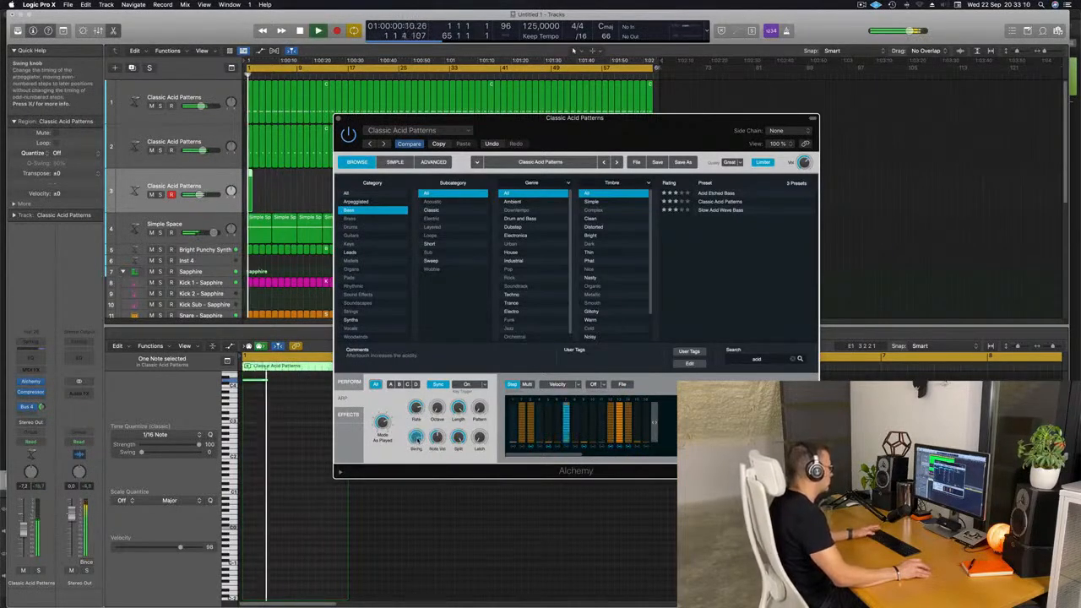
pyautogui.moveTo(617, 133); pyautogui.dragTo(662, 166)
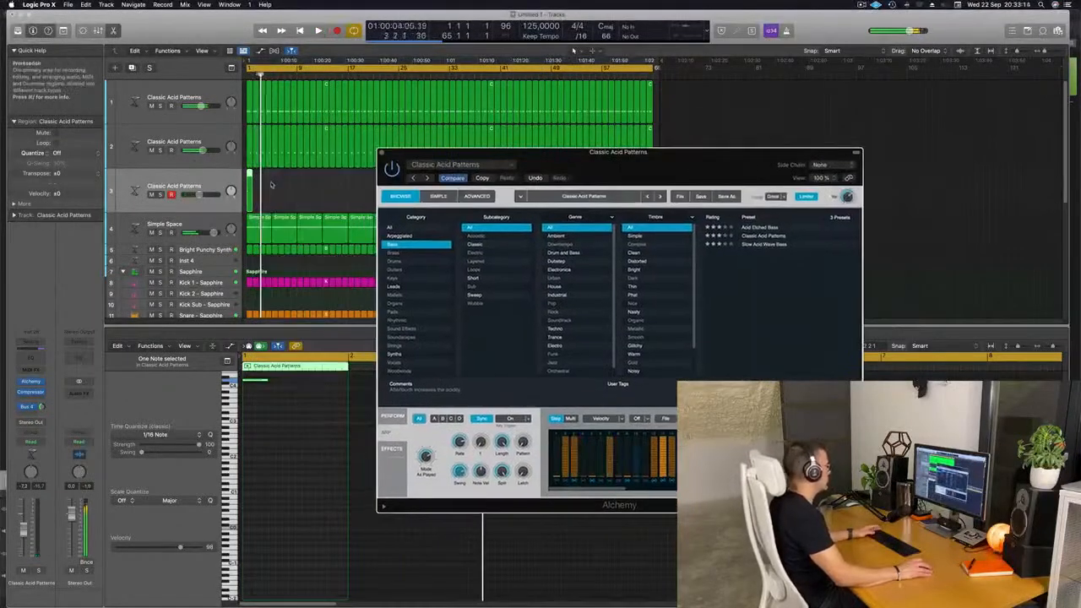
# Repeat the third acid track's one-bar region seven times to fill the first 8 bars
pyautogui.press('super+r')
pyautogui.press('super+r')
pyautogui.press('super+r')
pyautogui.press('super+r')
pyautogui.press('super+r')
pyautogui.press('super+r')
pyautogui.press('super+r')
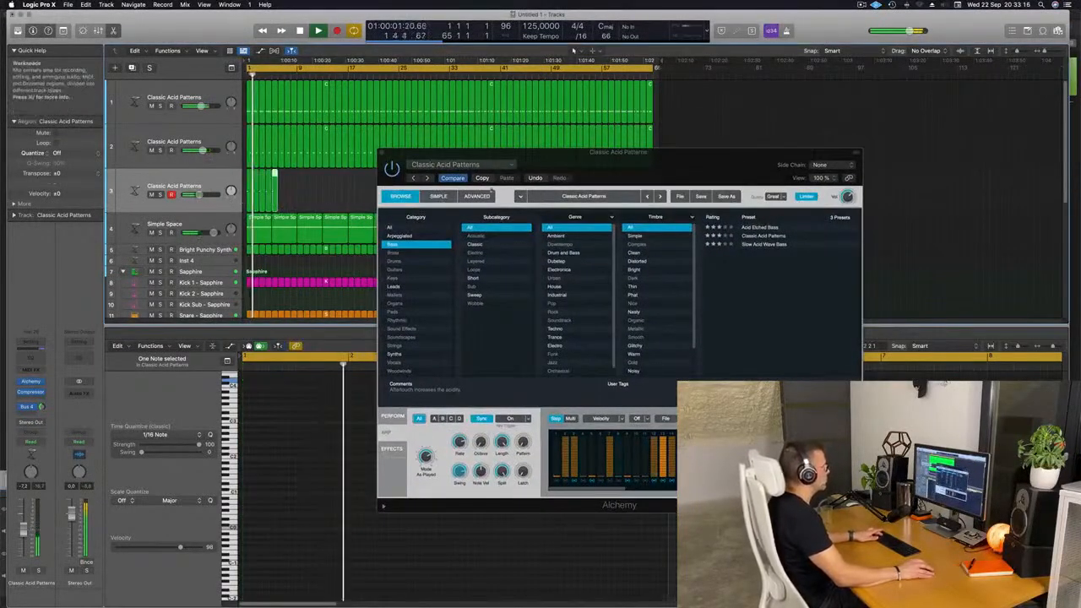
# Select the third acid track's eight regions and repeat them seven times to fill all 64 bars
pyautogui.moveTo(633, 162); pyautogui.dragTo(589, 320)
pyautogui.click(239, 191)
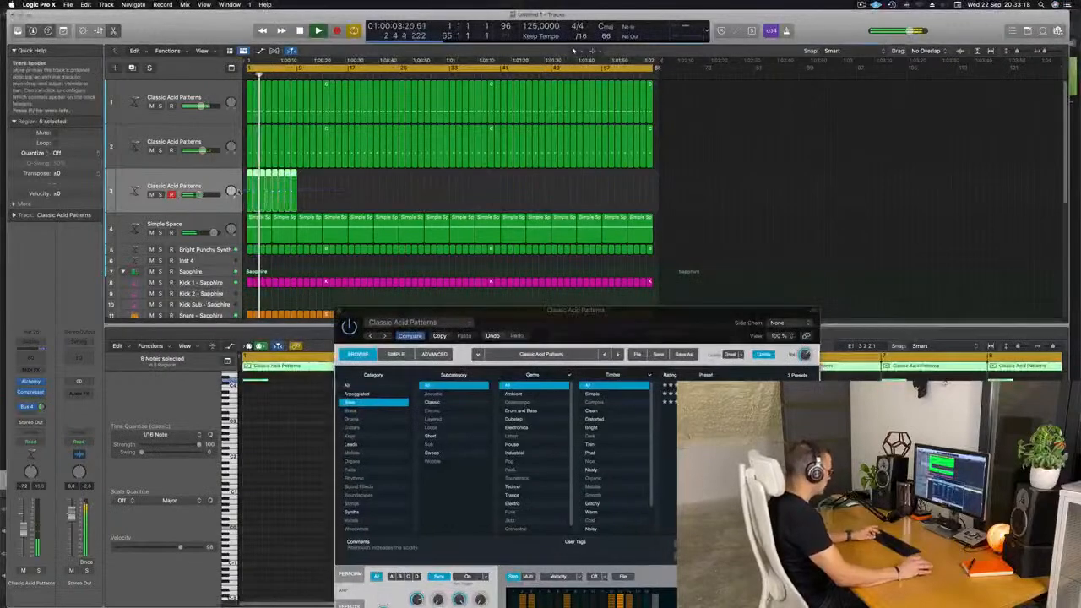
pyautogui.press('super+r')
pyautogui.press('super+r')
pyautogui.press('super+r')
pyautogui.press('super+r')
pyautogui.press('super+r')
pyautogui.press('super+r')
pyautogui.press('super+r')
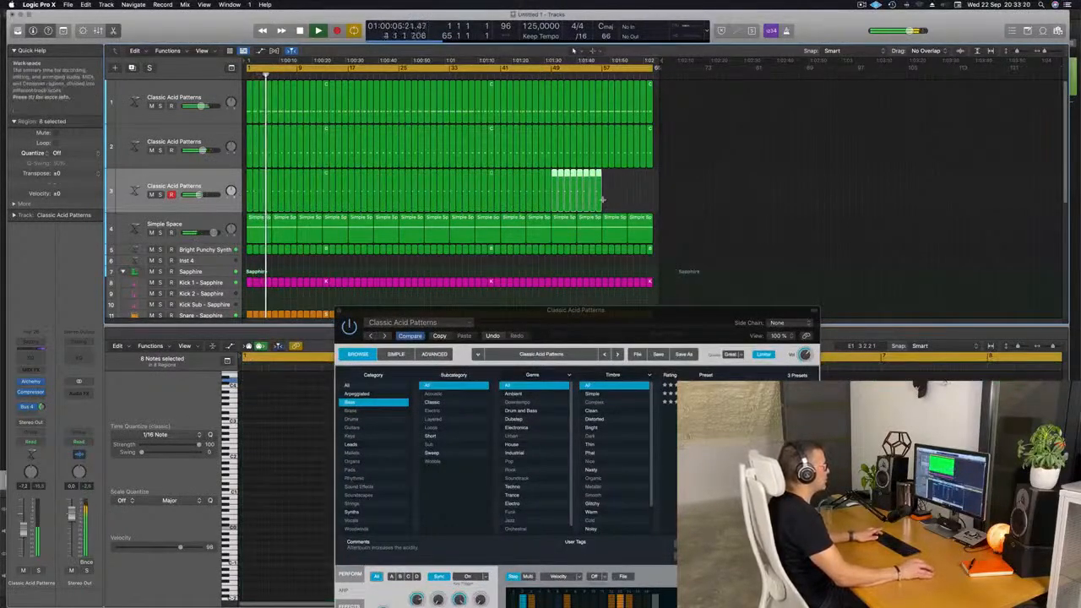
pyautogui.click(215, 181)
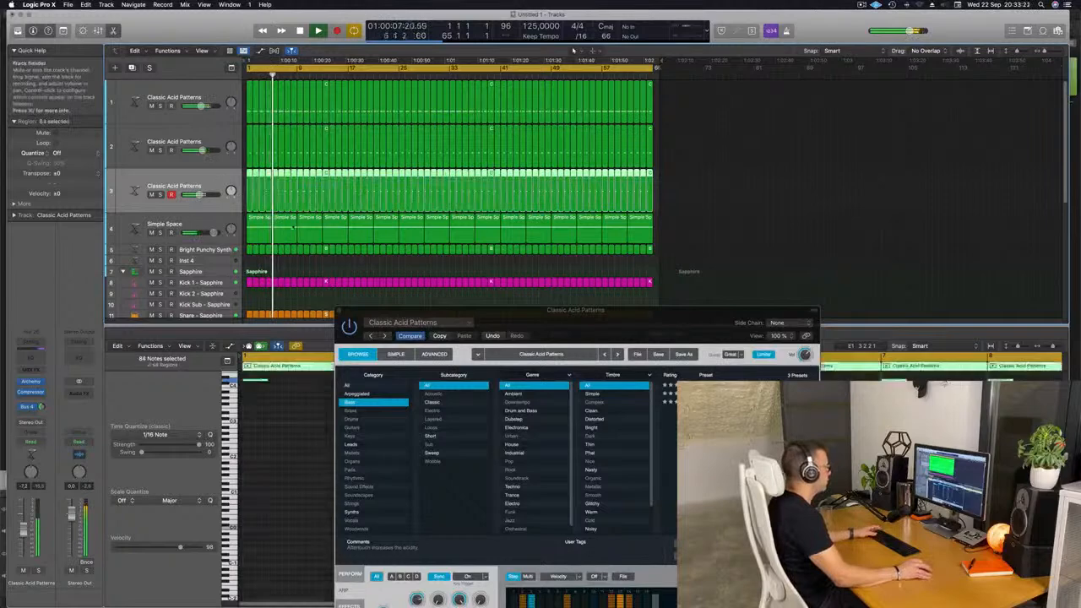
# Load the Slow Acid Wave Bass preset on the third acid track, replay from the start and show Alchemy's performance snapshots
pyautogui.moveTo(599, 328); pyautogui.dragTo(563, 198)
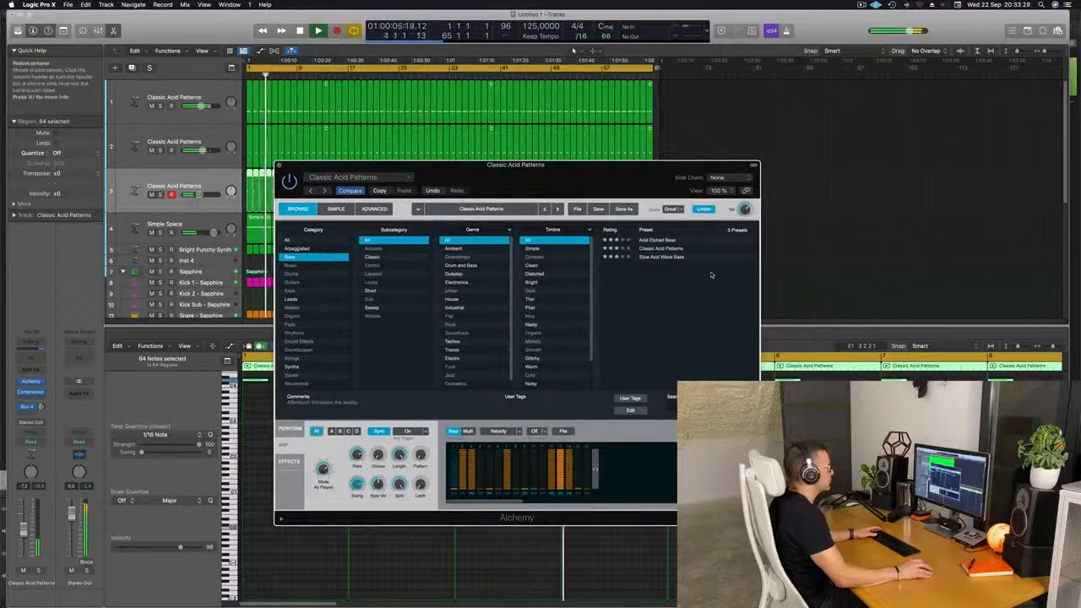
pyautogui.click(663, 258)
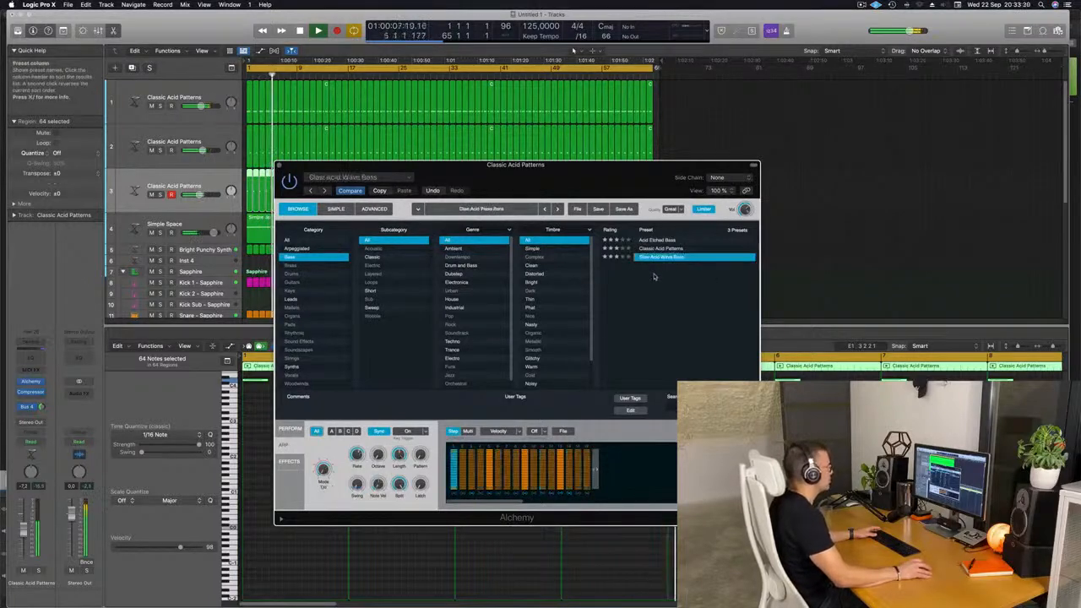
pyautogui.moveTo(667, 165); pyautogui.dragTo(834, 147)
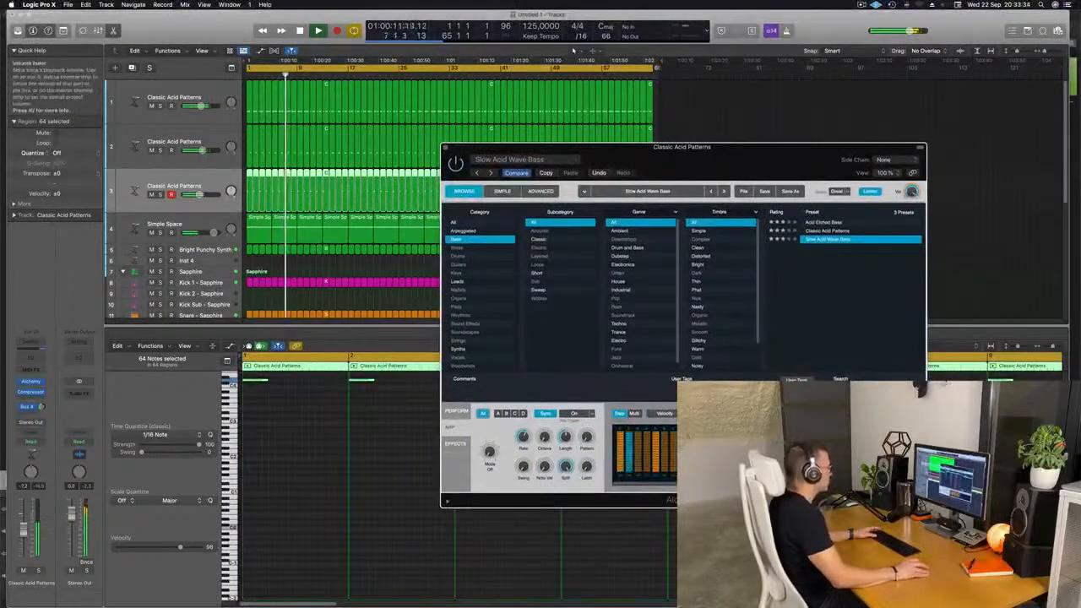
pyautogui.press('Return')
pyautogui.click(457, 413)
pyautogui.press('Return')
# Audition the Fuzz Drive, Lowpass, Resonant, Unison Resonance, Vibrato and Unison snapshots, choose Simple and close the instrument window
pyautogui.click(622, 432)
pyautogui.click(589, 431)
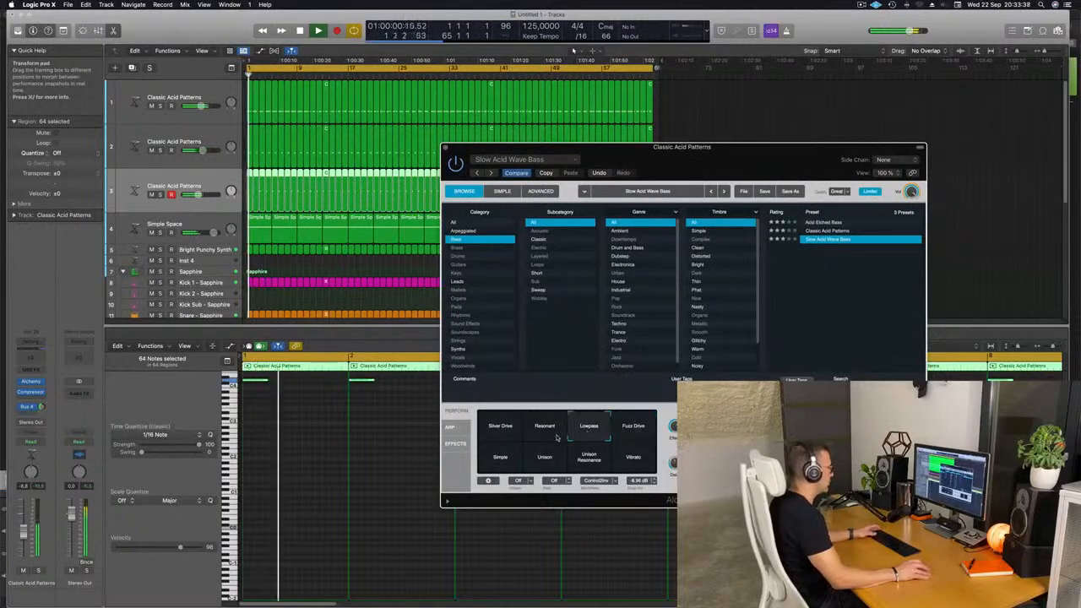
pyautogui.click(545, 439)
pyautogui.press('Return')
pyautogui.click(587, 462)
pyautogui.press('Return')
pyautogui.click(629, 463)
pyautogui.press('Return')
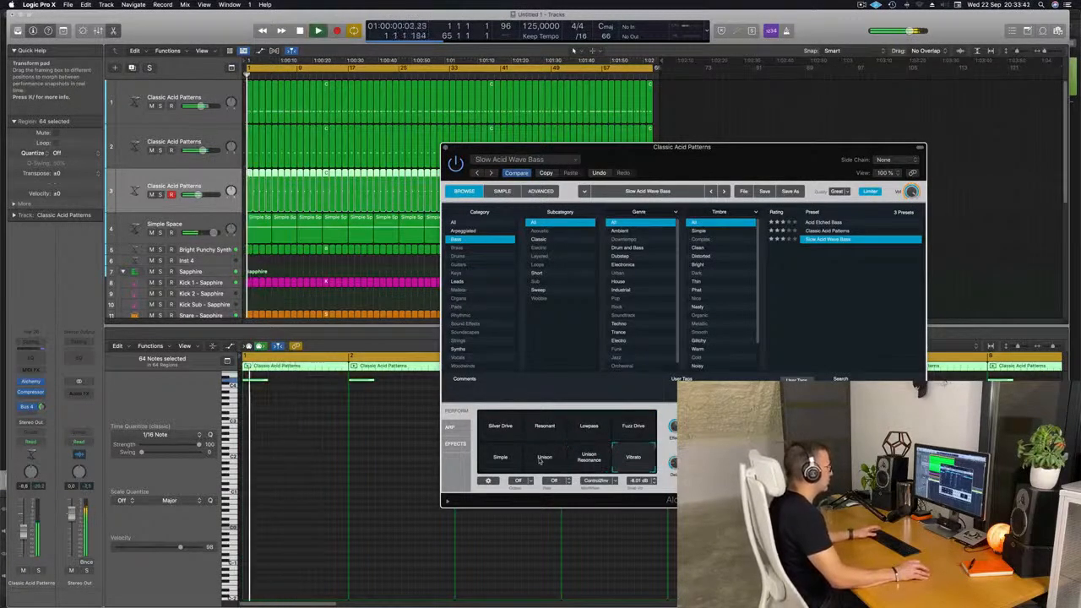
pyautogui.click(540, 462)
pyautogui.click(502, 461)
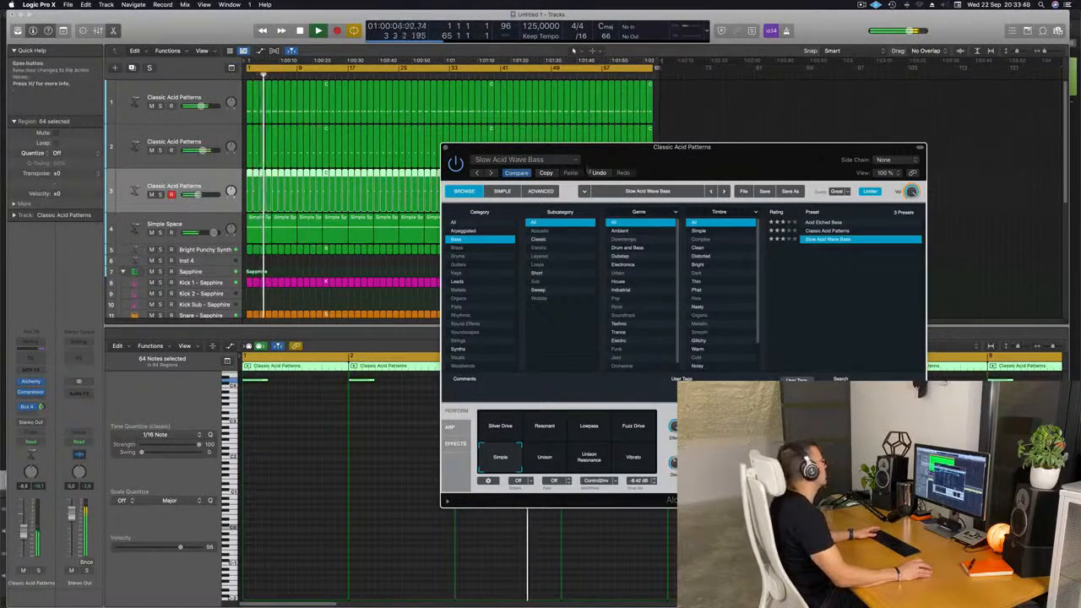
pyautogui.moveTo(444, 149); pyautogui.dragTo(338, 155)
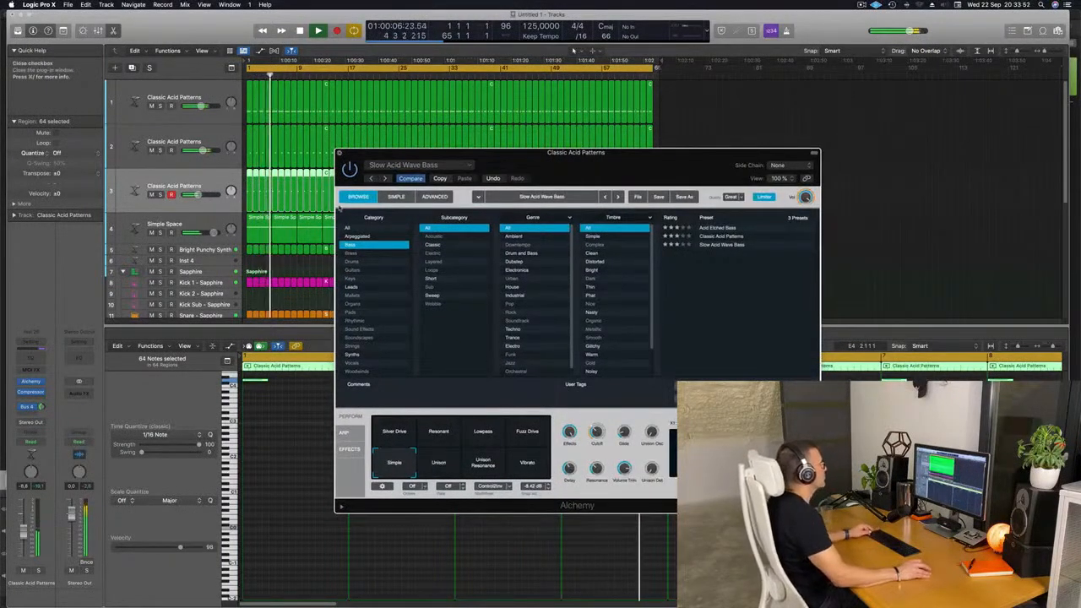
pyautogui.click(339, 153)
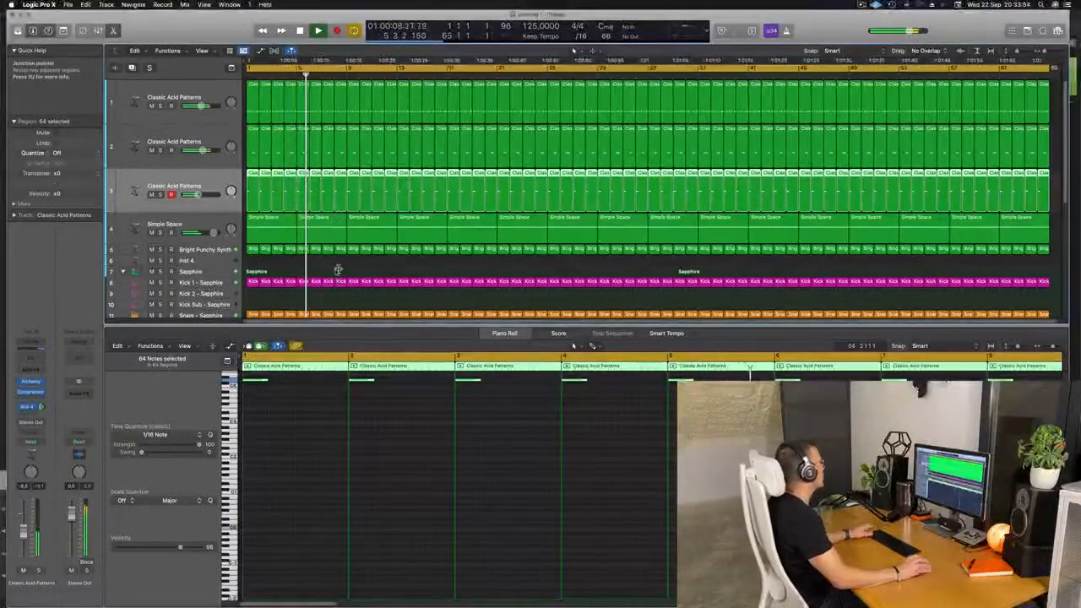
# Open the first acid track's Alchemy instrument and mute the second and third acid tracks
pyautogui.click(212, 87)
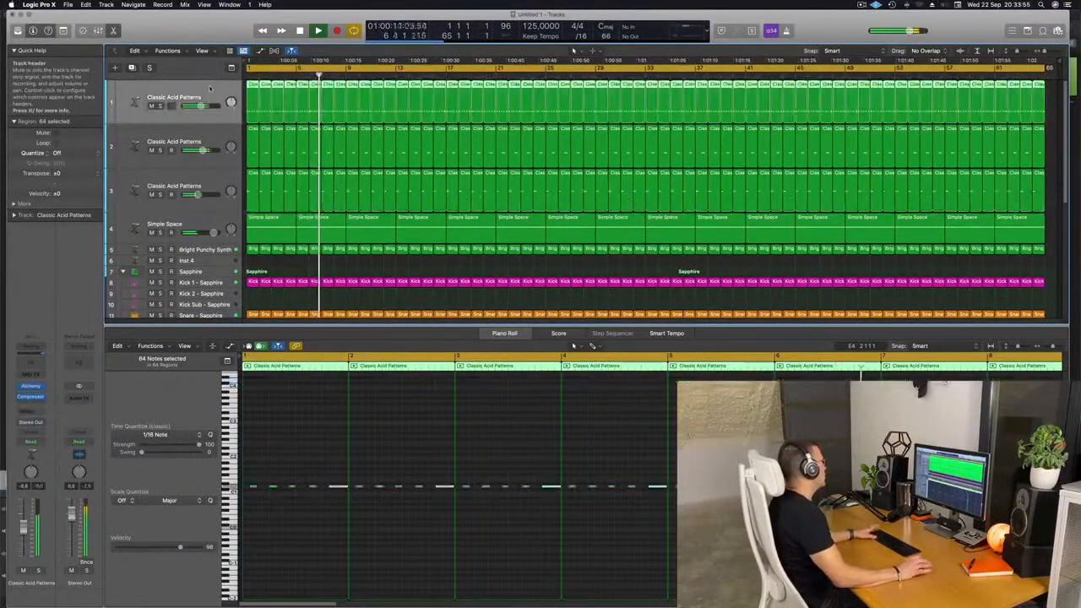
pyautogui.press('space')
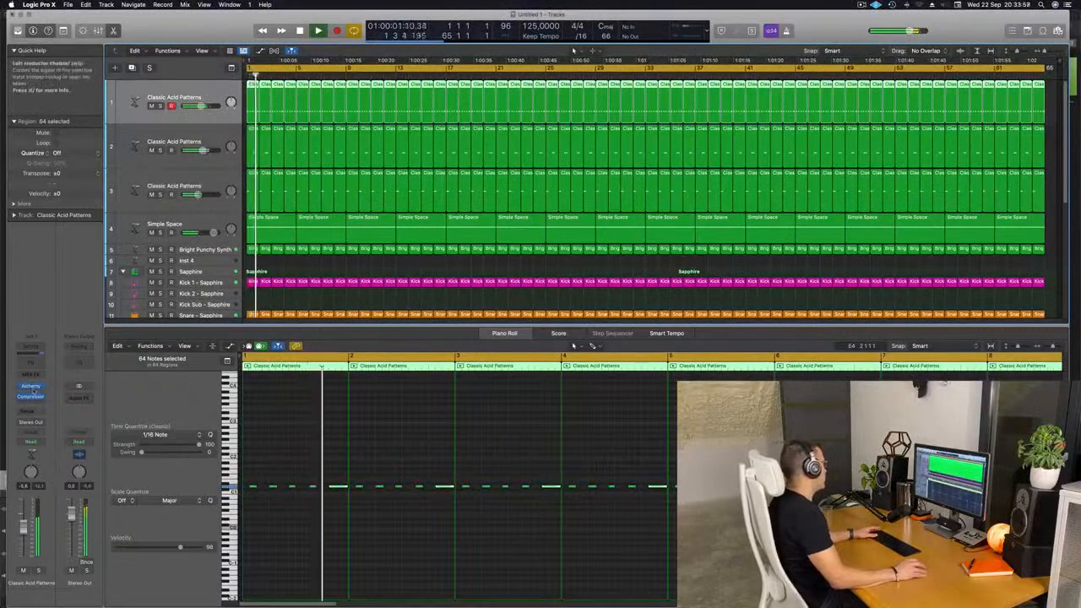
pyautogui.click(31, 389)
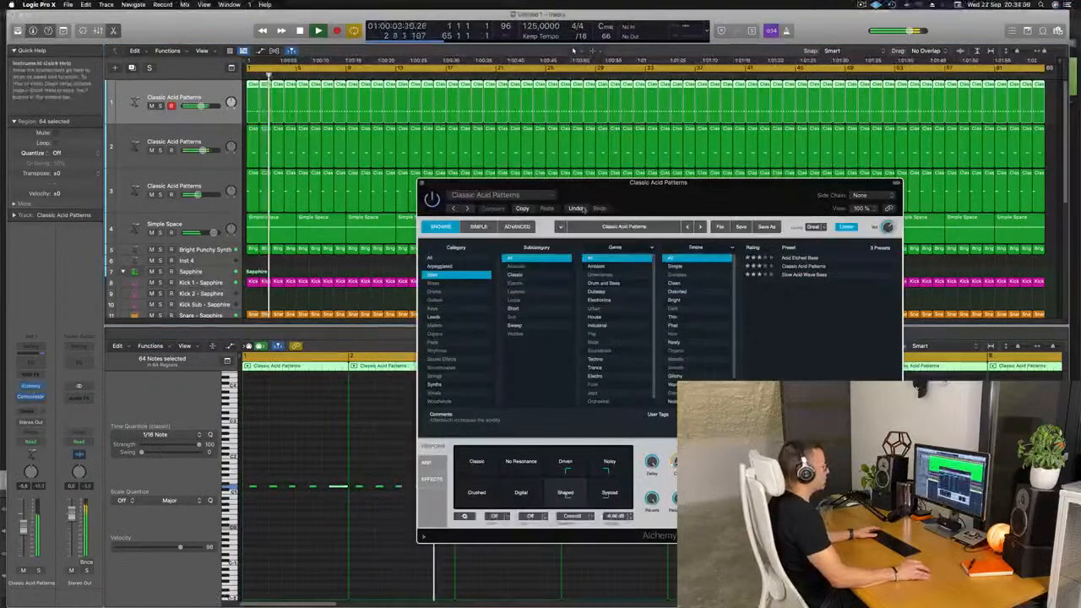
pyautogui.moveTo(634, 203); pyautogui.dragTo(672, 173)
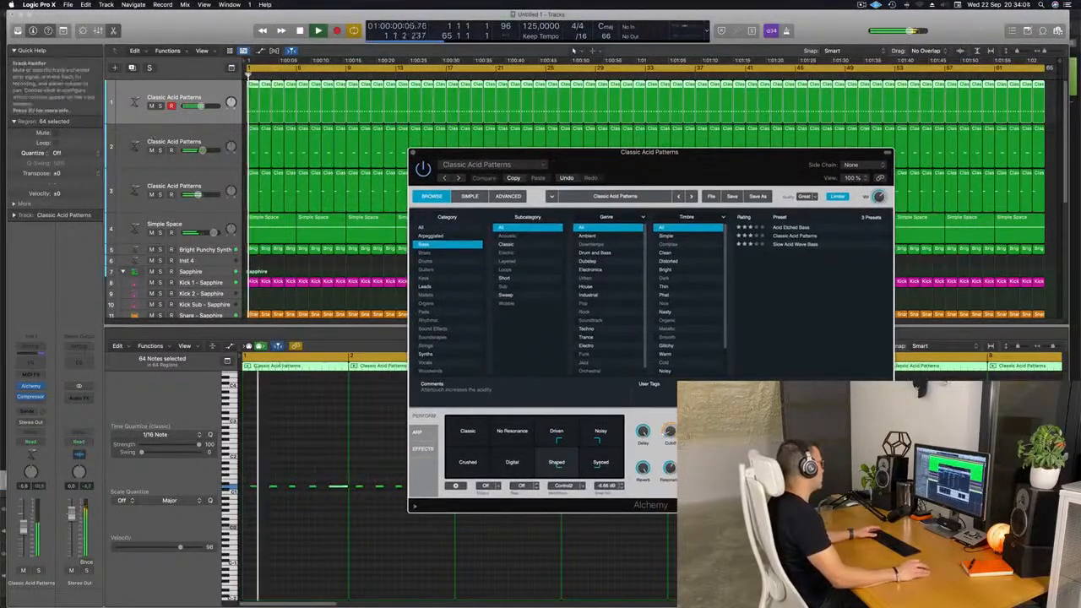
pyautogui.click(153, 151)
pyautogui.click(152, 194)
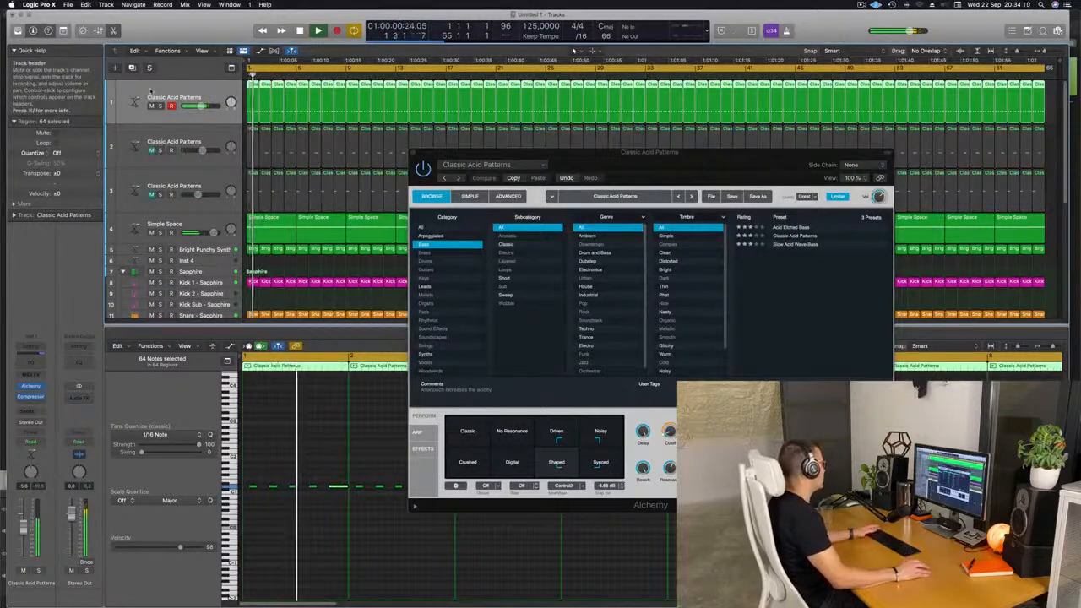
# Set the first acid track's automation mode to Touch, record a short Cutoff knob move in Alchemy and close the instrument
pyautogui.click(43, 443)
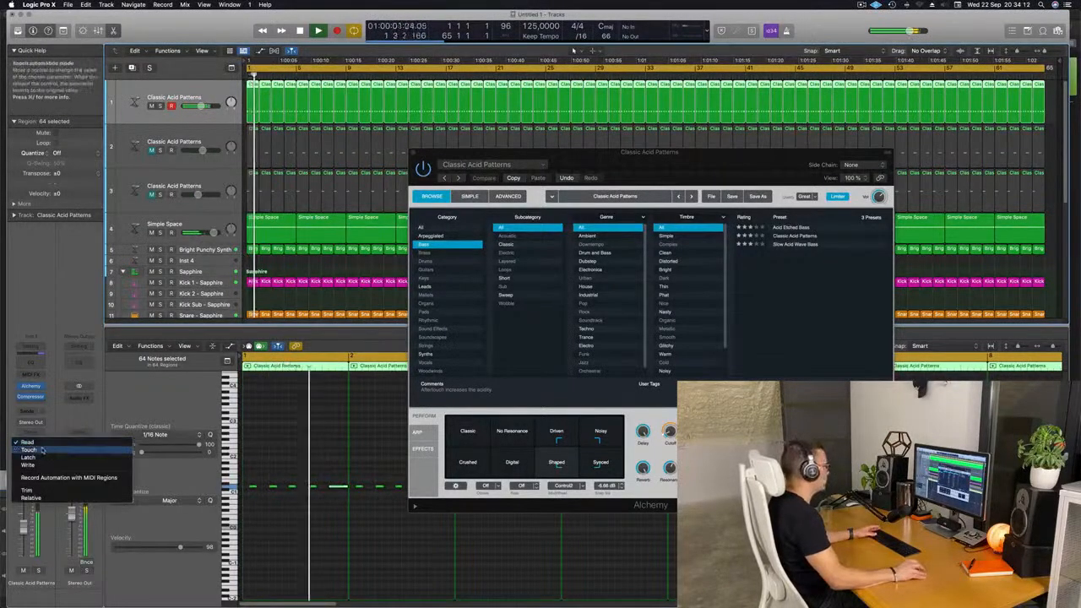
pyautogui.click(34, 470)
pyautogui.moveTo(672, 433); pyautogui.dragTo(674, 425)
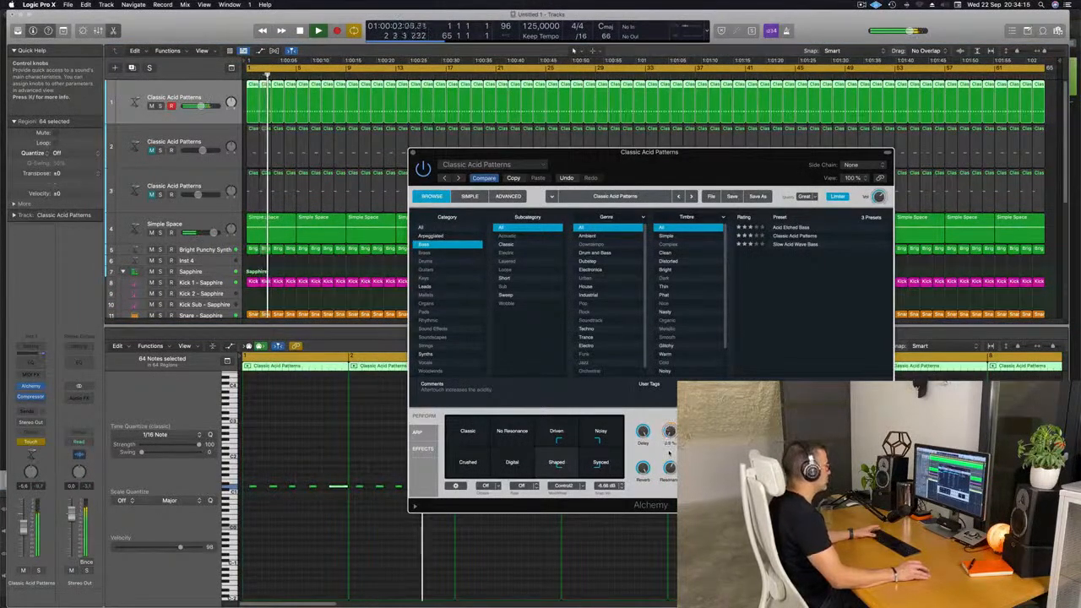
pyautogui.press('Return')
pyautogui.click(413, 152)
pyautogui.press('Return')
# Show track automation, set the first acid track to Read mode and display its recorded Alchemy Cutoff curve
pyautogui.press('a')
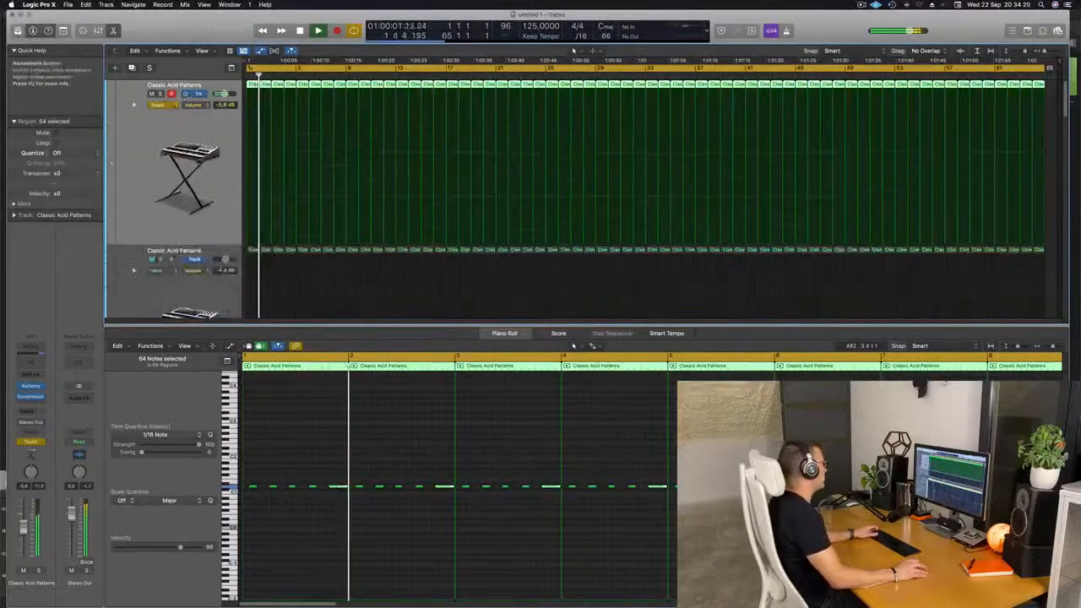
pyautogui.click(163, 106)
pyautogui.click(150, 196)
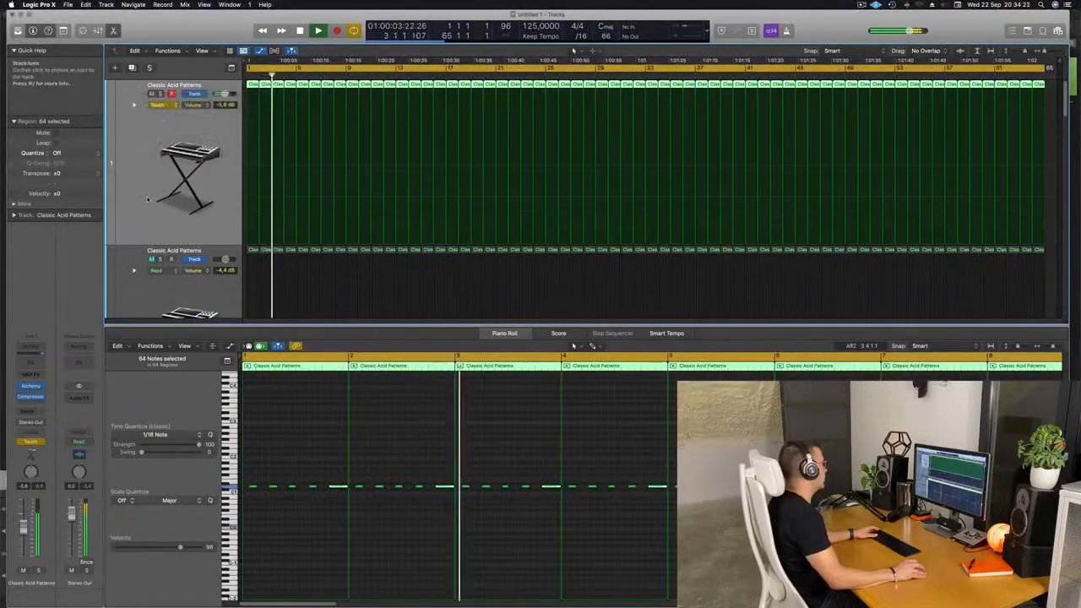
pyautogui.scroll(-3, 150, 196)
pyautogui.scroll(3, 149, 196)
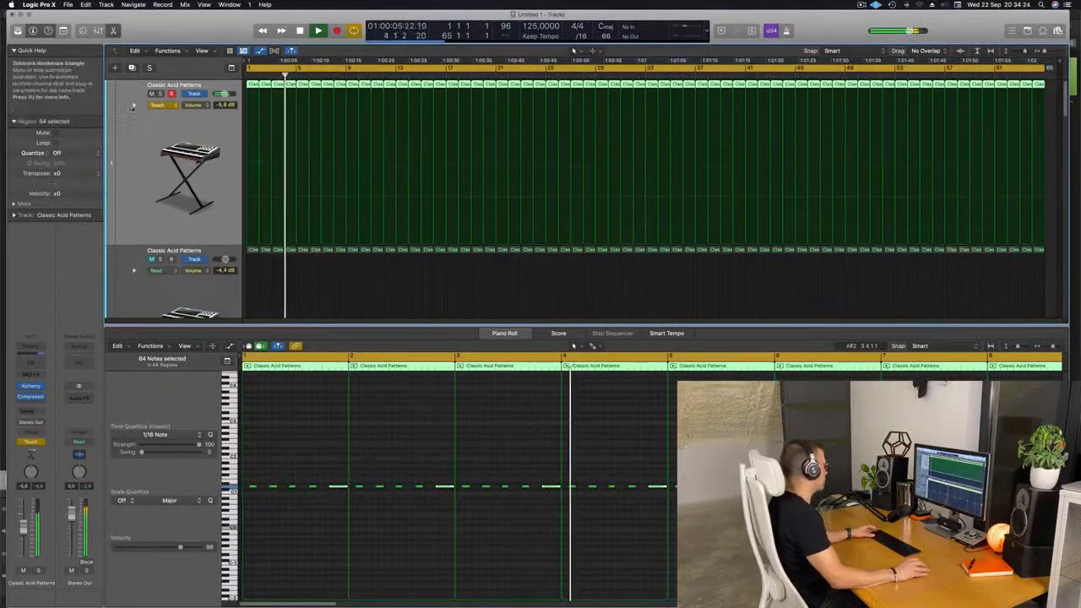
pyautogui.click(133, 107)
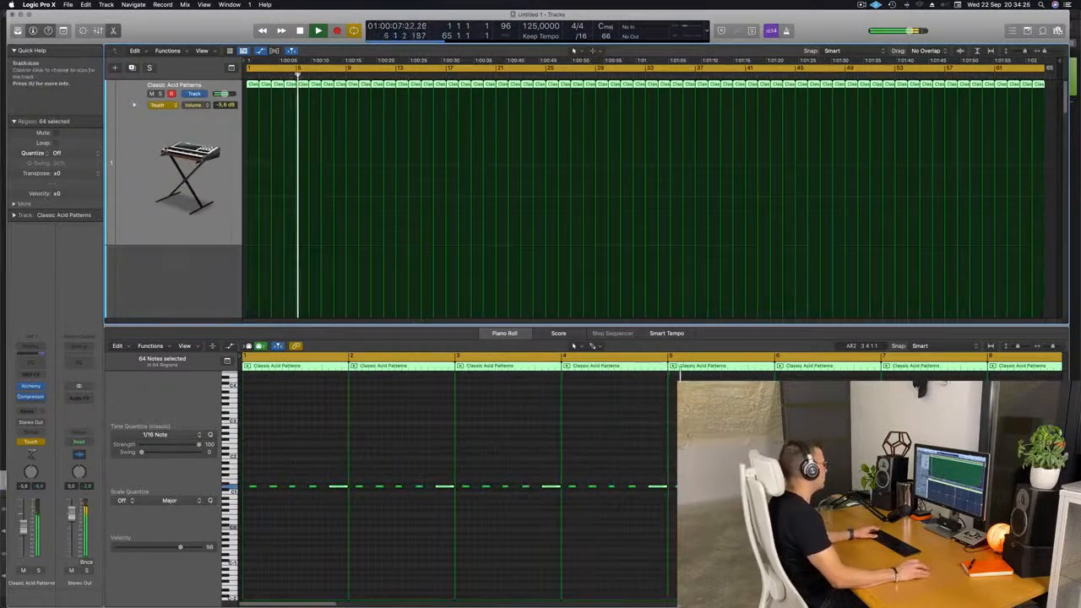
pyautogui.click(161, 105)
pyautogui.click(166, 97)
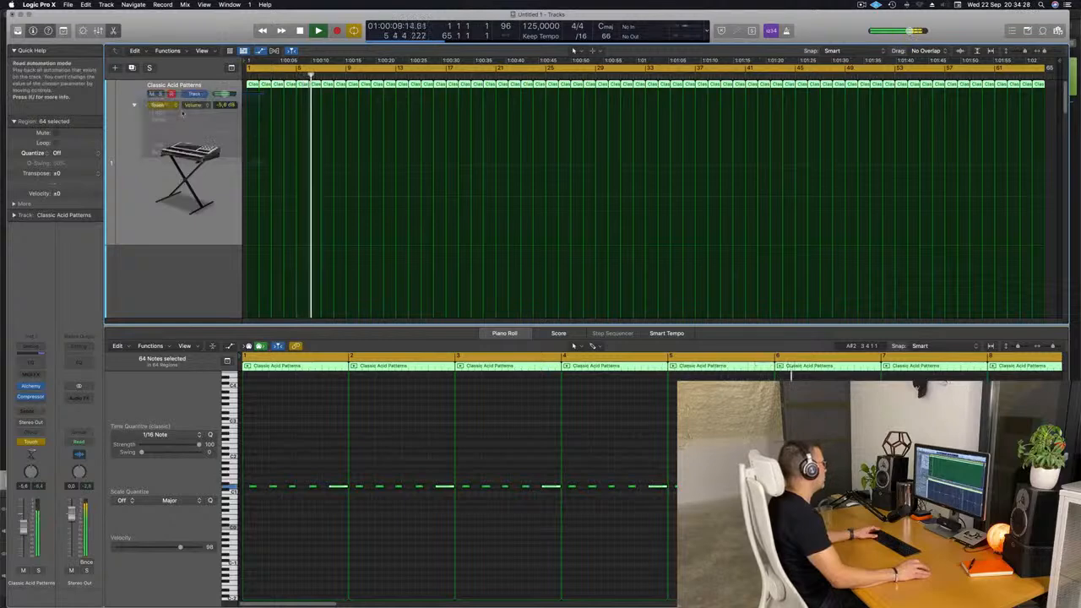
pyautogui.click(187, 106)
pyautogui.click(216, 198)
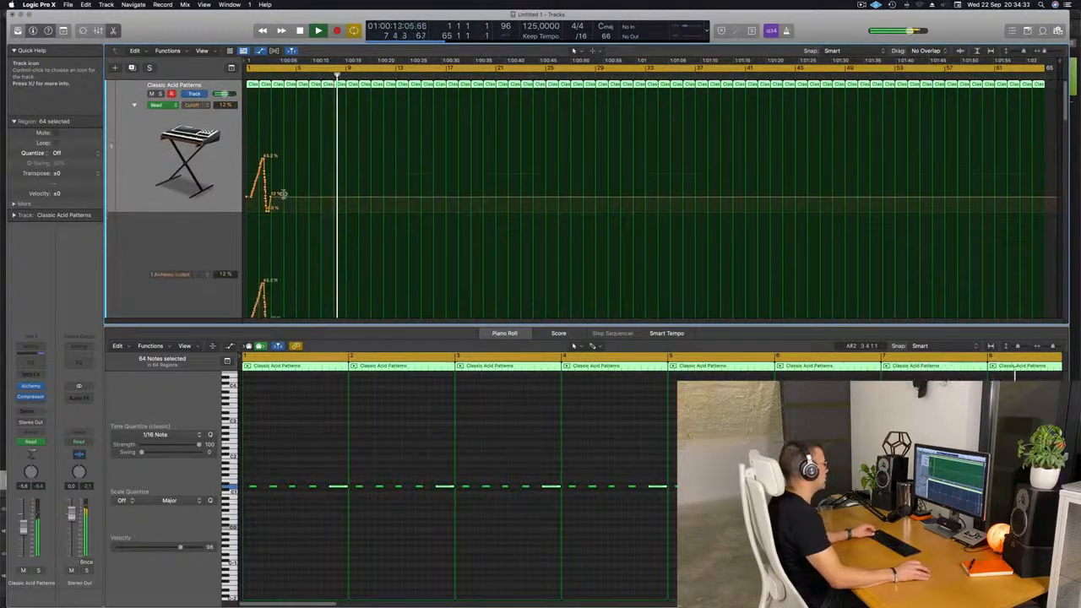
pyautogui.click(134, 106)
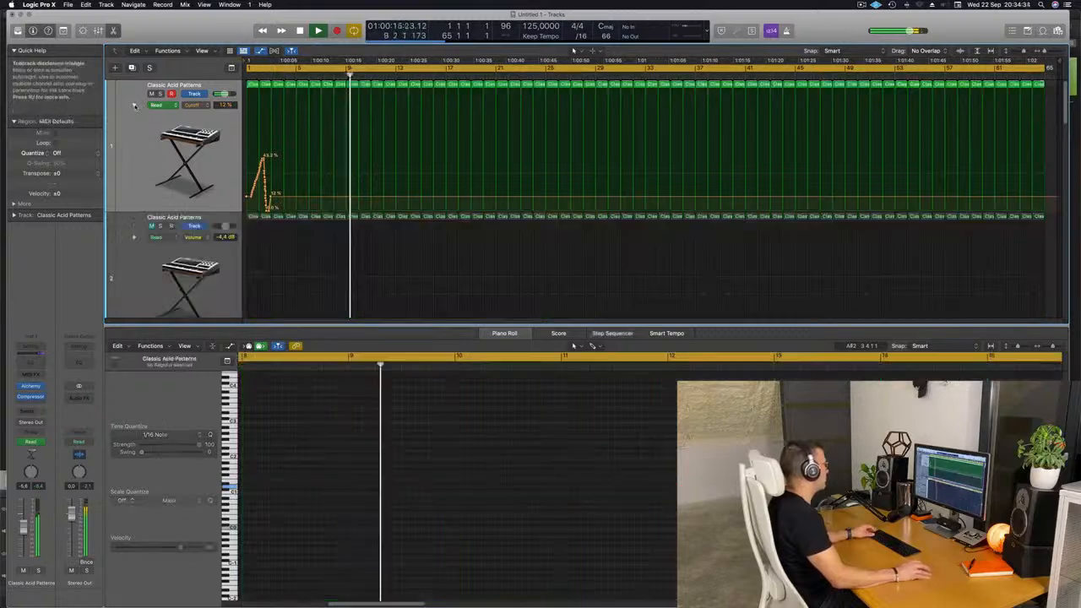
# Clear the recorded Cutoff moves and draw a ramp up to about 33.4 % at bar 5 and back to 13.4 % at bar 9
pyautogui.moveTo(270, 198); pyautogui.dragTo(245, 199)
pyautogui.press('space')
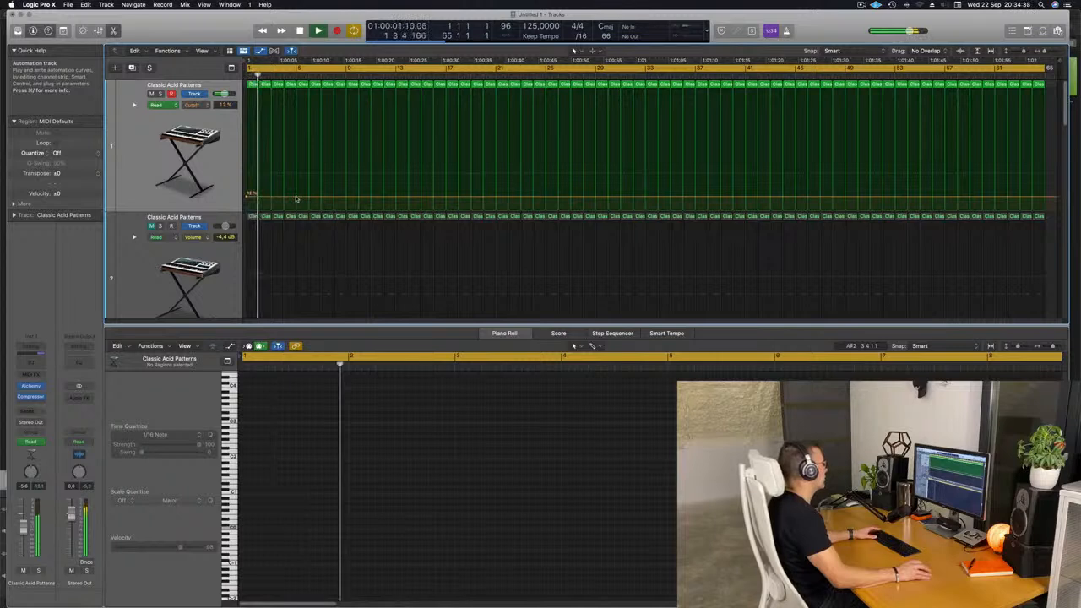
pyautogui.moveTo(297, 199); pyautogui.dragTo(298, 170)
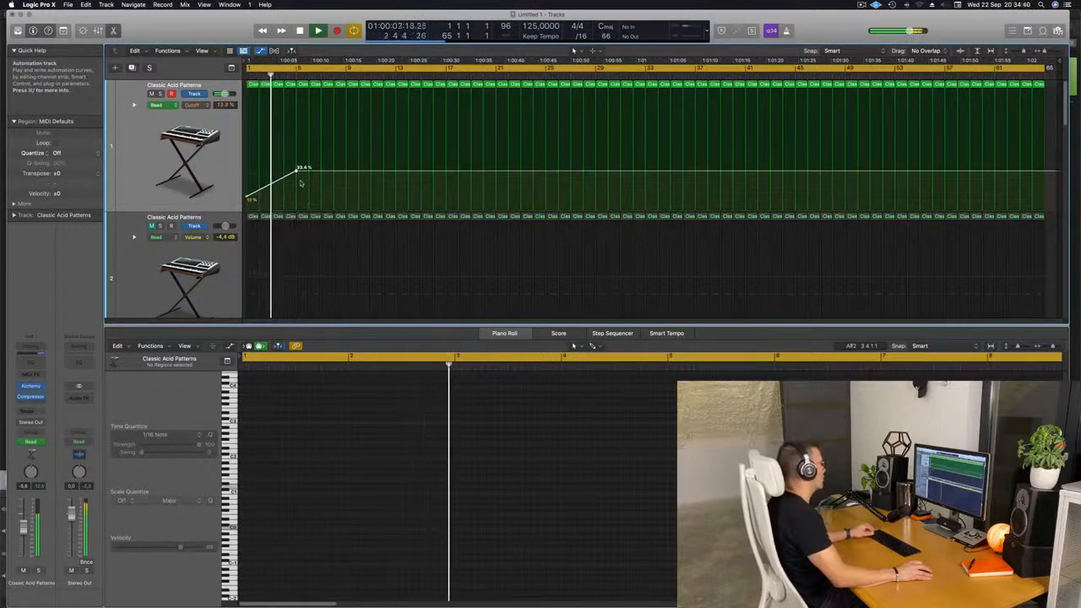
pyautogui.moveTo(333, 172); pyautogui.dragTo(341, 197)
# Solo the Simple Space pad to hear it alone, and turn solo off again
pyautogui.scroll(-3, 333, 197)
pyautogui.scroll(-5, 338, 211)
pyautogui.scroll(3, 321, 204)
pyautogui.scroll(-10, 296, 198)
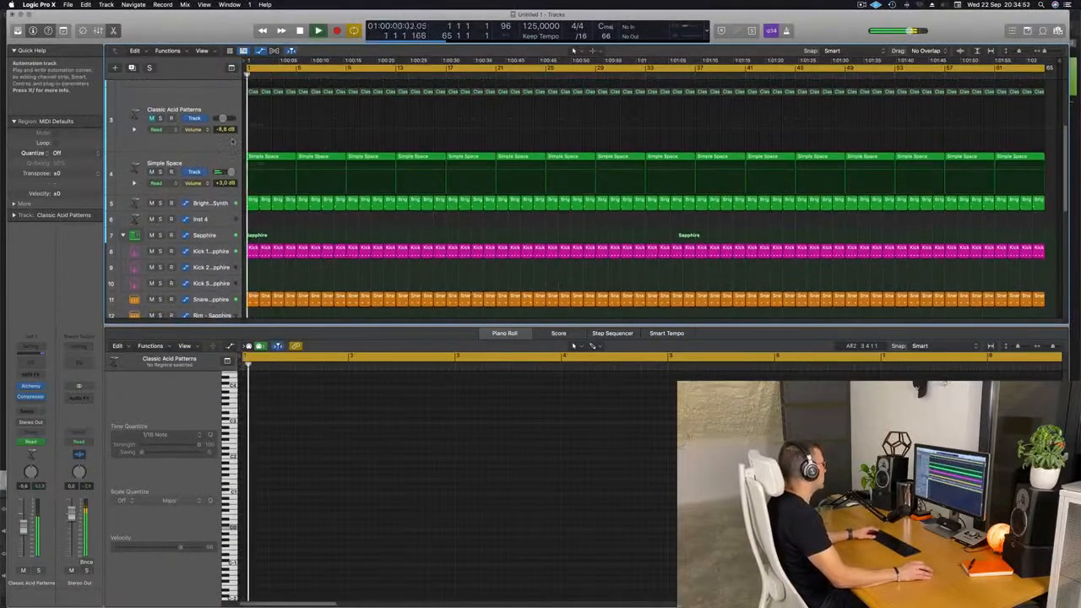
pyautogui.click(160, 173)
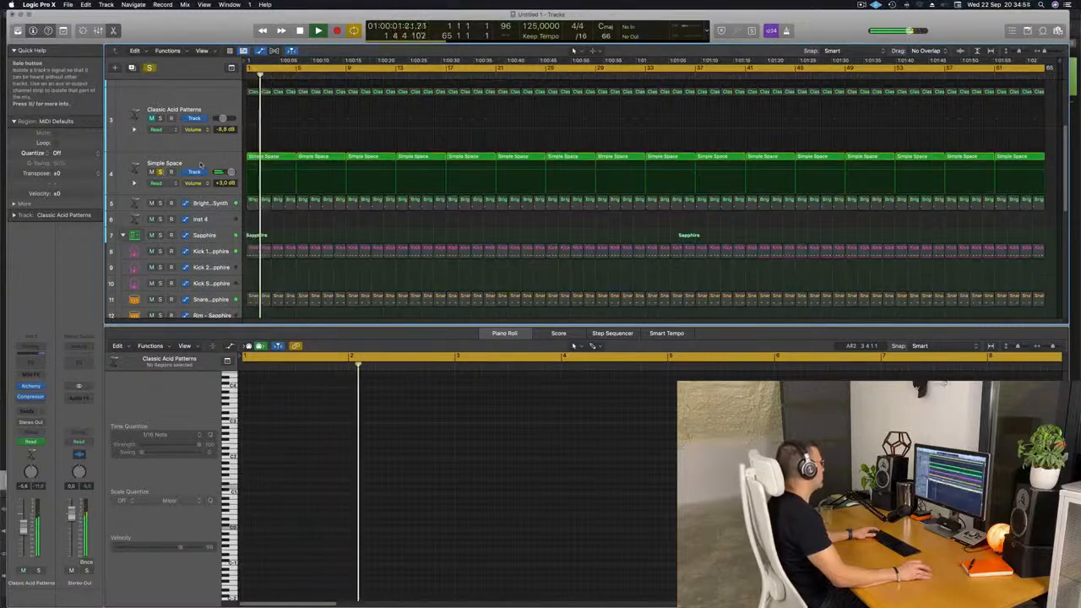
pyautogui.click(161, 172)
# Send the Simple Space pad to the side-chained reverb on Bus 4 and raise the send level to about -6 dB
pyautogui.click(201, 165)
pyautogui.press('Return')
pyautogui.click(31, 411)
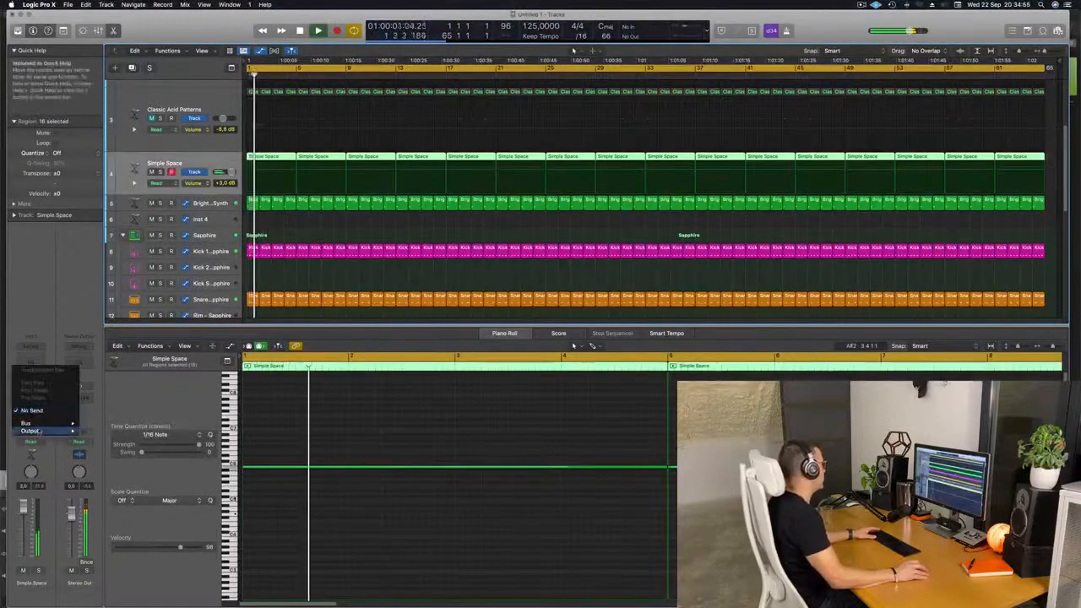
pyautogui.moveTo(39, 423)
pyautogui.click(113, 330)
pyautogui.press('Return')
pyautogui.moveTo(42, 407); pyautogui.dragTo(43, 409)
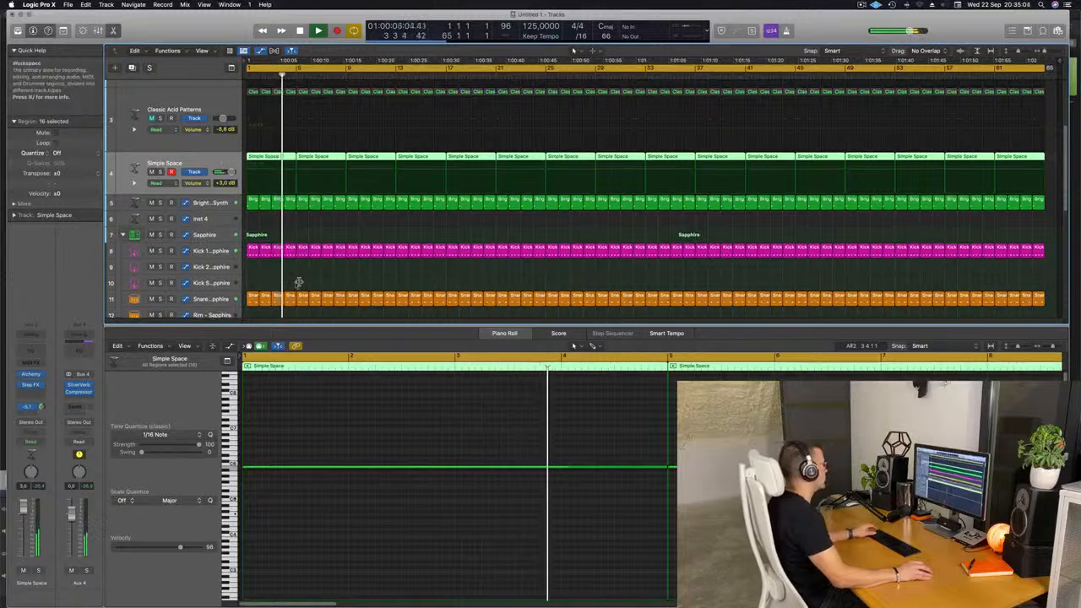
# Send the Clap 2 track to the Bus 4 reverb, raise the send level and replay from the start
pyautogui.scroll(-4, 351, 189)
pyautogui.scroll(-1, 351, 189)
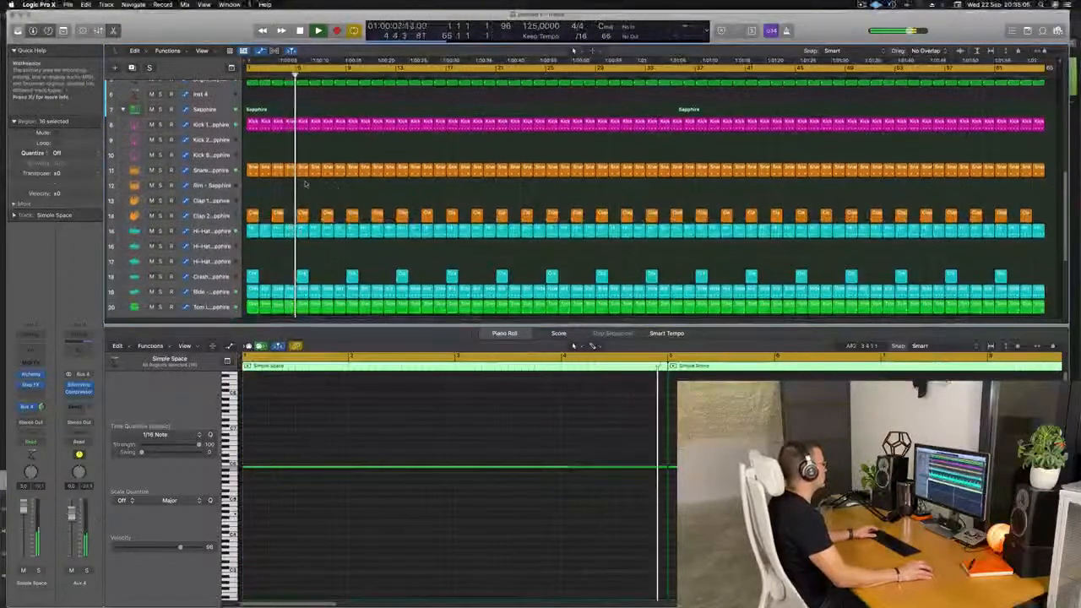
pyautogui.click(203, 216)
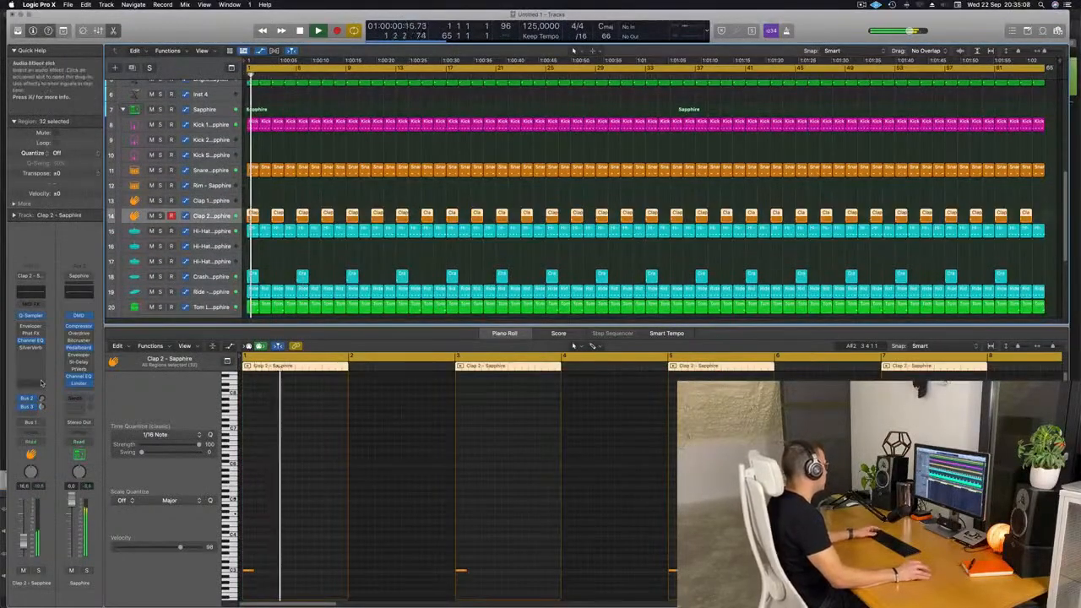
pyautogui.click(27, 421)
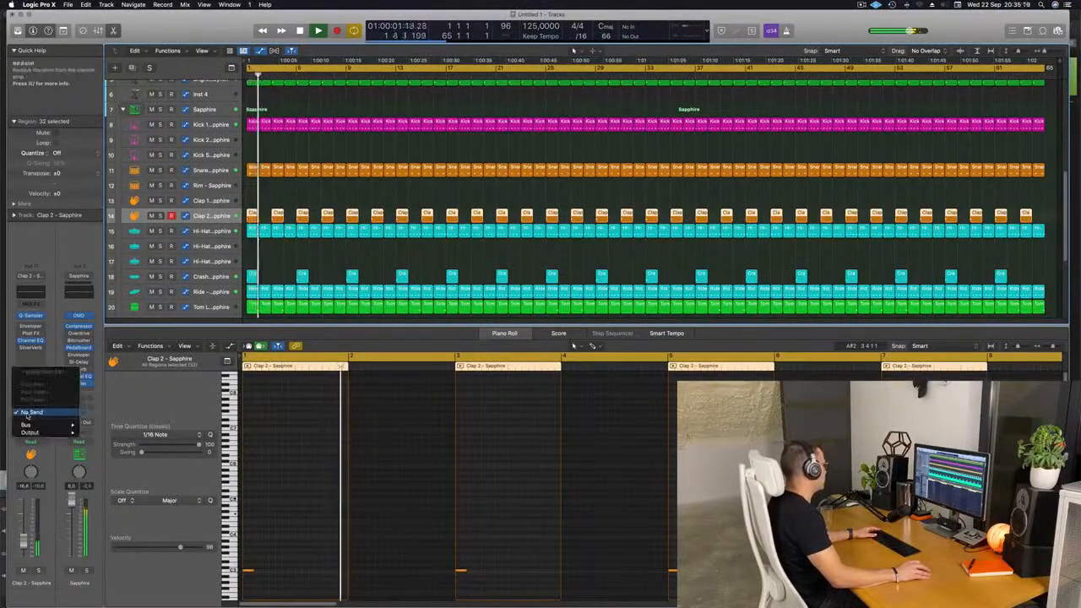
pyautogui.moveTo(34, 424)
pyautogui.click(114, 330)
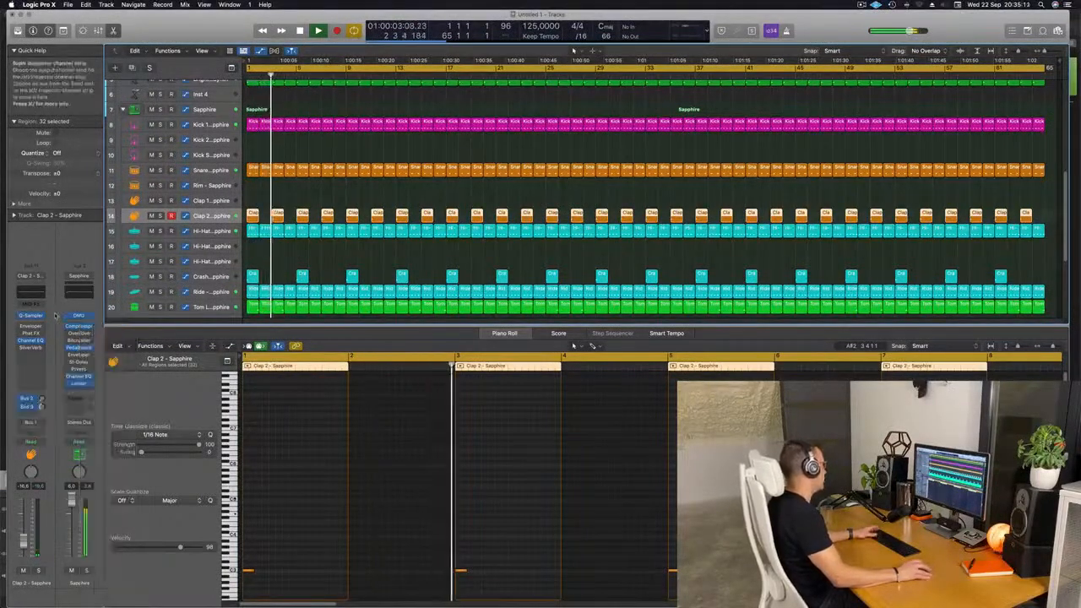
pyautogui.moveTo(42, 391); pyautogui.dragTo(43, 409)
pyautogui.press('Return')
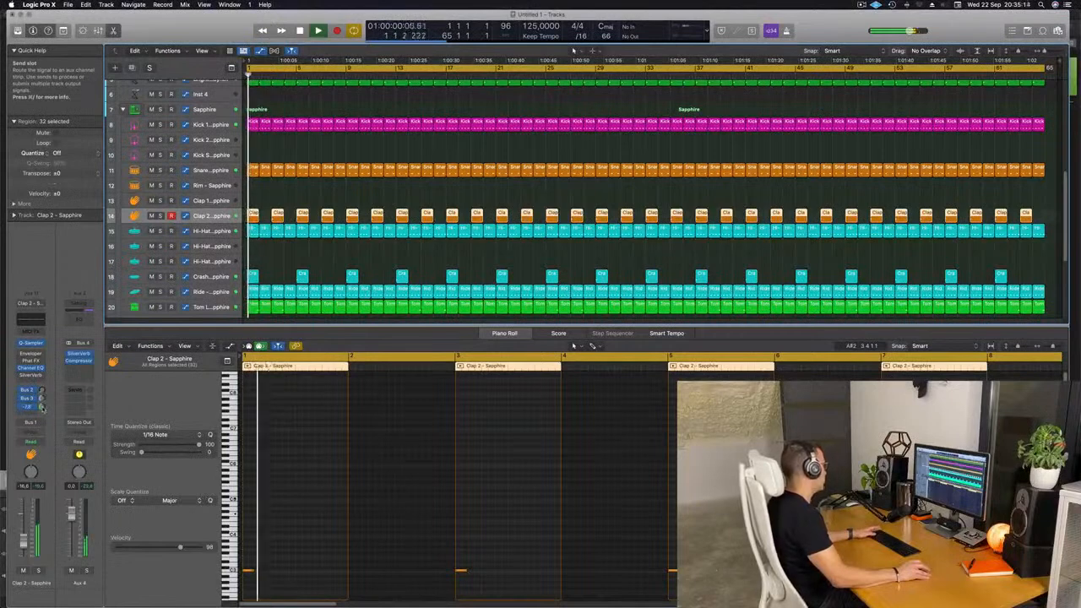
pyautogui.press('Return')
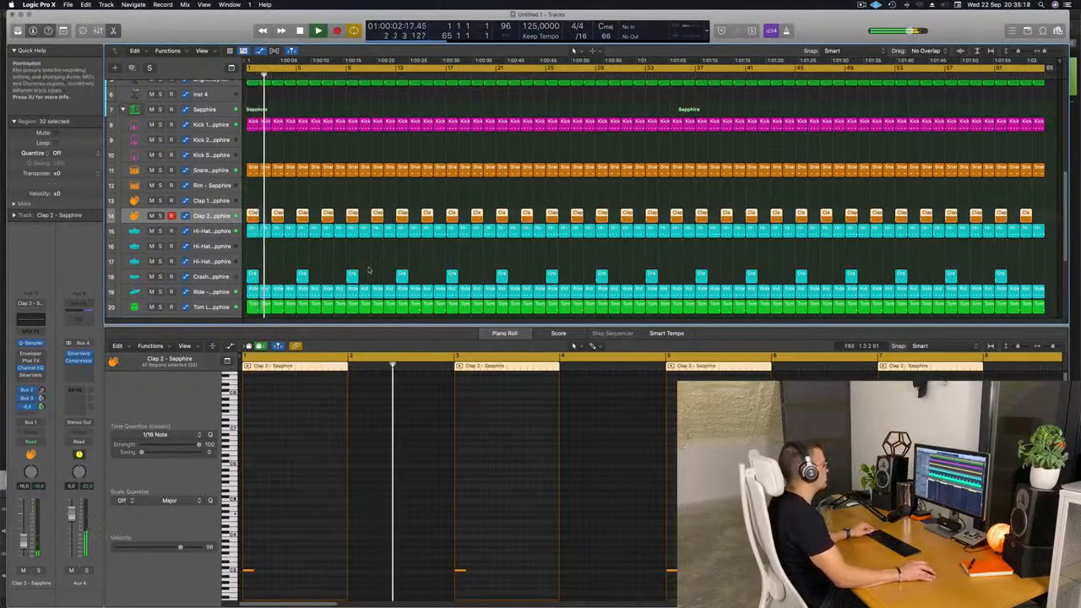
# Extend the first acid track's Cutoff automation with a peak of about 33 % at bar 13, falling to 13.4 % at bar 17
pyautogui.scroll(6, 358, 252)
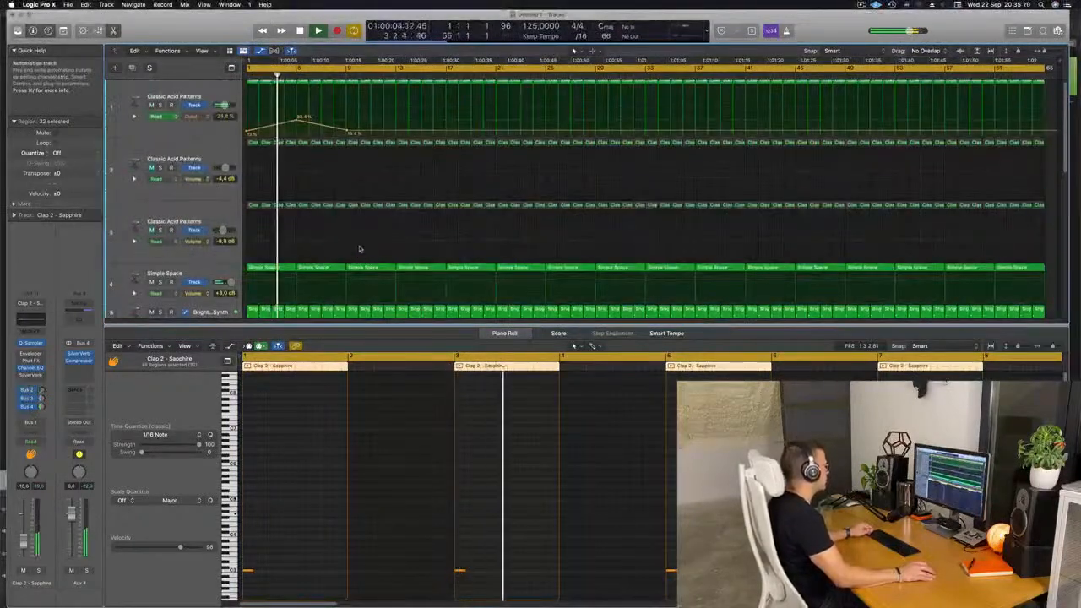
pyautogui.press('space')
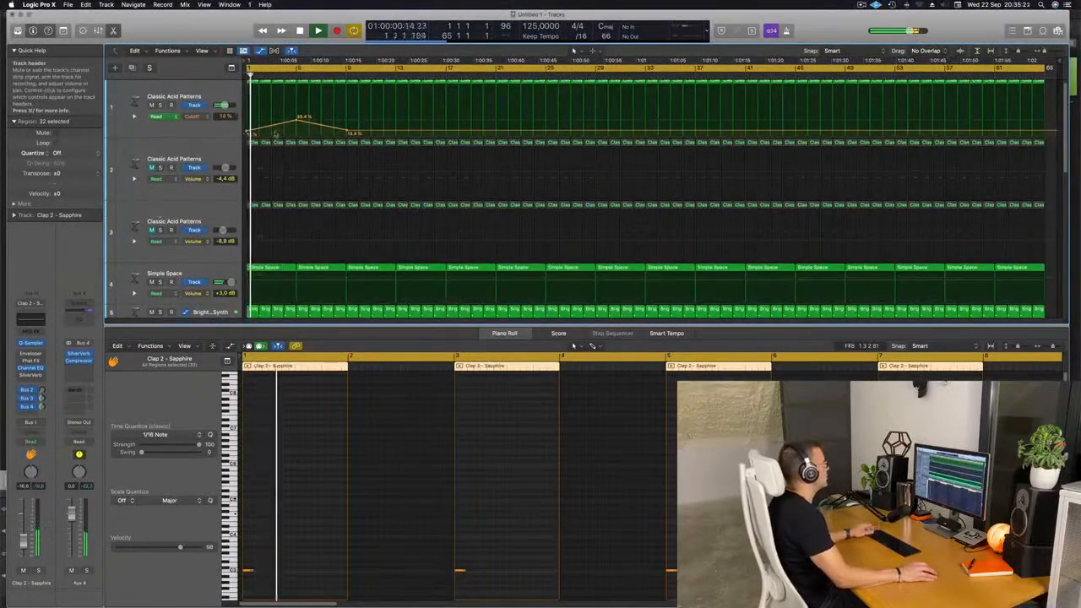
pyautogui.click(395, 132)
pyautogui.moveTo(396, 133); pyautogui.dragTo(448, 132)
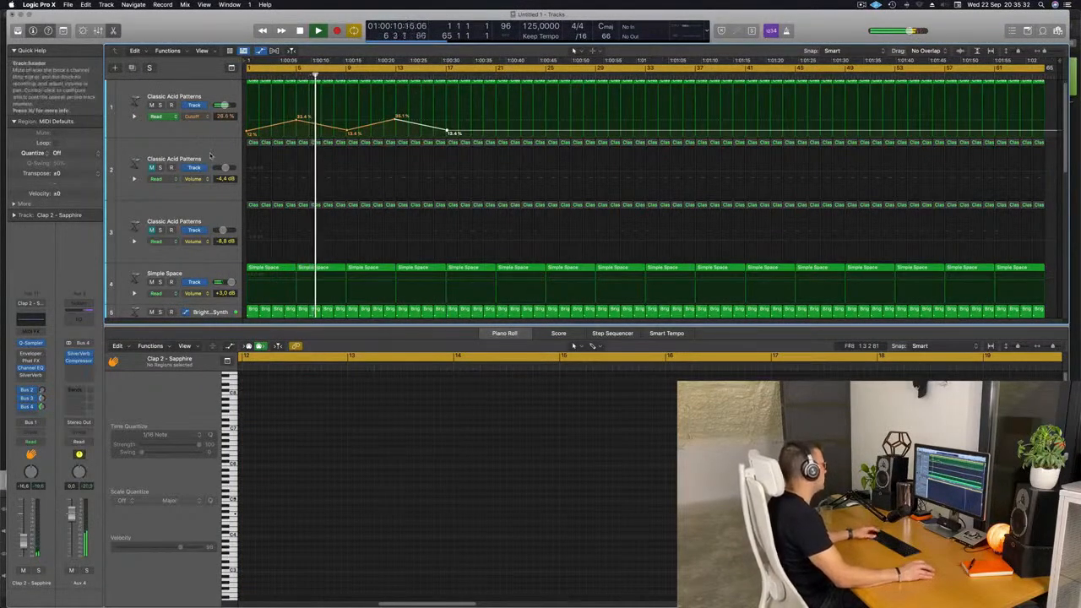
# Unmute and select the second acid track and replay the beat from the start
pyautogui.click(149, 169)
pyautogui.click(151, 169)
pyautogui.press('space')
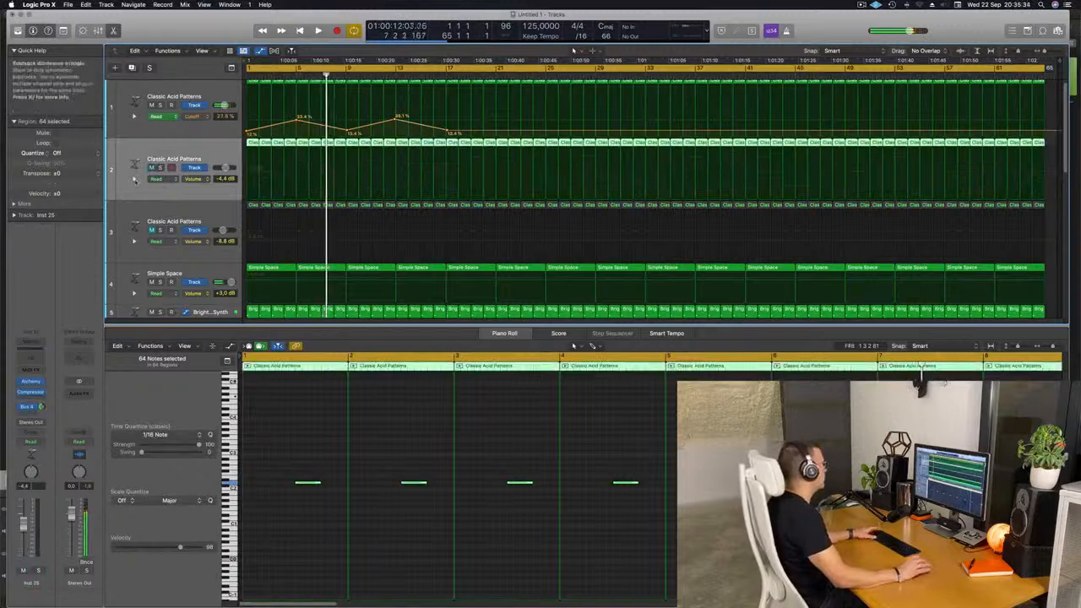
pyautogui.press('Return')
pyautogui.press('space')
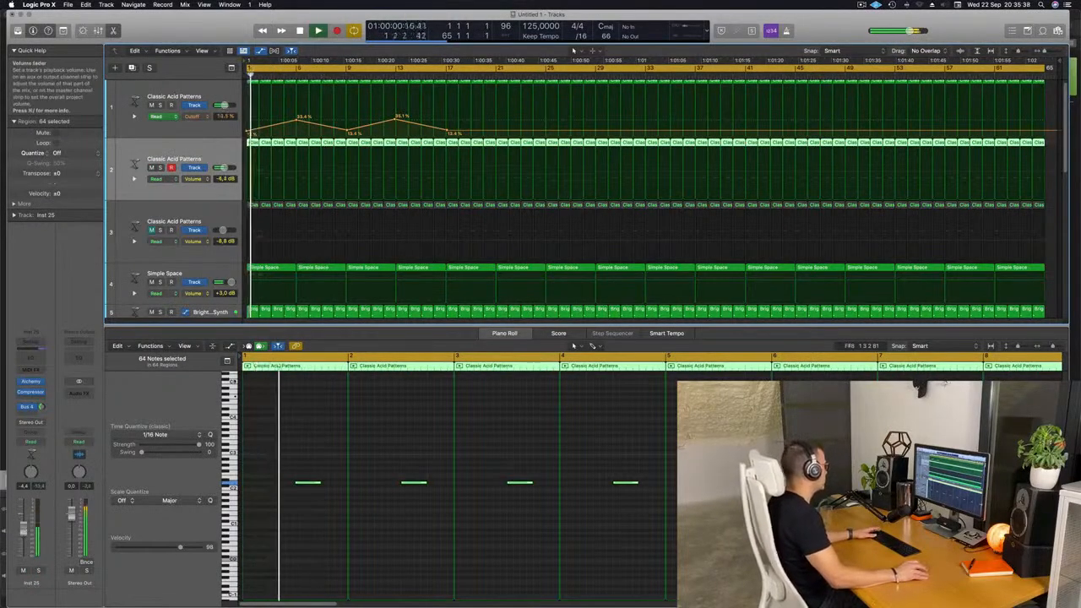
# Add a Channel EQ low cut at 188 Hz, 12 dB/Oct on the second acid track and set its volume to about -5 dB
pyautogui.click(32, 358)
pyautogui.click(391, 164)
pyautogui.moveTo(404, 207); pyautogui.dragTo(610, 205)
pyautogui.press('space')
pyautogui.press('space')
pyautogui.moveTo(25, 532); pyautogui.dragTo(25, 528)
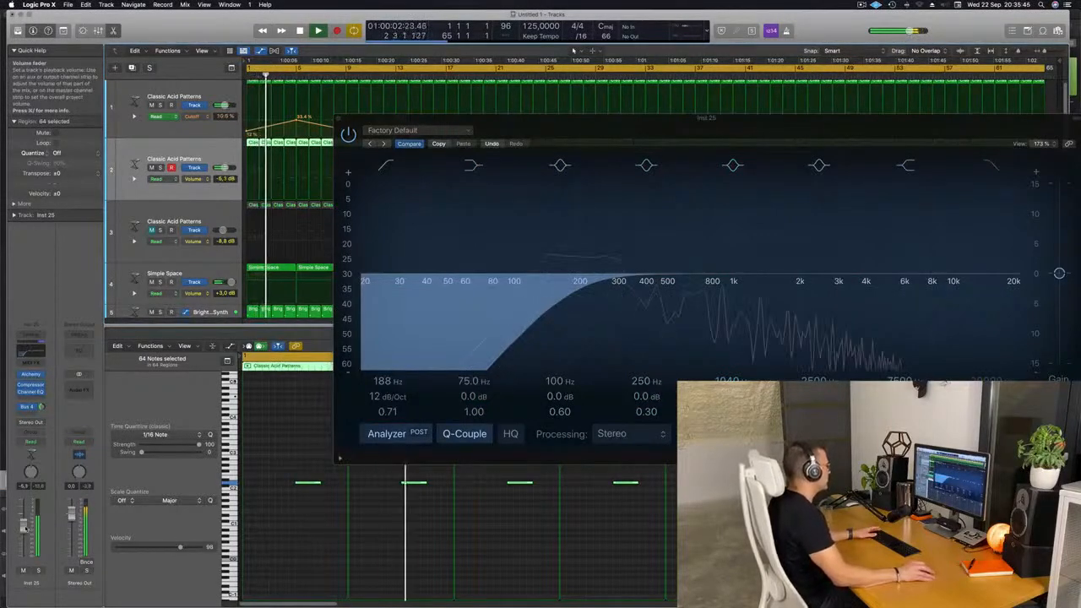
pyautogui.click(339, 118)
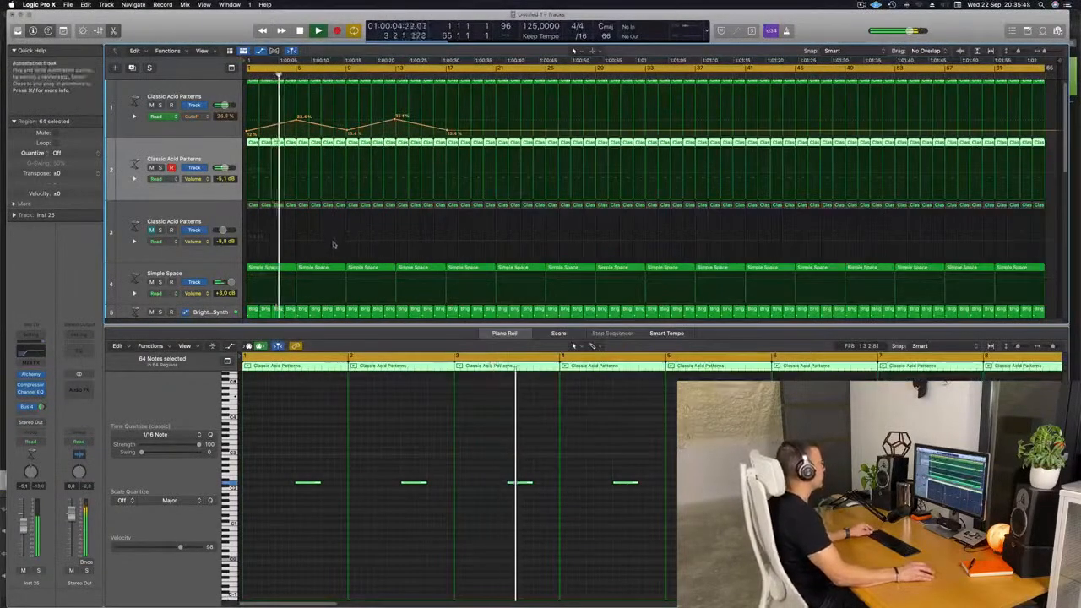
# Boost the Kick 1 track's Channel EQ low shelf at 75 Hz by 3.1 dB and move the EQ window aside
pyautogui.scroll(-6, 332, 244)
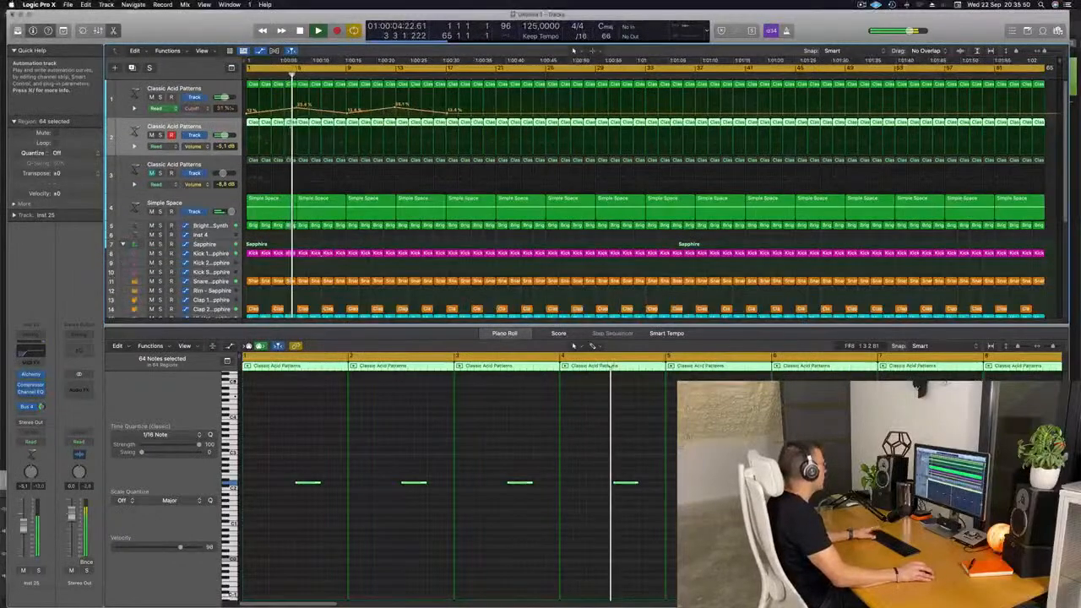
pyautogui.scroll(-2, 305, 264)
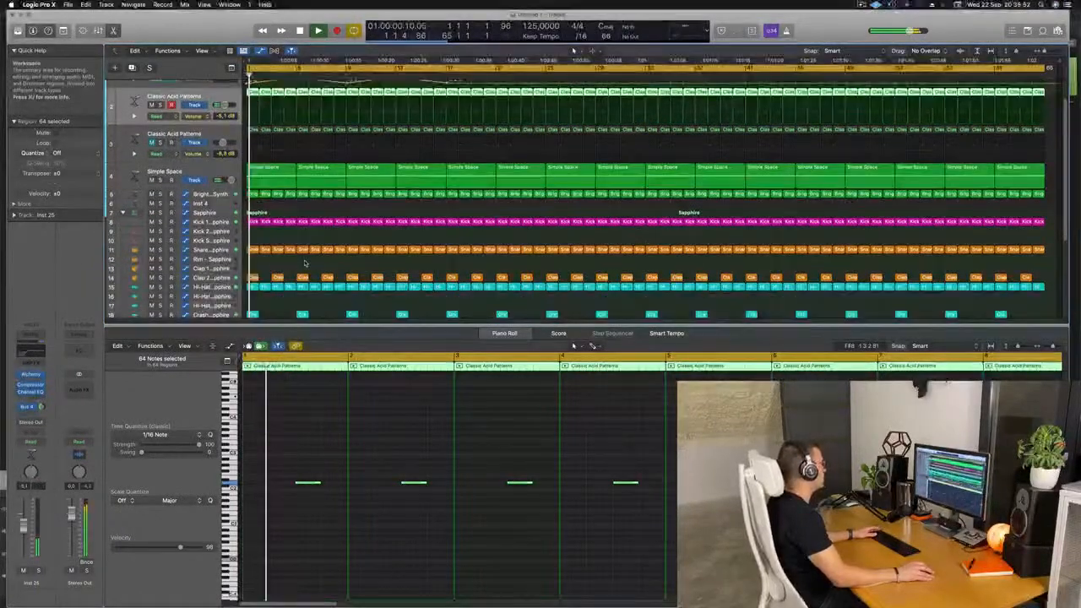
pyautogui.scroll(-5, 305, 264)
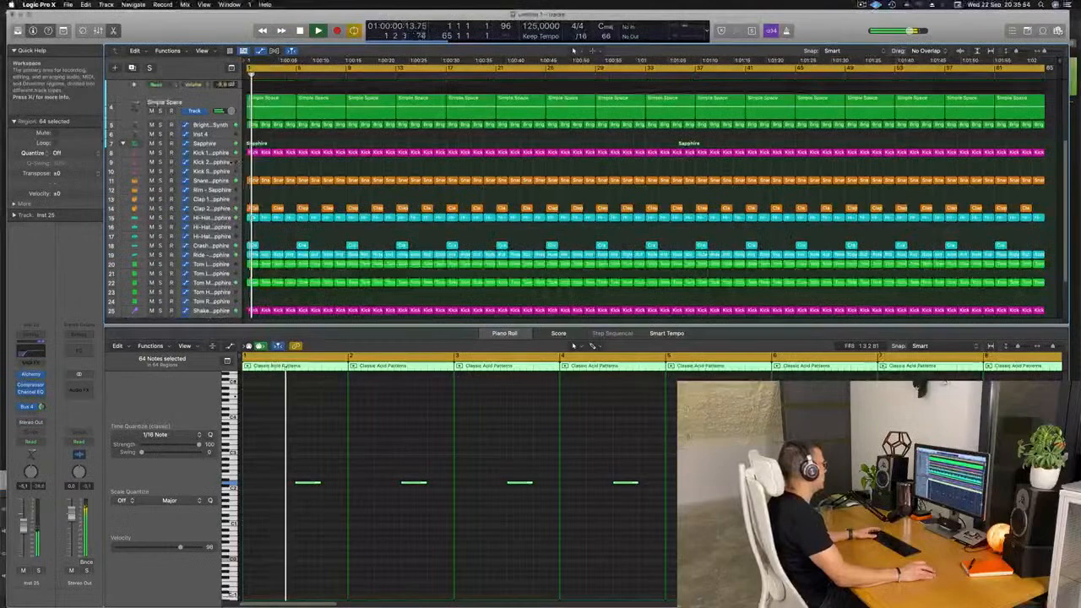
pyautogui.click(207, 153)
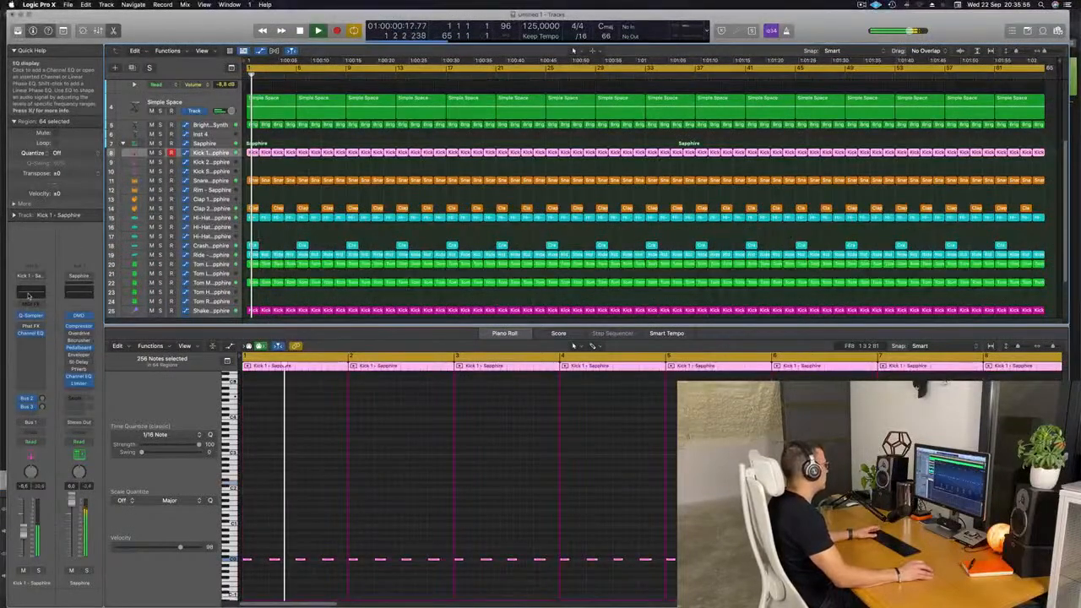
pyautogui.click(30, 333)
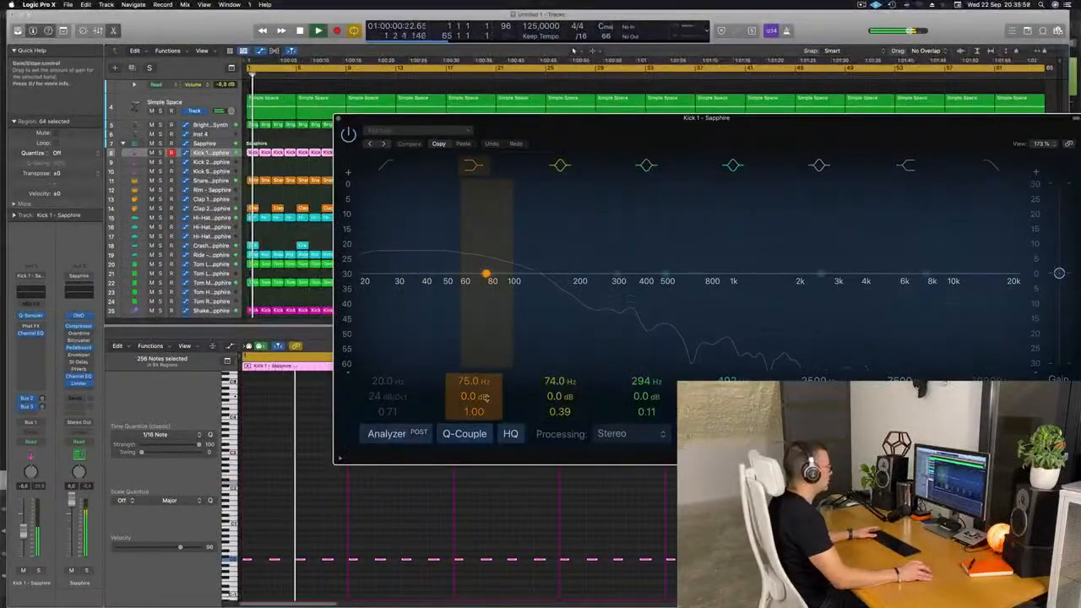
pyautogui.moveTo(470, 395); pyautogui.dragTo(471, 389)
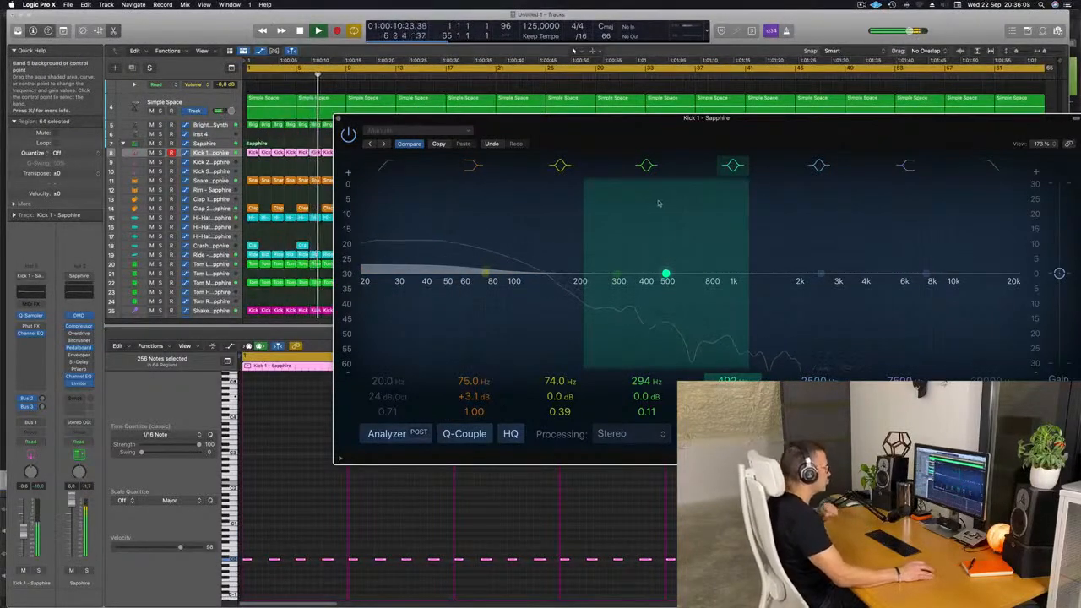
pyautogui.moveTo(613, 124); pyautogui.dragTo(551, 127)
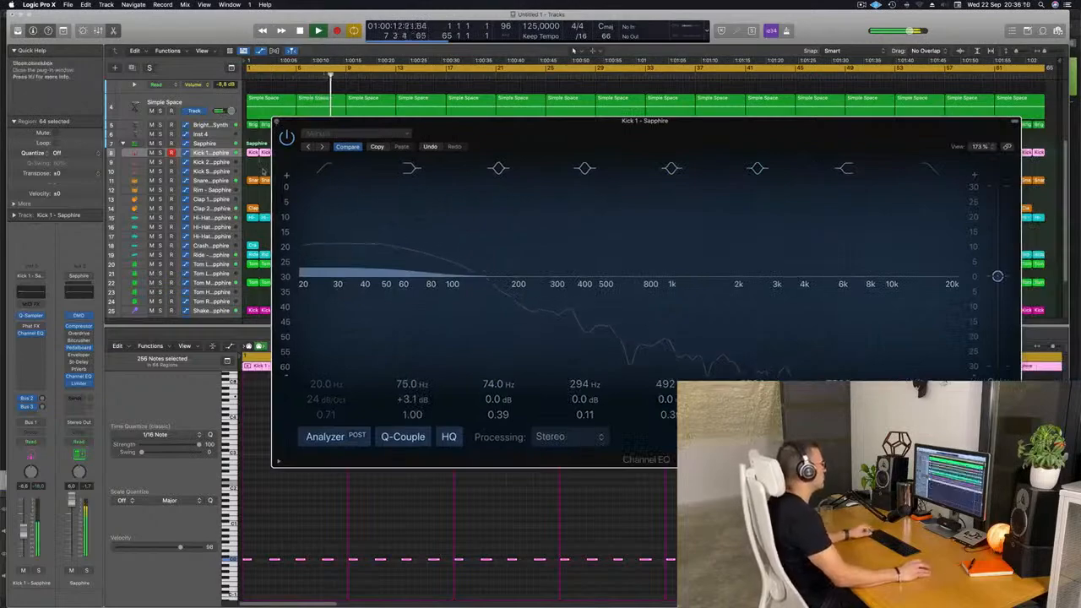
# Close the Kick 1 EQ window, select the Clap 2 track and replay the beat from the start
pyautogui.click(276, 123)
pyautogui.scroll(-3, 438, 202)
pyautogui.scroll(5, 439, 203)
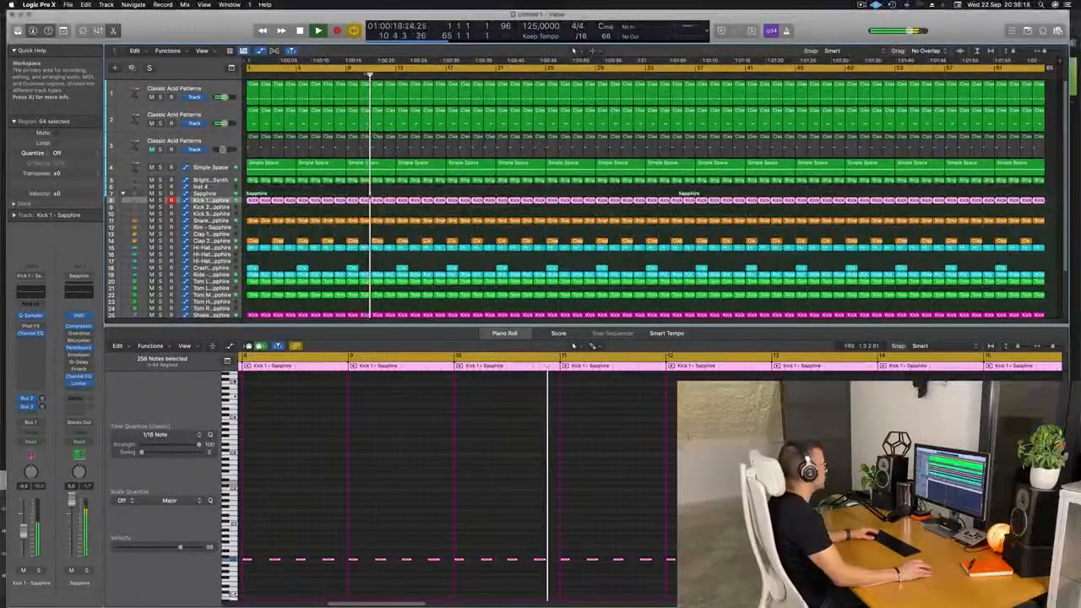
pyautogui.scroll(-1, 382, 196)
pyautogui.press('Return')
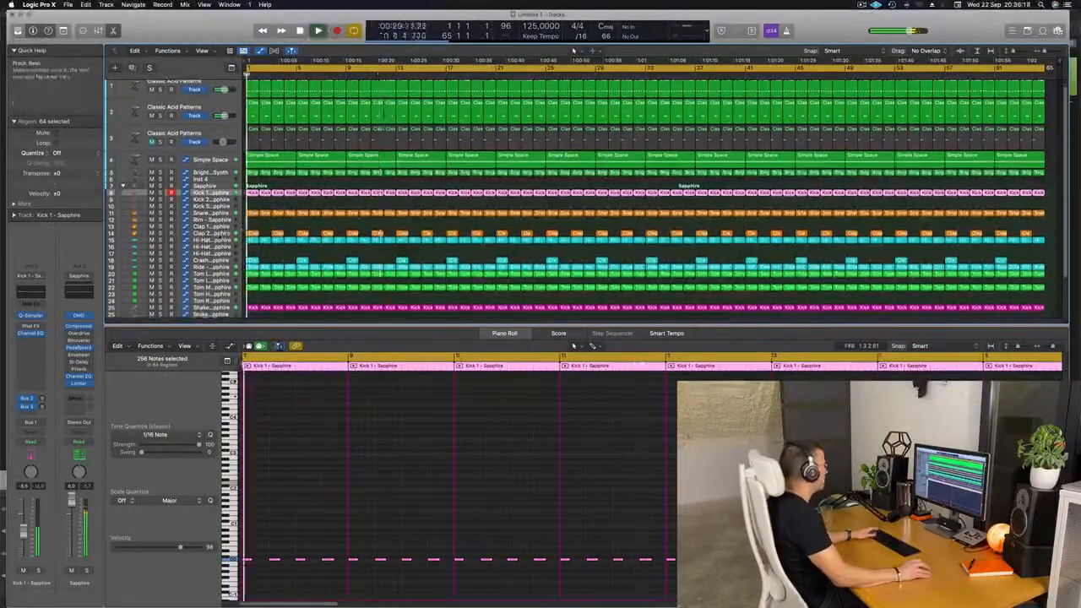
pyautogui.click(218, 234)
pyautogui.press('Return')
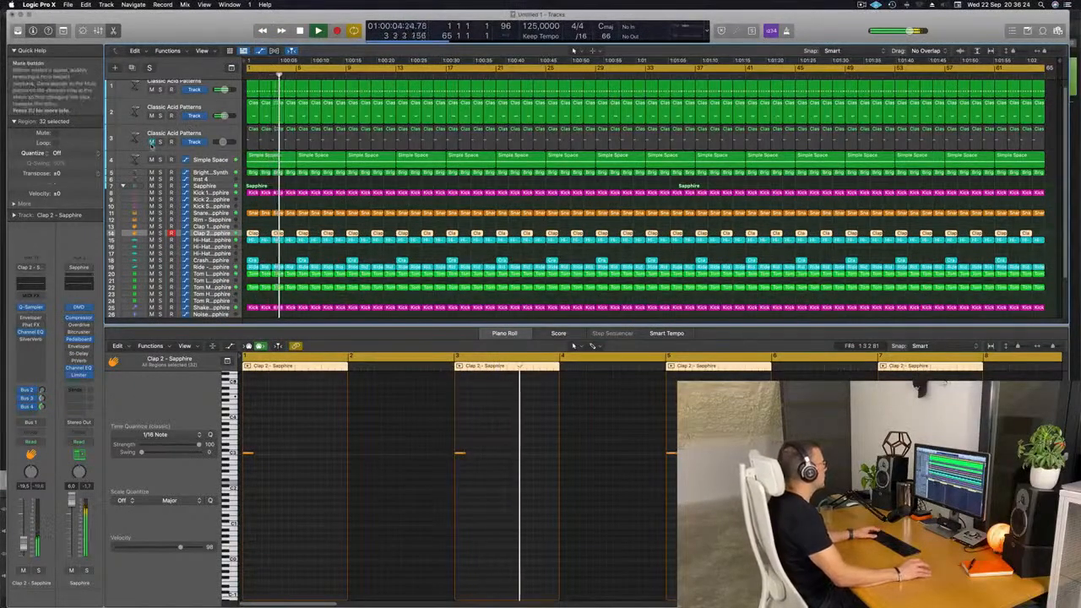
# Unmute and select the third acid track, lengthen all its notes to about two beats and play the result
pyautogui.click(151, 142)
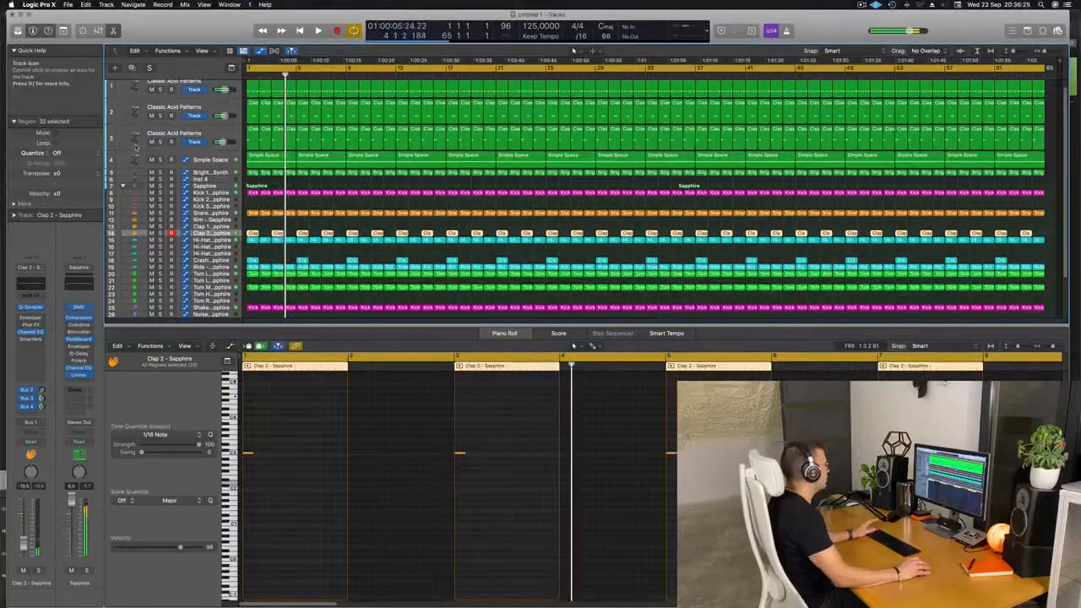
pyautogui.click(203, 130)
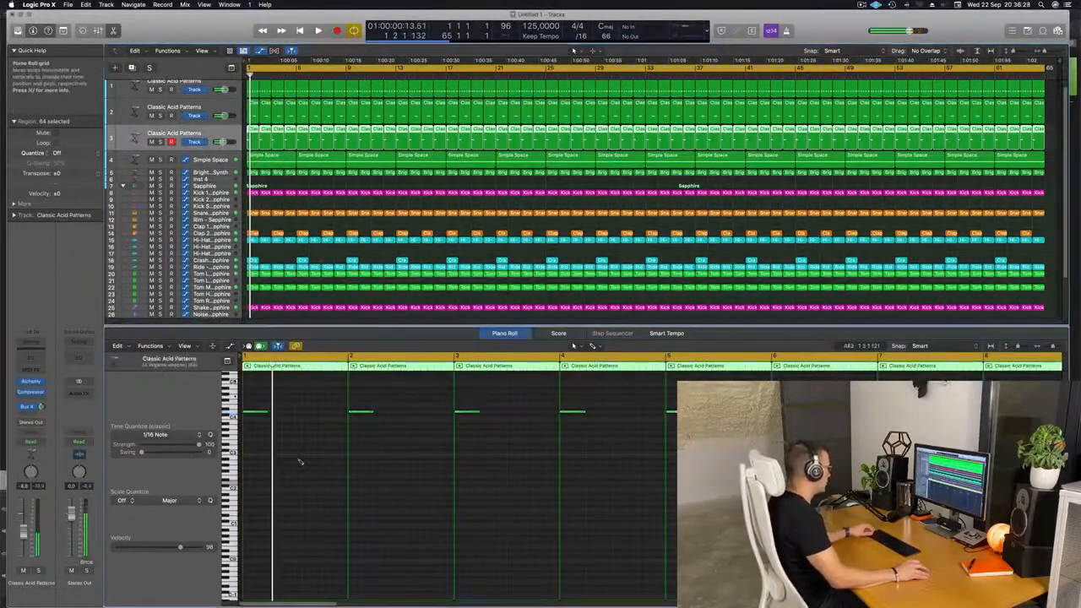
pyautogui.moveTo(279, 414); pyautogui.dragTo(292, 413)
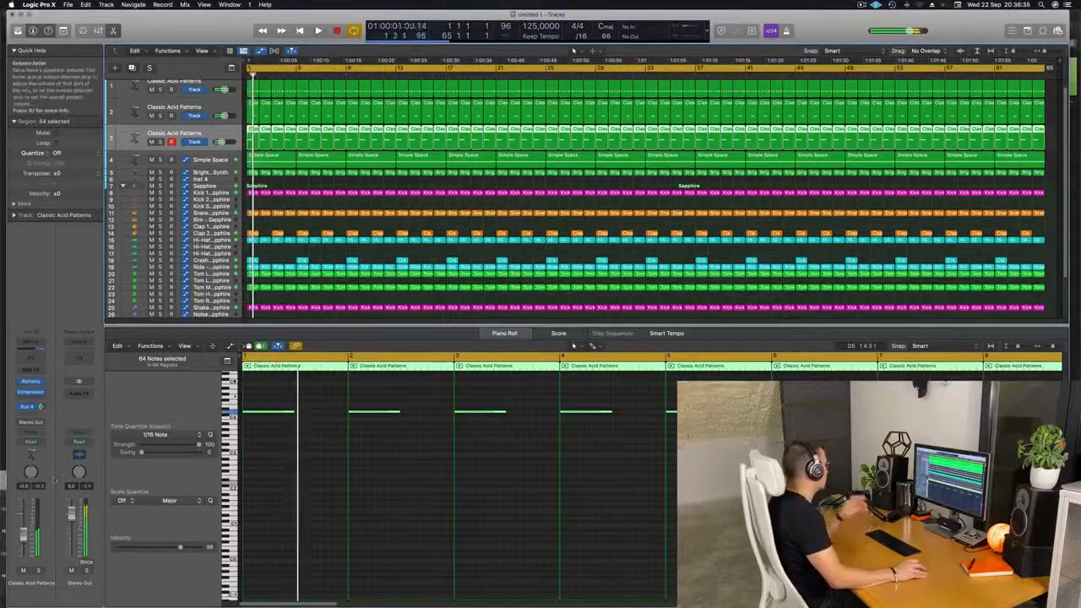
pyautogui.press('space')
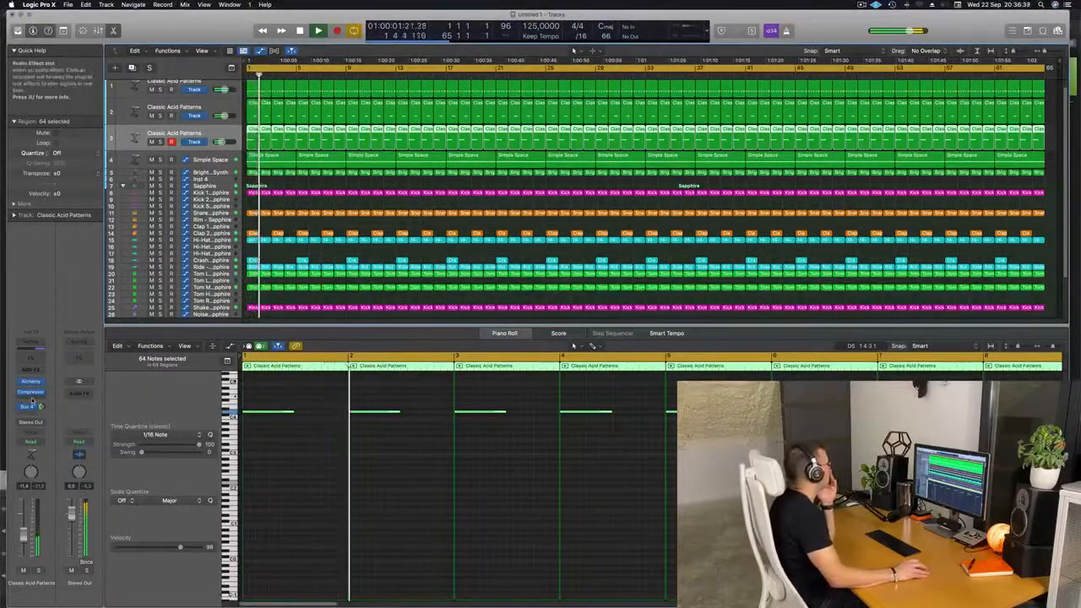
# Insert a stereo Ringshifter modulation effect after the Compressor on the third acid track
pyautogui.click(33, 400)
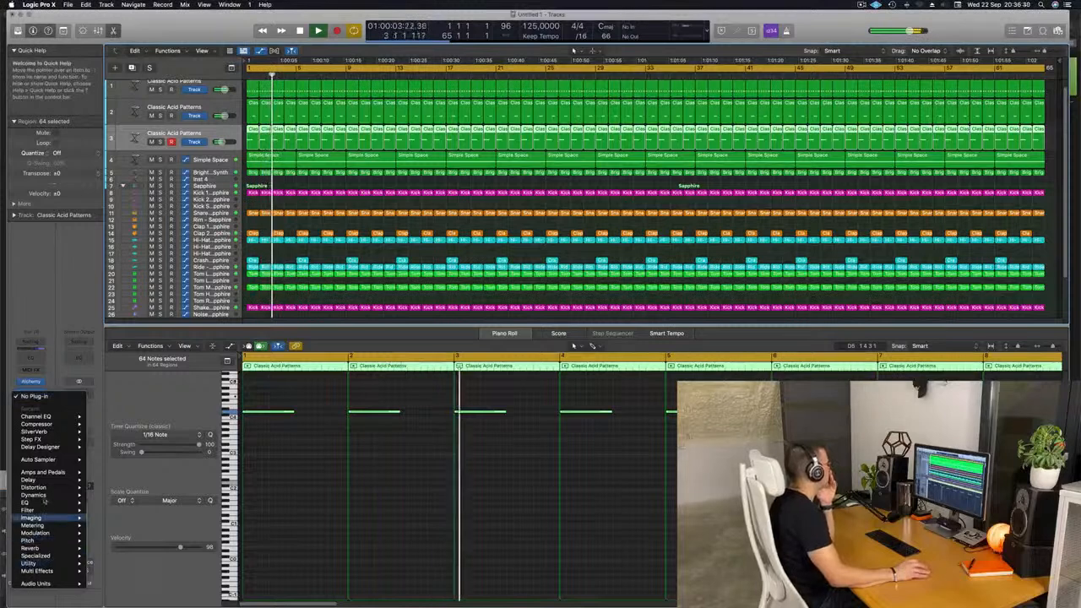
pyautogui.moveTo(43, 497)
pyautogui.moveTo(38, 535)
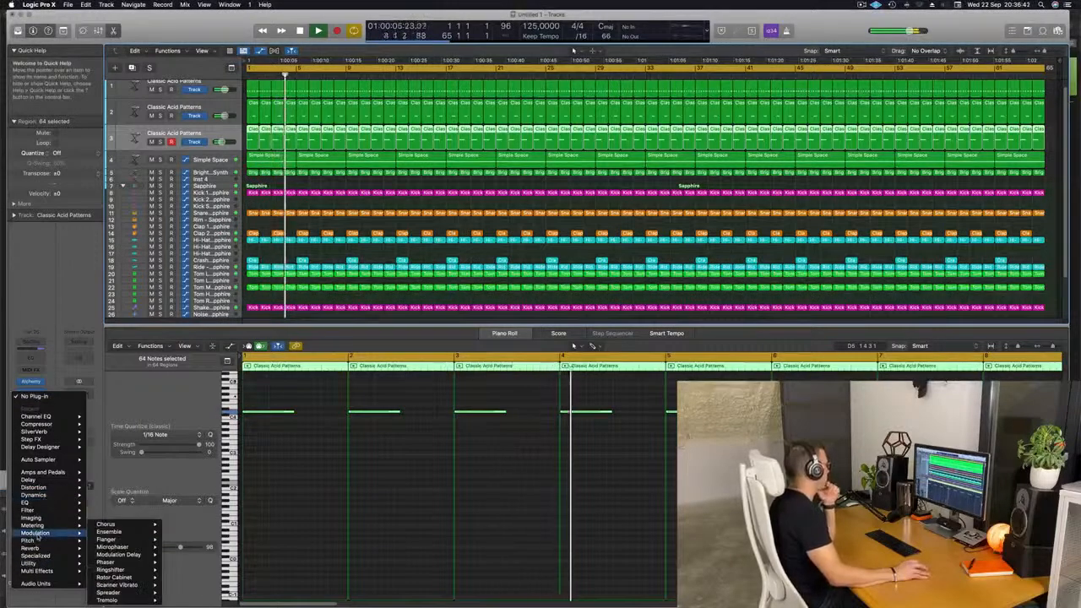
pyautogui.moveTo(102, 557)
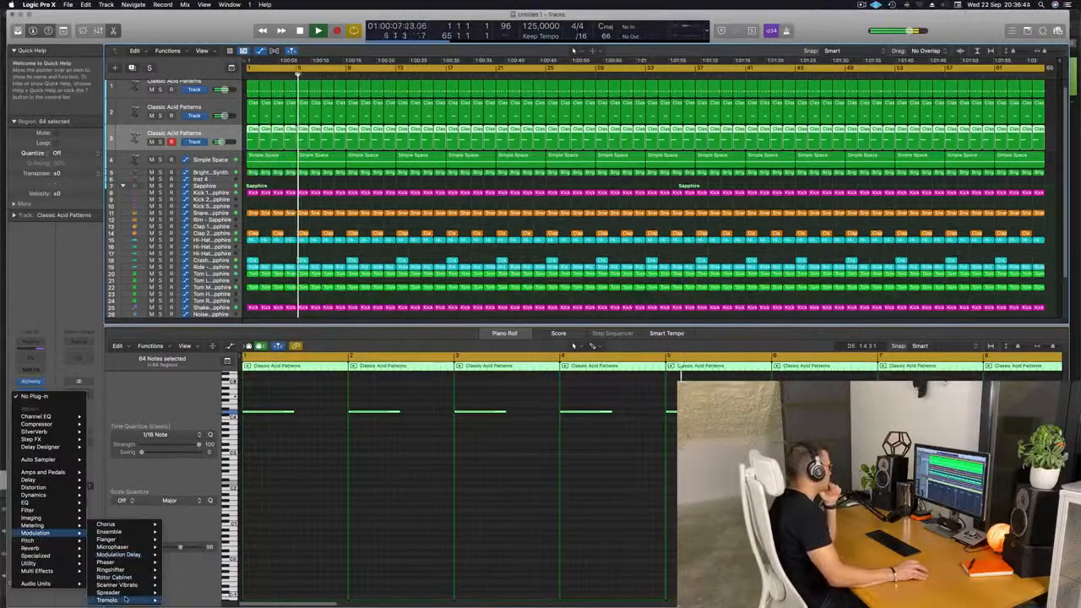
pyautogui.moveTo(138, 571)
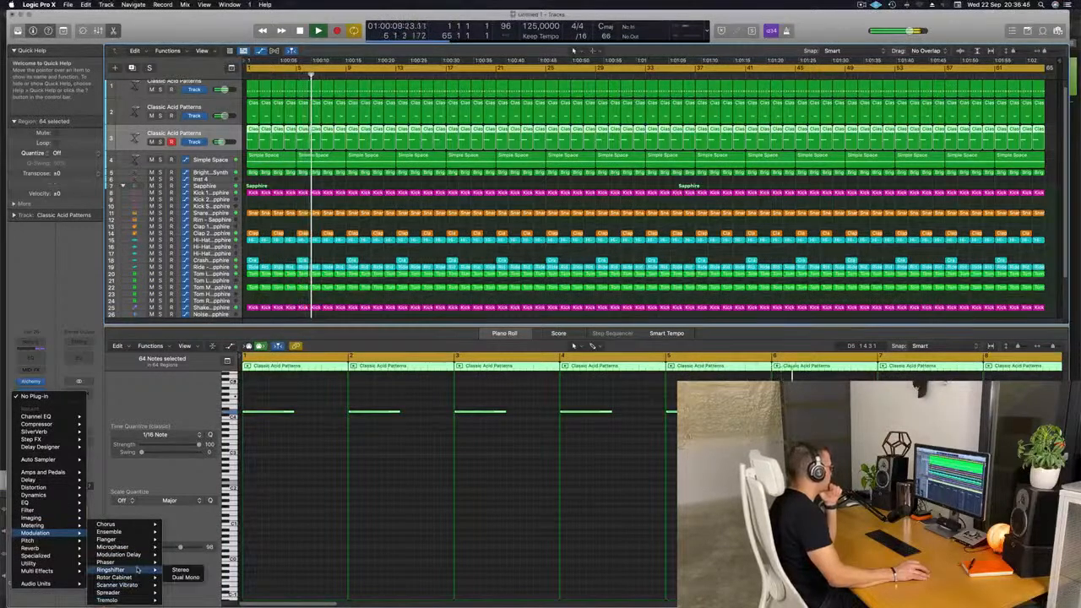
pyautogui.click(180, 570)
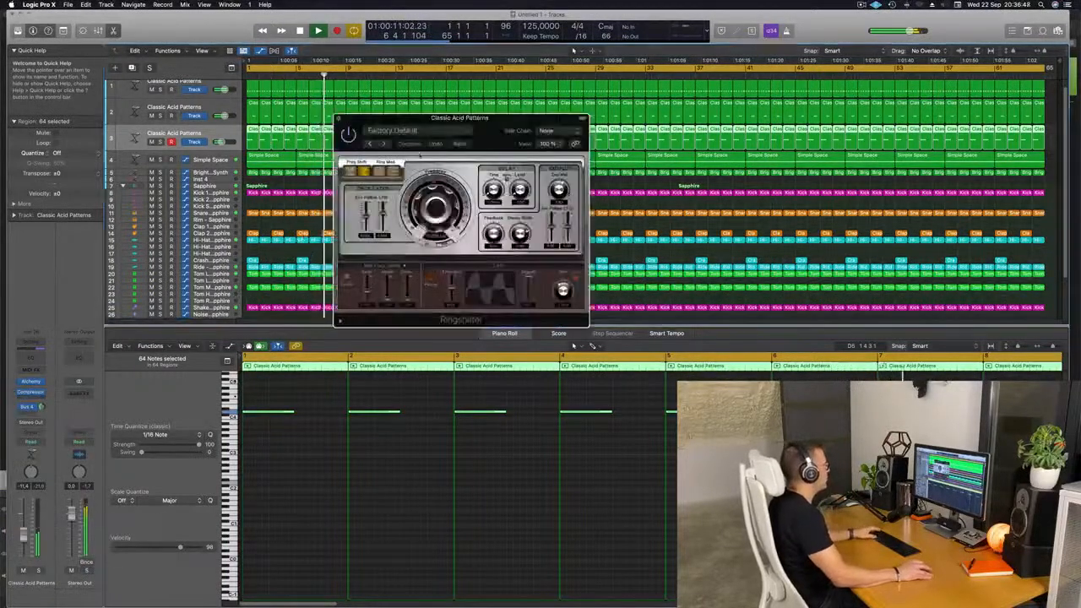
# Move the Ringshifter window aside and audition its Groove Shadow presets up to Groove Shadow 05
pyautogui.click(499, 112)
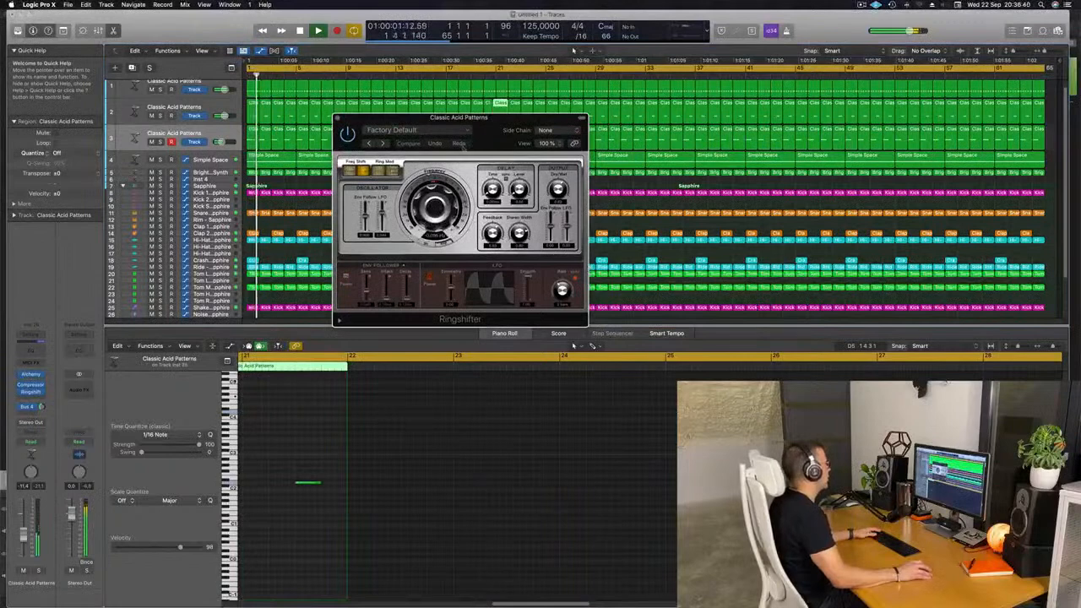
pyautogui.moveTo(464, 145); pyautogui.dragTo(433, 169)
pyautogui.click(351, 168)
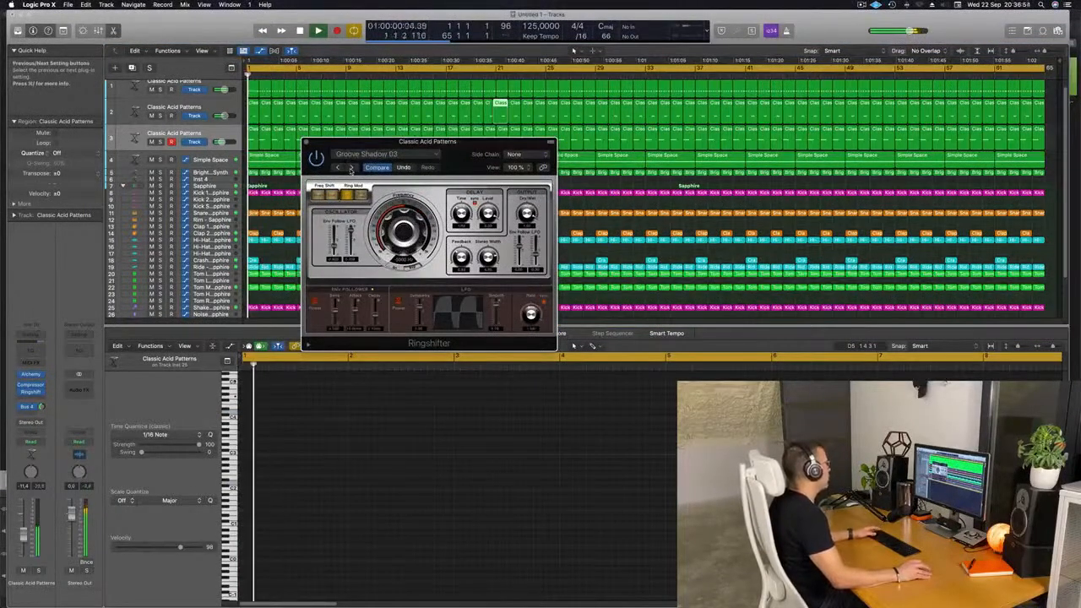
pyautogui.click(352, 168)
pyautogui.click(351, 168)
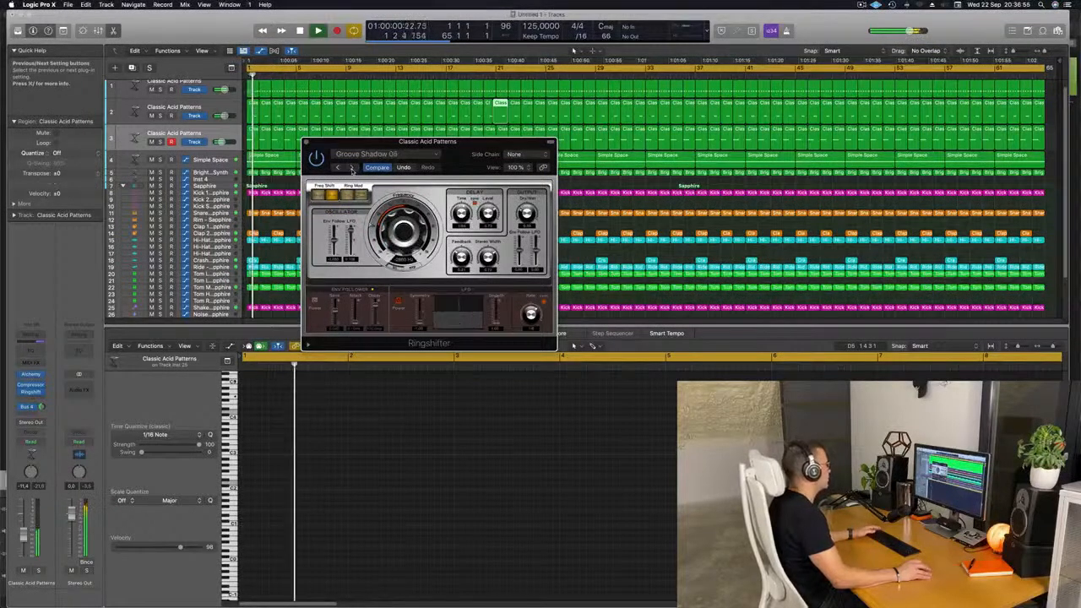
# Load Ringshifter's Double Mod preset from the Warped category and raise the third acid track's volume to about -6 dB
pyautogui.click(372, 154)
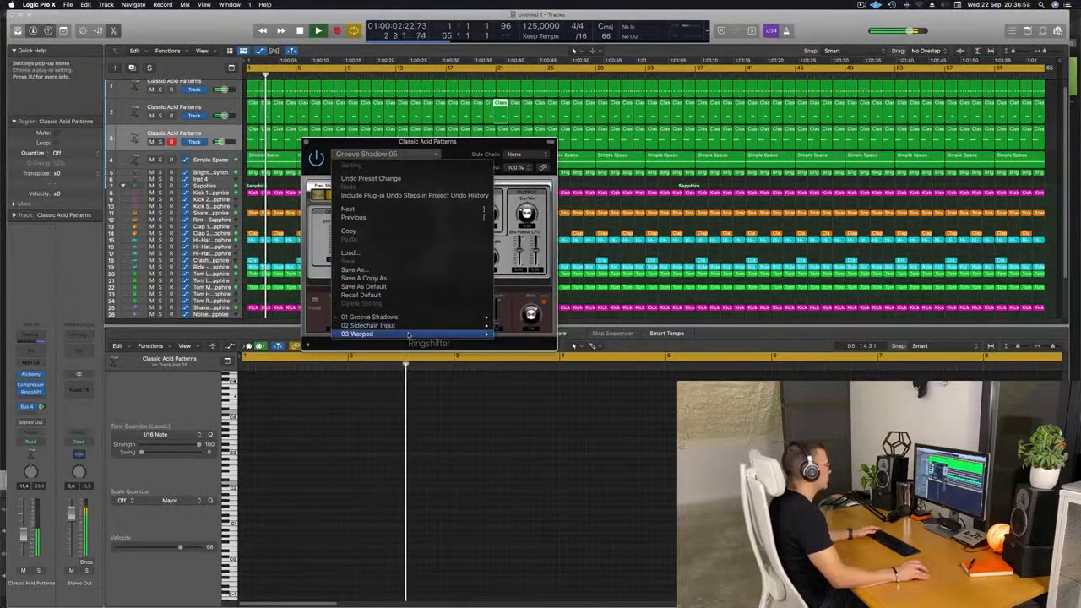
pyautogui.moveTo(422, 334)
pyautogui.click(521, 342)
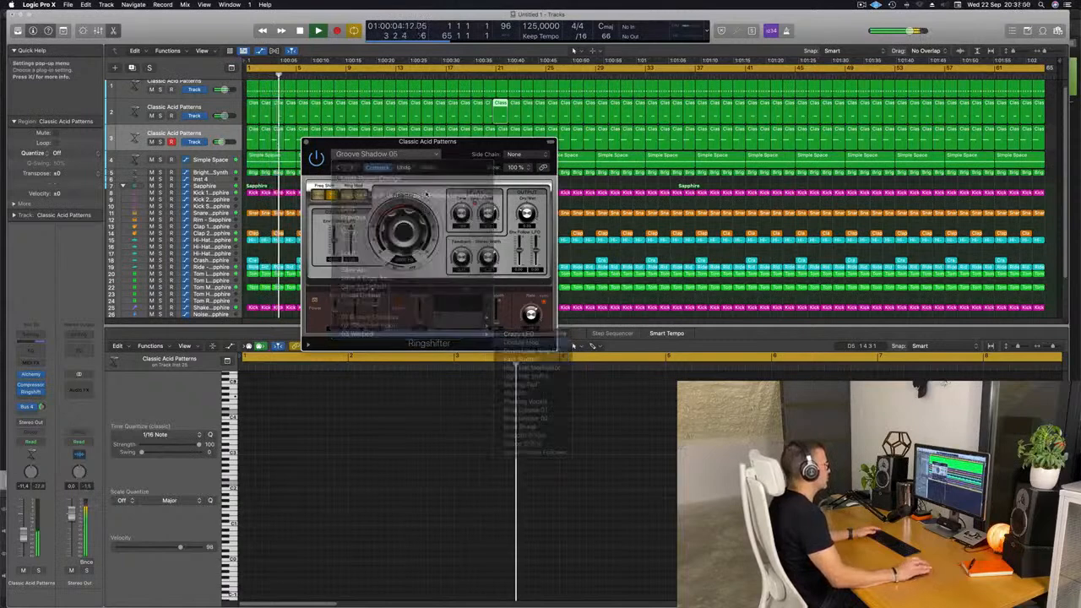
pyautogui.press('Return')
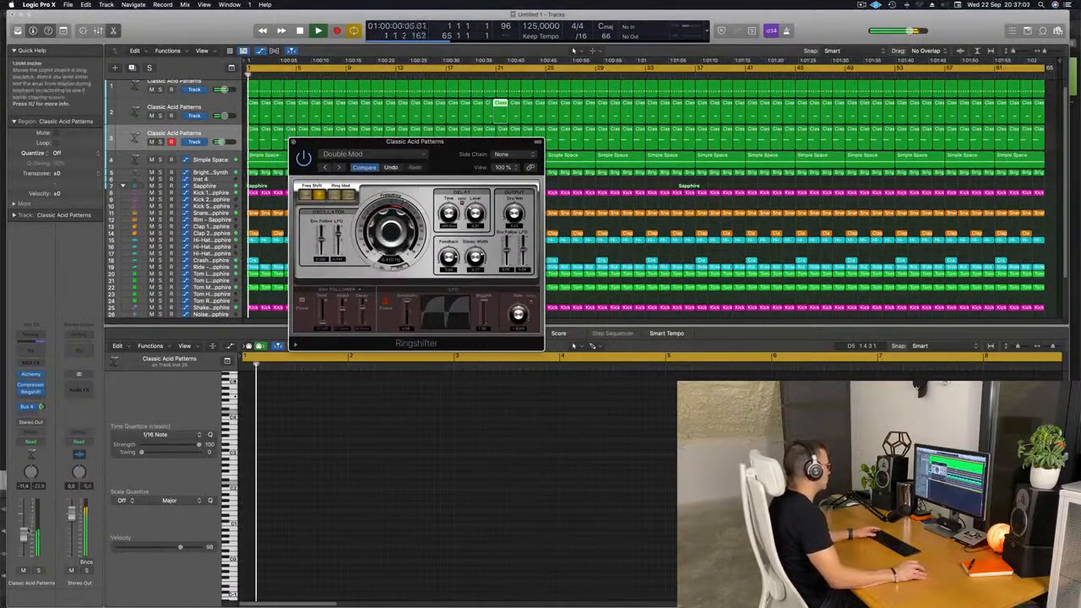
pyautogui.moveTo(24, 535); pyautogui.dragTo(23, 525)
pyautogui.press('Return')
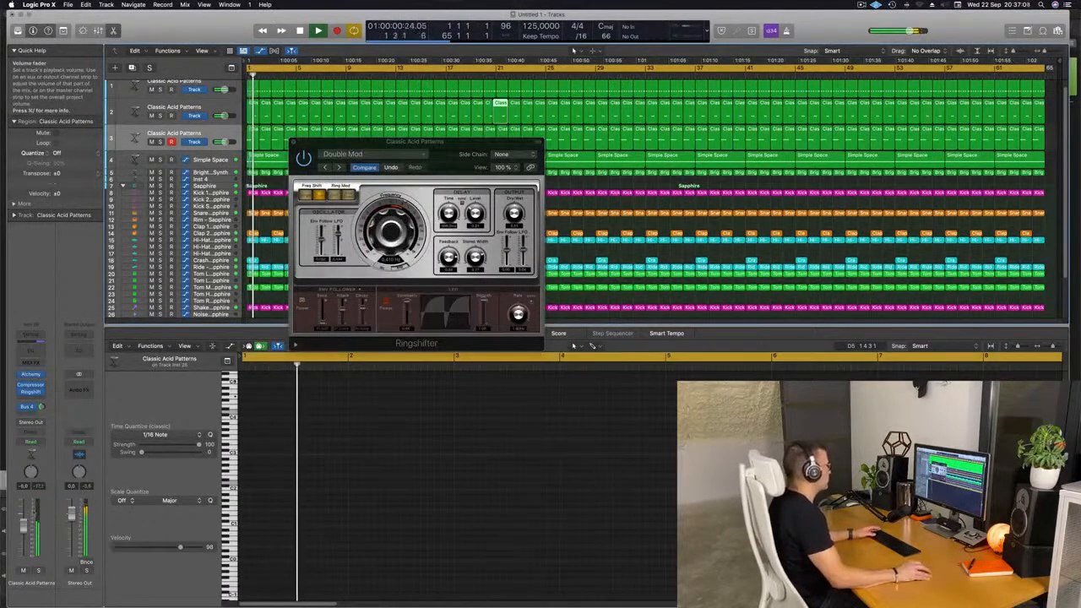
# Audition the following Ringshifter presets one by one during playback and settle on Phasing Vocals
pyautogui.moveTo(453, 156); pyautogui.dragTo(446, 156)
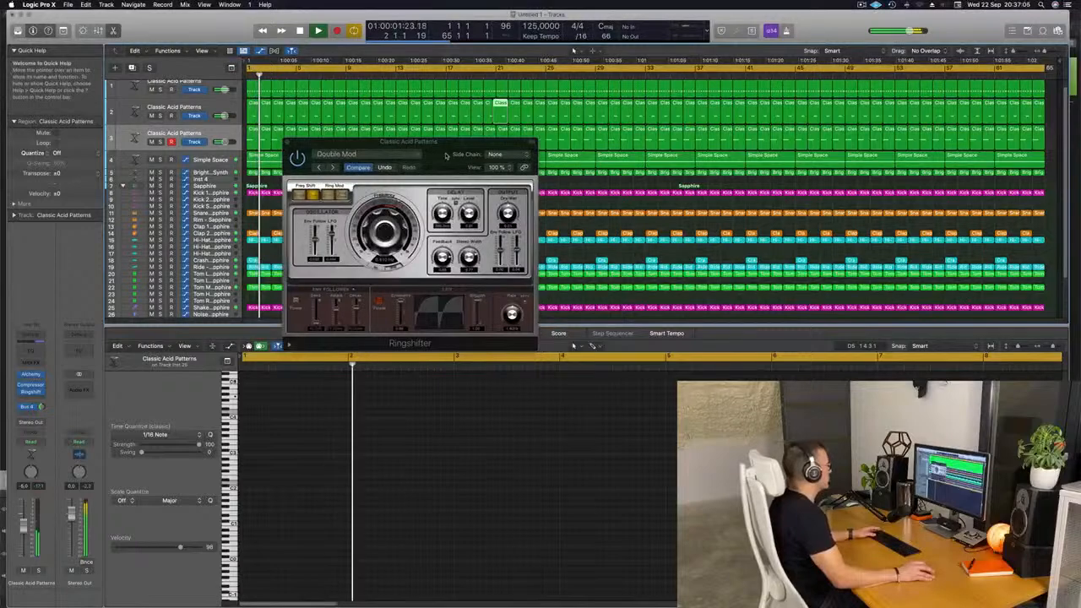
pyautogui.click(331, 168)
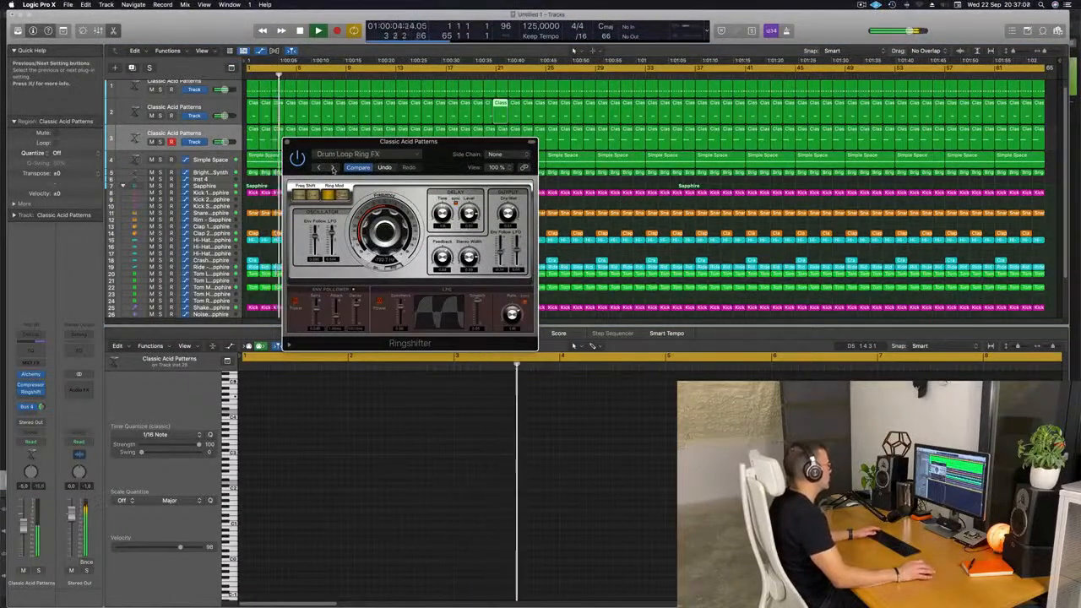
pyautogui.click(332, 168)
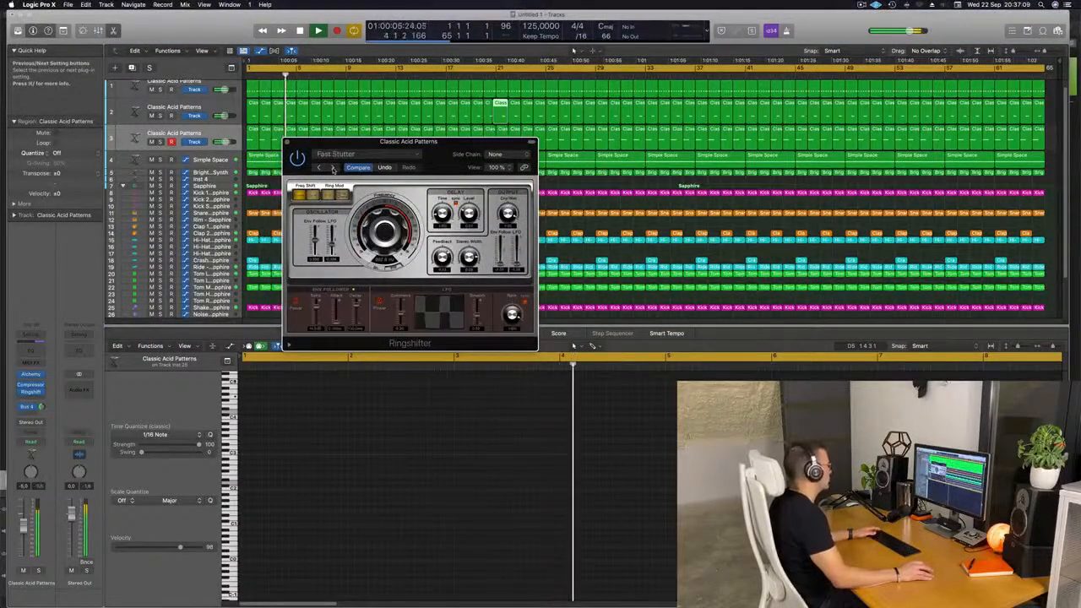
pyautogui.click(332, 168)
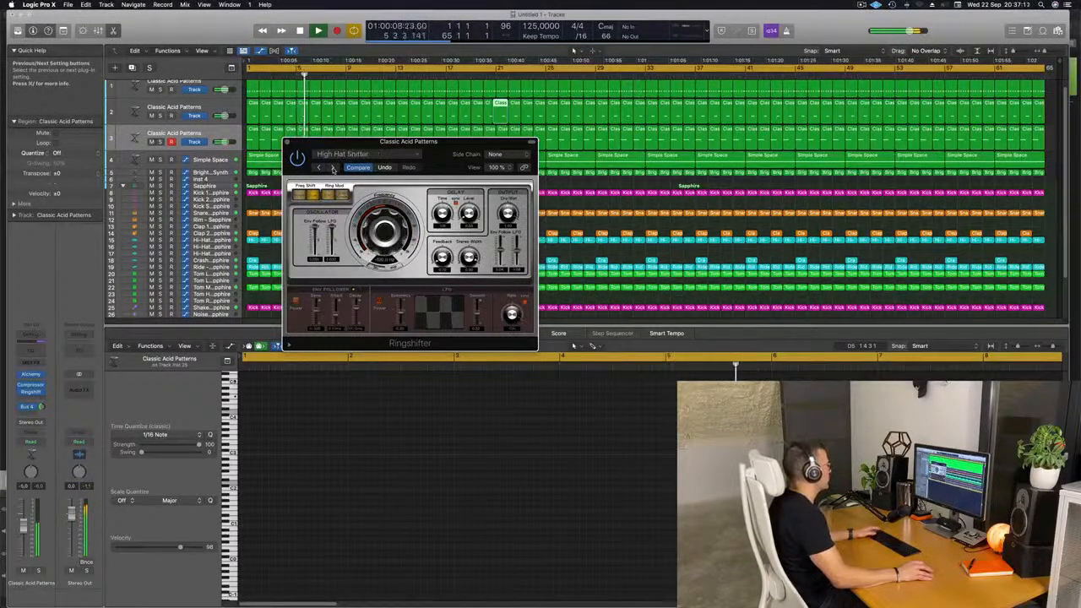
pyautogui.click(332, 168)
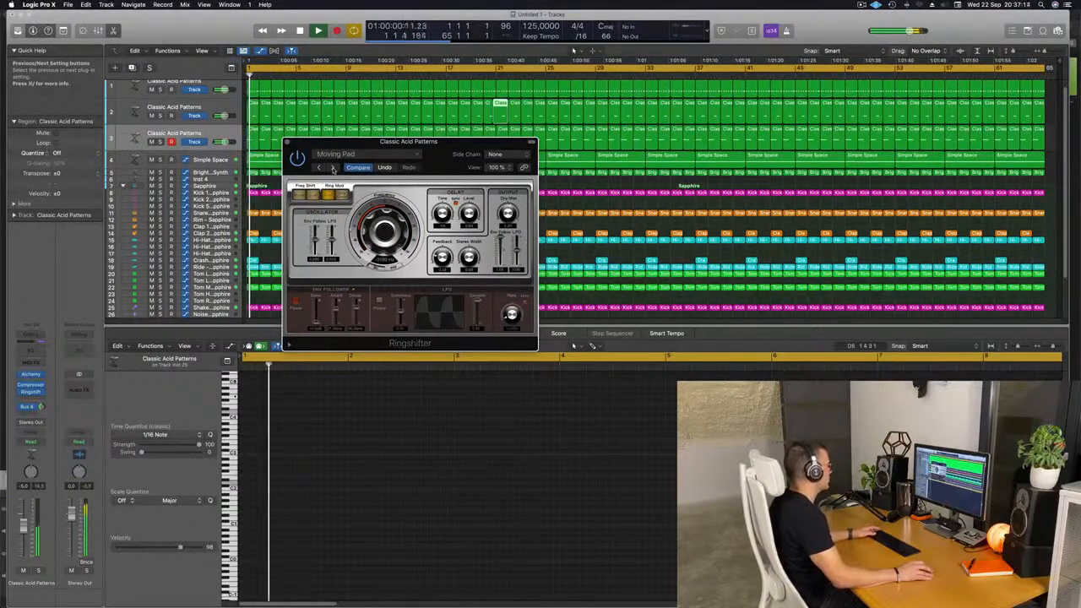
pyautogui.click(332, 168)
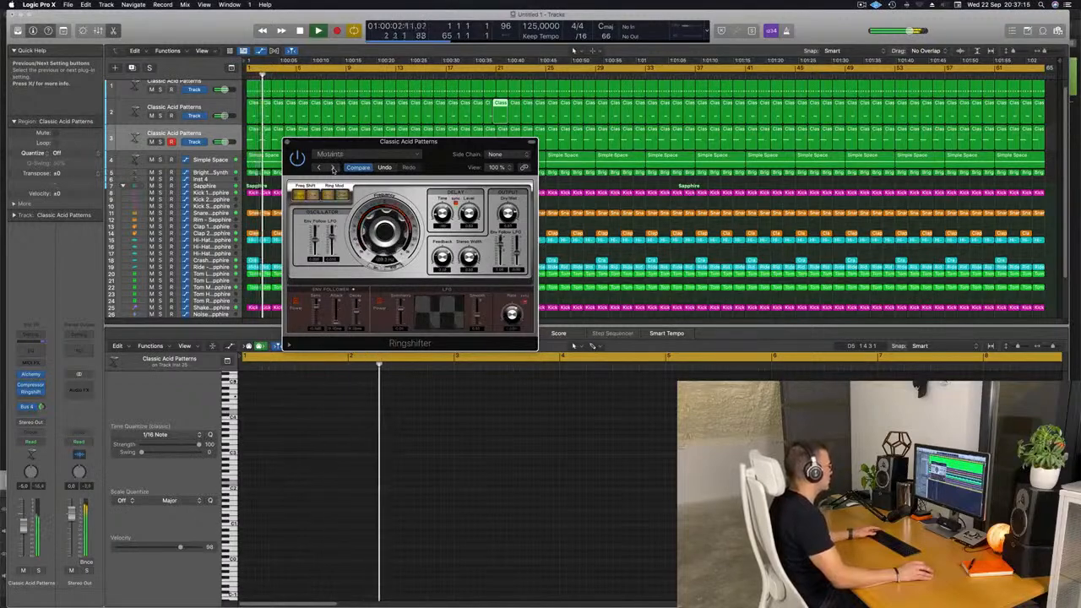
pyautogui.click(332, 168)
pyautogui.moveTo(444, 155); pyautogui.dragTo(431, 179)
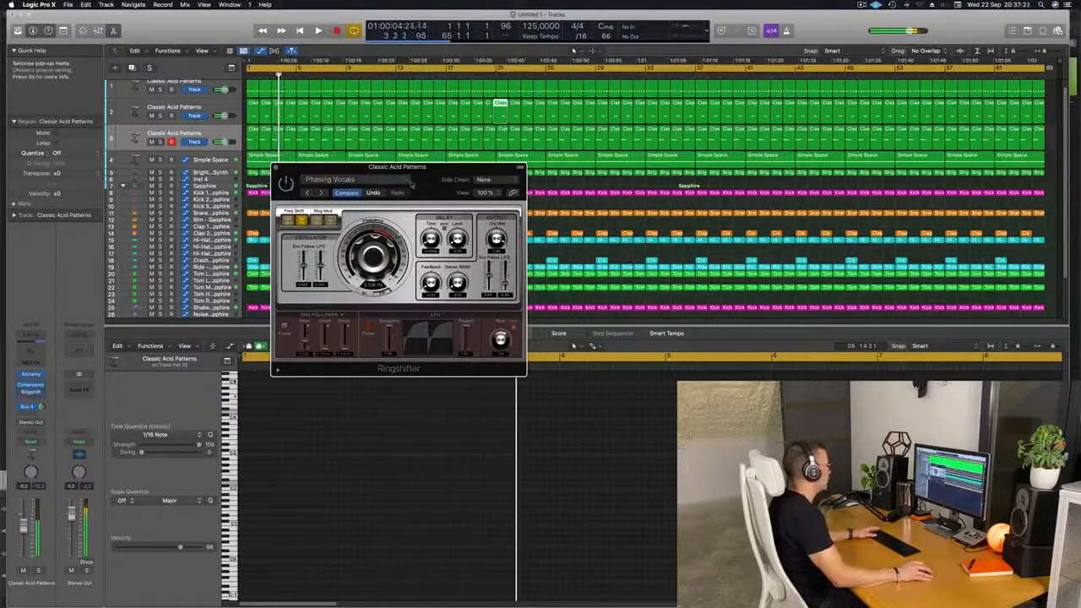
# Set the third acid track's volume to about -7.2 dB during playback, close the Ringshifter window and clear the region selection
pyautogui.moveTo(431, 177); pyautogui.dragTo(420, 157)
pyautogui.press('space')
pyautogui.press('space')
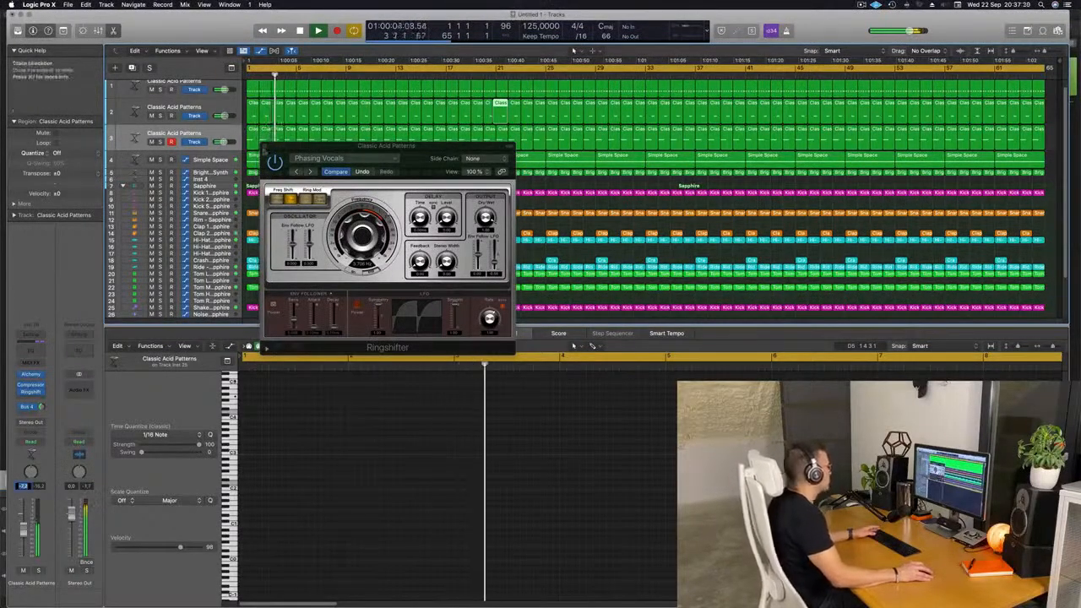
pyautogui.click(265, 146)
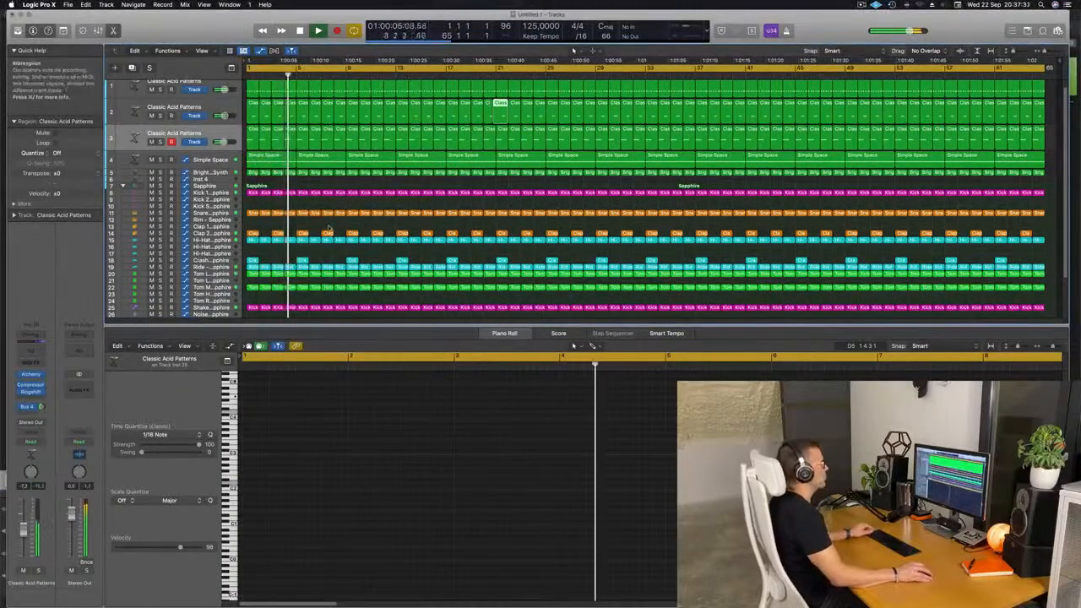
pyautogui.click(417, 182)
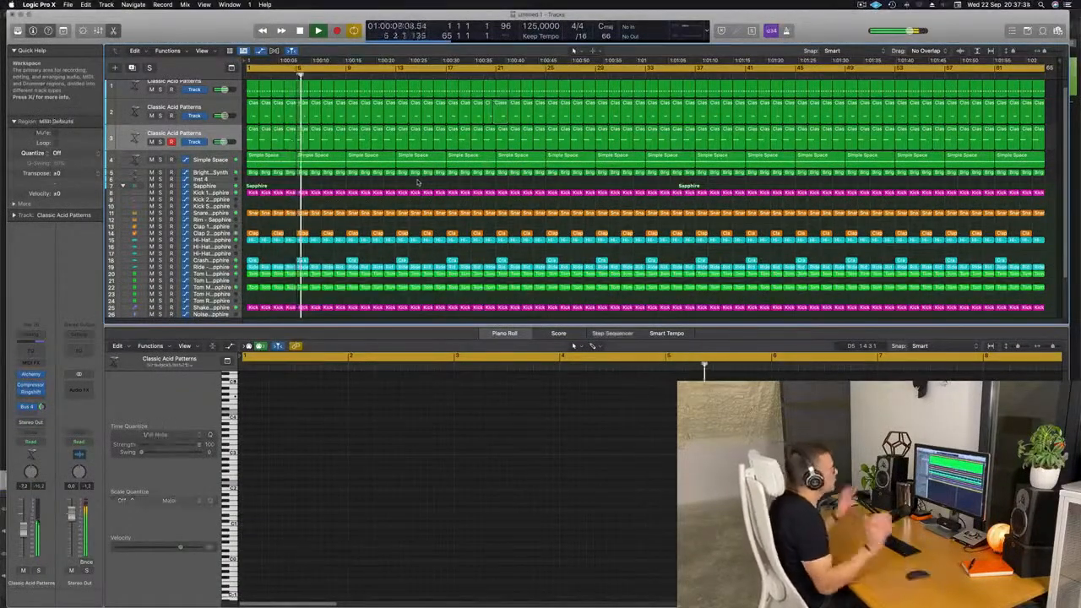